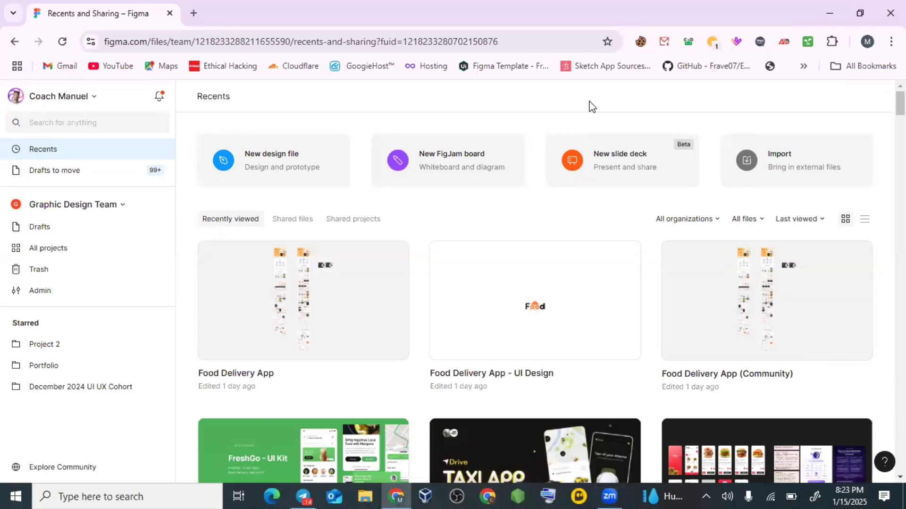
Switch to Telegram and review the JANUARY UI/UX DESIGN BOOTCAMP channel's January 15 posts and WhatsApp onboarding screenshots, ending back in the browser
left_click(302, 496)
scroll(472, 253, "up", 15)
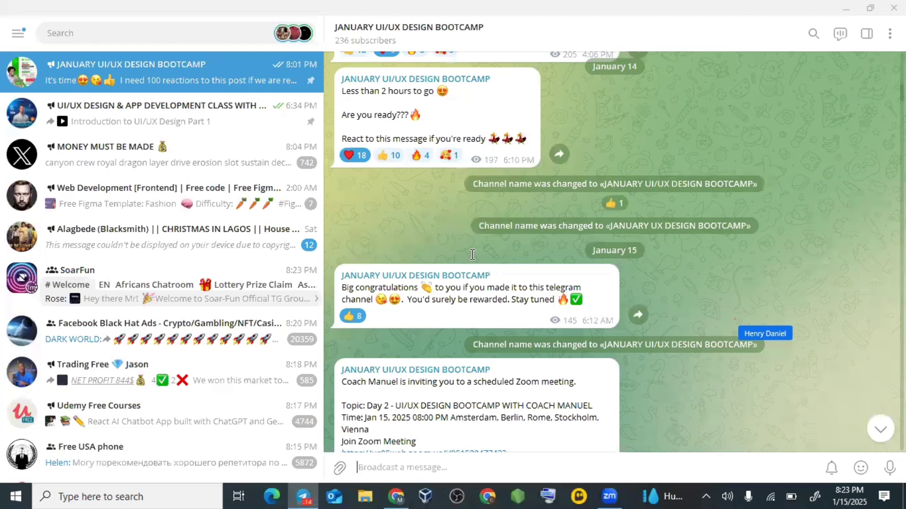
scroll(472, 258, "up", 5)
scroll(472, 258, "down", 20)
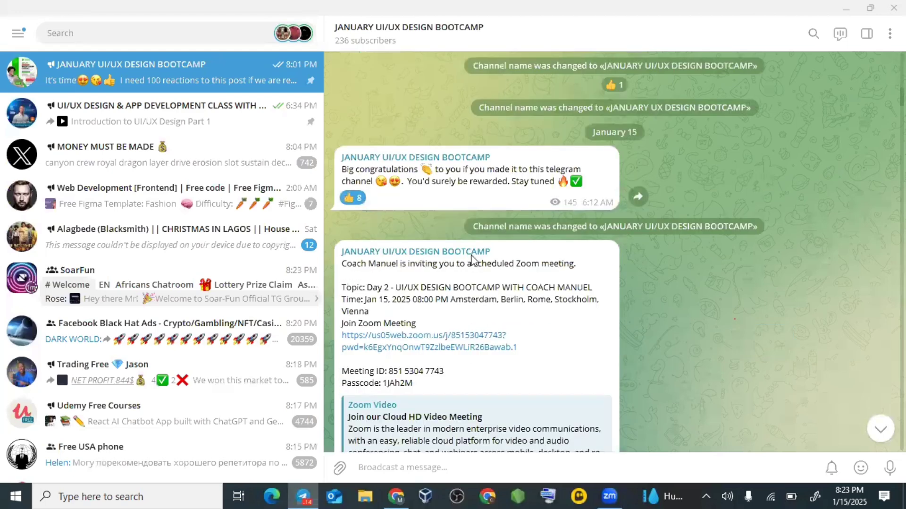
scroll(472, 261, "down", 5)
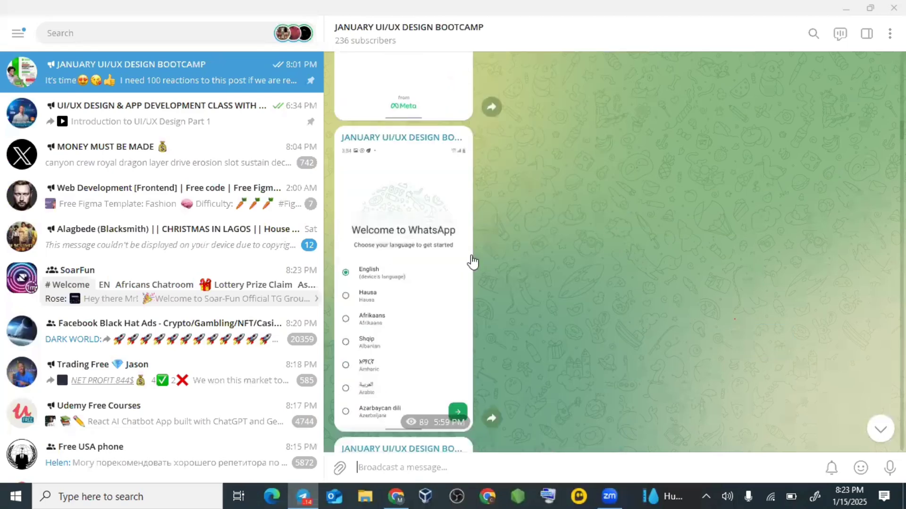
scroll(473, 261, "up", 10)
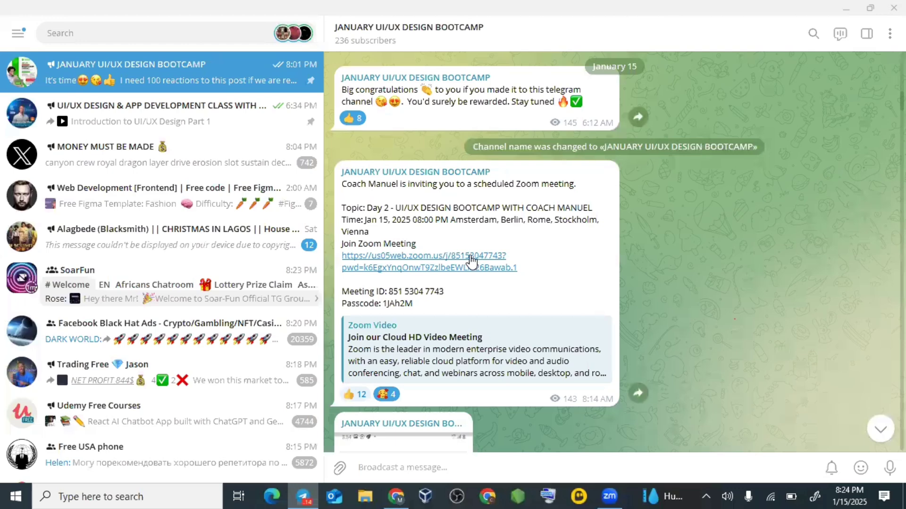
scroll(470, 260, "down", 5)
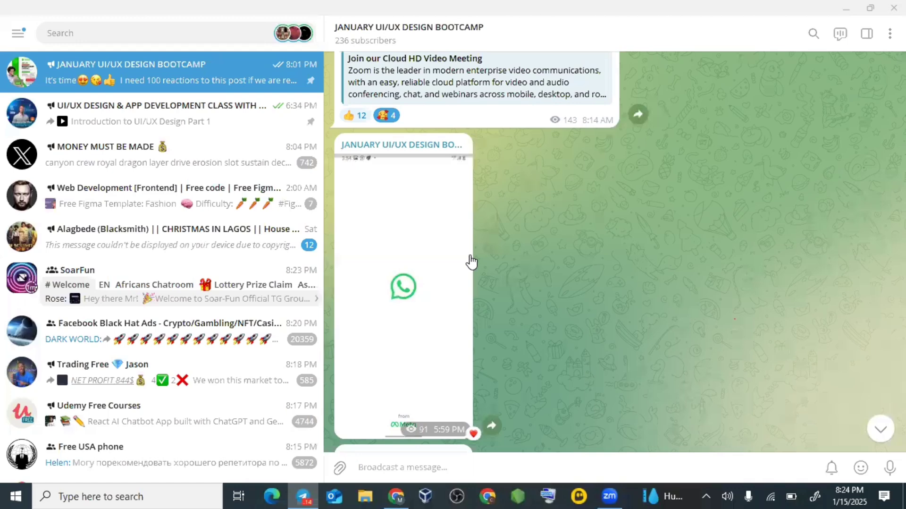
scroll(476, 259, "down", 1)
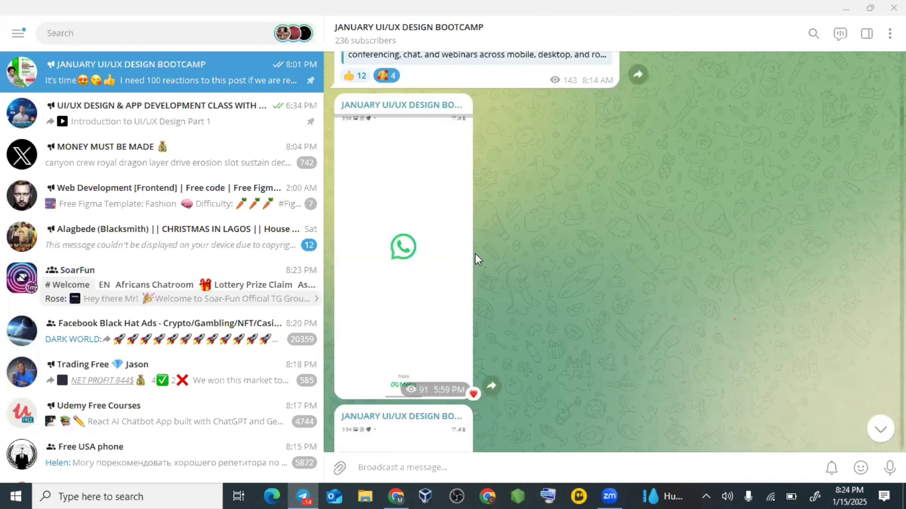
scroll(502, 255, "down", 3)
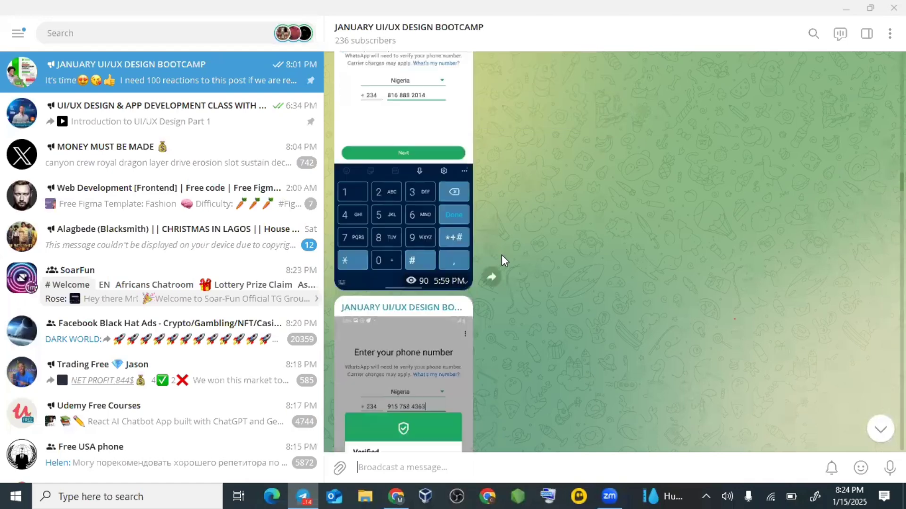
scroll(502, 256, "down", 6)
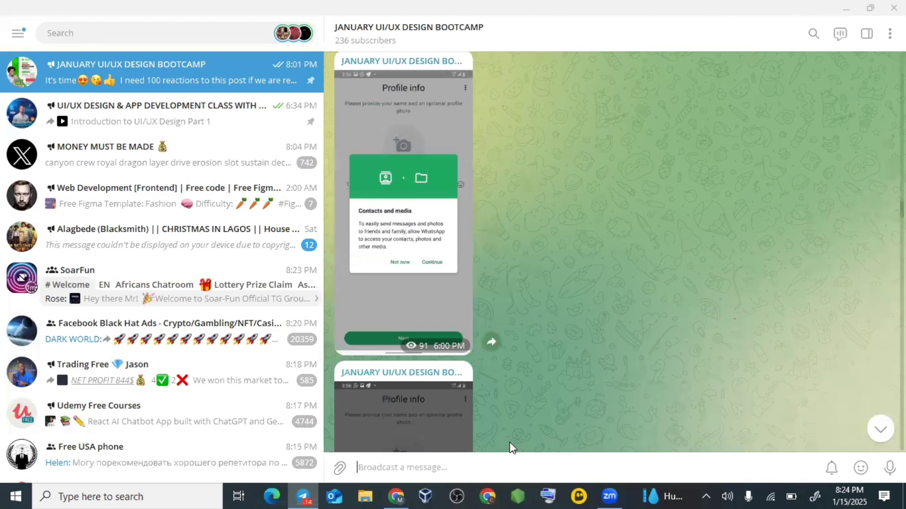
scroll(461, 276, "up", 10)
mouse_move(463, 279)
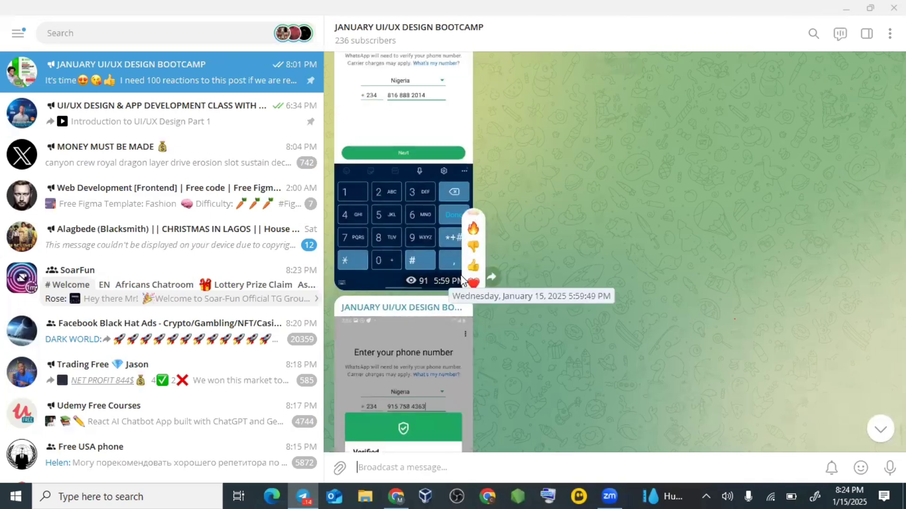
scroll(530, 163, "up", 8)
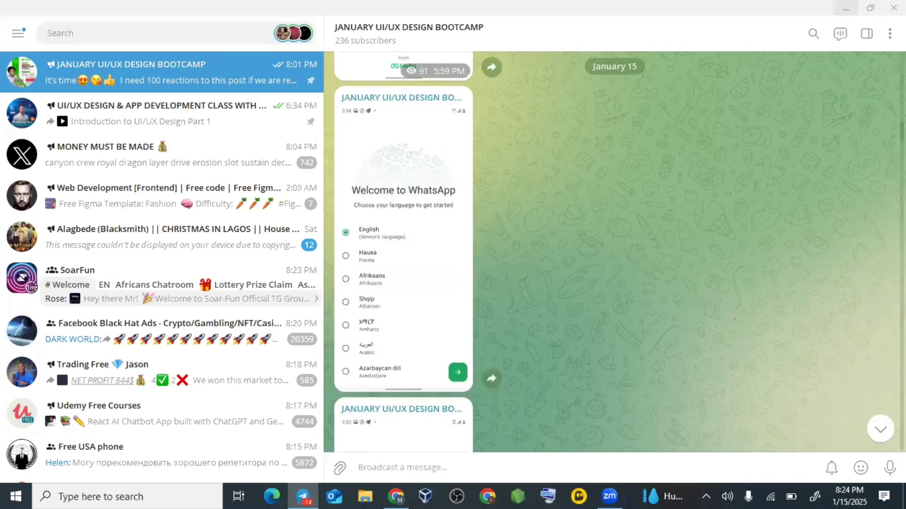
key("alt+Tab")
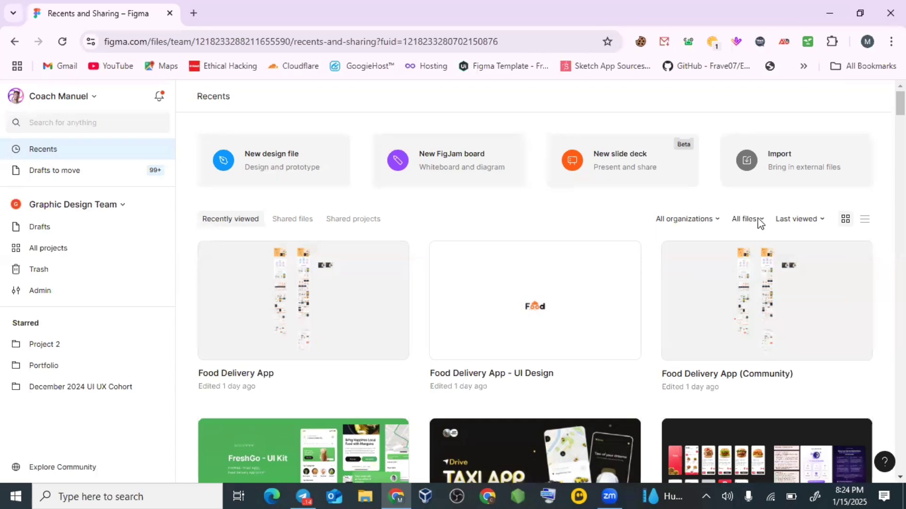
Search Google for "gigma" in a new browser tab
left_click(193, 13)
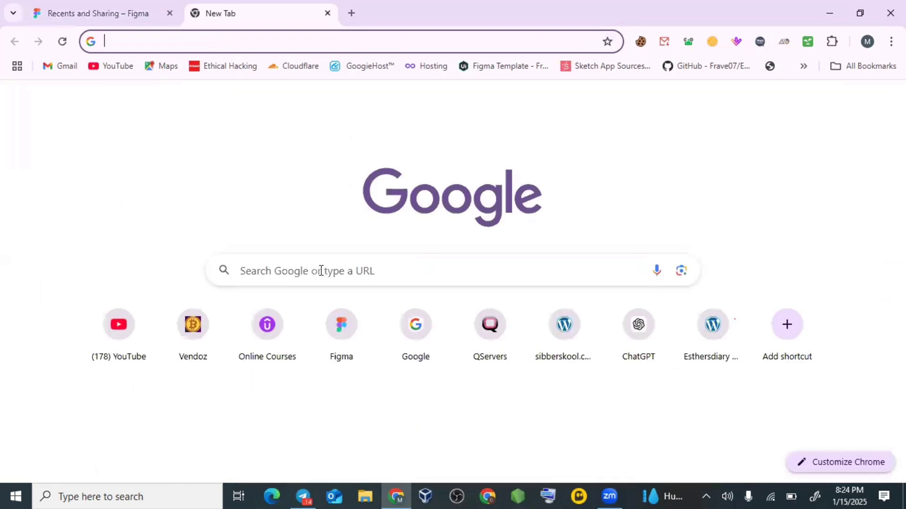
left_click(363, 280)
type("gigma")
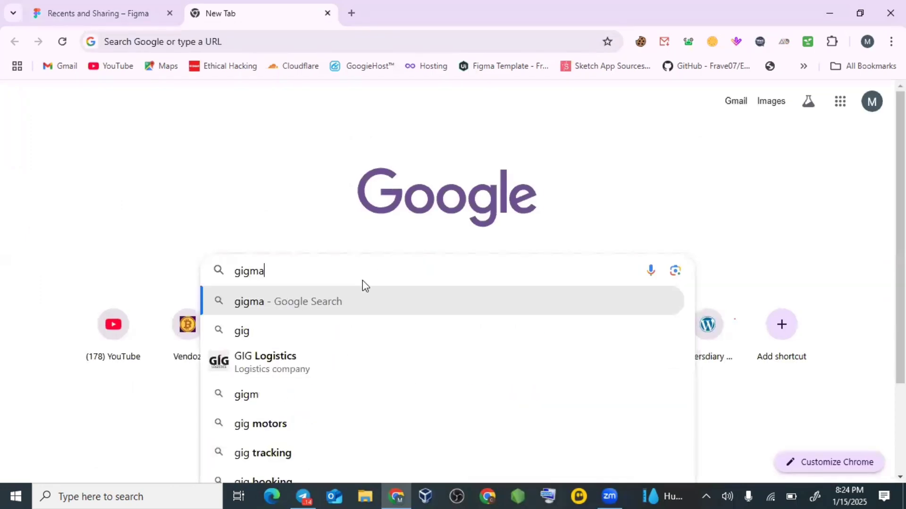
key("Return")
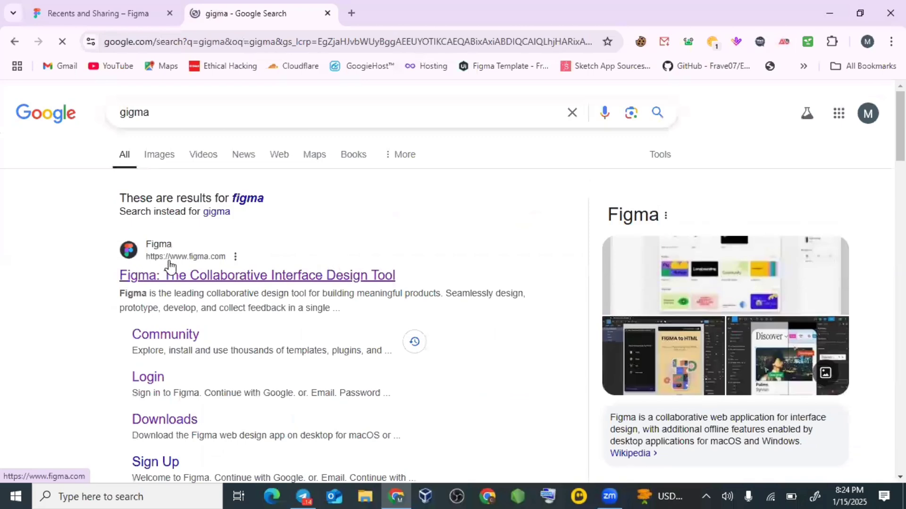
left_click(891, 42)
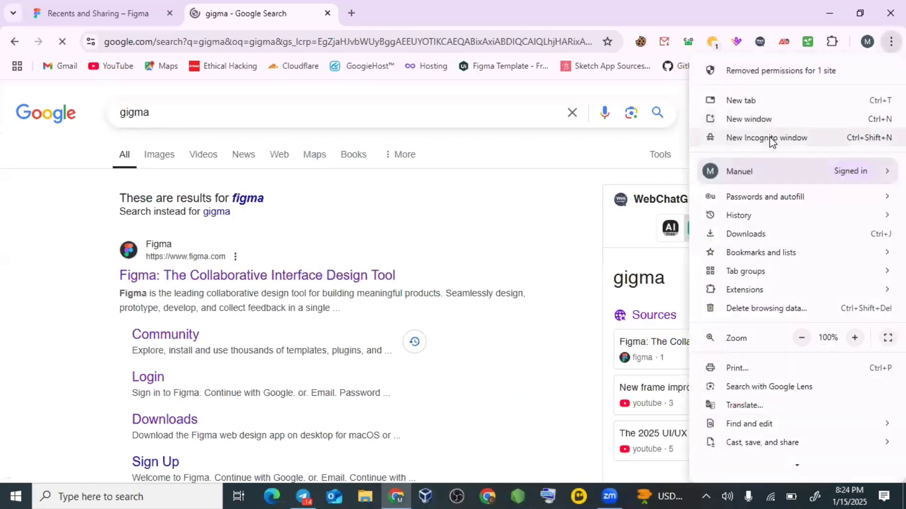
left_click(770, 137)
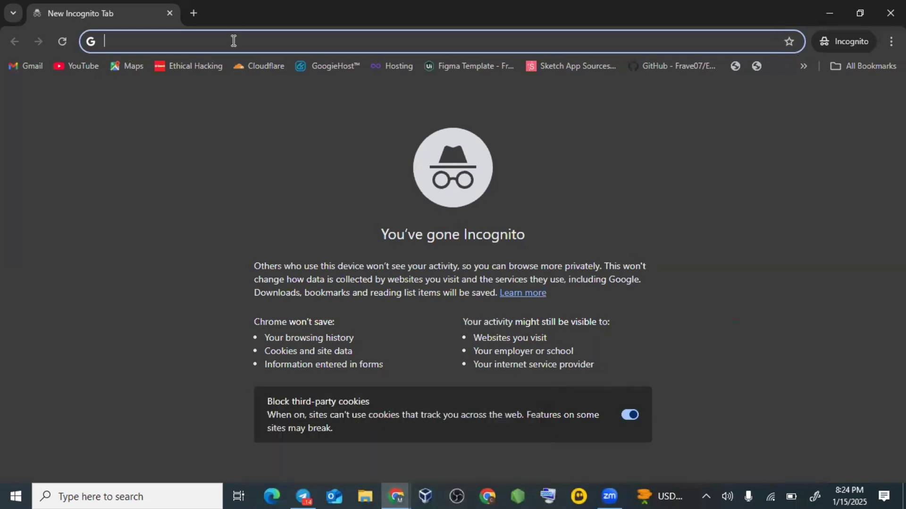
type("www.figma.com")
key("Return")
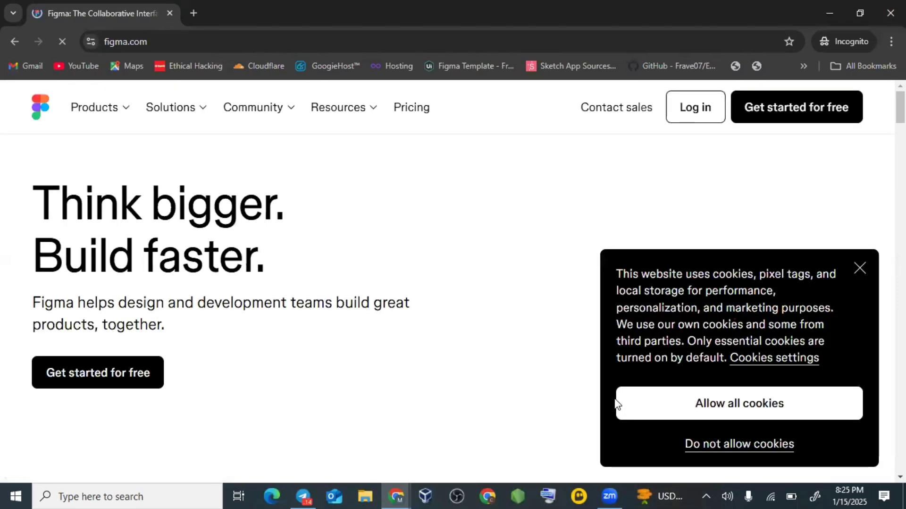
left_click(859, 270)
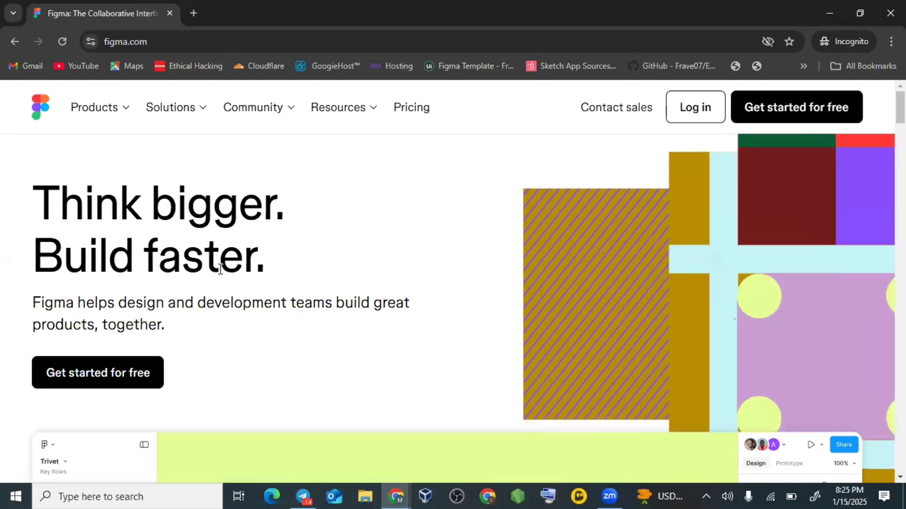
Examine the Figma home page's feature sections and its "Think bigger. Build faster." headline
scroll(409, 310, "down", 15)
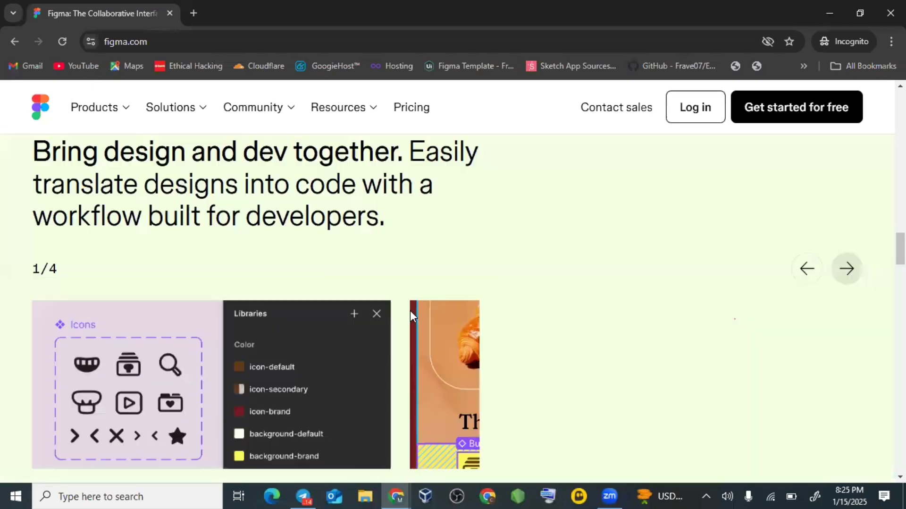
scroll(410, 310, "down", 15)
scroll(409, 310, "up", 20)
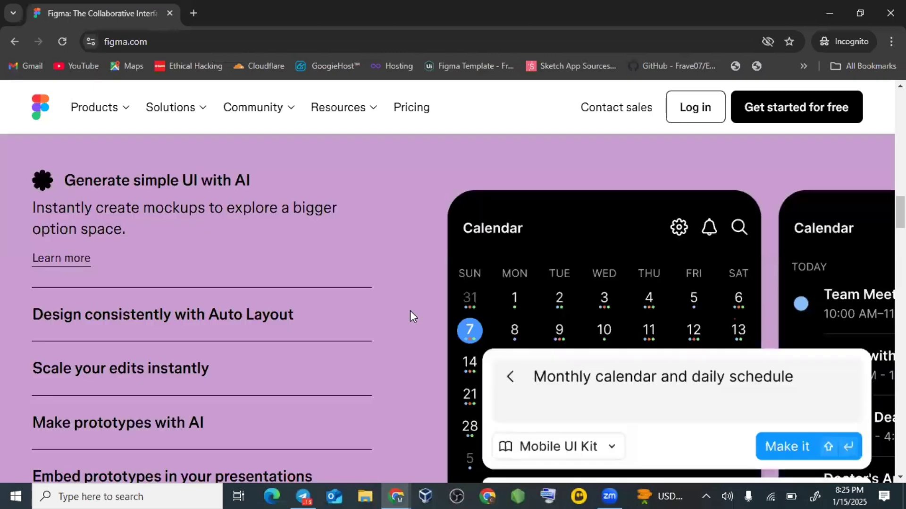
scroll(410, 310, "up", 15)
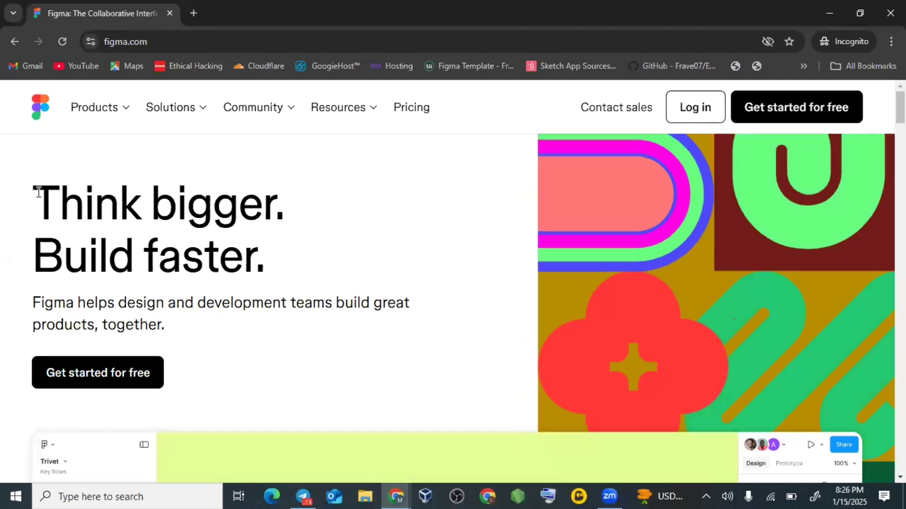
triple_click(336, 242)
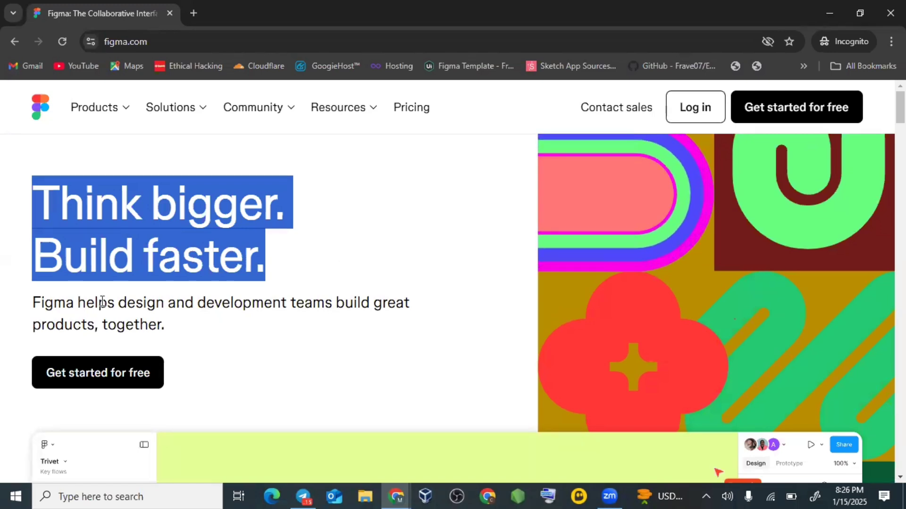
left_click(244, 319)
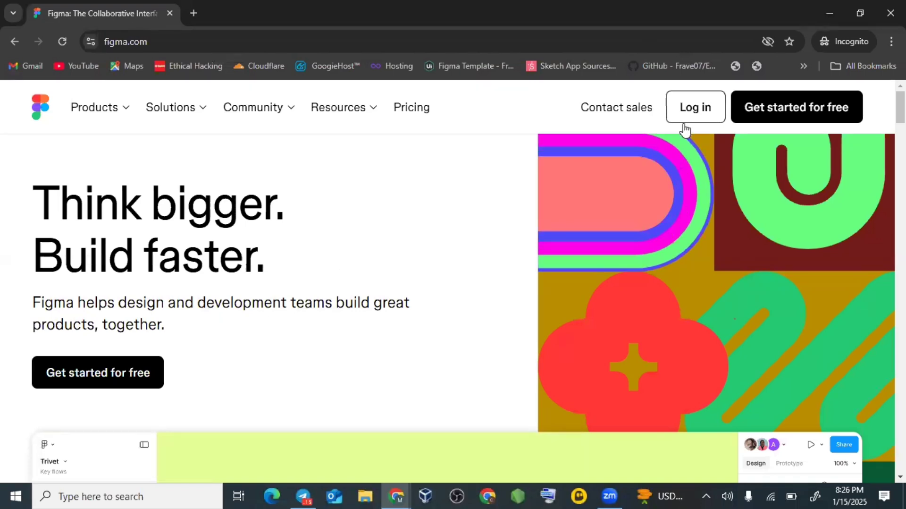
View the email and Google options of the free Figma sign-up, and close the Google sign-in window
left_click(789, 115)
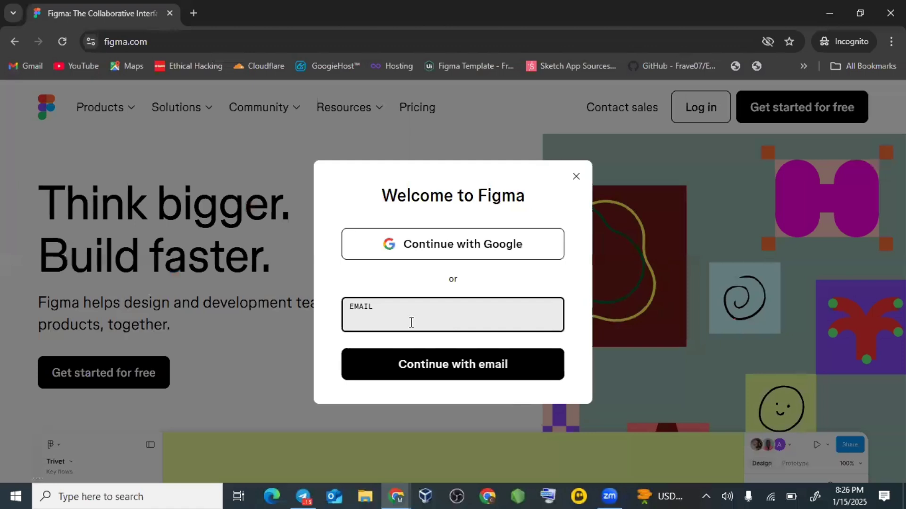
left_click(458, 321)
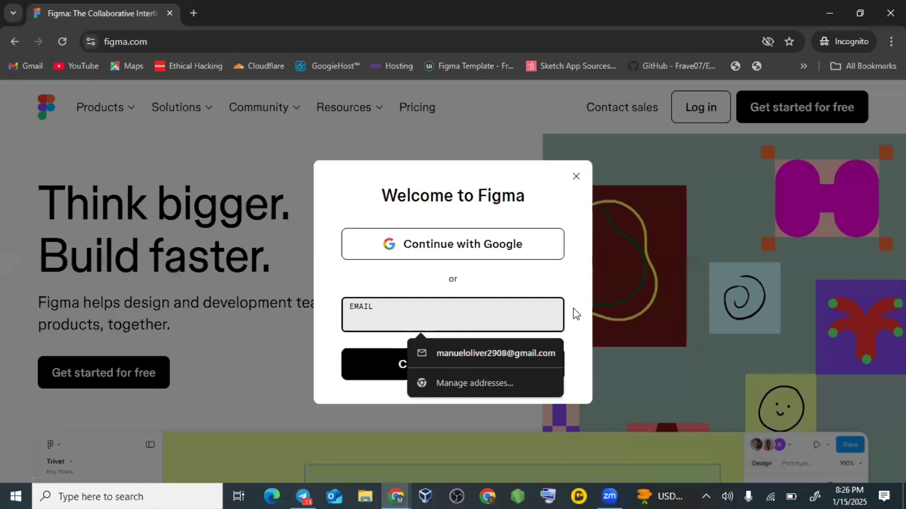
left_click(470, 258)
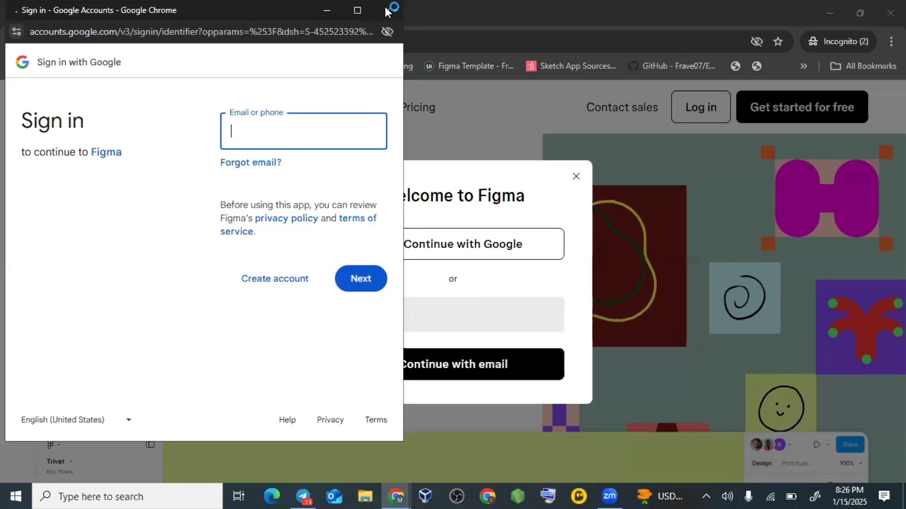
left_click(387, 10)
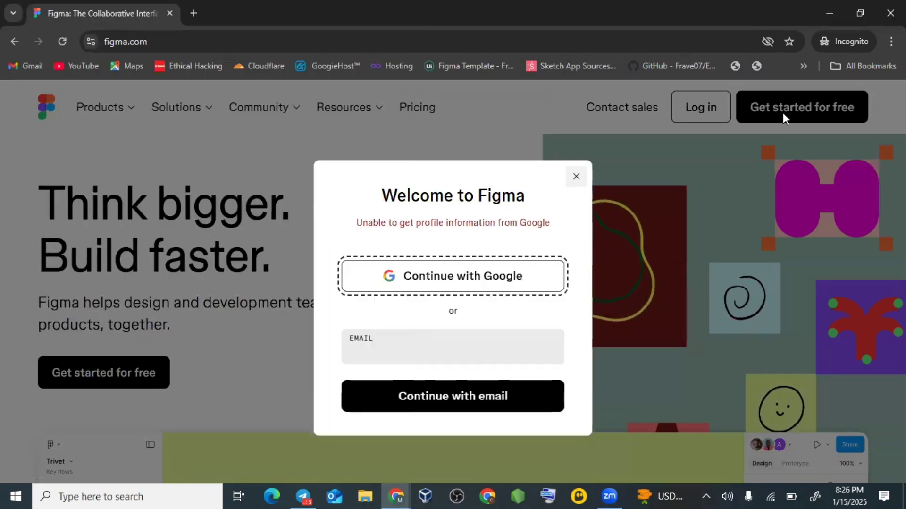
Return to the regular browser window with the Figma Recents page and close the leftover Google search tab
left_click(782, 112)
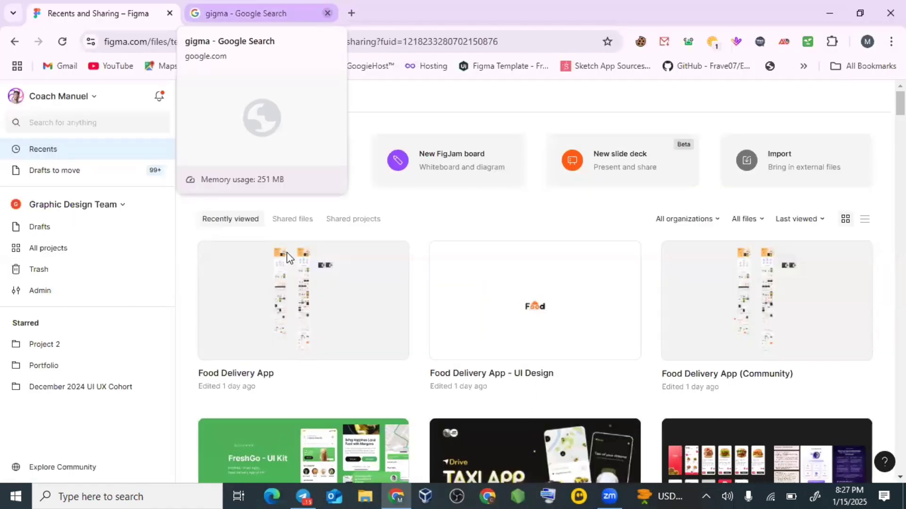
left_click(327, 15)
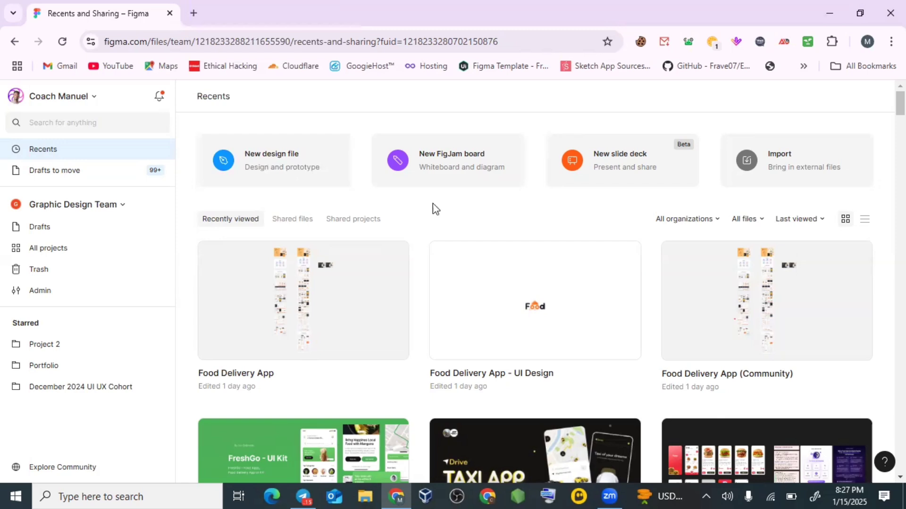
left_click(334, 167)
left_click(461, 168)
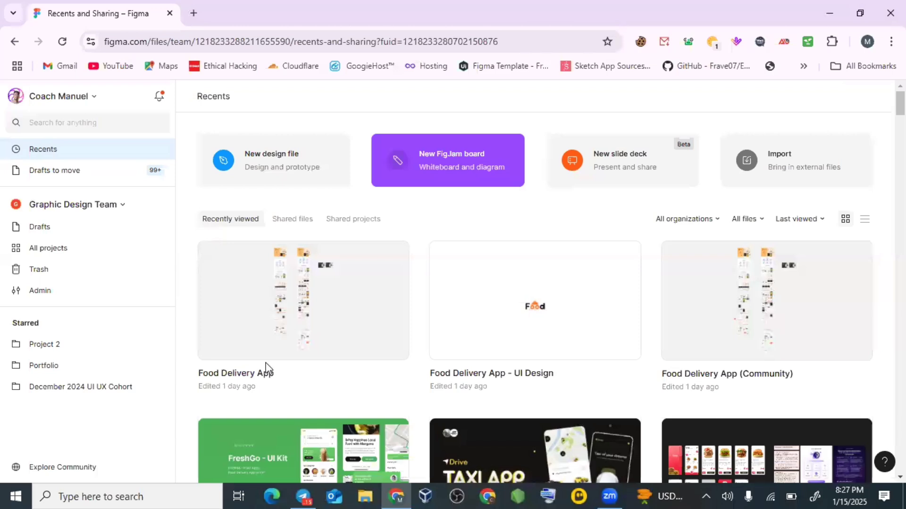
left_click(499, 217)
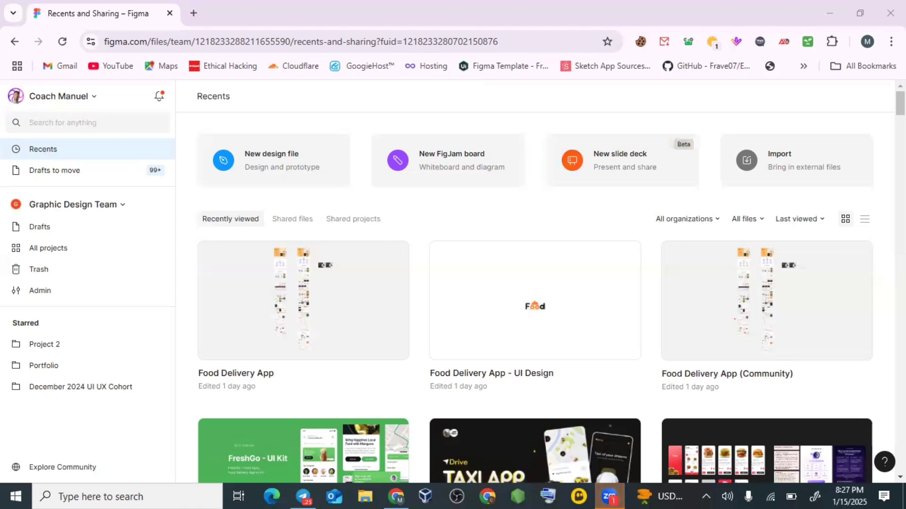
left_click(612, 165)
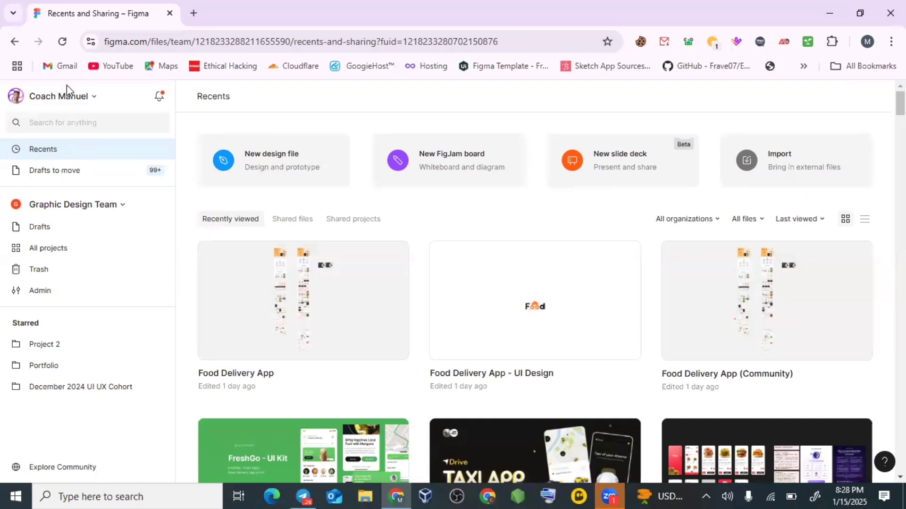
Set the Figma account's interface theme to System theme
left_click(85, 99)
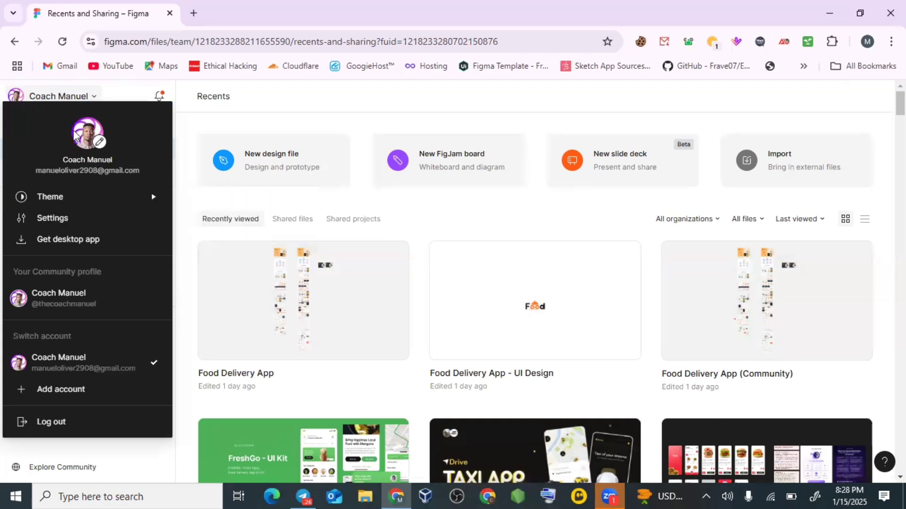
mouse_move(104, 193)
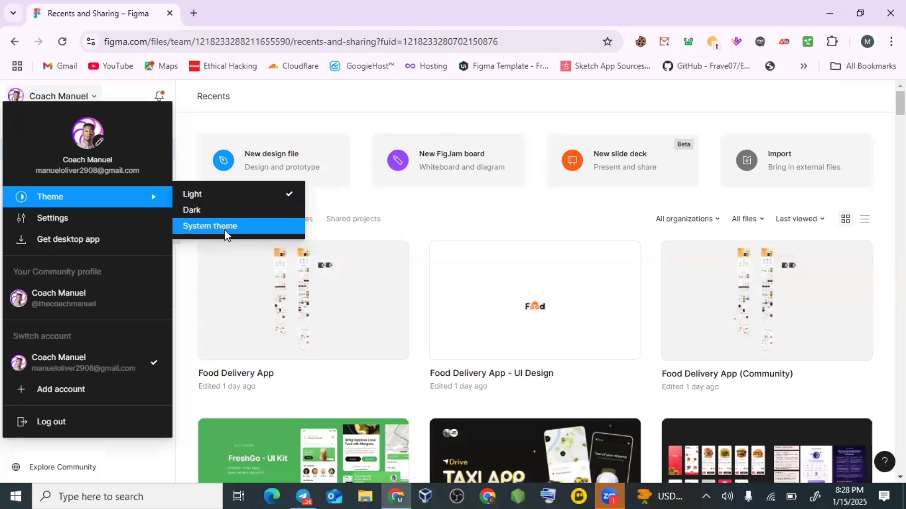
left_click(238, 232)
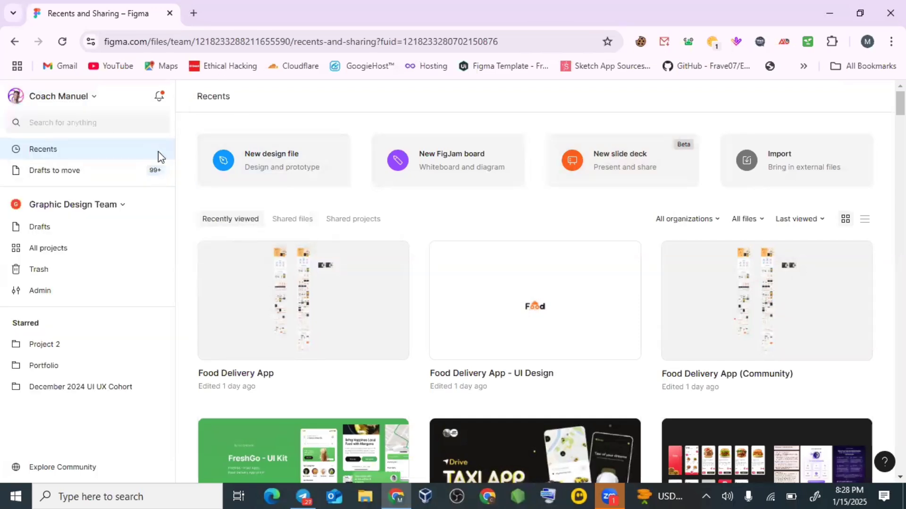
Switch the Figma account's interface theme to Dark
left_click(89, 96)
mouse_move(162, 196)
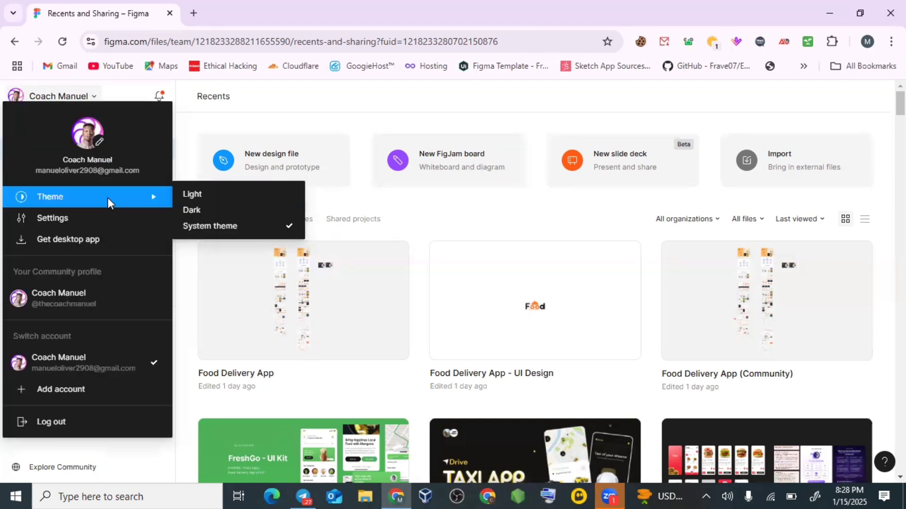
left_click(222, 209)
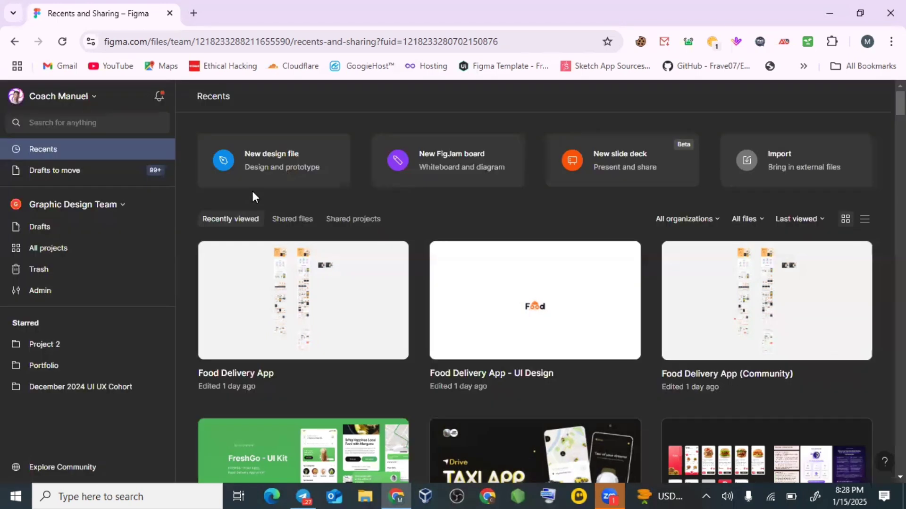
Set the Figma account's interface theme to Light
left_click(86, 96)
mouse_move(163, 197)
left_click(215, 193)
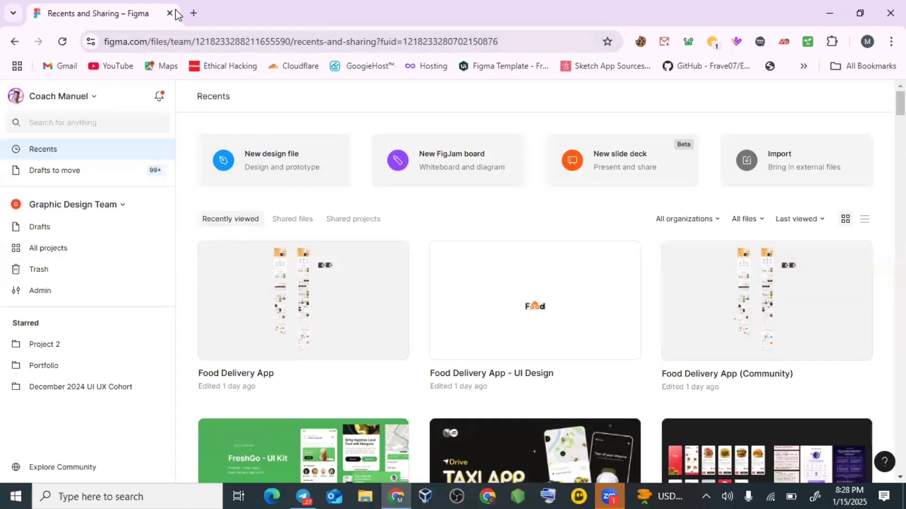
Try to load figma.com/download in a new browser tab, keeping the Figma Recents page open
left_click(193, 12)
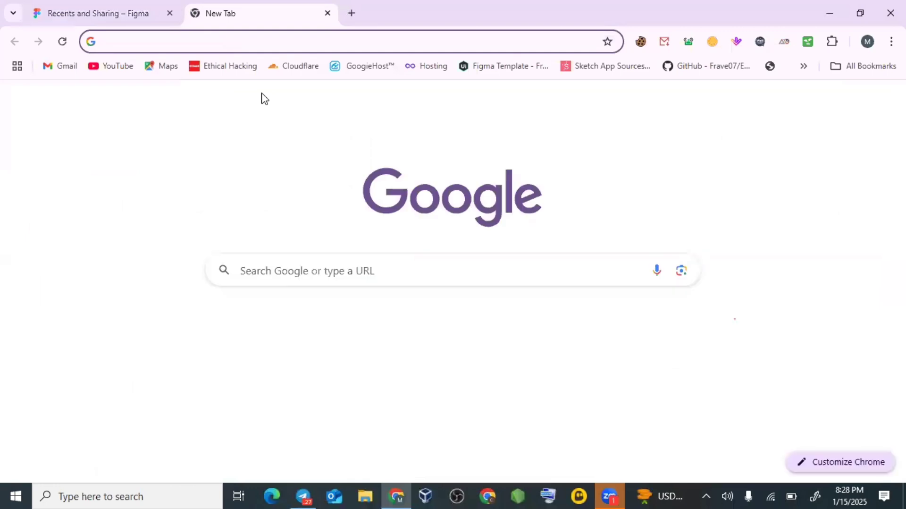
type("fi")
key("Right")
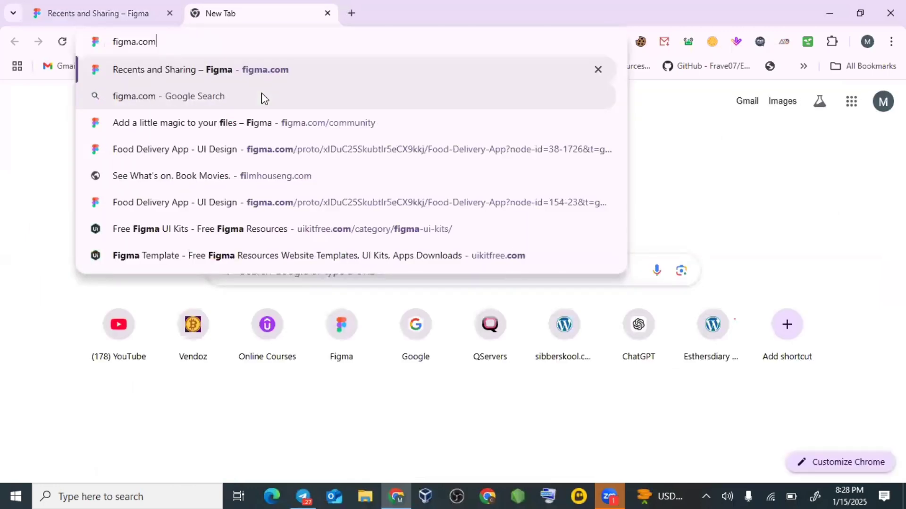
type("/")
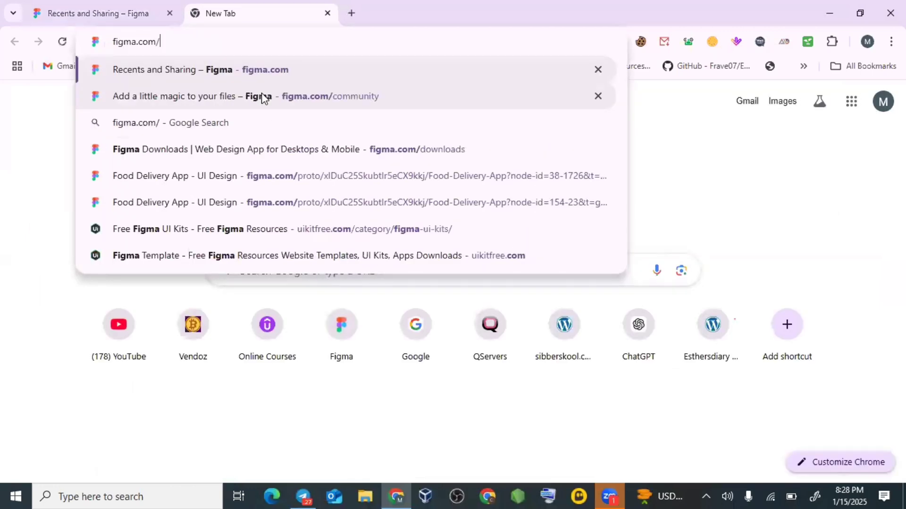
type("downl")
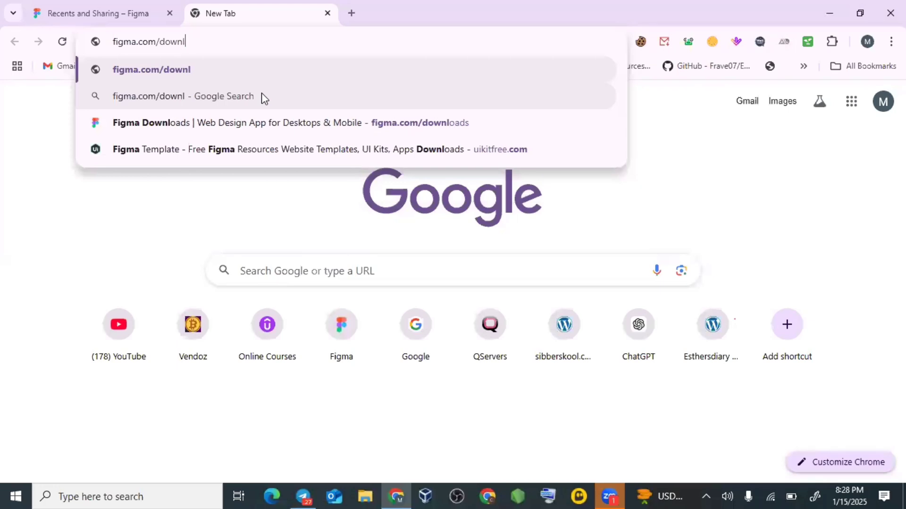
type("oad")
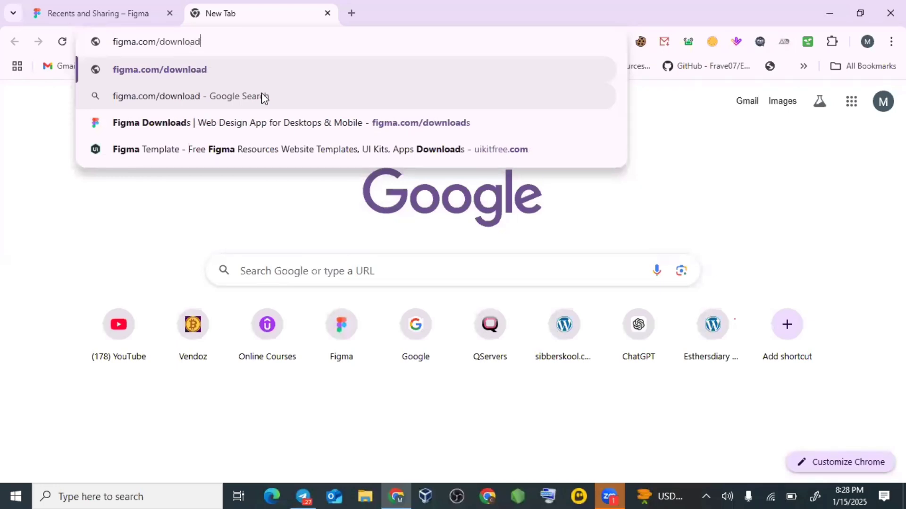
key("Return")
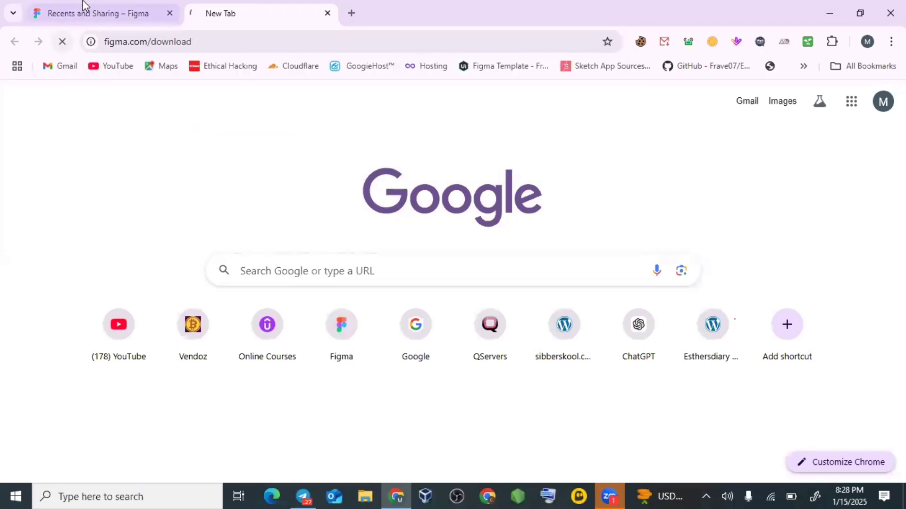
left_click(84, 7)
left_click(272, 10)
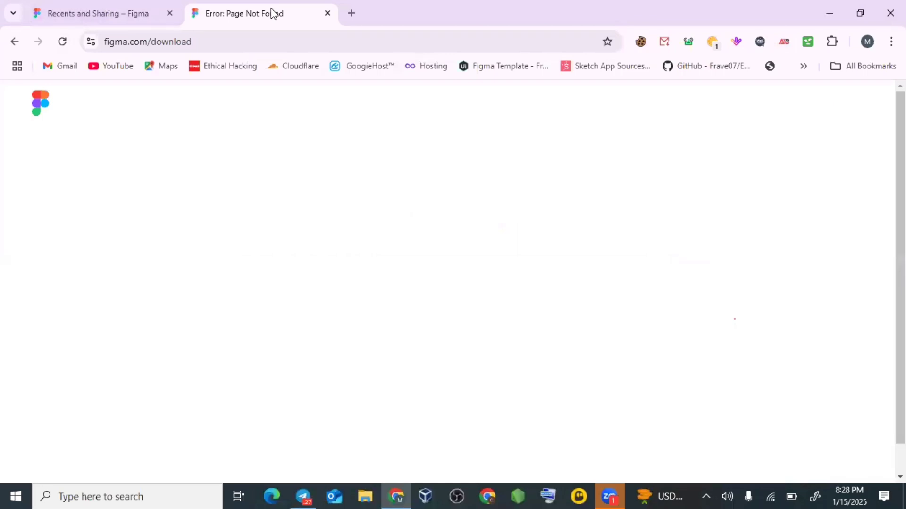
Correct the address in the new tab to figma.com/downloads and load the page
left_click(244, 43)
double_click(246, 41)
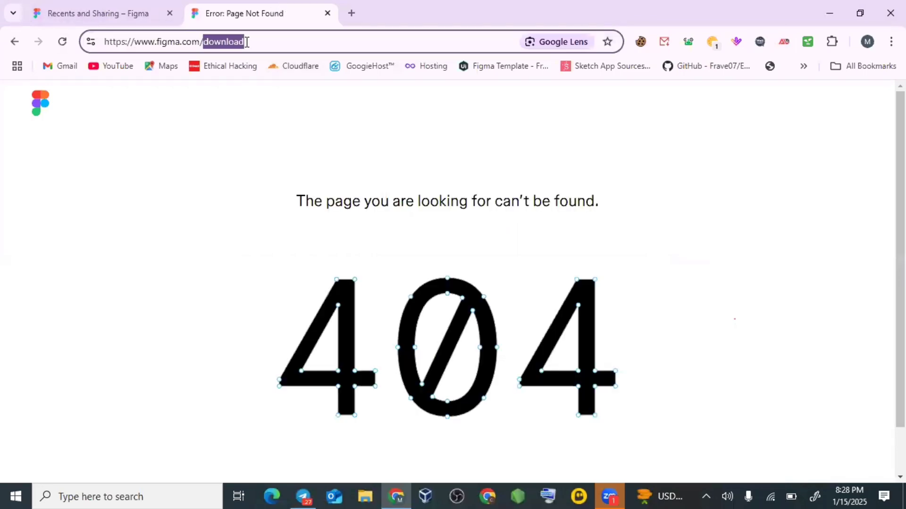
left_click(247, 42)
type("s")
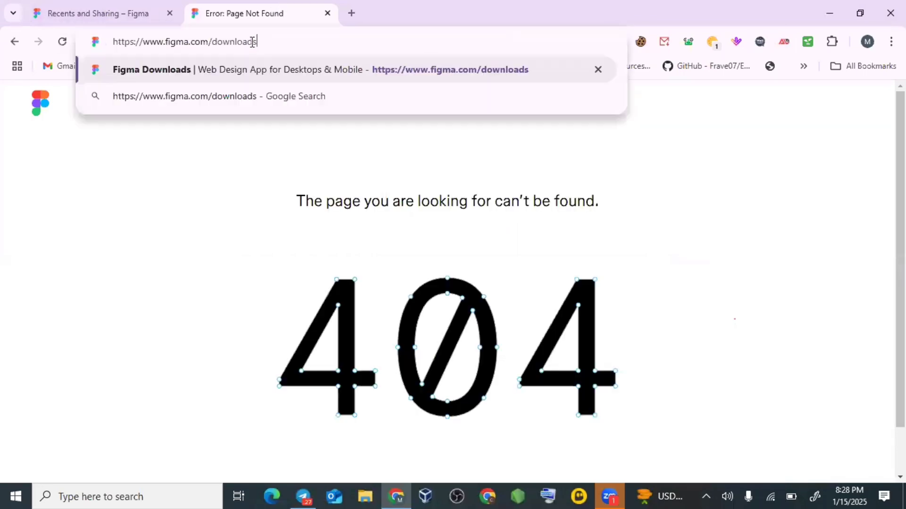
key("Return")
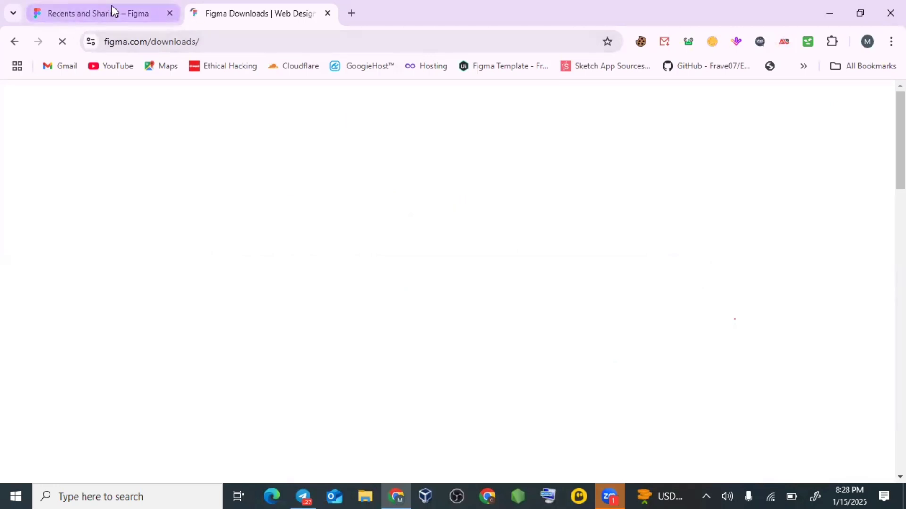
left_click(272, 42)
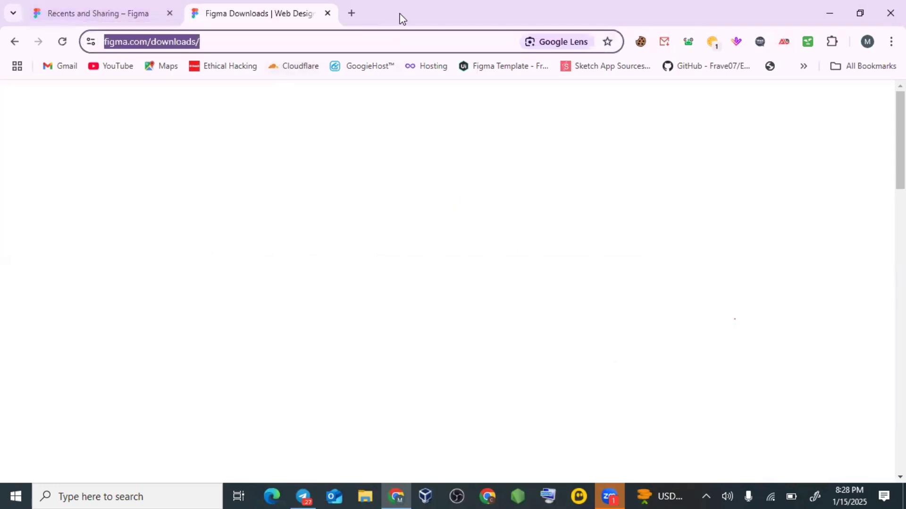
Examine the desktop app, mobile app and font installer options on the downloads page, and return to the Figma Recents page
scroll(395, 218, "down", 10)
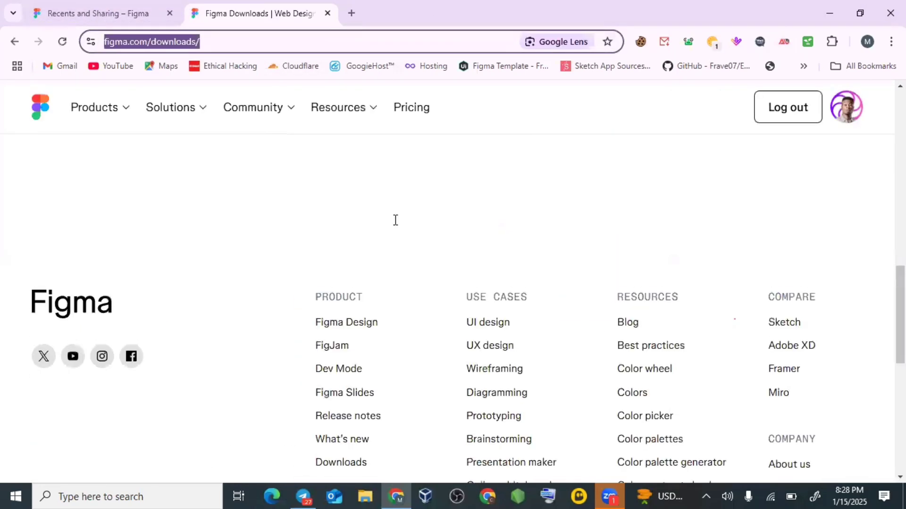
scroll(395, 220, "up", 5)
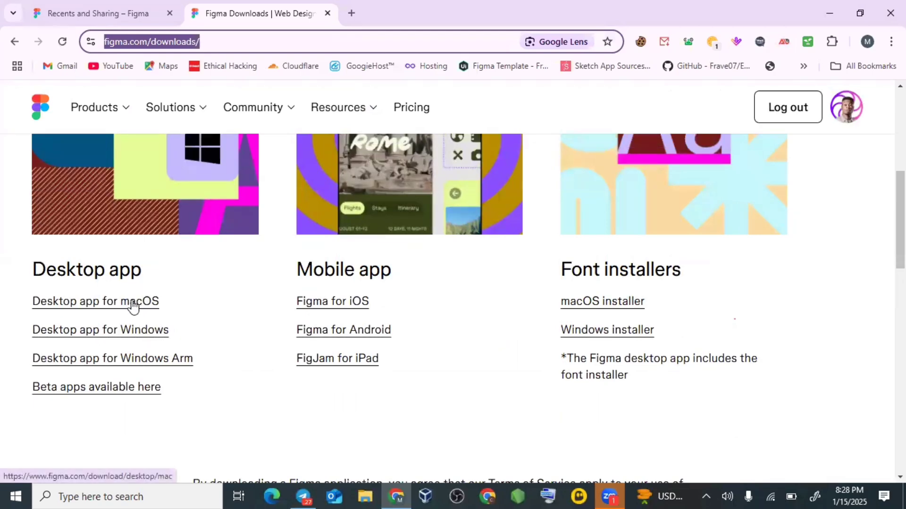
scroll(163, 306, "up", 1)
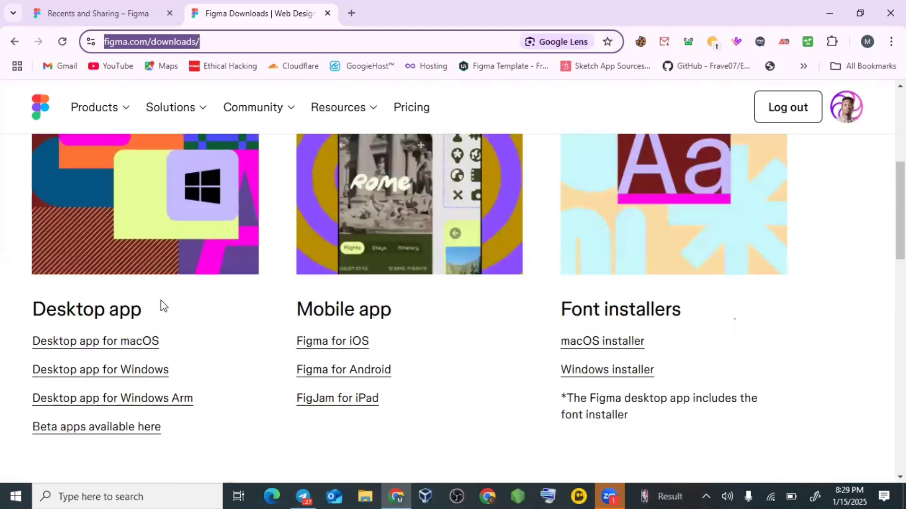
scroll(163, 306, "up", 5)
scroll(431, 358, "down", 6)
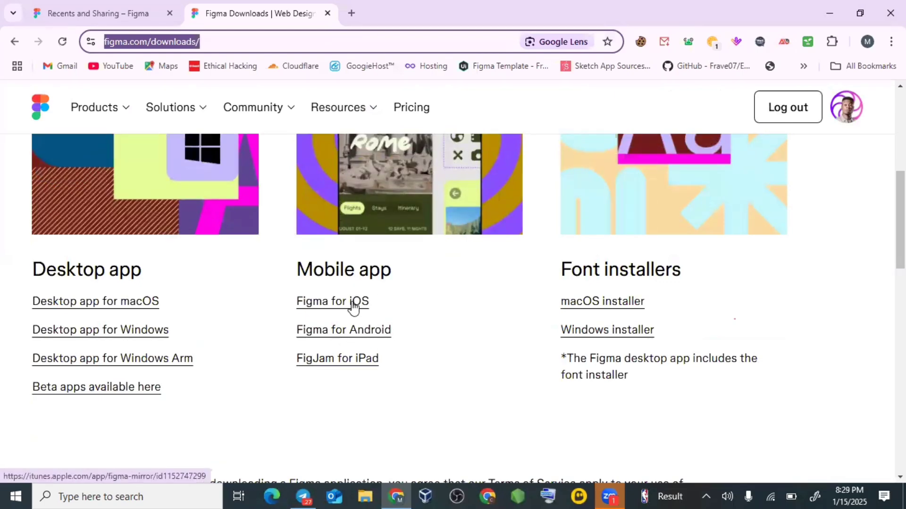
left_click(133, 11)
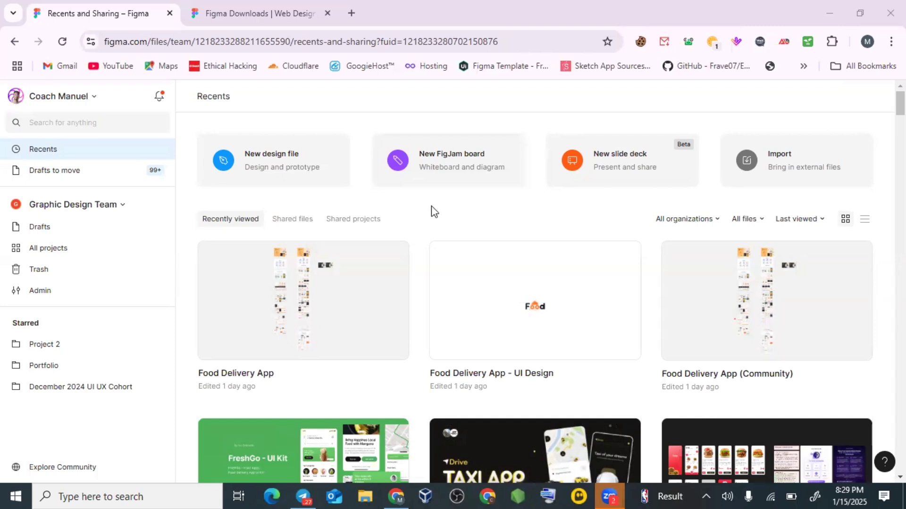
View the account options and theme choices on the Recents page, leaving them without a selection
left_click(96, 99)
mouse_move(147, 197)
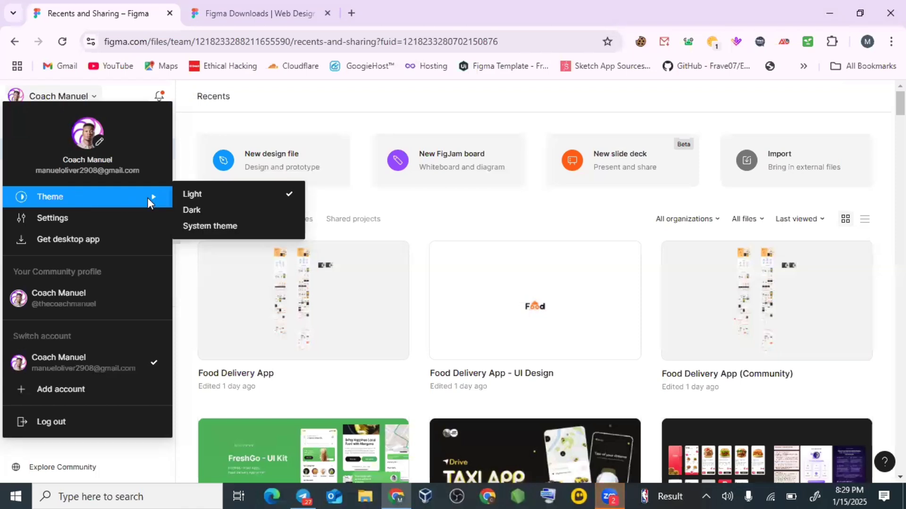
left_click(191, 133)
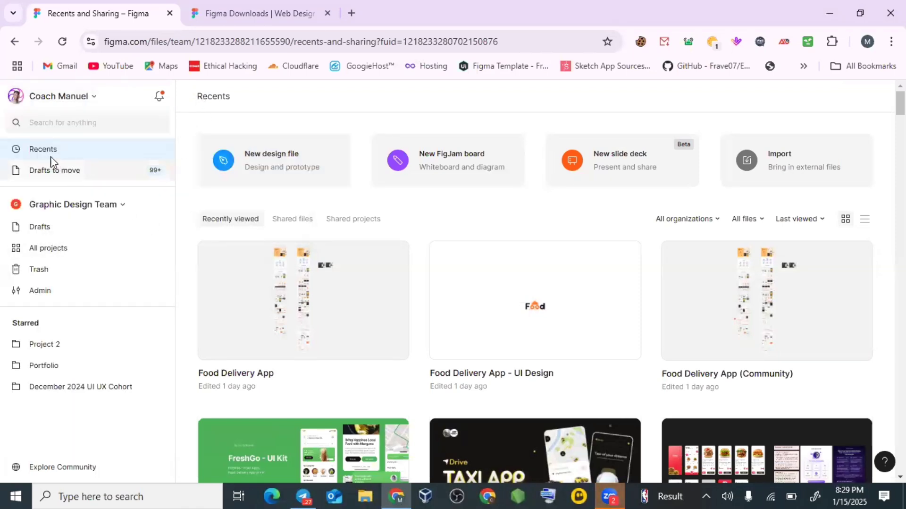
View the list of teams the account belongs to from Graphic Design Team, and close it without switching teams
left_click(124, 206)
left_click(201, 132)
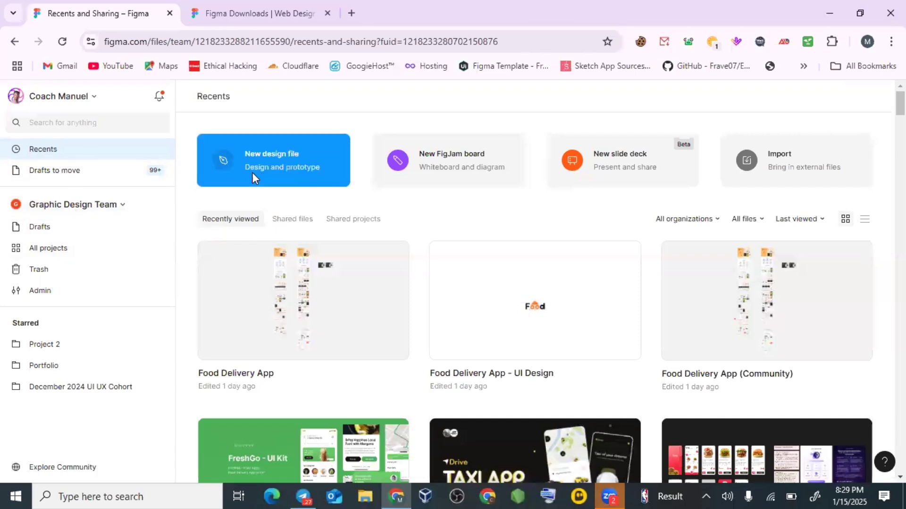
left_click(84, 204)
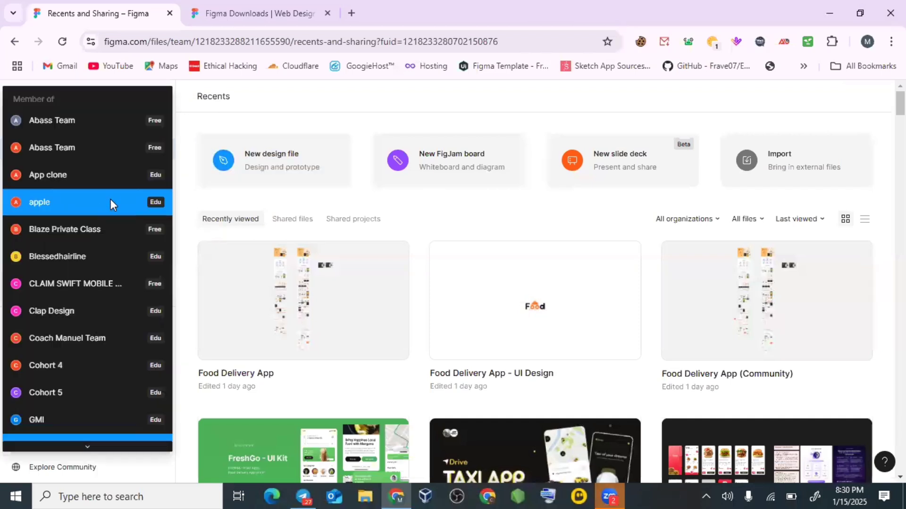
left_click(209, 197)
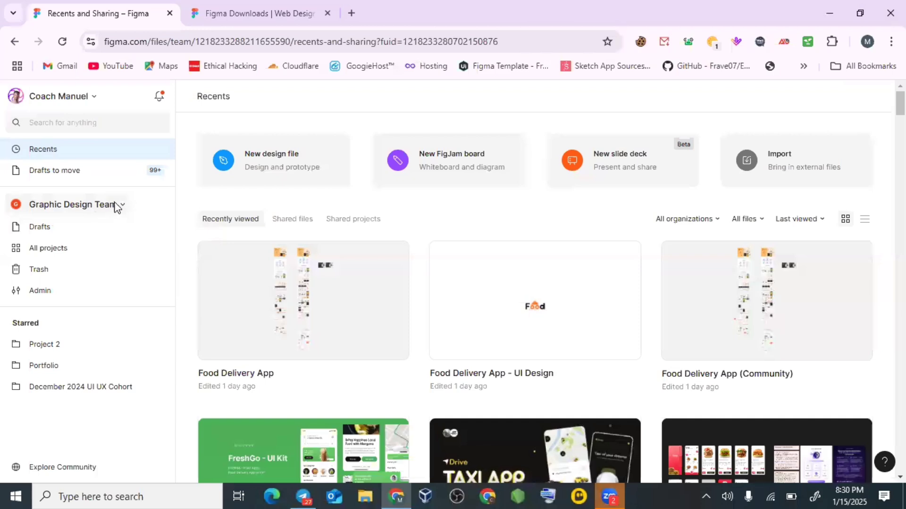
left_click(87, 212)
left_click(228, 183)
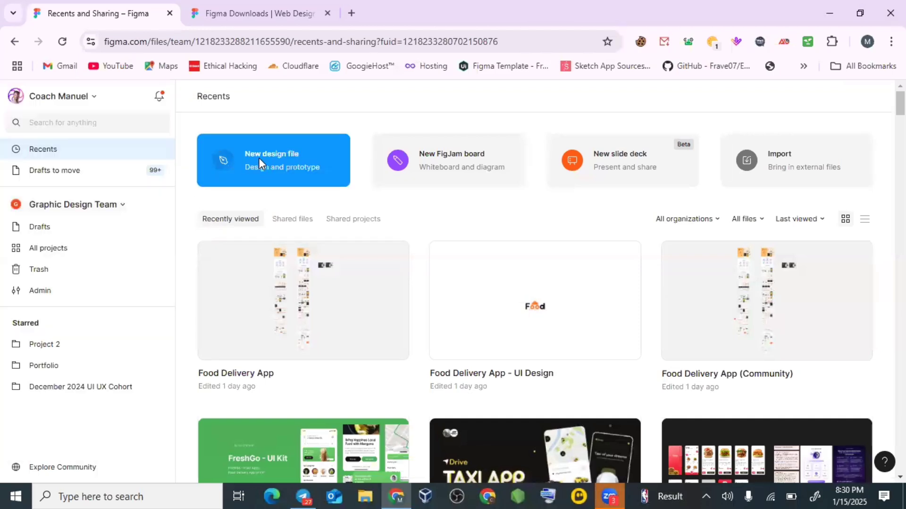
Create a new design file and rename it "WhatsApp Redesigned"
left_click(259, 158)
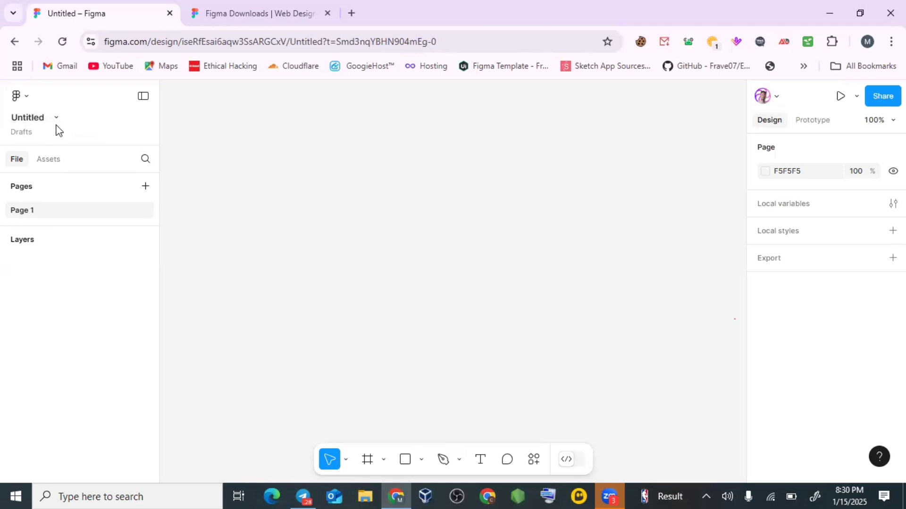
double_click(26, 118)
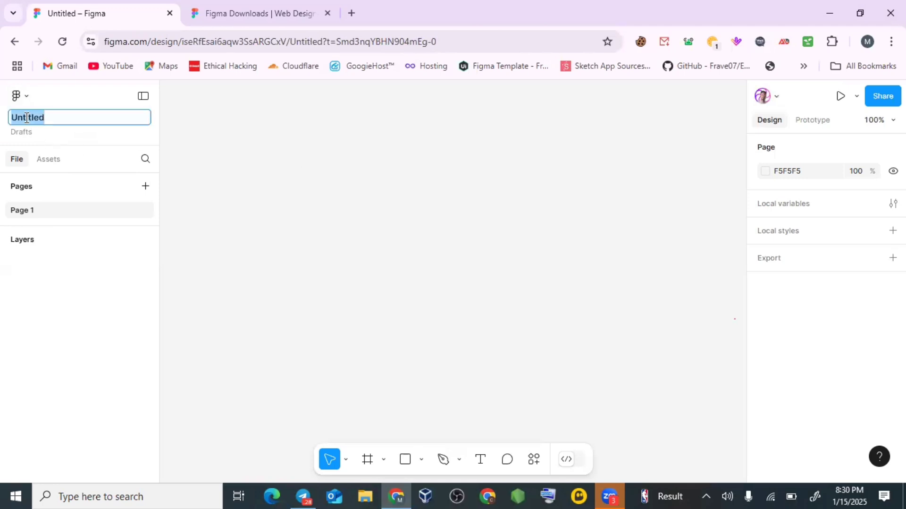
type("What")
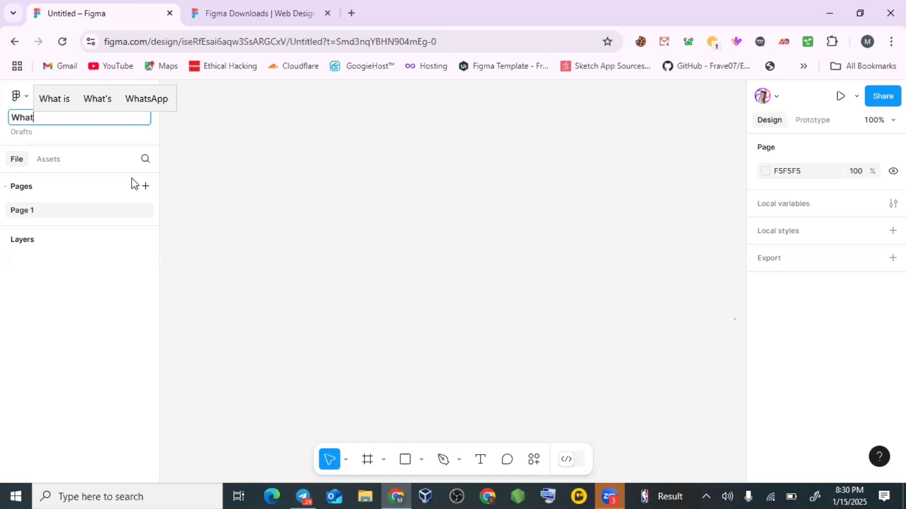
type("s")
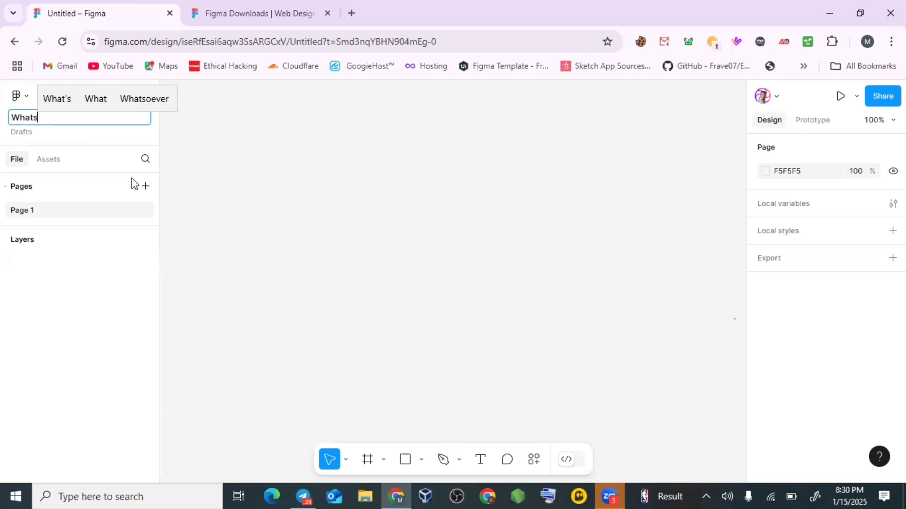
type("App Red")
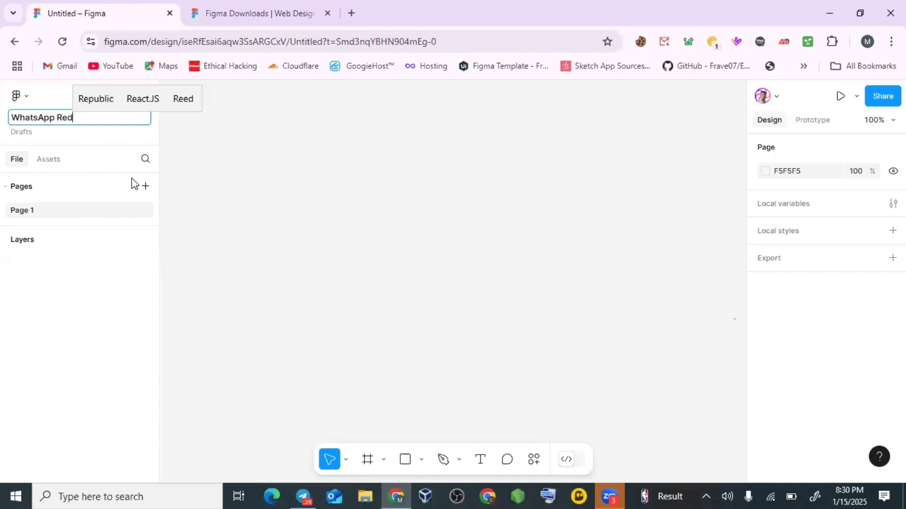
type("esigned")
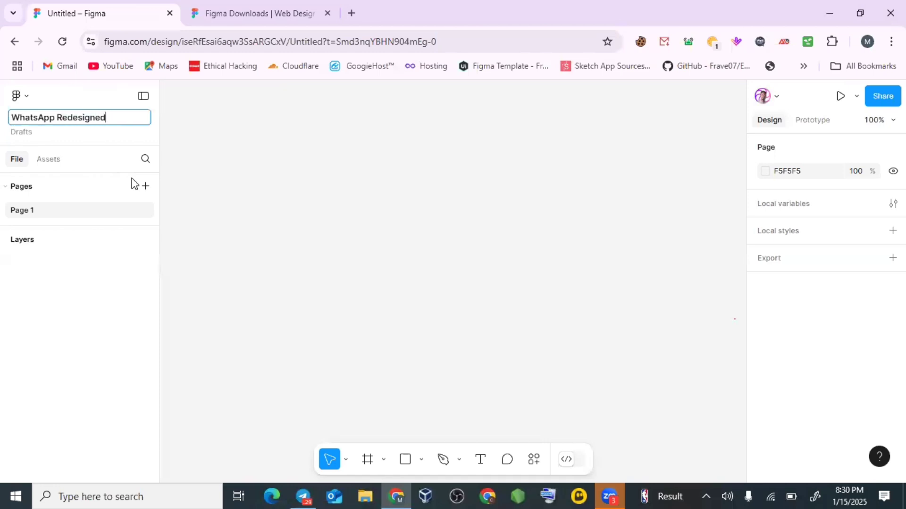
key("Return")
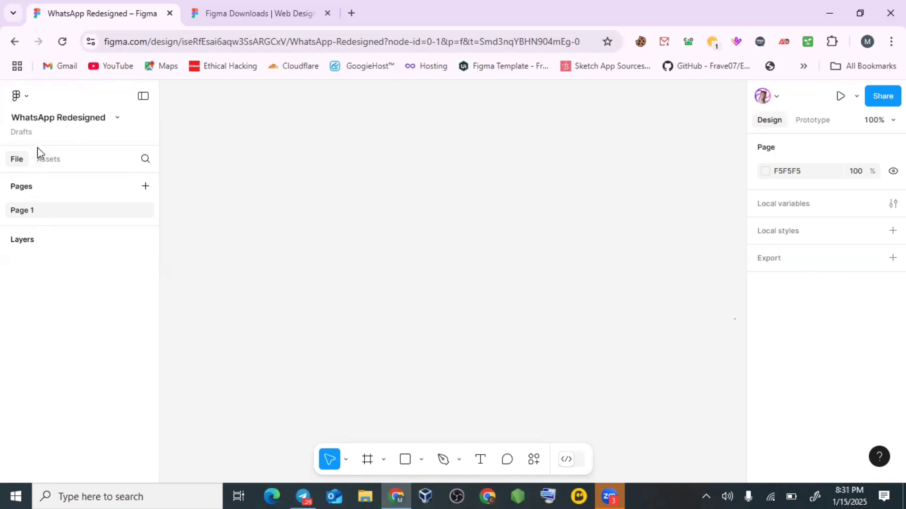
Collapse and re-expand the file's Pages section, and minimize the browser window to show the desktop
left_click(58, 188)
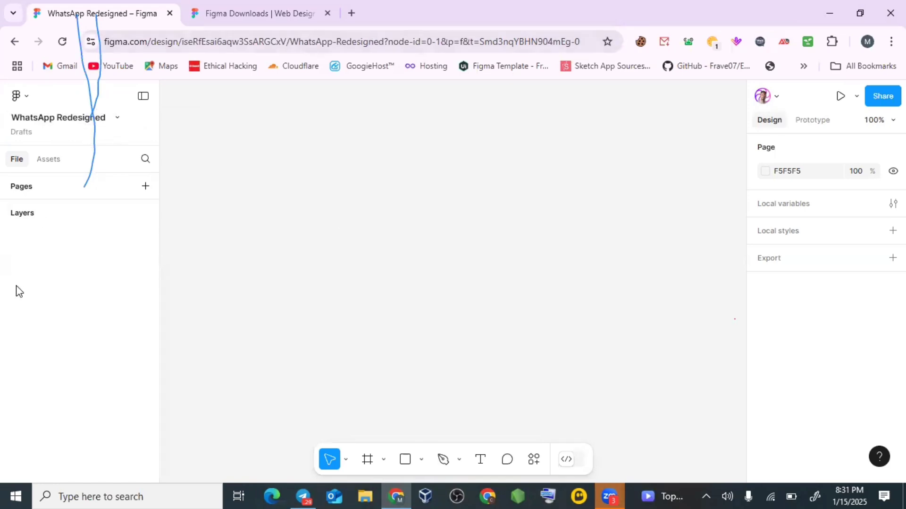
left_click(37, 185)
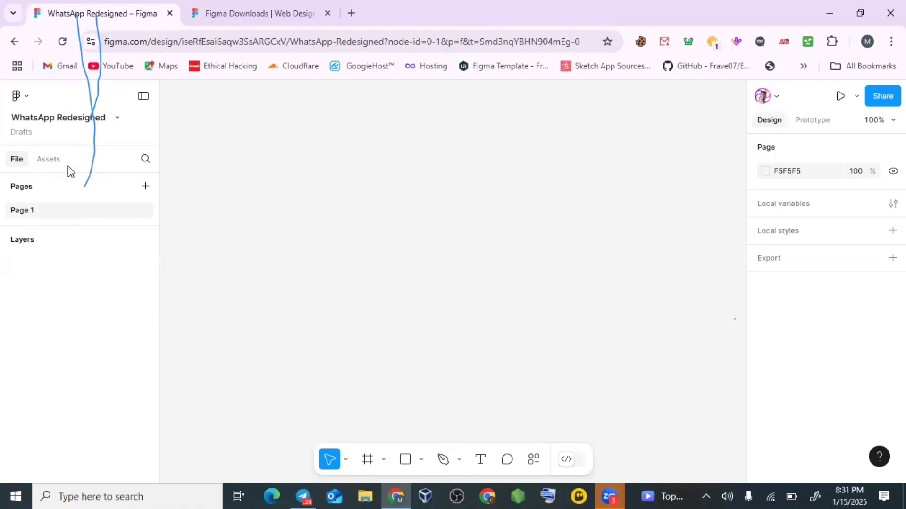
left_click(830, 13)
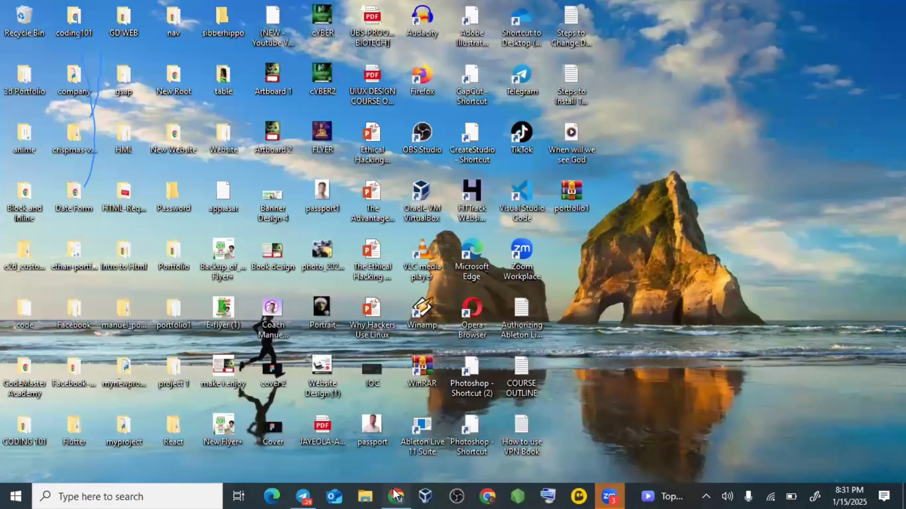
Bring the WhatsApp Redesigned file in Chrome back on screen and add a second page to it
left_click(396, 496)
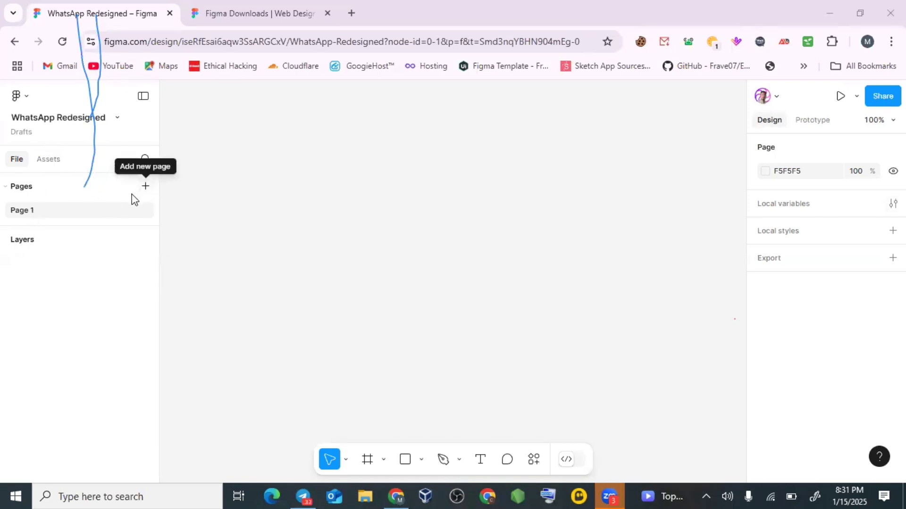
left_click(25, 210)
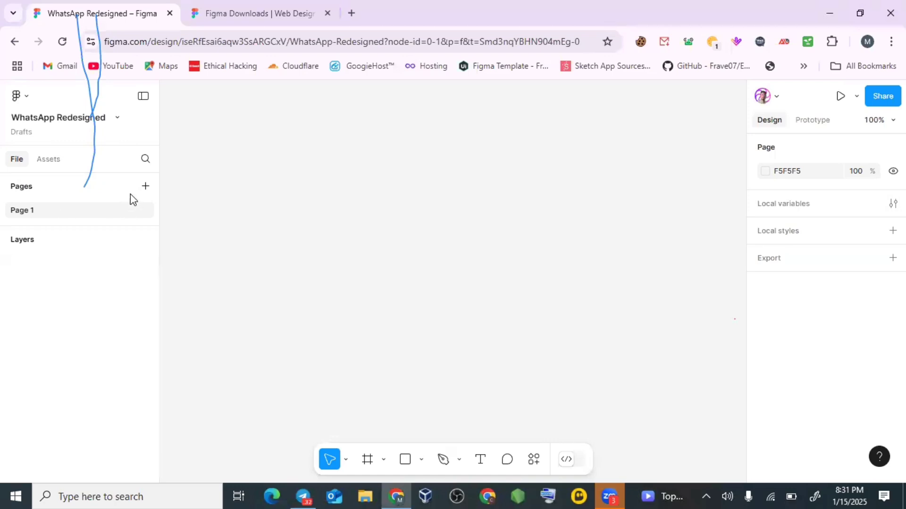
left_click(146, 187)
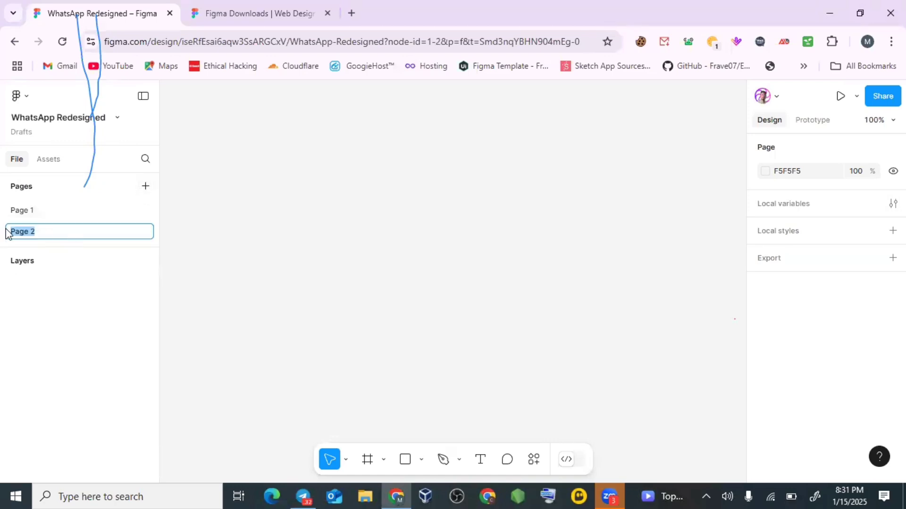
Rename Page 1 as "Designs"
left_click(48, 211)
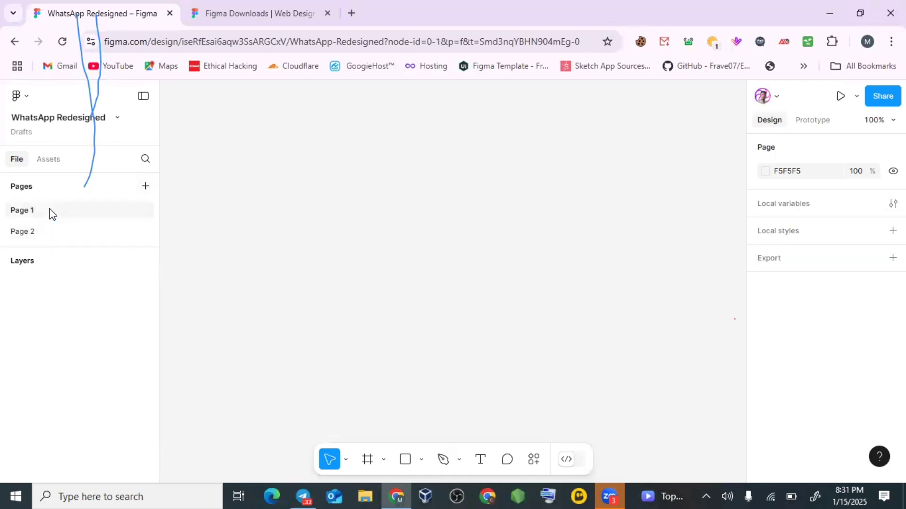
double_click(48, 210)
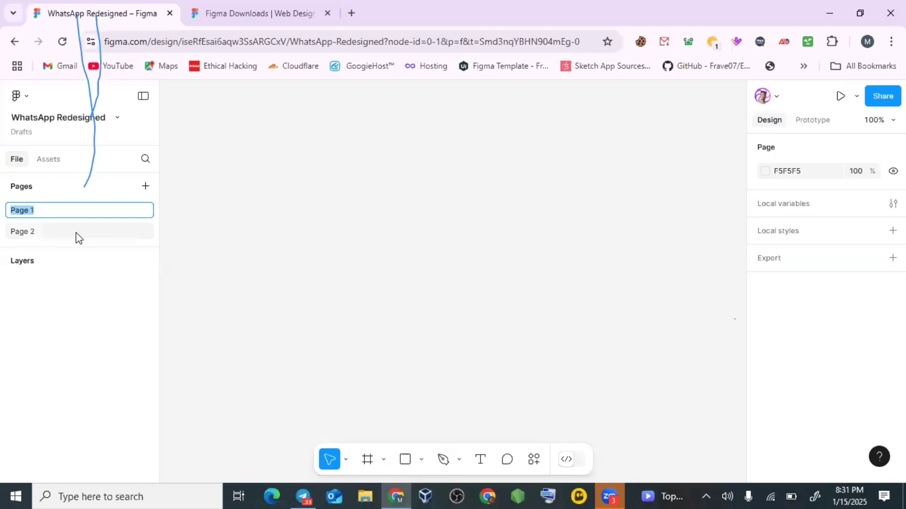
type("Designs")
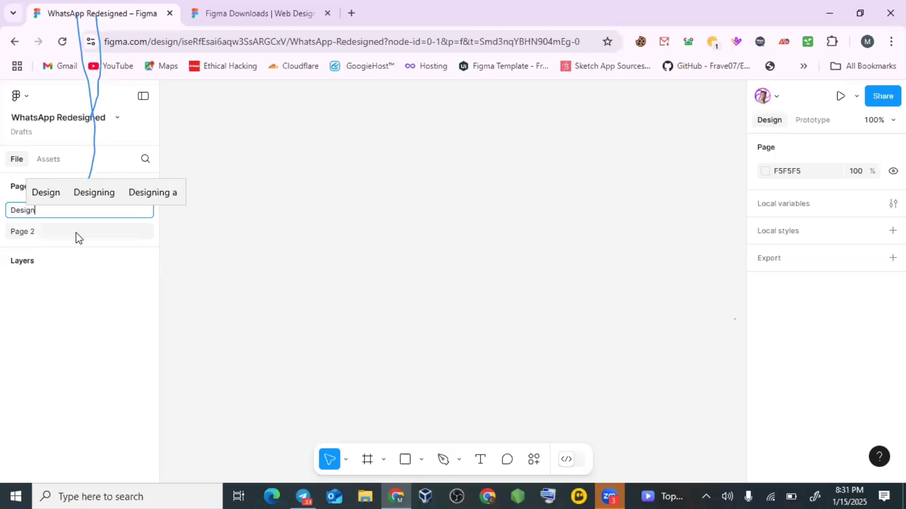
key("Return")
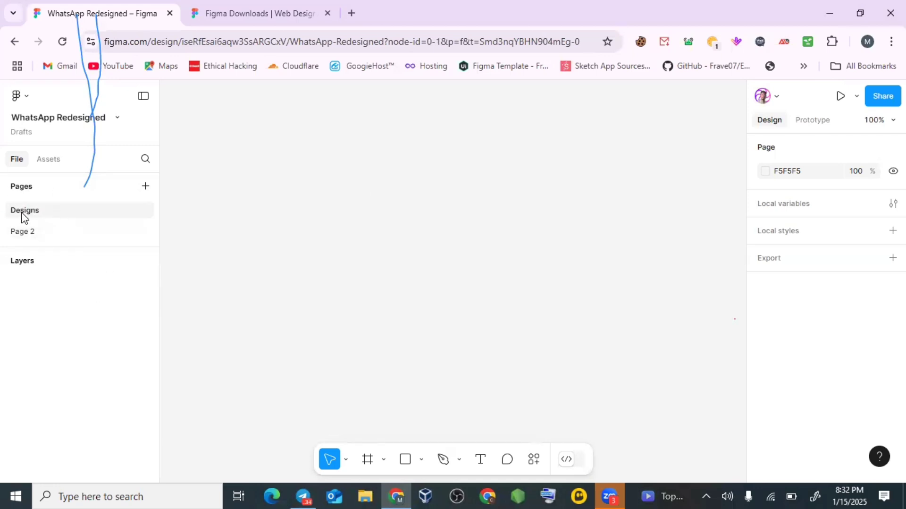
Delete Page 2 from the file
left_click(51, 235)
right_click(52, 235)
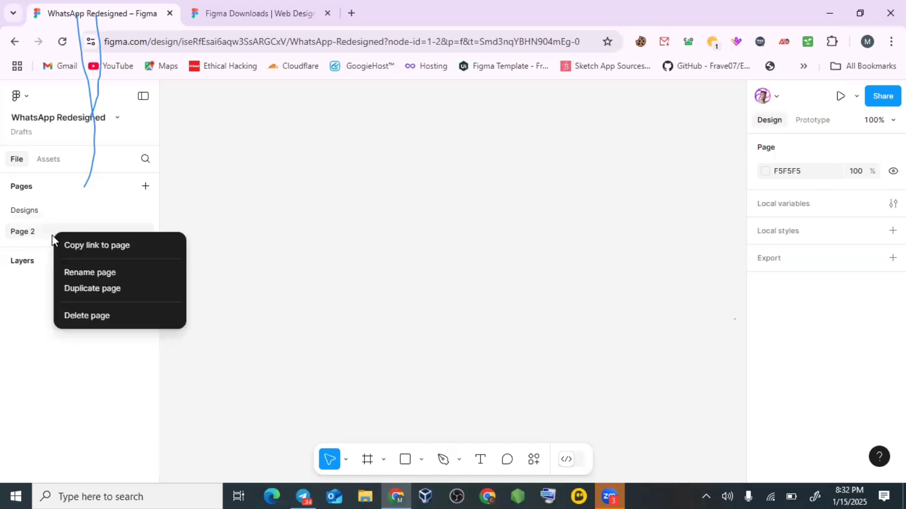
left_click(90, 315)
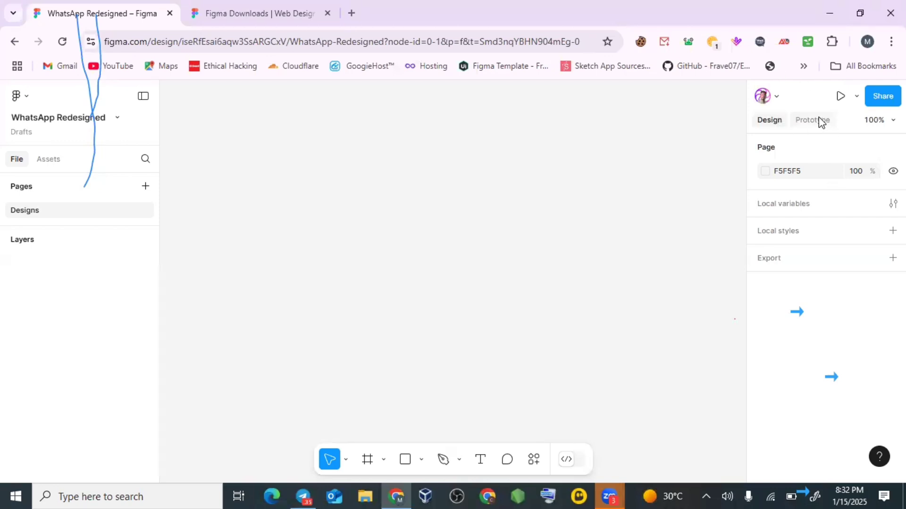
Compare the Prototype settings with the Design settings of the empty page, ending on the Design settings
left_click(821, 122)
left_click(764, 125)
left_click(809, 123)
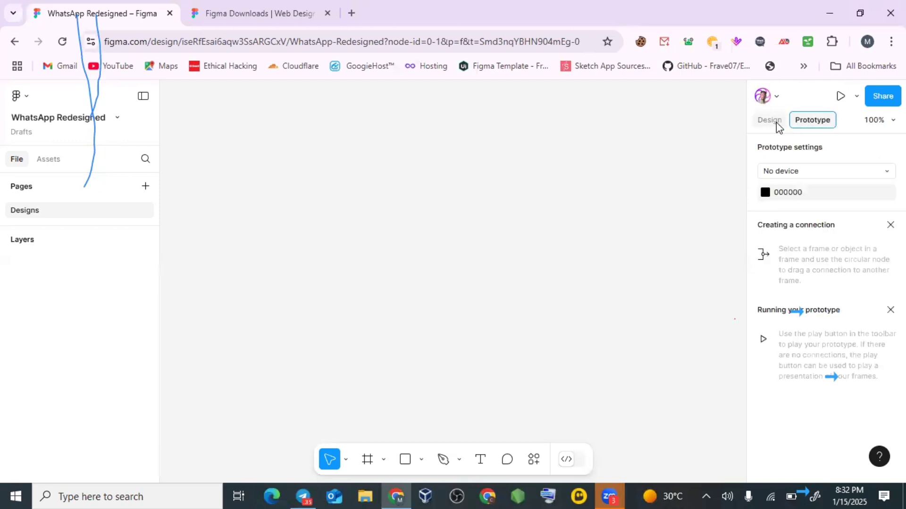
left_click(776, 125)
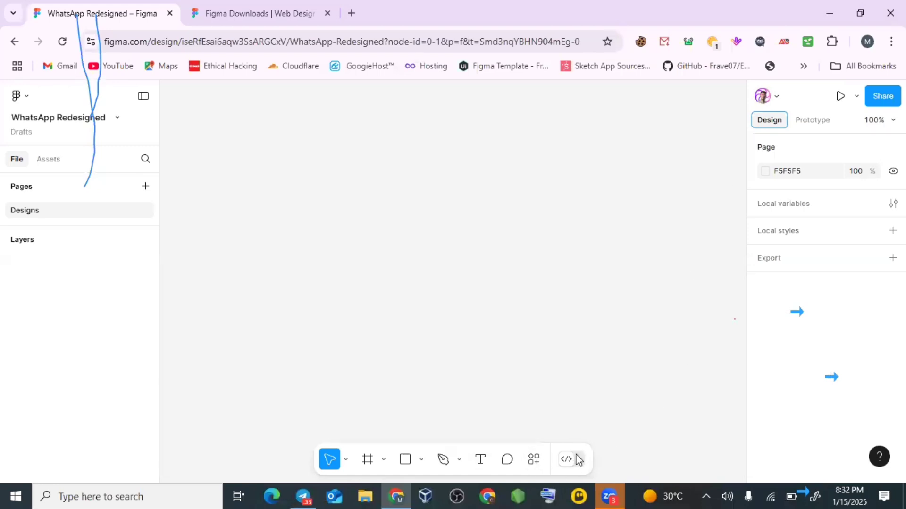
left_click(504, 70)
left_click(813, 122)
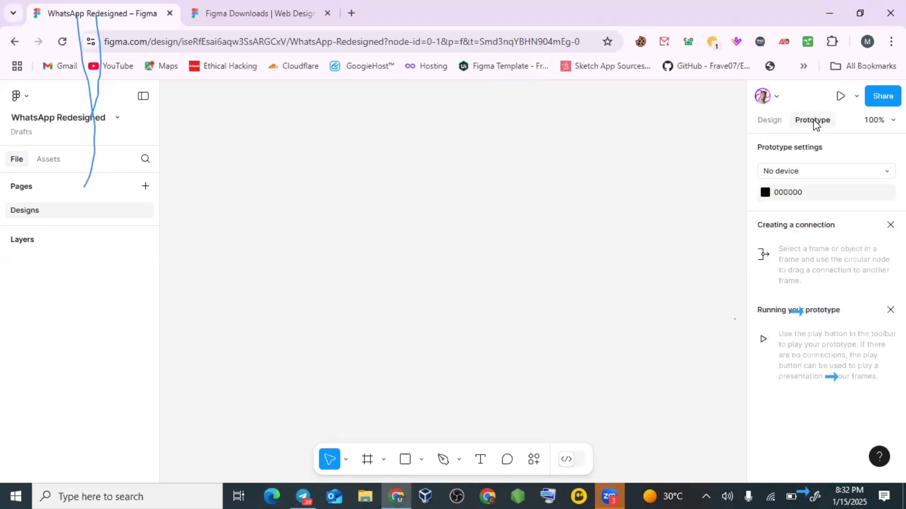
left_click(773, 121)
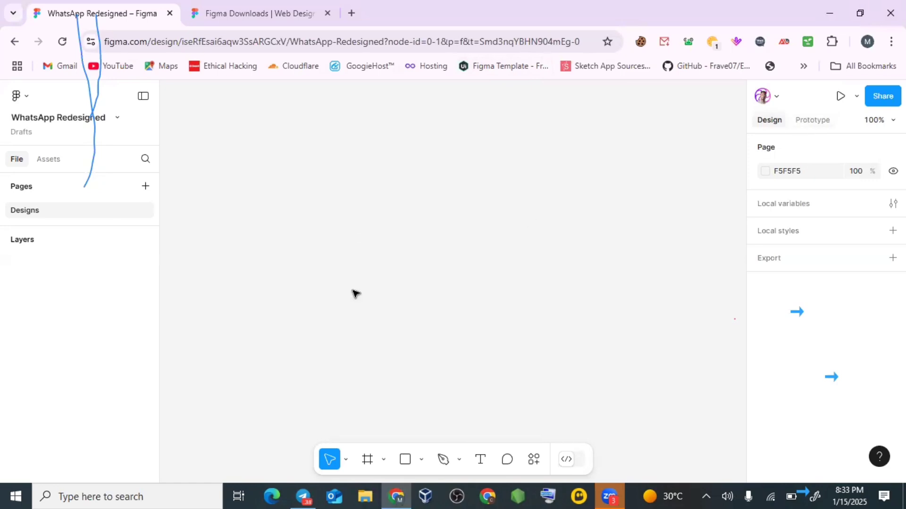
Switch to Telegram and view the WhatsApp splash and language-selection screenshots posted in the JANUARY UI/UX DESIGN BOOTCAMP channel
left_click(305, 493)
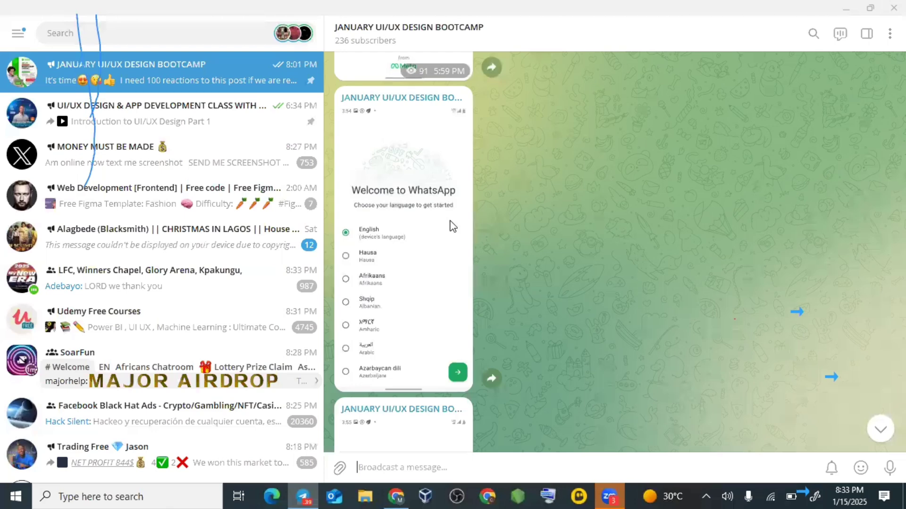
scroll(450, 226, "up", 15)
scroll(449, 227, "down", 10)
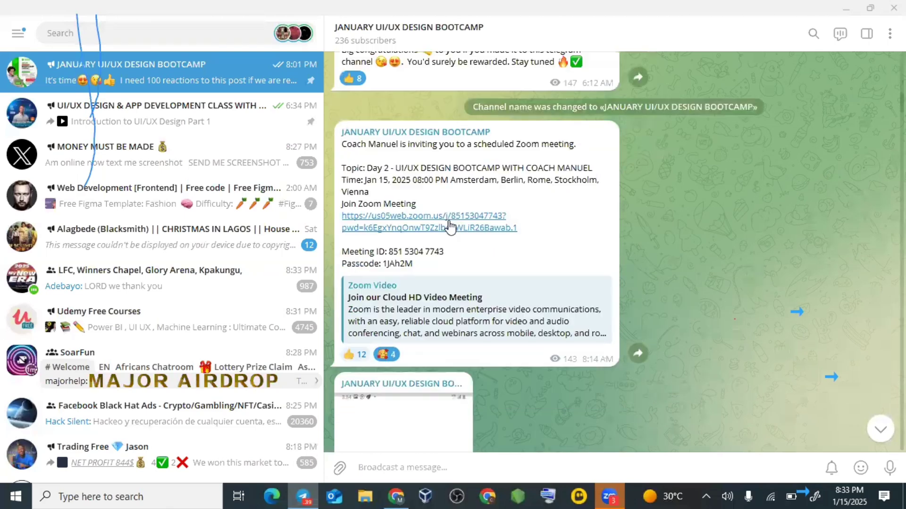
scroll(449, 227, "down", 4)
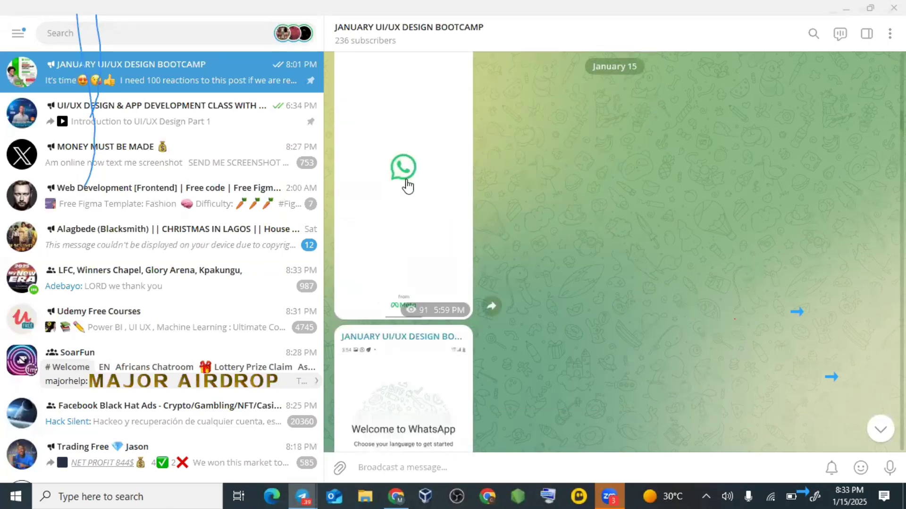
left_click(407, 186)
left_click(708, 97)
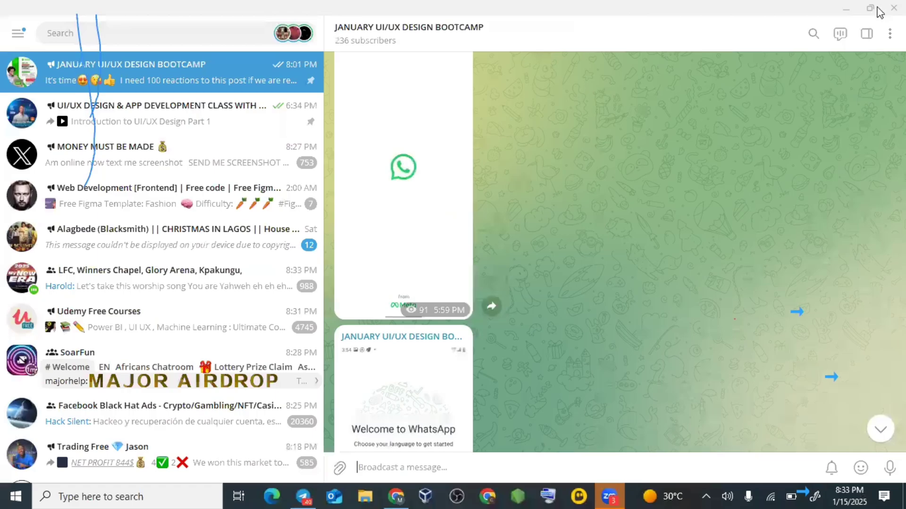
left_click(394, 347)
left_click(685, 183)
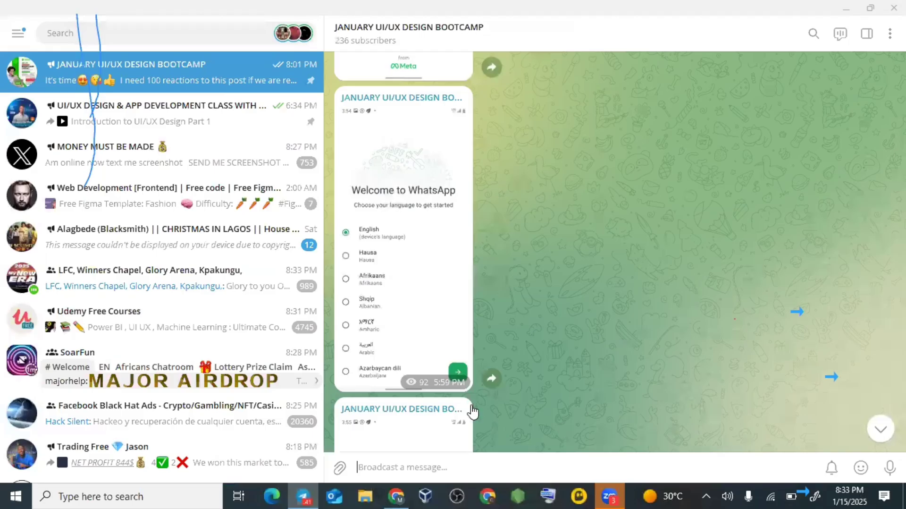
View the WhatsApp profile info and phone number screenshots in the bootcamp channel, and minimize Telegram
scroll(604, 252, "down", 5)
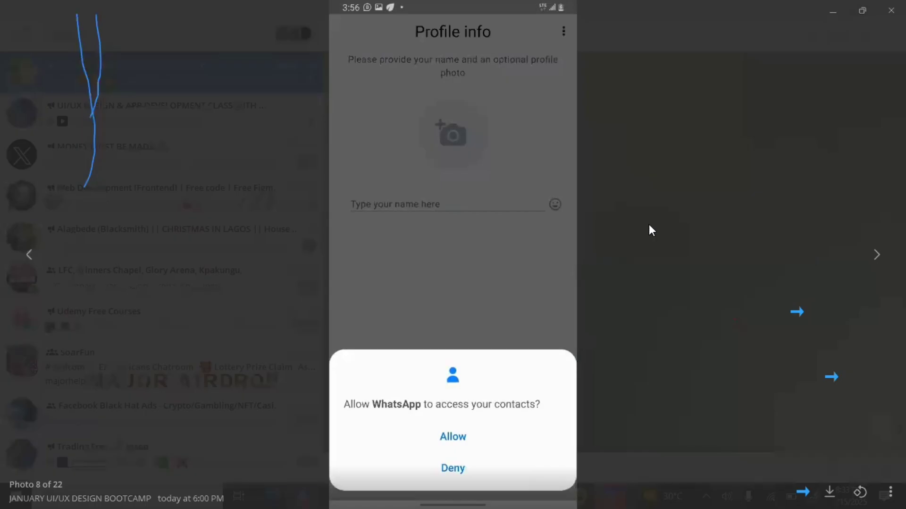
key("Left")
left_click(728, 220)
scroll(391, 306, "down", 2)
scroll(391, 304, "down", 3)
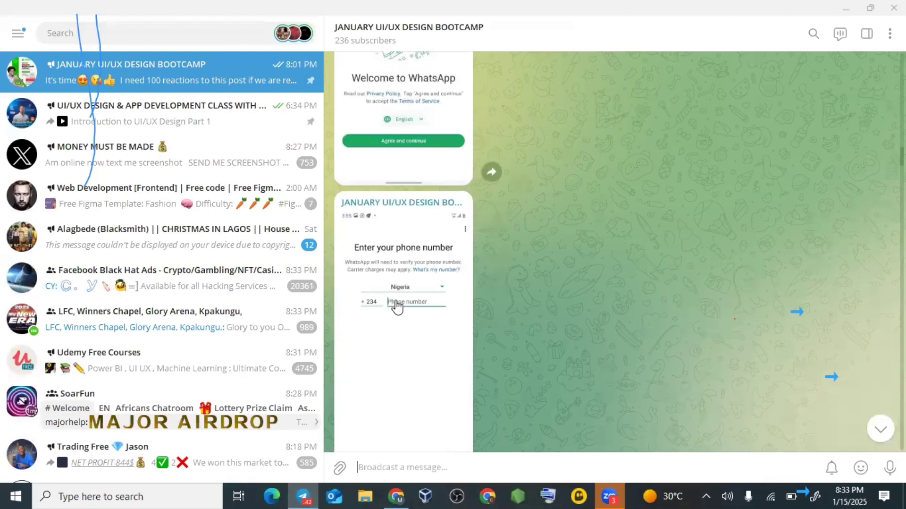
left_click(397, 302)
left_click(820, 12)
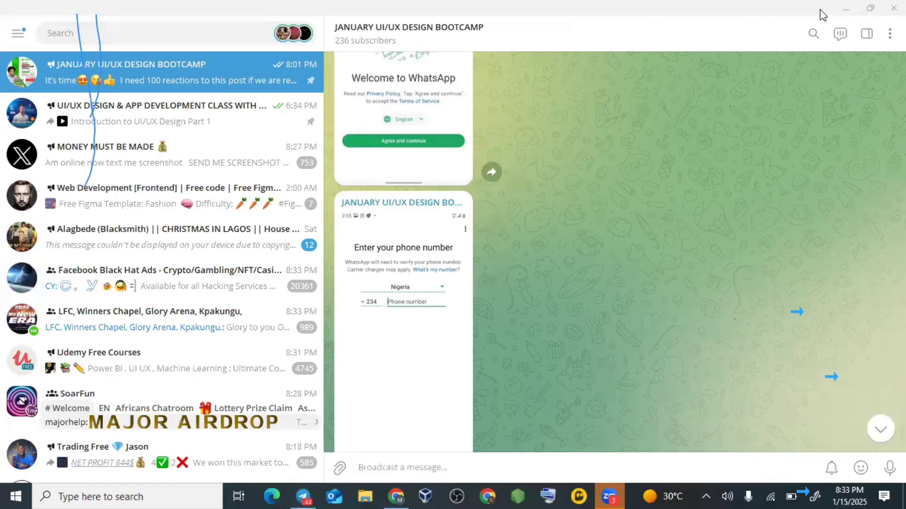
left_click(846, 9)
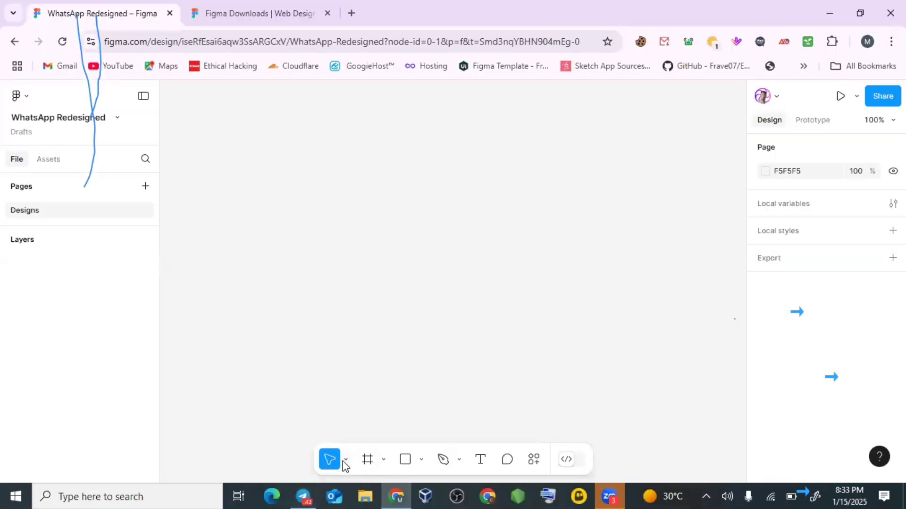
Look through the Move options and the Frame, Rectangle, Pen, Text and Comment tools, ending with the Move tool active
left_click(346, 459)
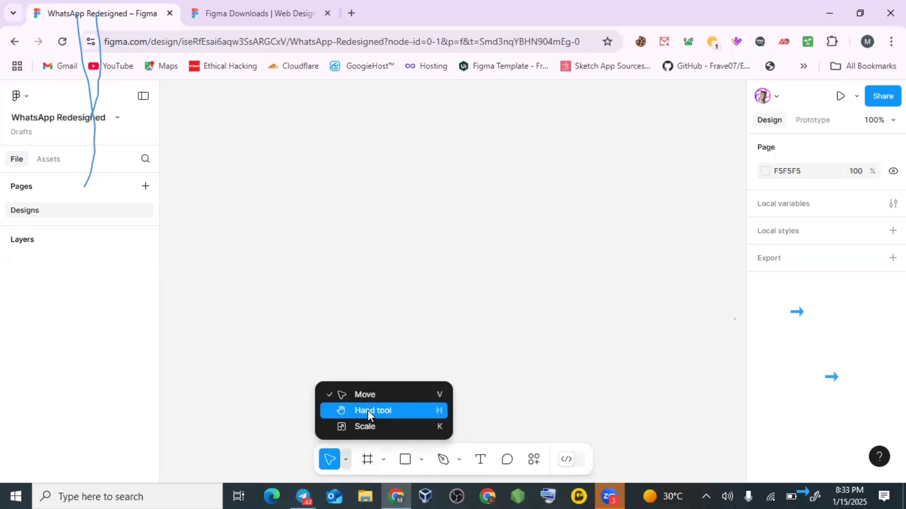
left_click(368, 459)
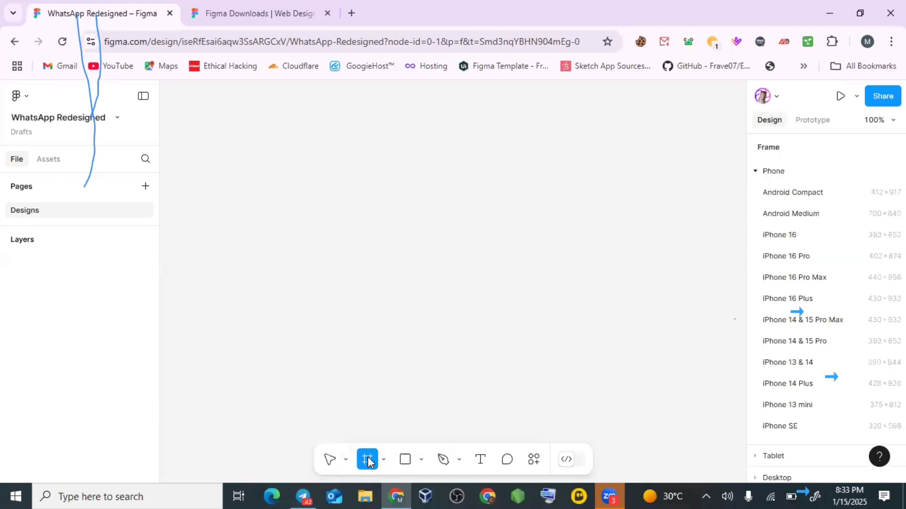
left_click(755, 171)
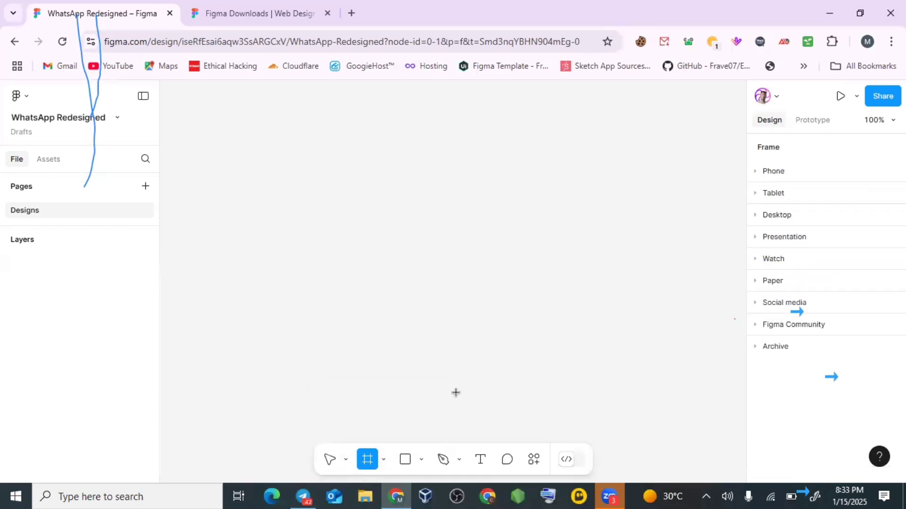
left_click(412, 465)
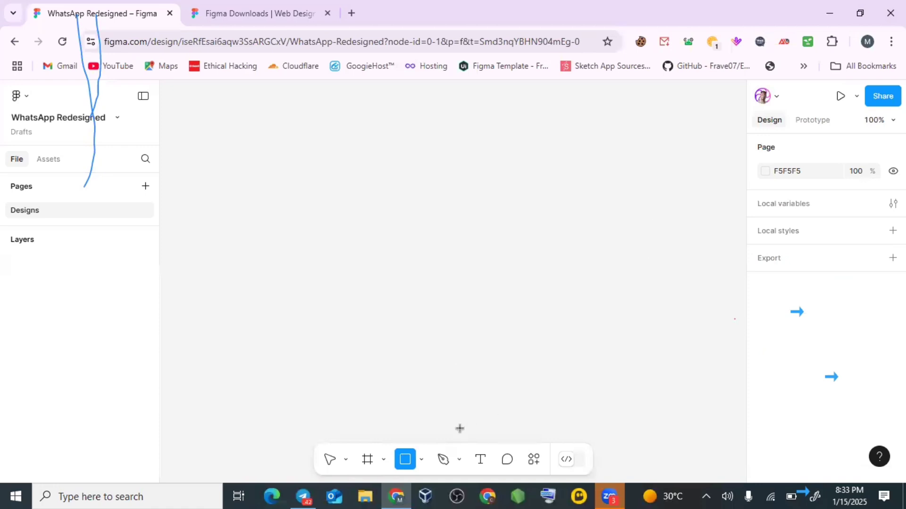
left_click(443, 460)
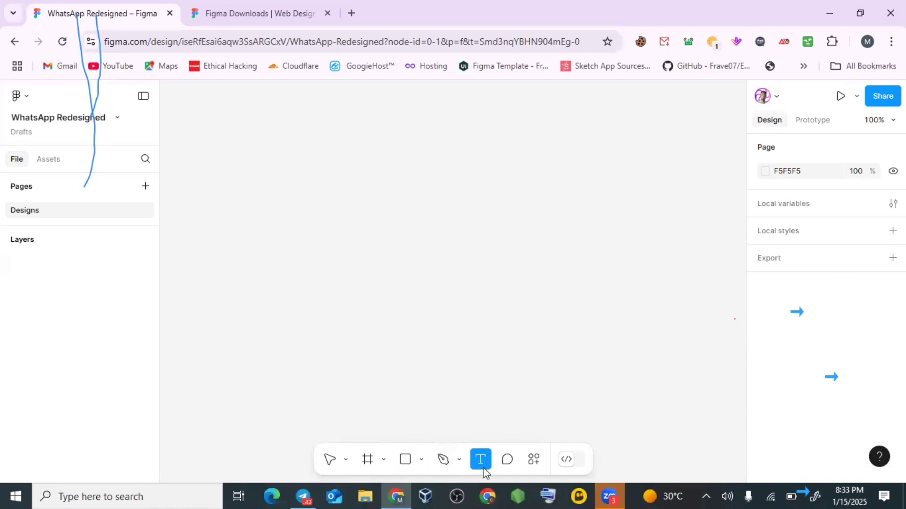
left_click(507, 460)
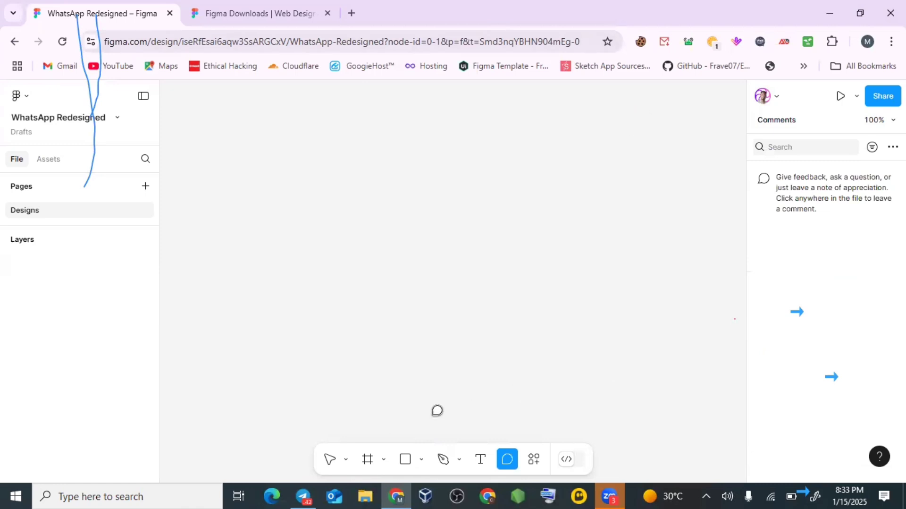
left_click(330, 458)
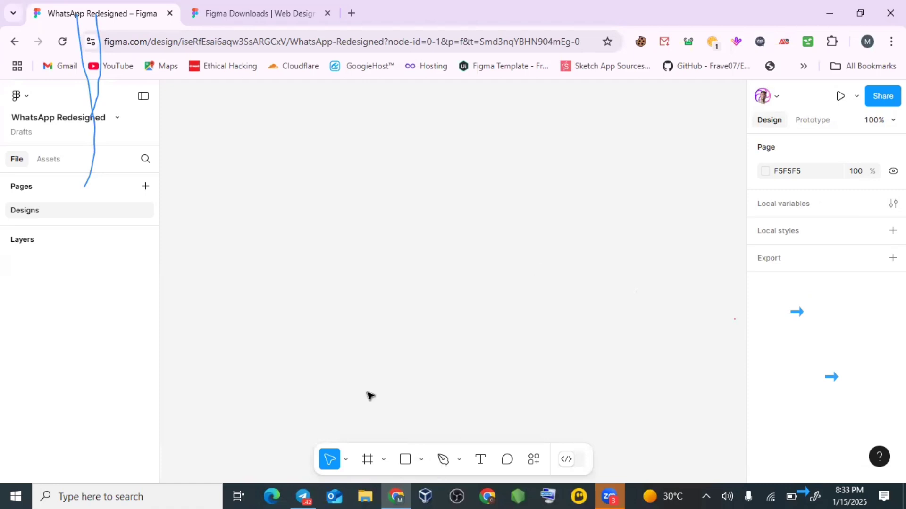
Browse the Phone frame presets and place an iPhone 13 mini frame (375 × 812) on the Designs page
left_click(368, 460)
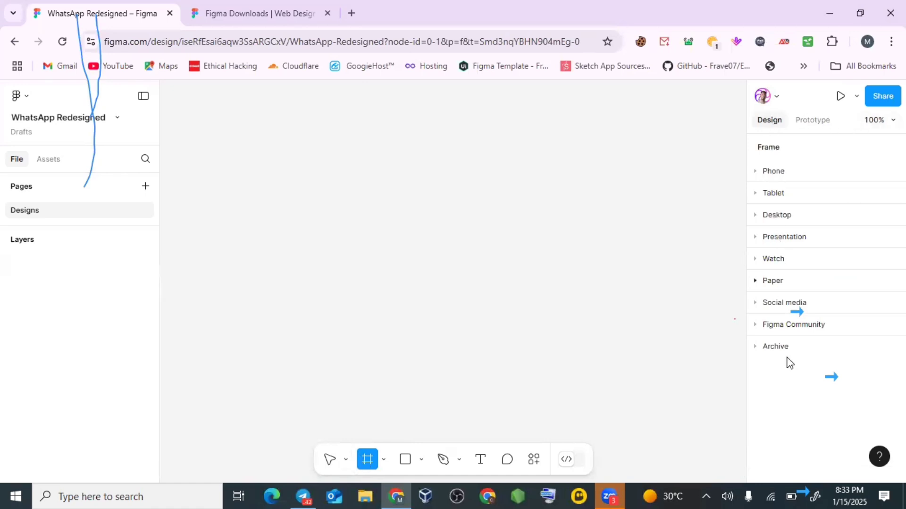
left_click(755, 172)
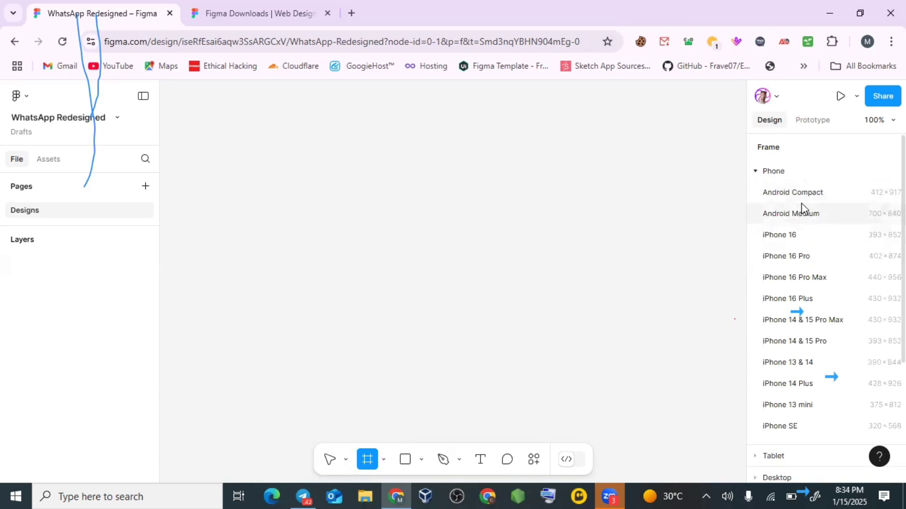
scroll(788, 266, "down", 1)
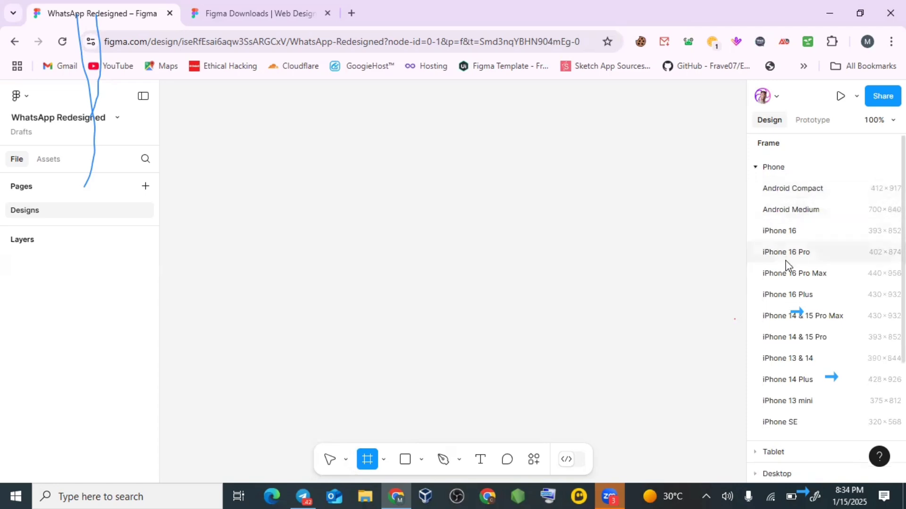
scroll(795, 250, "down", 3)
scroll(802, 232, "up", 3)
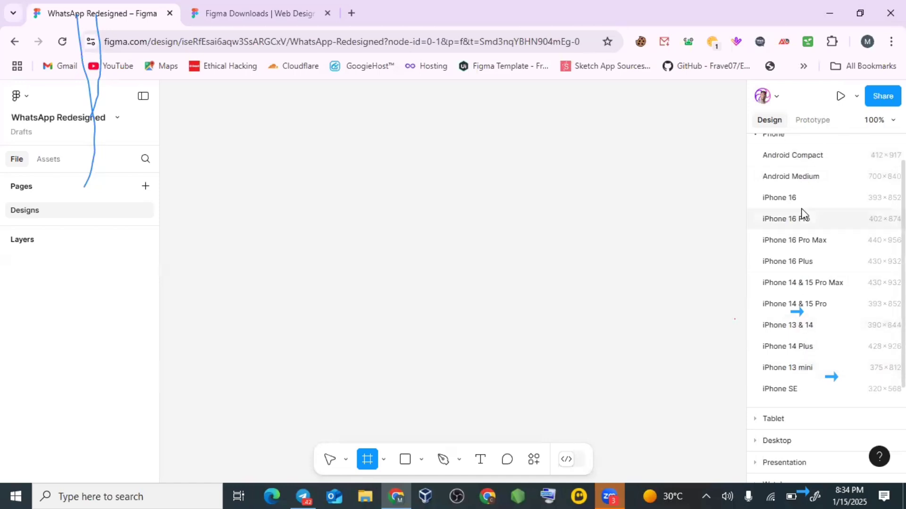
scroll(830, 260, "up", 1)
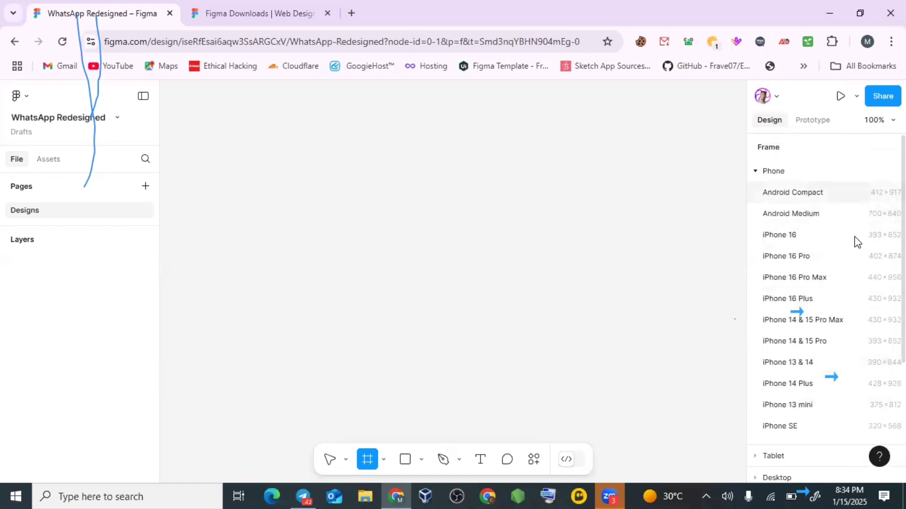
scroll(847, 295, "down", 2)
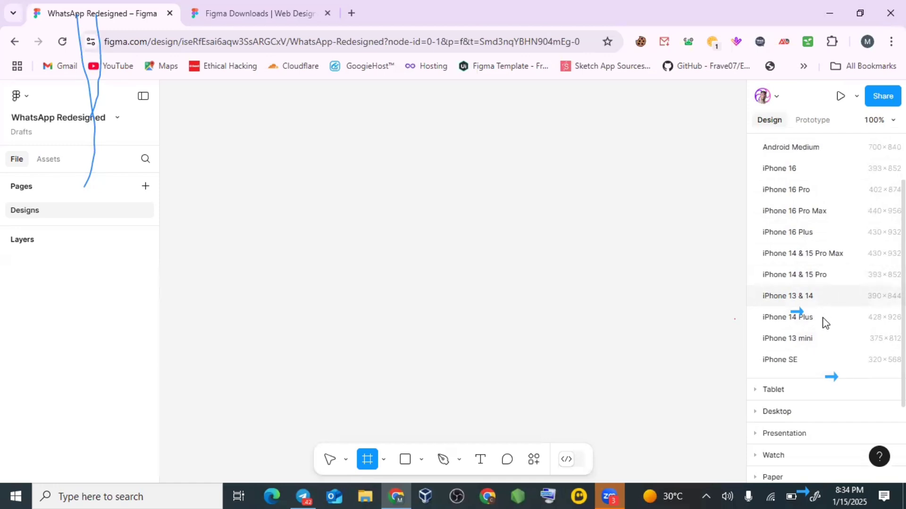
left_click(836, 342)
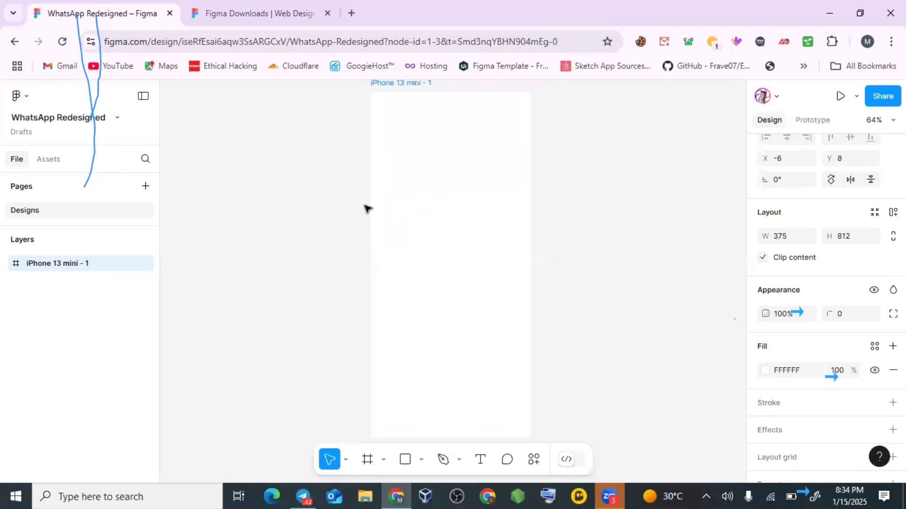
mouse_move(364, 198)
left_mouse_down()
mouse_move(366, 186)
mouse_move(368, 205)
left_mouse_up()
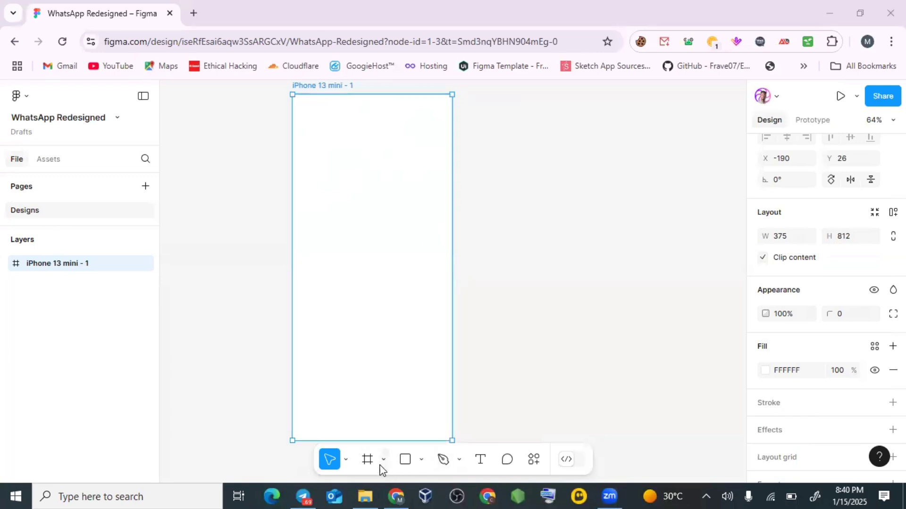
Compare the iPhone 13 mini frame's design properties with the page's properties by repeatedly selecting and deselecting the frame
left_click(577, 195)
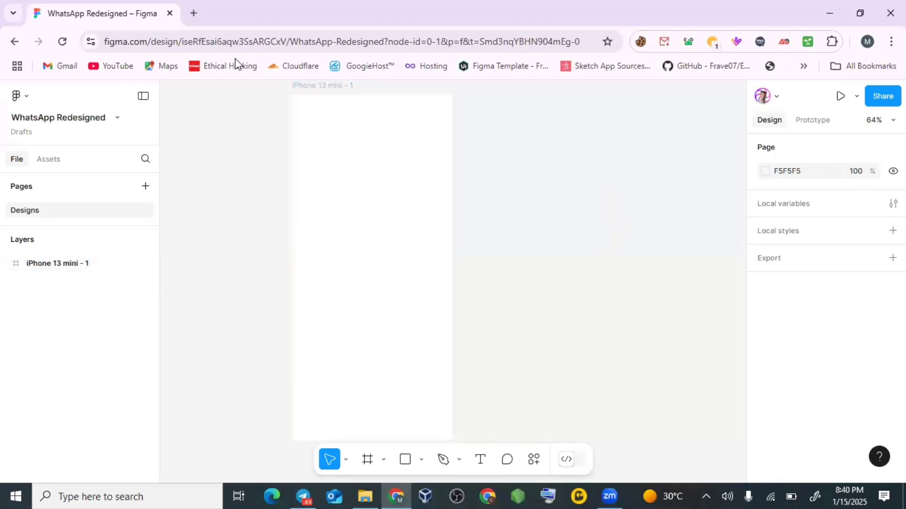
left_click(326, 90)
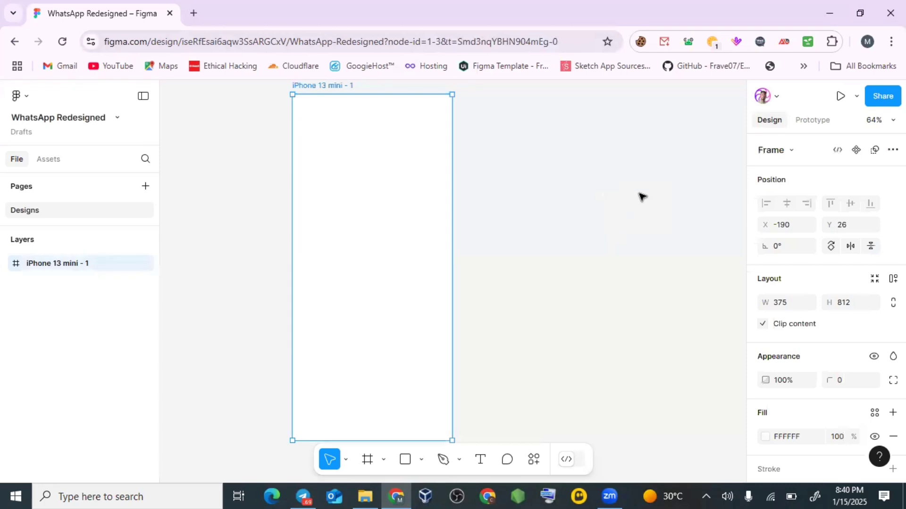
left_click(639, 192)
left_click(313, 92)
left_click(674, 189)
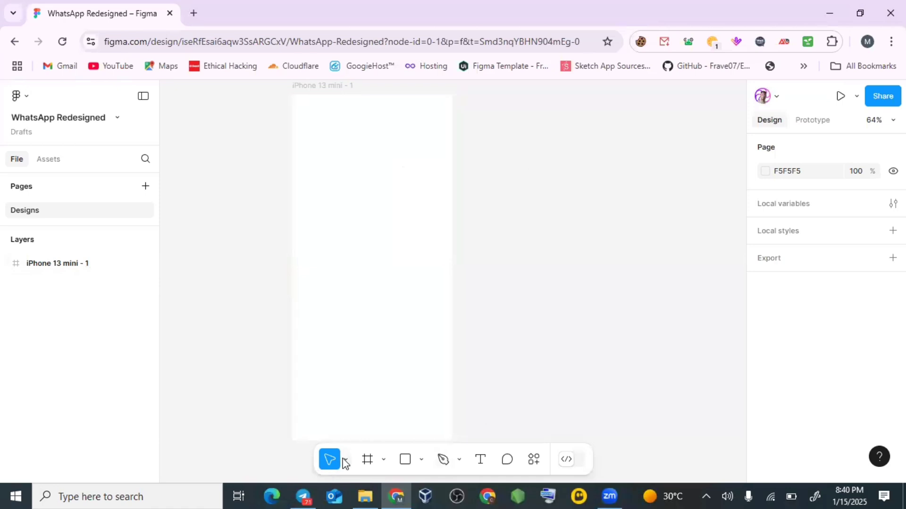
left_click(347, 99)
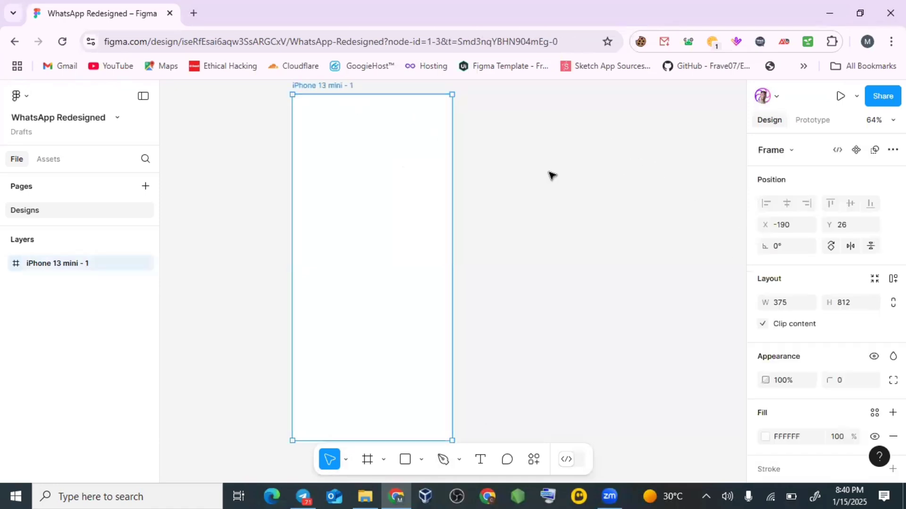
Deselect the frame and change the page background colour to the grey BBBBBB
left_click(598, 176)
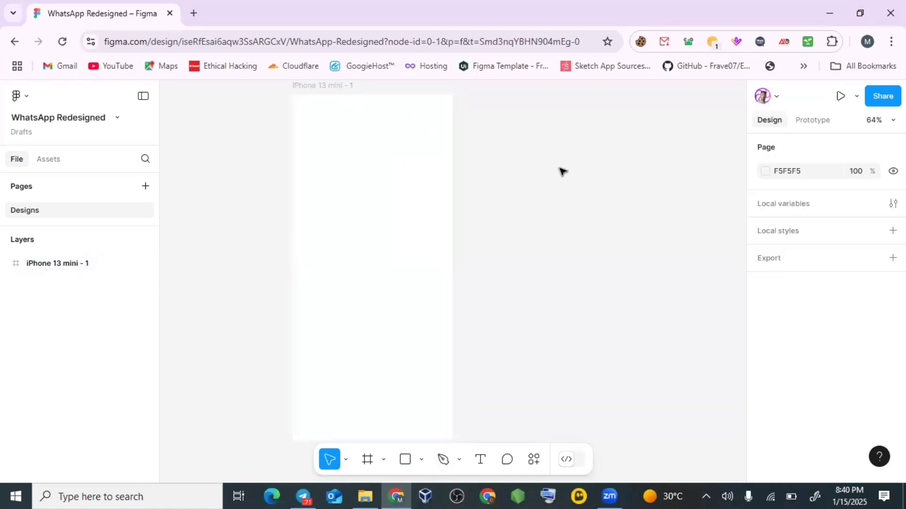
left_click(765, 171)
left_click_drag(593, 165, 570, 196)
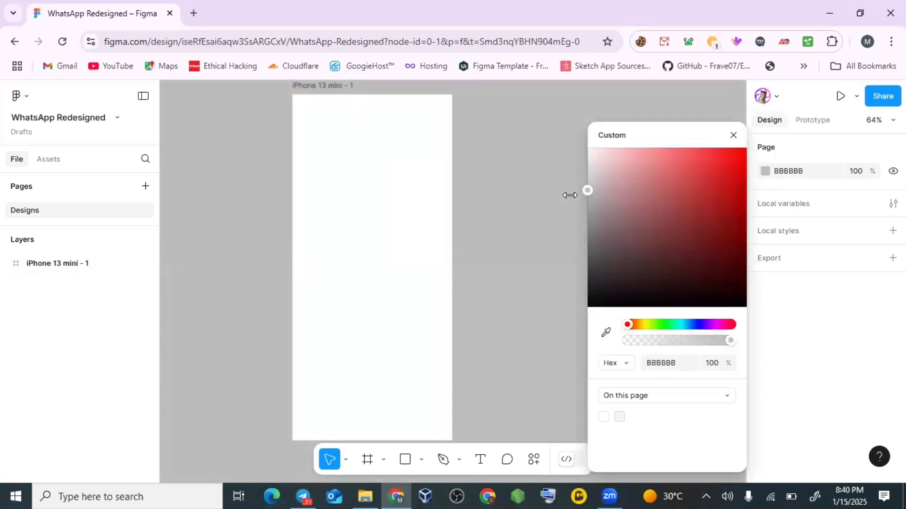
left_click(734, 136)
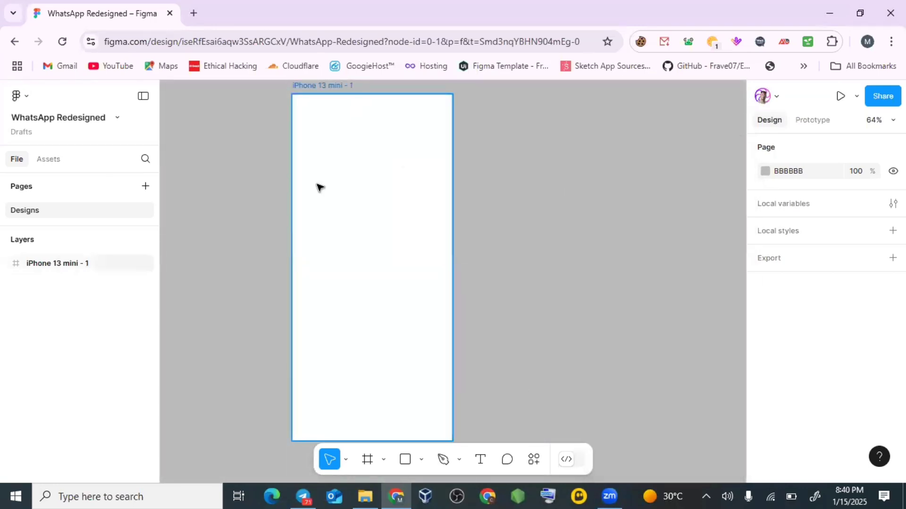
Pan the canvas around the iPhone 13 mini frame with the Hand tool
left_click(344, 461)
left_click(336, 463)
left_click(347, 460)
left_click(367, 409)
left_click_drag(330, 235, 350, 240)
left_click_drag(630, 202, 467, 241)
left_click_drag(380, 228, 512, 209)
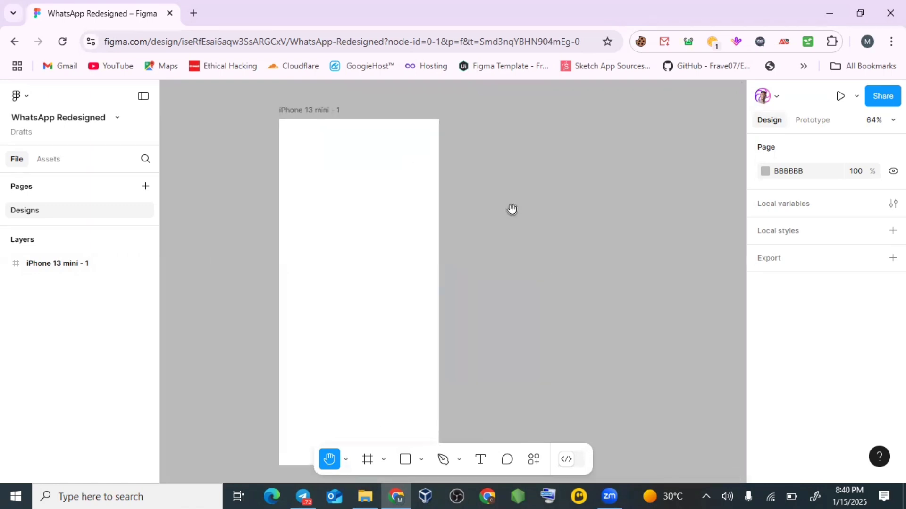
left_click_drag(349, 245, 362, 271)
left_click_drag(487, 253, 394, 216)
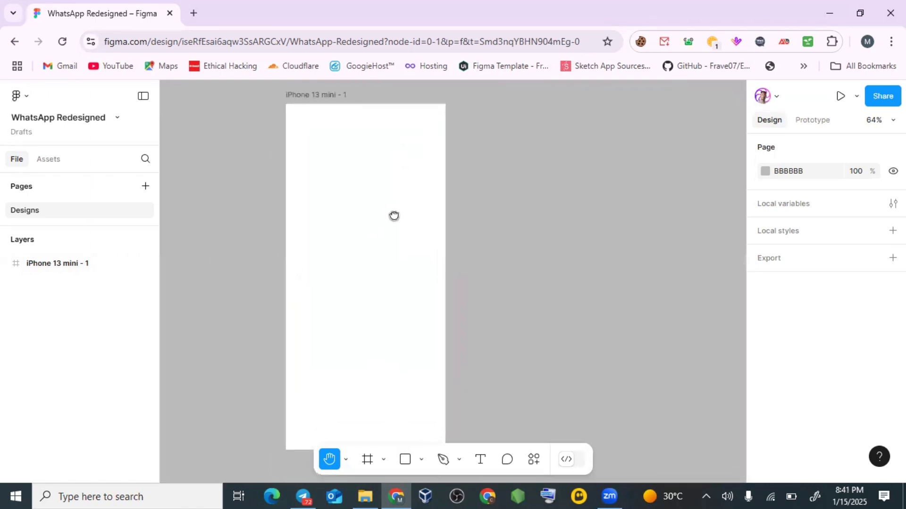
Shrink the iPhone 13 mini frame proportionally to about 330 × 715 with the Scale tool
left_click(346, 460)
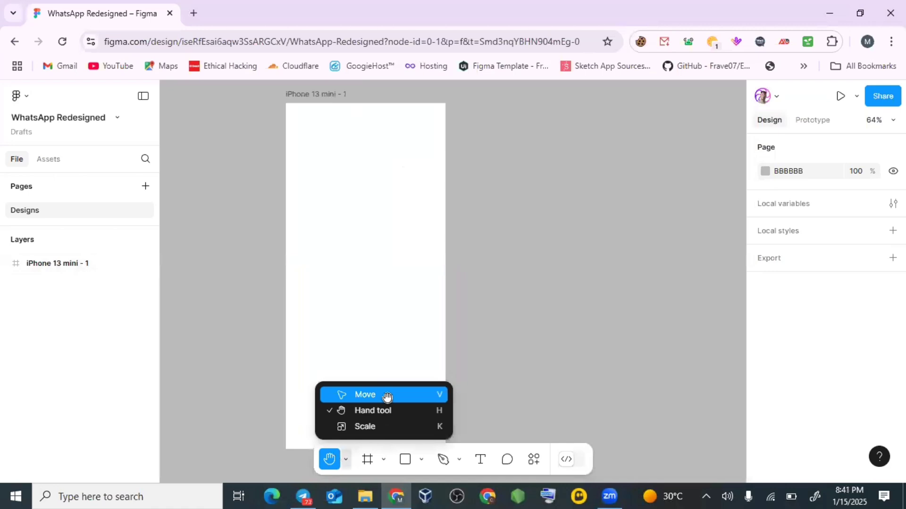
left_click(427, 426)
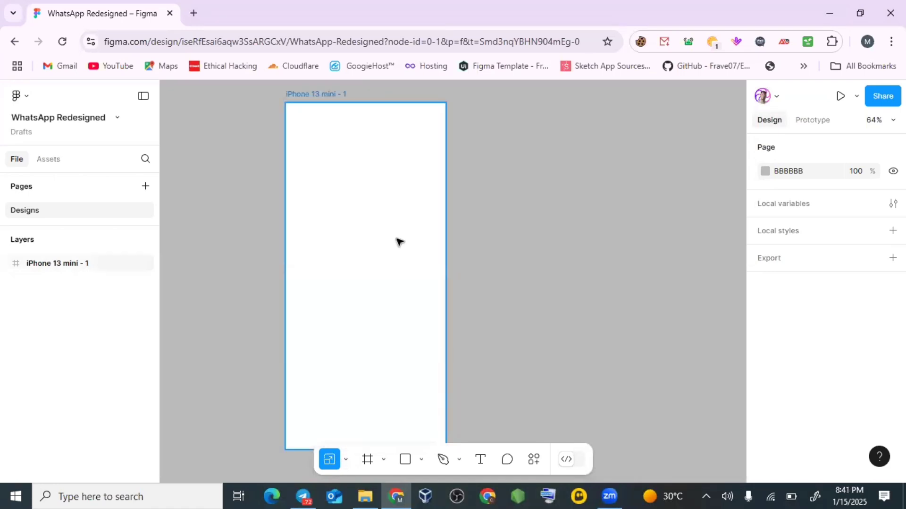
left_click(408, 130)
left_click_drag(446, 103, 427, 146)
Resize the iPhone 13 mini frame freely to about 216 × 706 with the Move tool
left_click(346, 460)
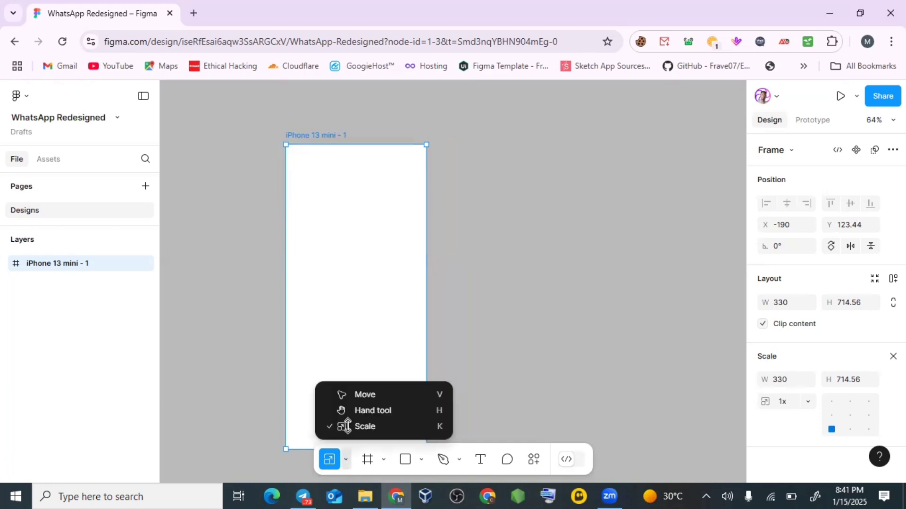
left_click(355, 394)
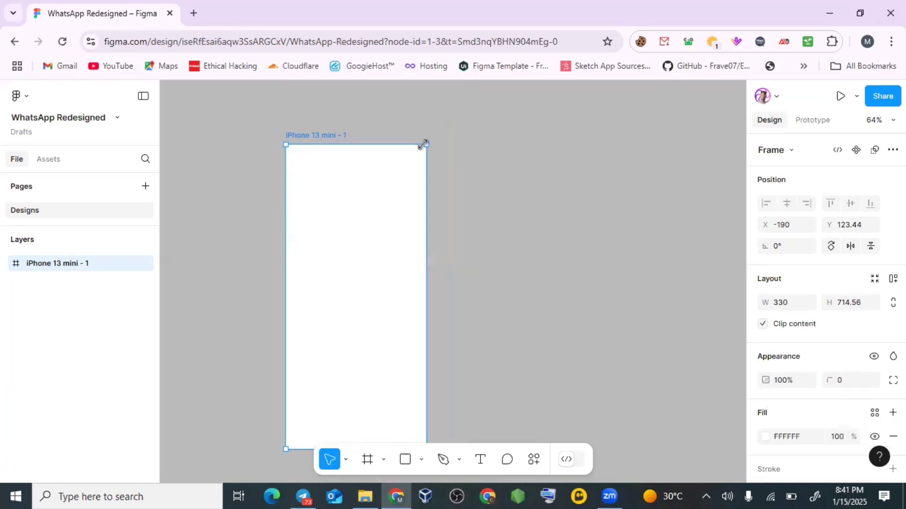
left_click_drag(423, 143, 378, 148)
Use the Hand tool to pan until the narrowed frame sits in the middle of the canvas view
left_click(346, 460)
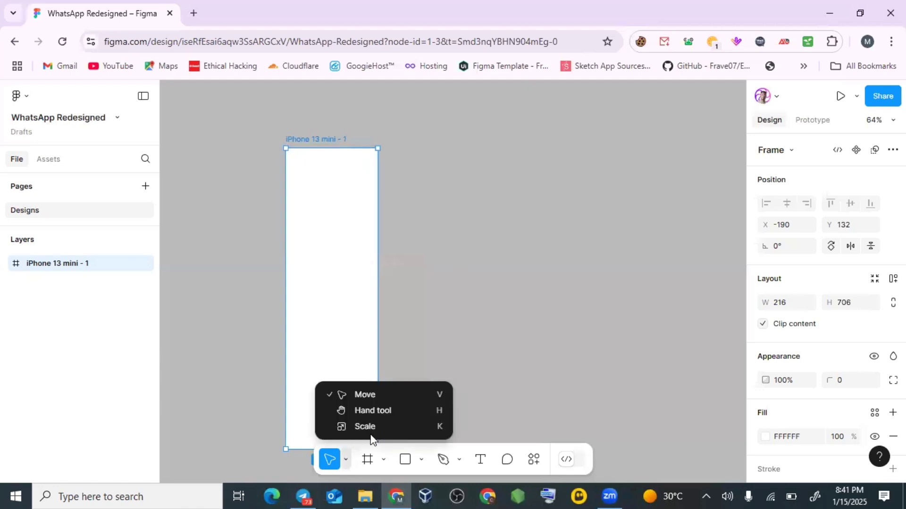
left_click(357, 410)
left_click_drag(548, 223, 608, 171)
left_click_drag(387, 168, 548, 245)
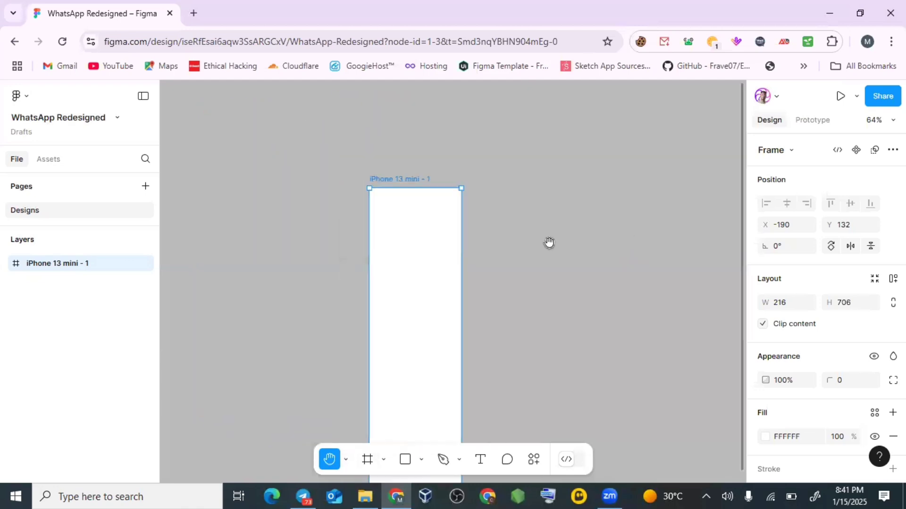
left_click_drag(344, 324, 450, 188)
left_click_drag(559, 232, 366, 295)
left_click_drag(438, 220, 497, 228)
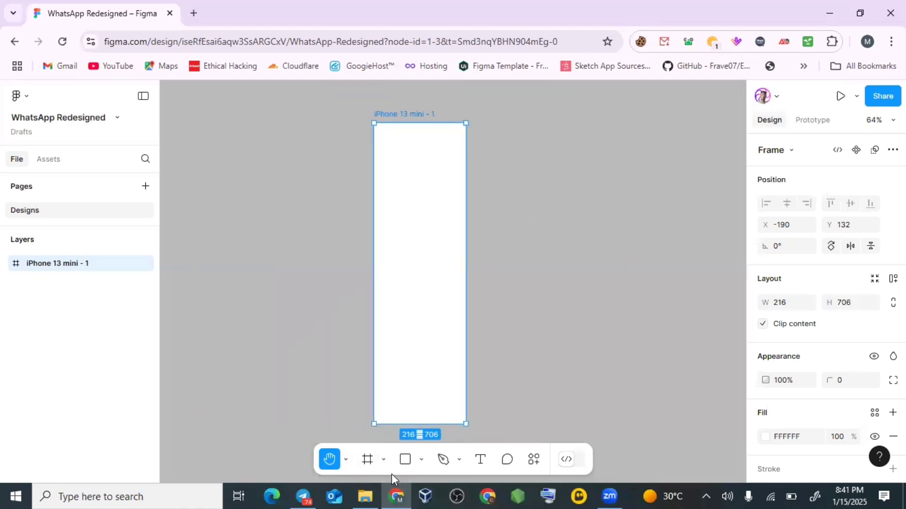
Add a second iPhone 13 mini frame (375 × 812) from the Phone frame presets
left_click(367, 458)
scroll(784, 345, "down", 2)
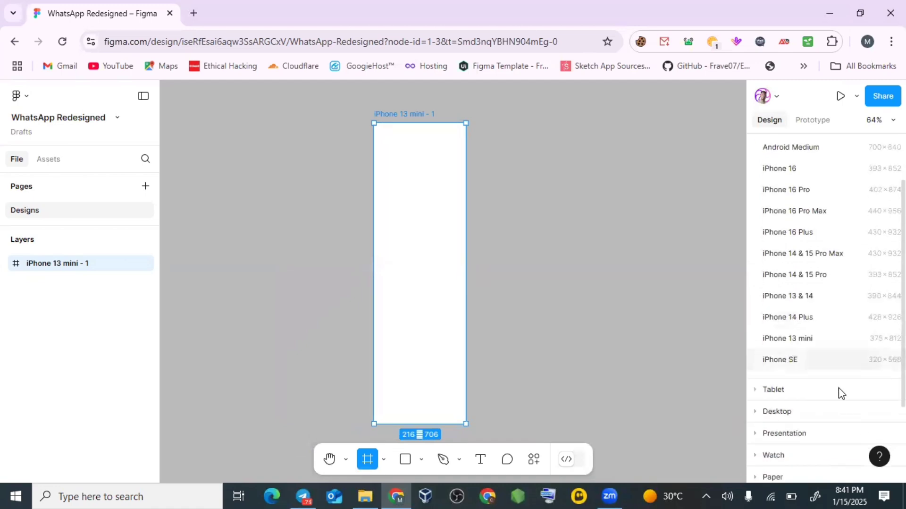
left_click(823, 344)
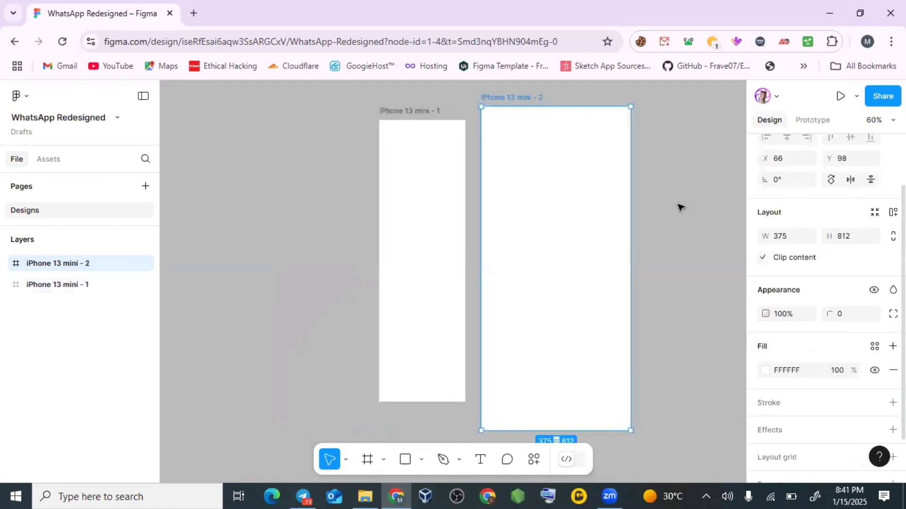
Delete the narrowed first frame and move the new iPhone 13 mini frame to about X -302, Y 123
left_click(419, 110)
key("Delete")
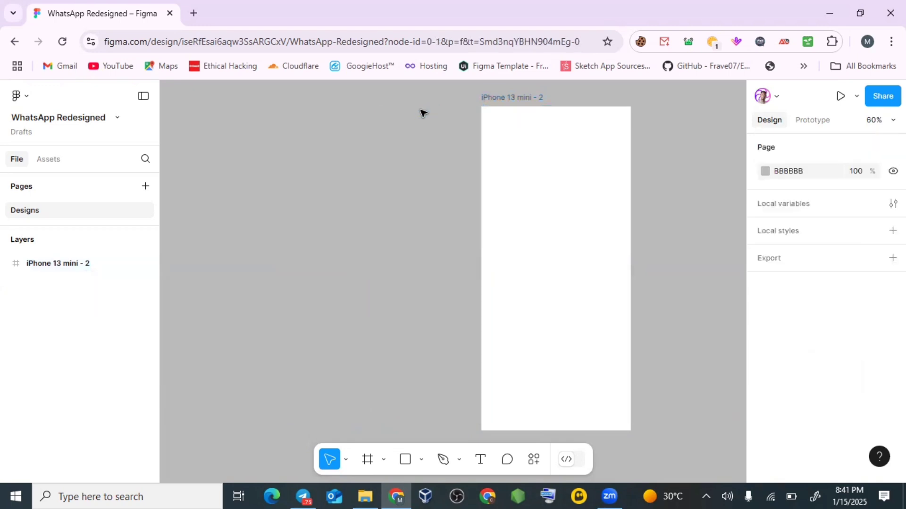
left_click(522, 102)
left_click_drag(570, 192, 415, 206)
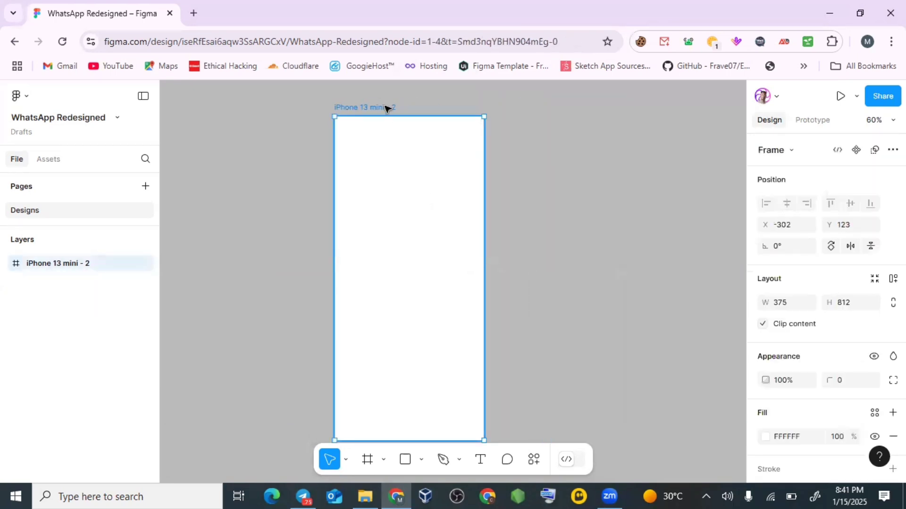
double_click(383, 108)
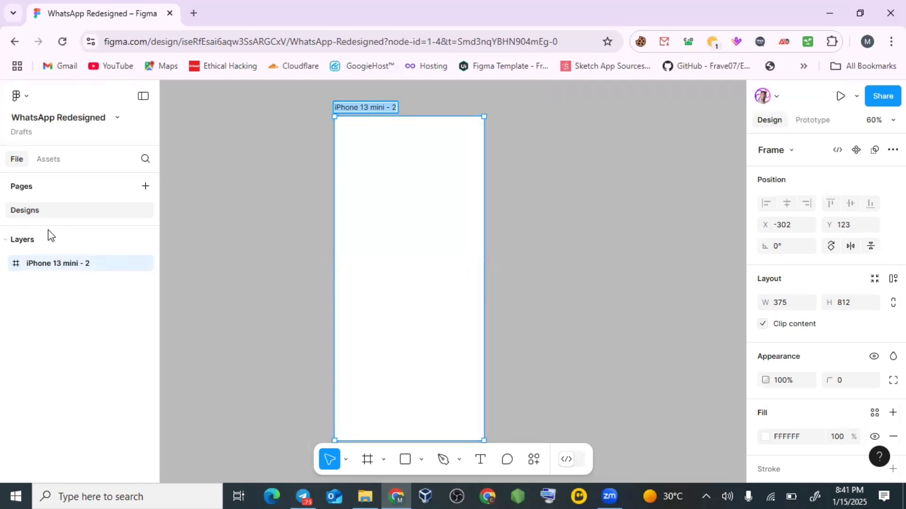
left_click(814, 121)
left_click(782, 124)
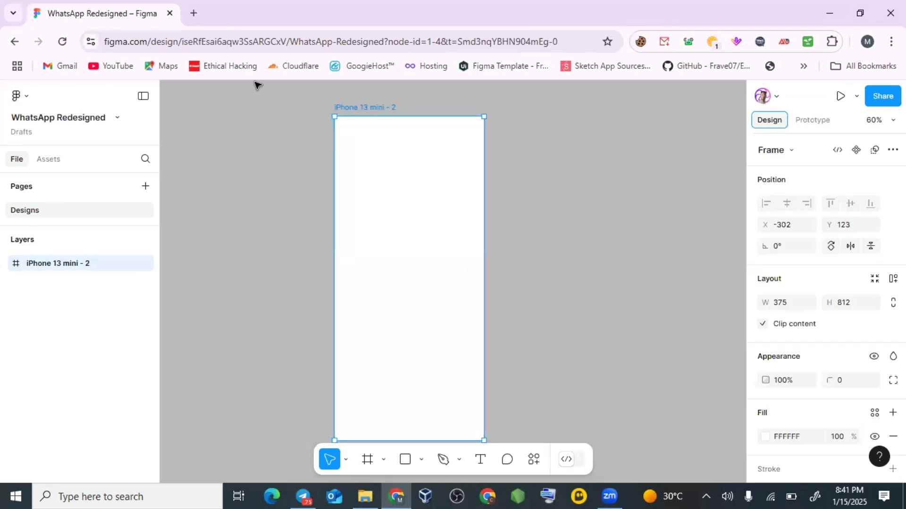
Stretch the iPhone 13 mini frame upward to a height of about 820 and rename it Splash
left_click_drag(361, 116, 373, 103)
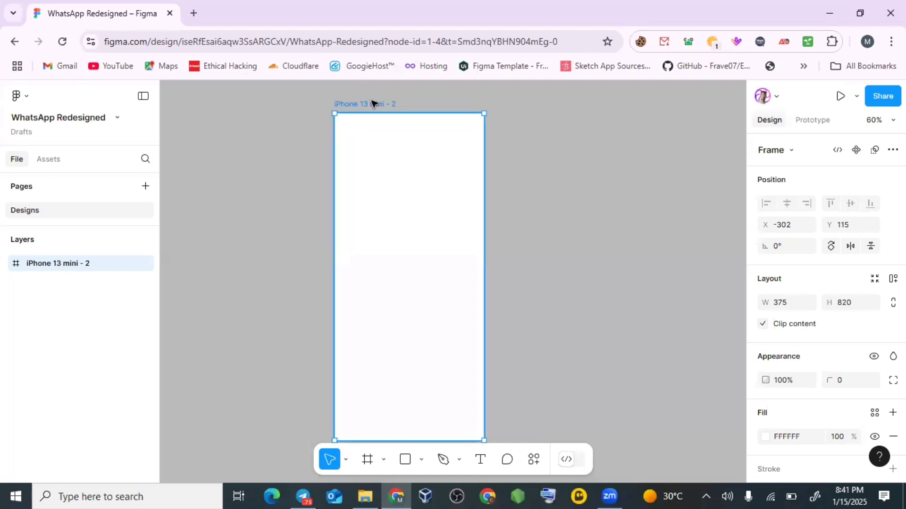
right_click(81, 265)
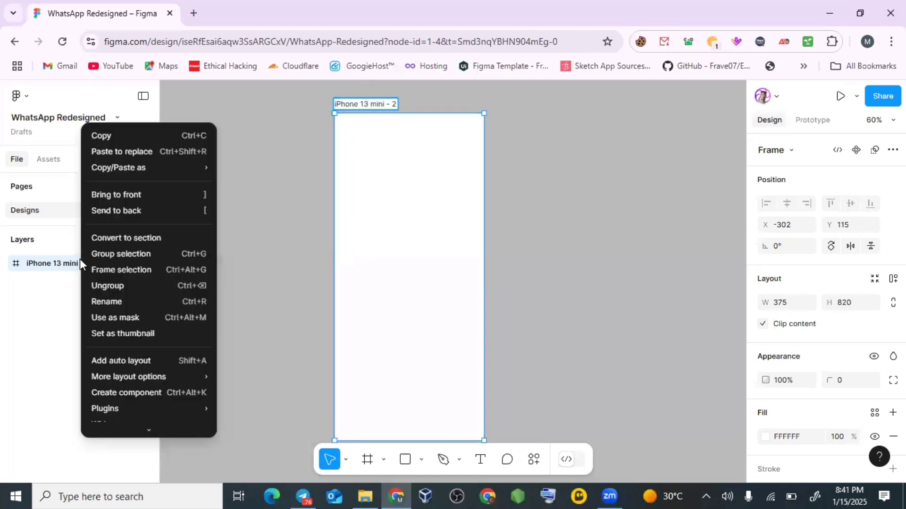
left_click(123, 302)
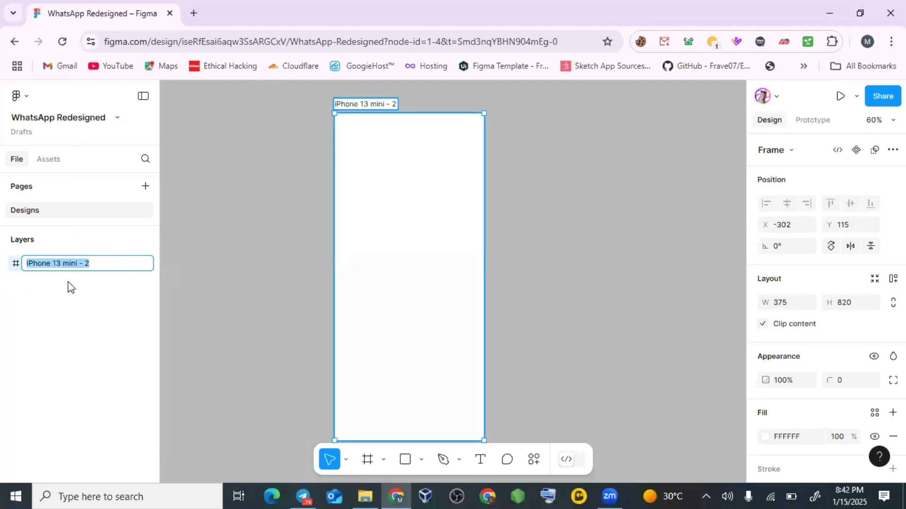
type("Spl")
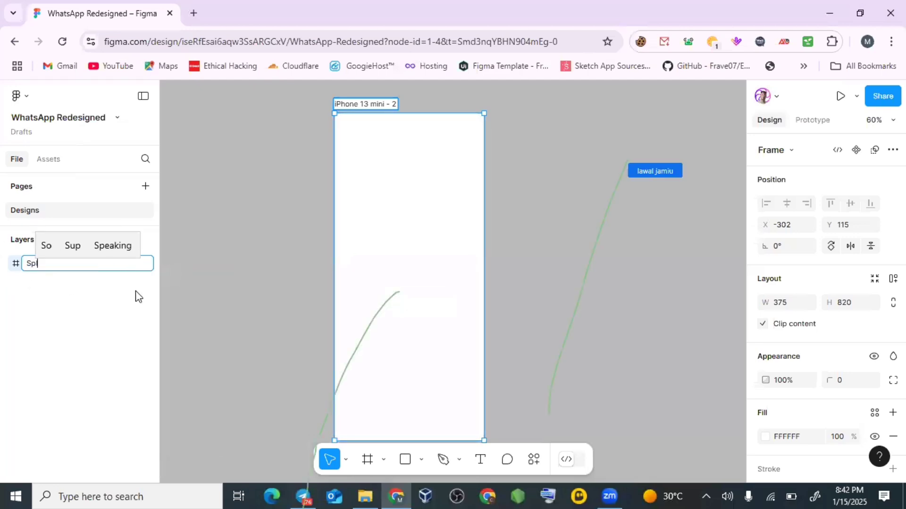
type("ash")
key("Return")
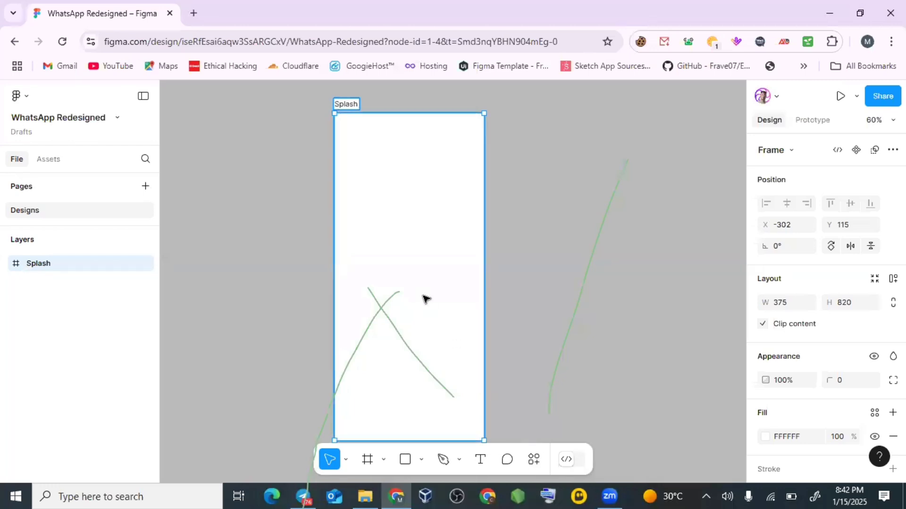
Move the Splash frame around the canvas and leave it at about X 276, Y 165
mouse_move(401, 302)
left_mouse_down()
mouse_move(446, 291)
mouse_move(581, 292)
left_mouse_up()
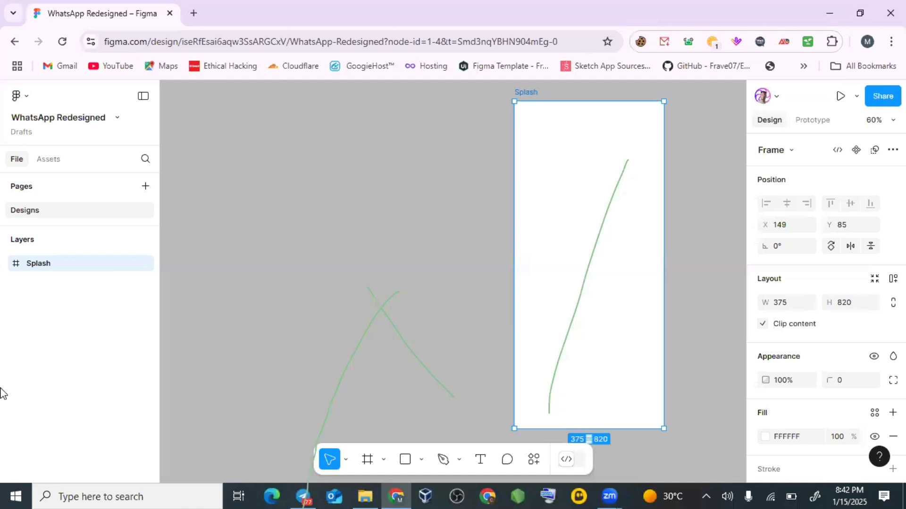
scroll(474, 290, "right", 4)
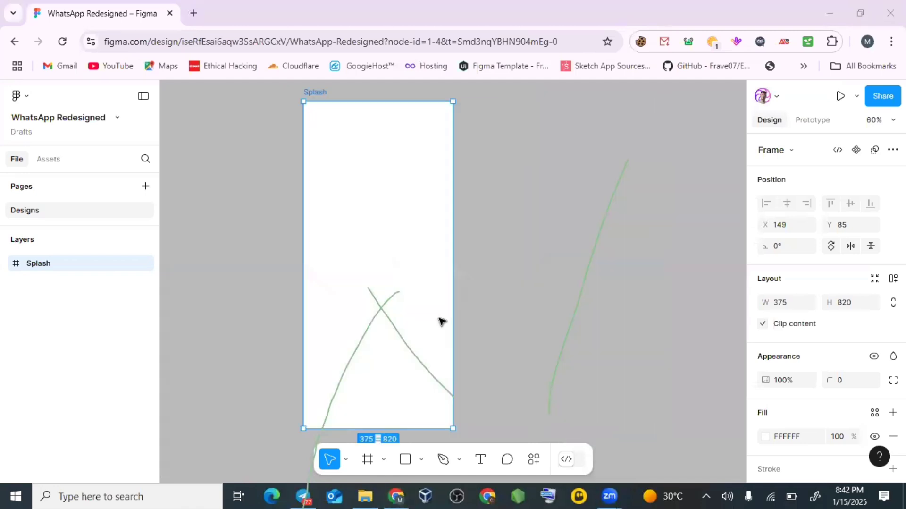
left_click_drag(386, 284, 333, 387)
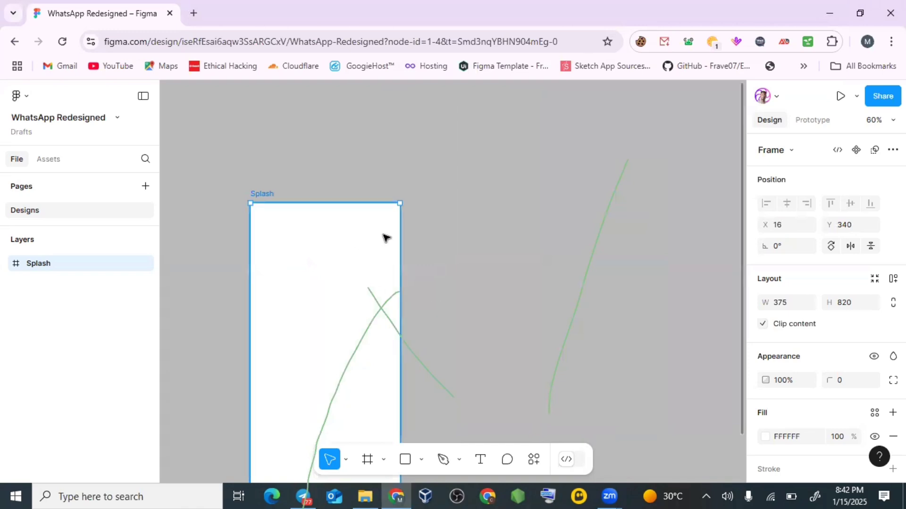
left_click_drag(384, 236, 445, 197)
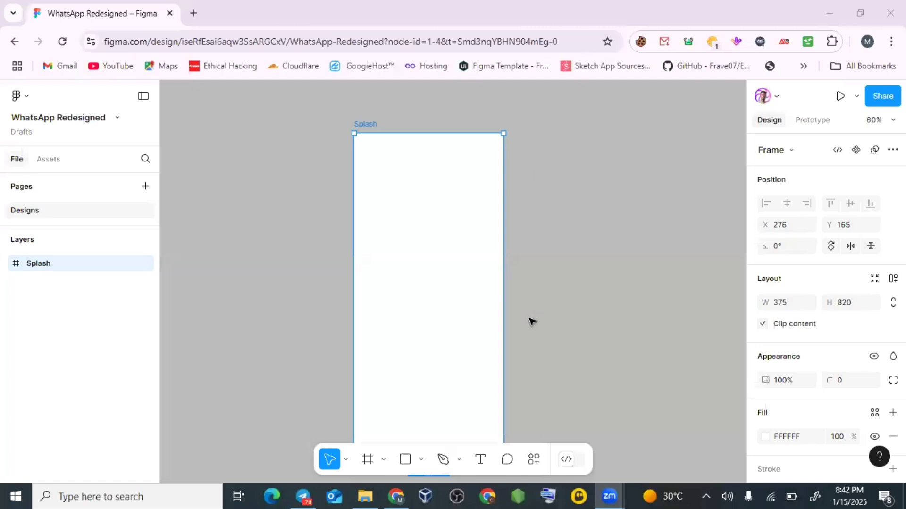
scroll(408, 230, "down", 1)
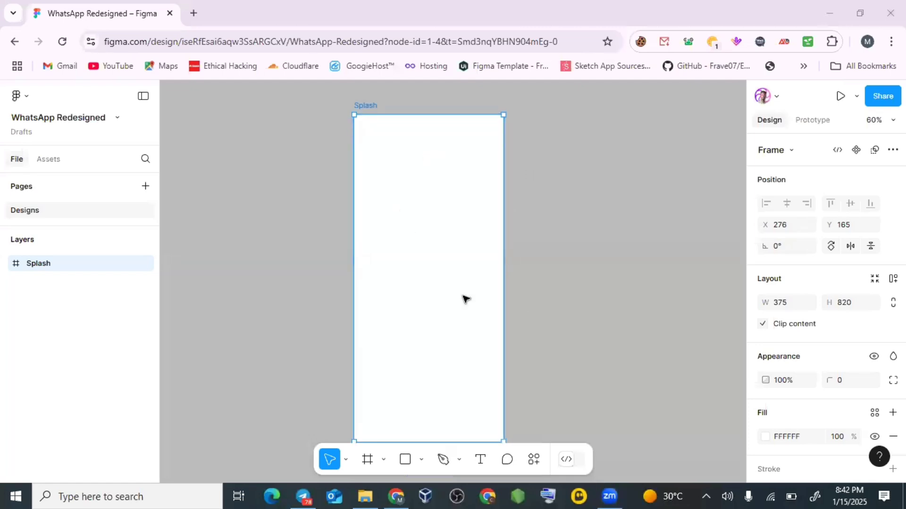
scroll(469, 327, "down", 1)
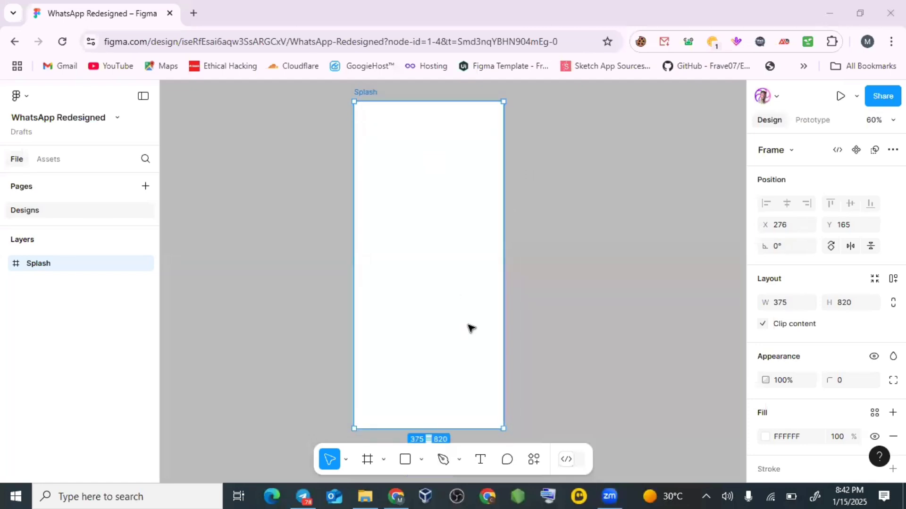
Switch to Telegram to review the bootcamp channel's WhatsApp screenshots, and open the Telegram Desktop folder under Downloads in File Explorer
left_click(309, 490)
scroll(418, 246, "up", 5)
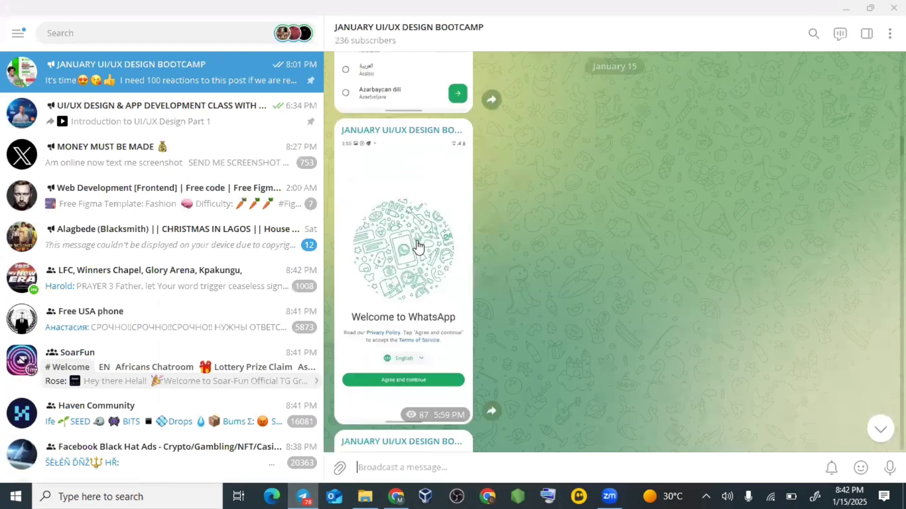
left_click(846, 8)
left_click(362, 495)
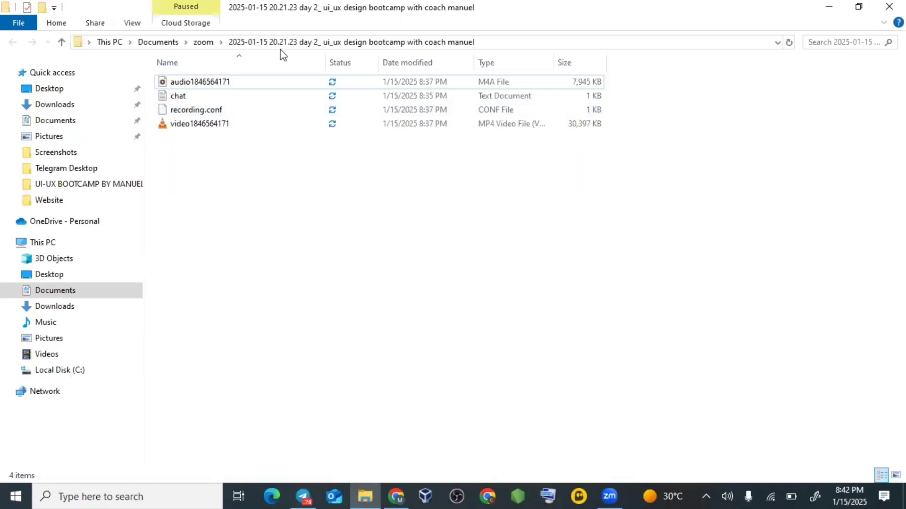
left_click(42, 110)
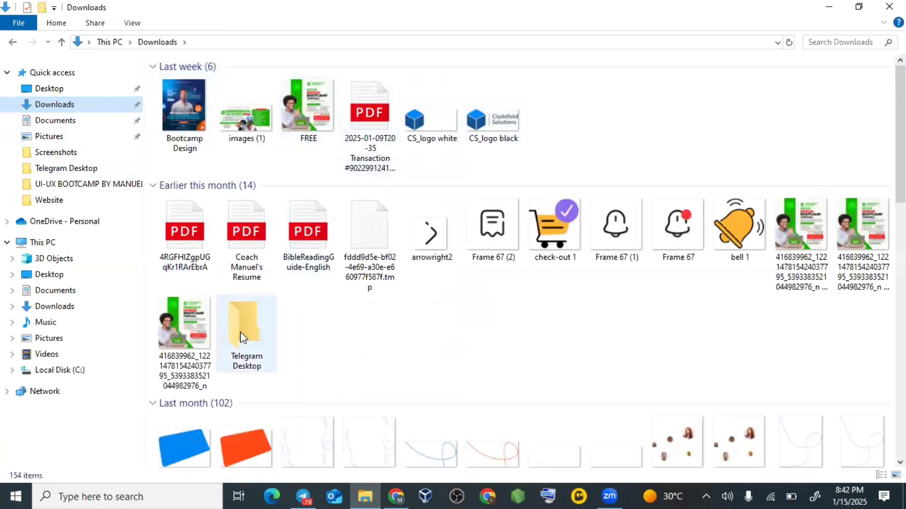
double_click(244, 330)
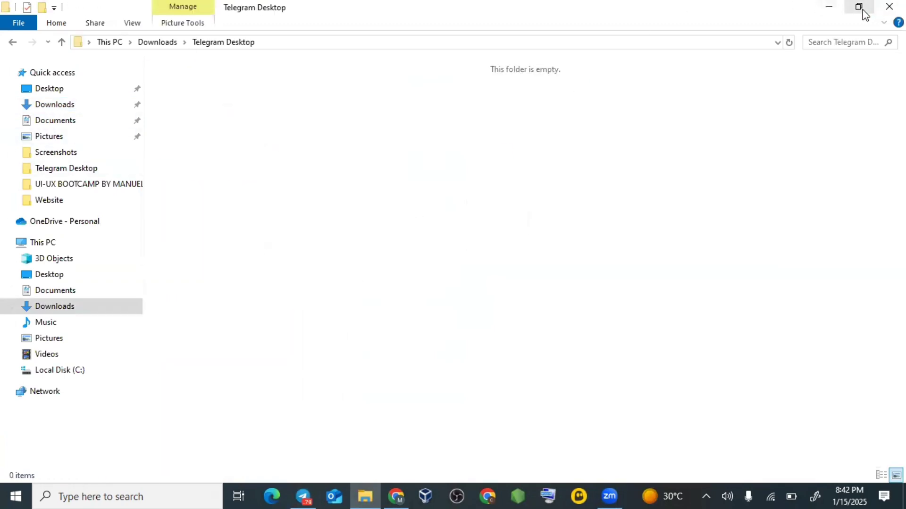
Switch to Telegram and download the WhatsApp splash and language-selection screenshots from the bootcamp channel's photos
left_click(303, 495)
scroll(425, 210, "down", 3)
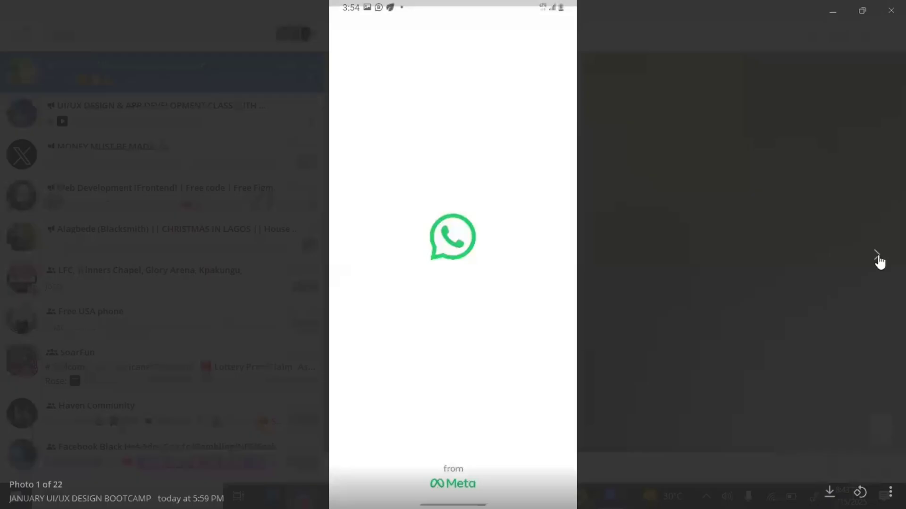
left_click(891, 10)
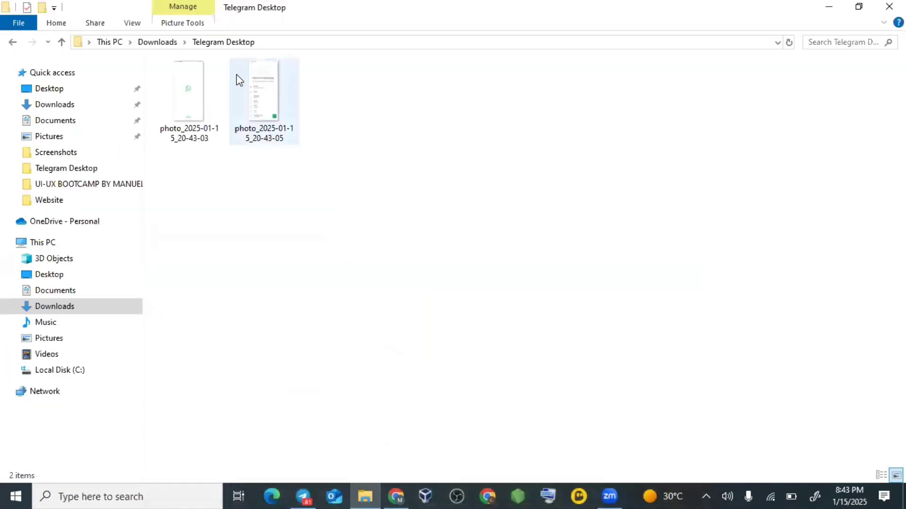
Import photo_2025-01-15_20-43-03 and photo_2025-01-15_20-43-05 from the Telegram Desktop folder onto the Figma canvas
left_click(171, 104)
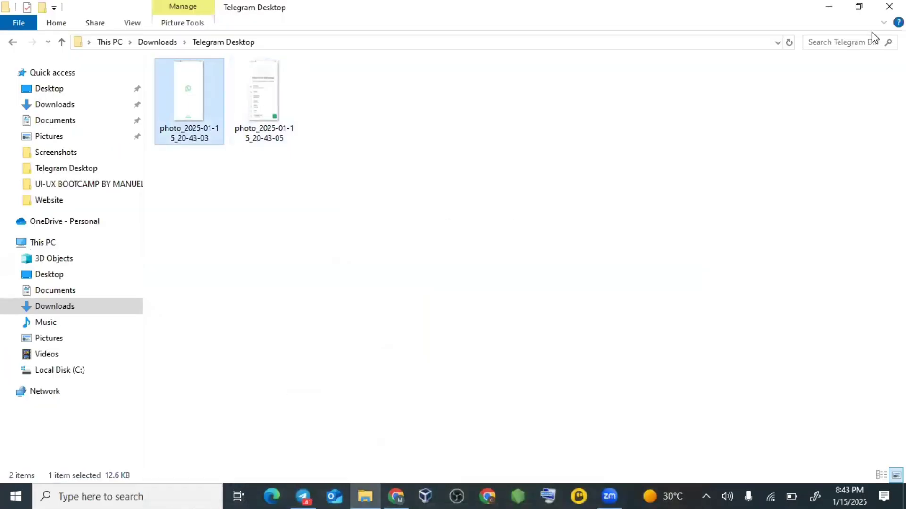
left_click(871, 6)
left_click(619, 124, "ctrl")
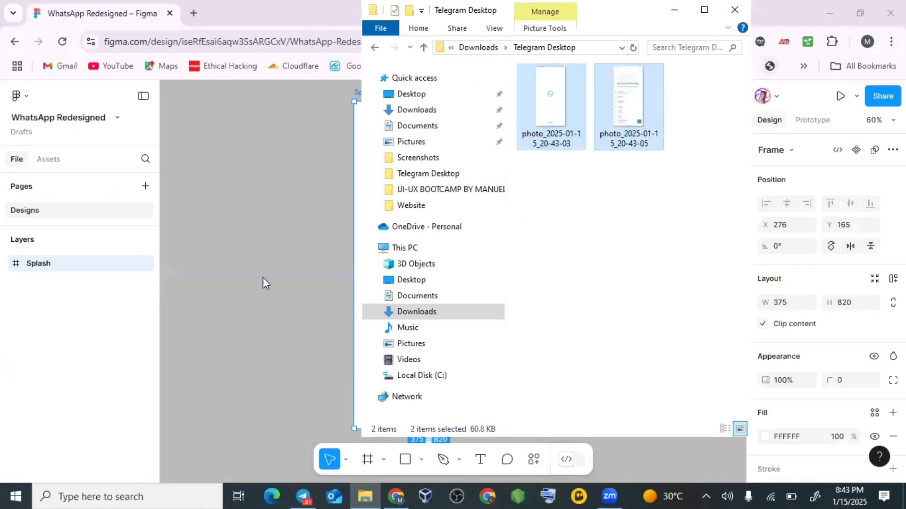
left_click_drag(263, 282, 472, 219)
scroll(348, 242, "down", 5)
scroll(465, 227, "up", 5)
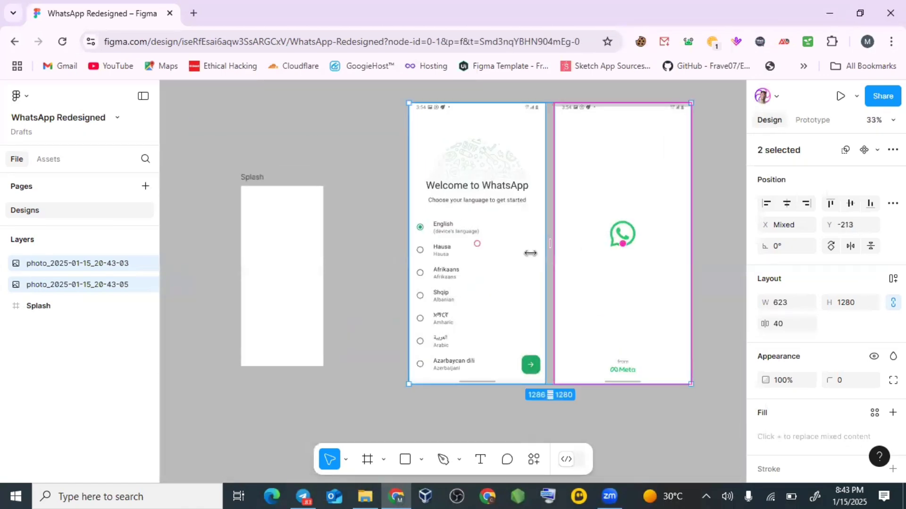
Move the language-selection screenshot well above the other objects, to about X 1081, Y -2201
left_click(706, 265)
left_click(496, 247)
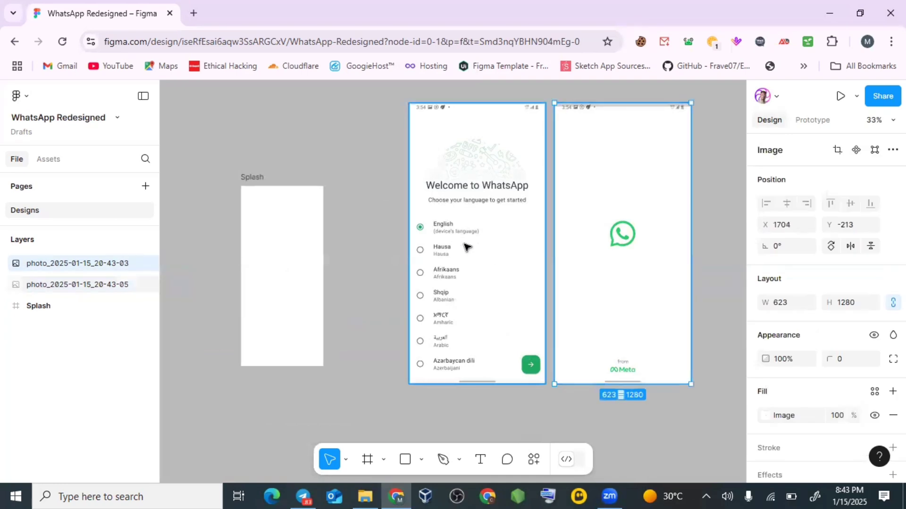
left_click_drag(499, 228, 514, 19)
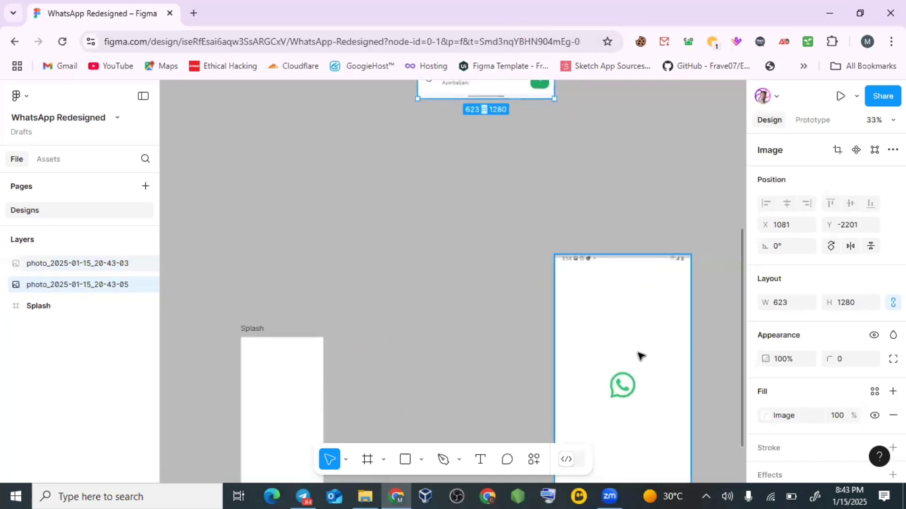
Move the WhatsApp splash screenshot beside the Splash frame with their top edges aligned, at about X -432, Y 165
left_click_drag(638, 356, 393, 297)
scroll(383, 325, "down", 3)
left_click_drag(396, 258, 193, 311)
scroll(278, 324, "left", 5)
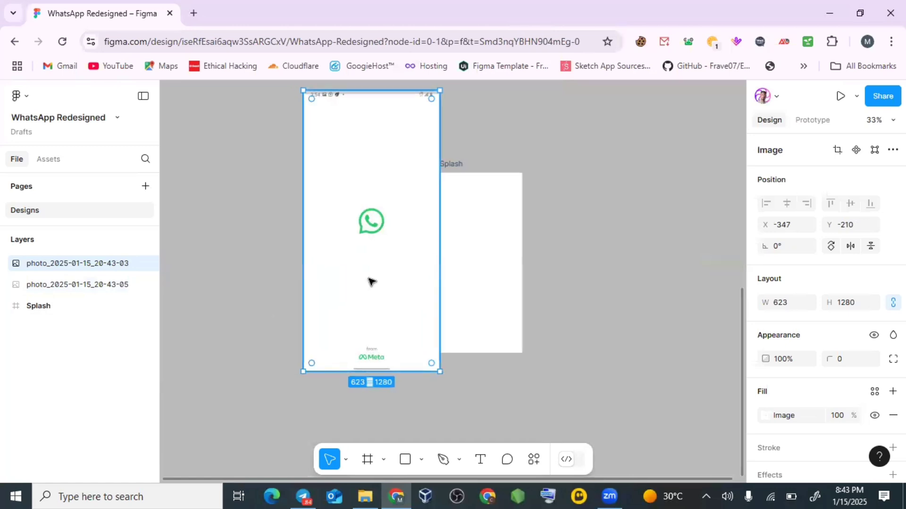
left_click_drag(369, 280, 352, 363)
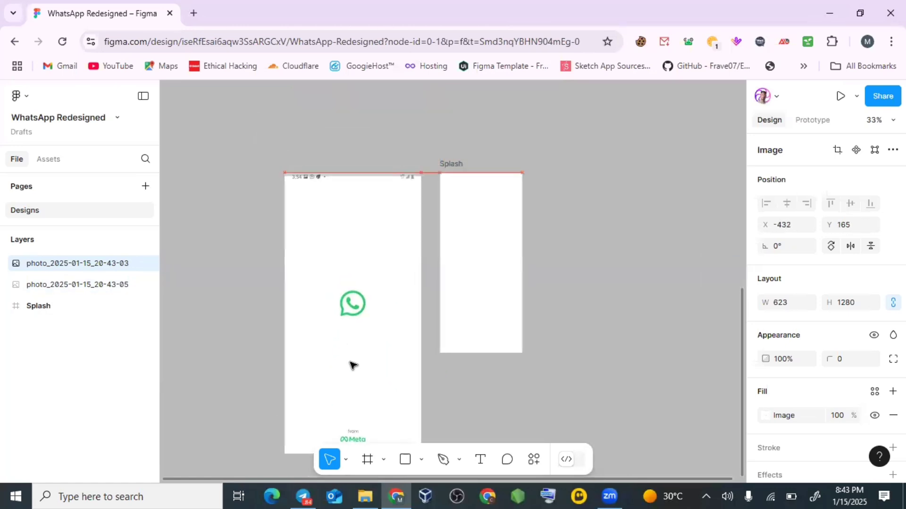
scroll(469, 323, "down", 2)
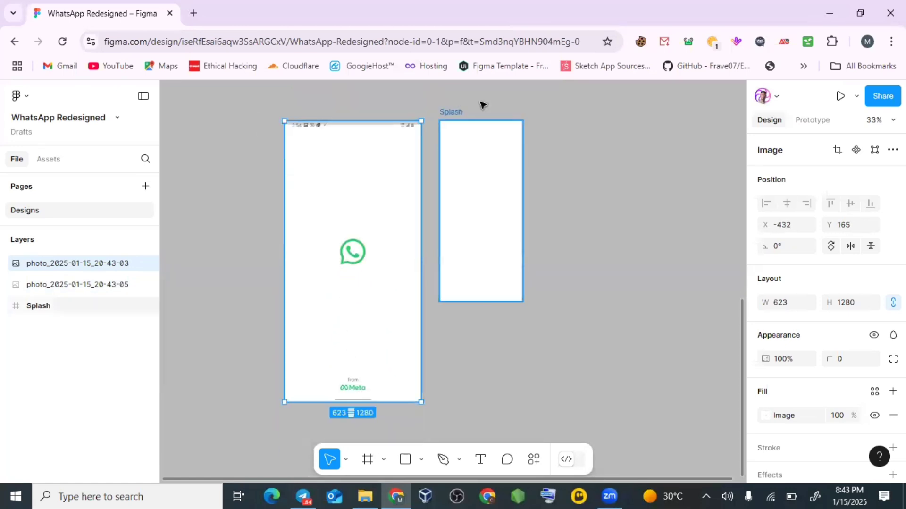
Scale the splash screenshot down proportionally with the Scale tool to about 399 × 820, matching the Splash frame's height
left_click(348, 459)
left_click(354, 427)
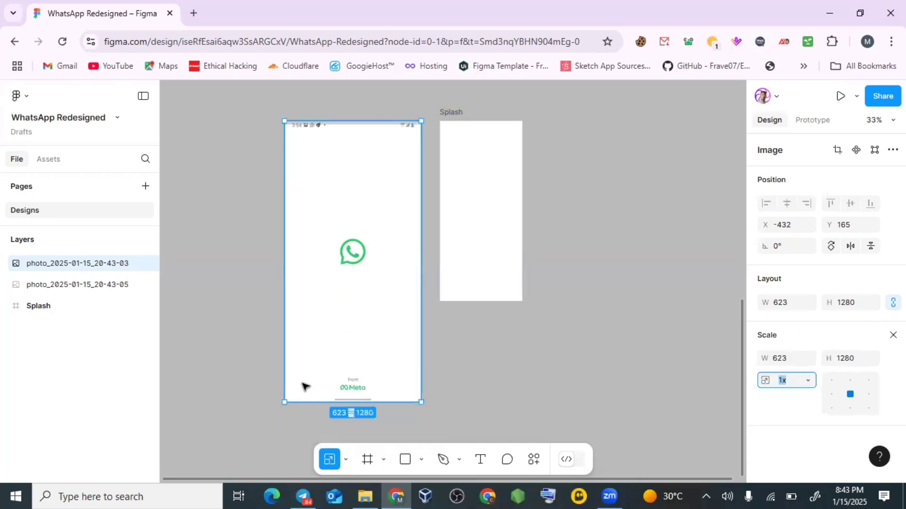
left_click_drag(285, 401, 357, 302)
scroll(442, 114, "up", 1)
scroll(439, 118, "up", 4)
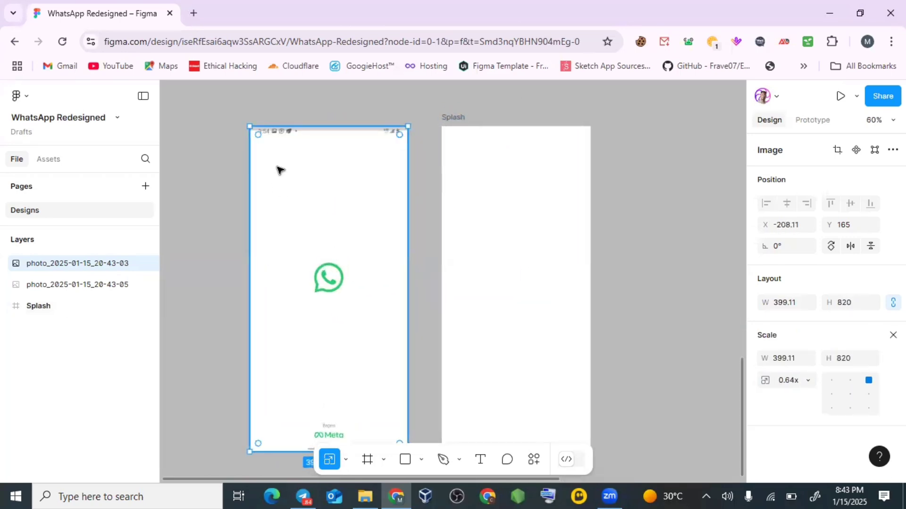
scroll(487, 225, "up", 1)
scroll(360, 307, "up", 1)
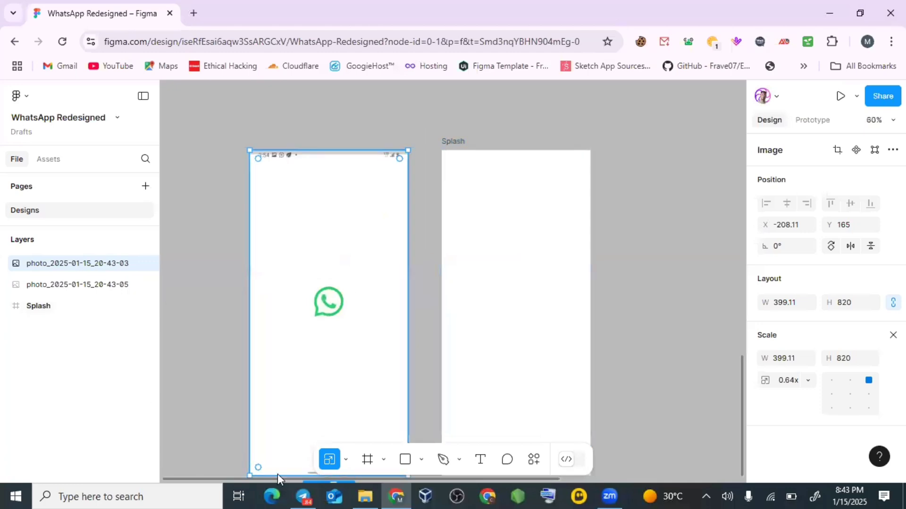
Add an IMAGES text label above the splash screenshot and scale it up to about 142 × 45
left_click(482, 459)
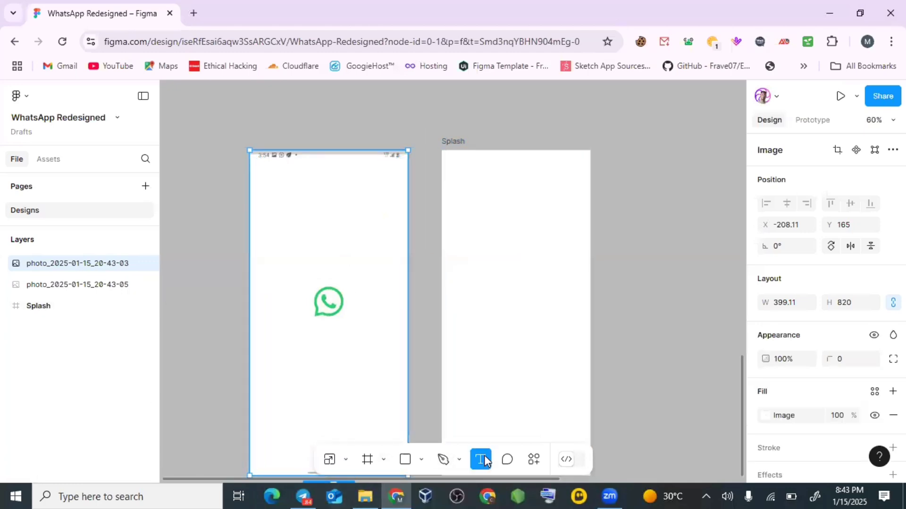
left_click(286, 114)
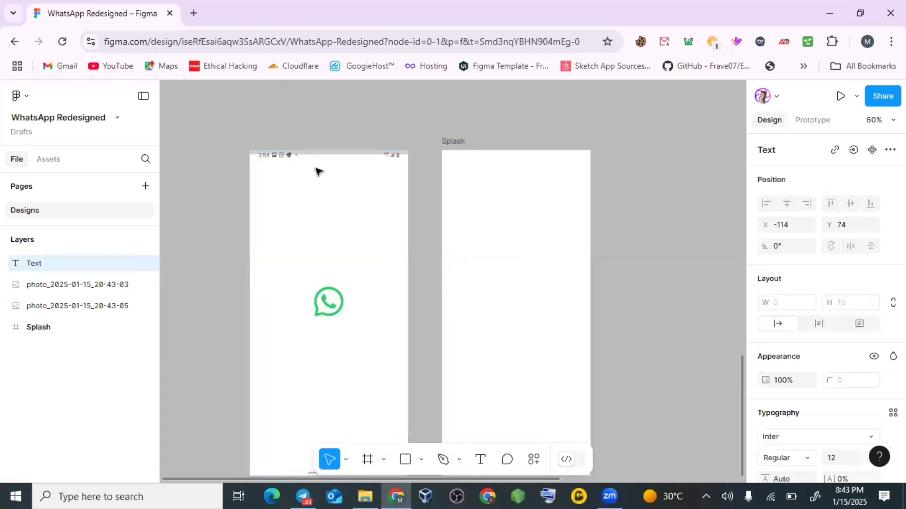
type("IMAGES")
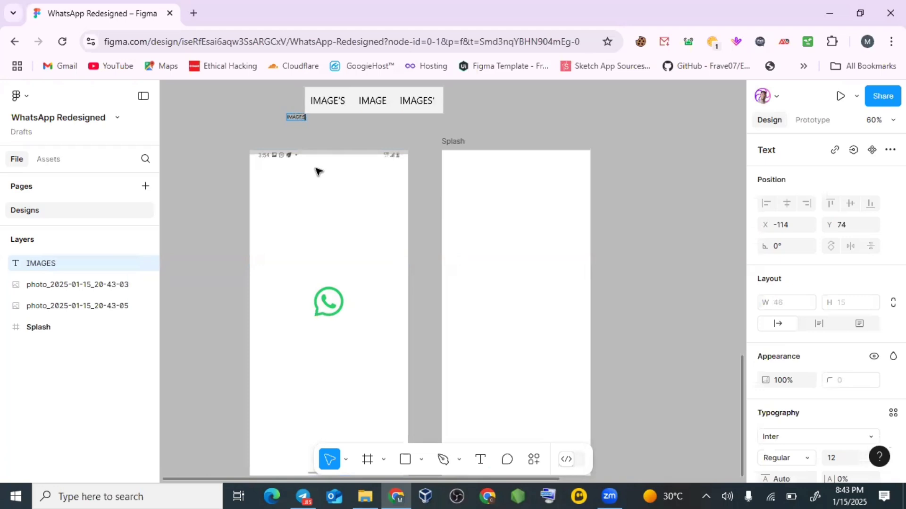
key("Escape")
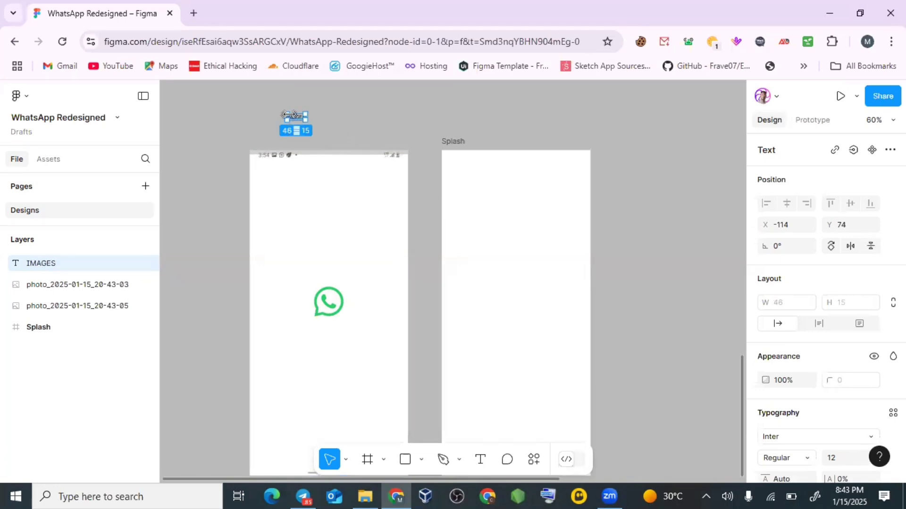
key("k")
left_click_drag(307, 112, 346, 103)
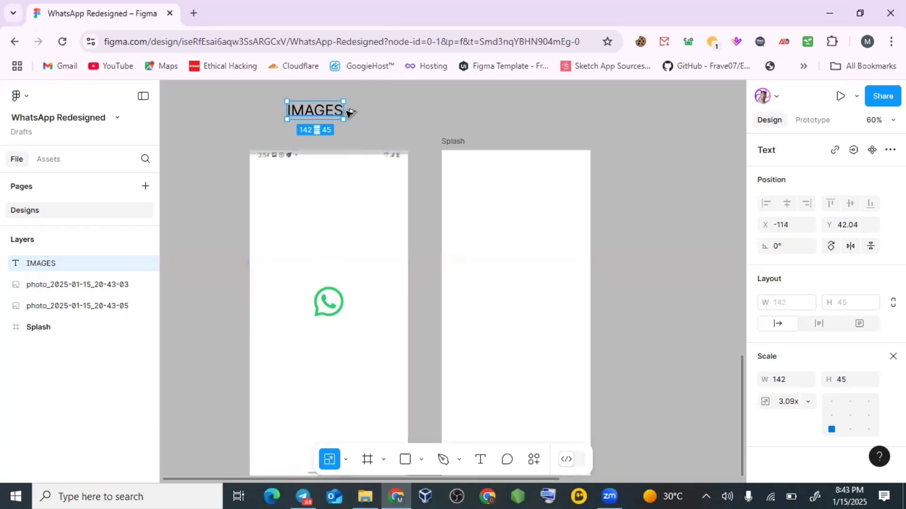
Duplicate the IMAGES label above the Splash frame at about X 393, Y 42 and change the copy's text to DESIGNS
left_click_drag(349, 112, 532, 110)
double_click(529, 104)
type("DE")
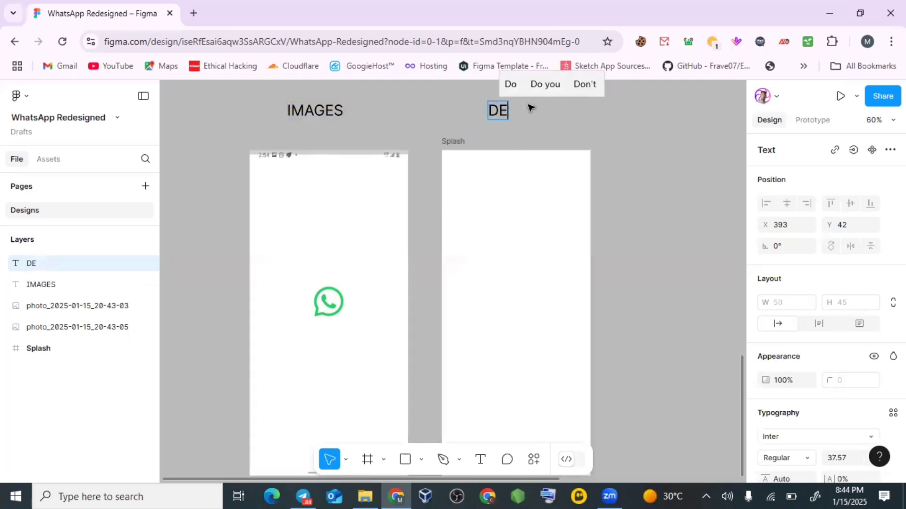
type("SIGNS")
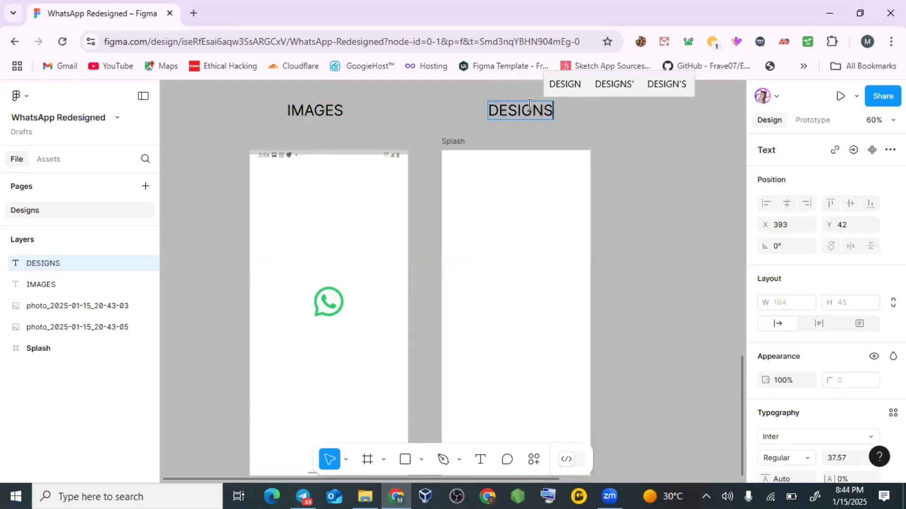
key("Escape")
scroll(328, 295, "down", 1)
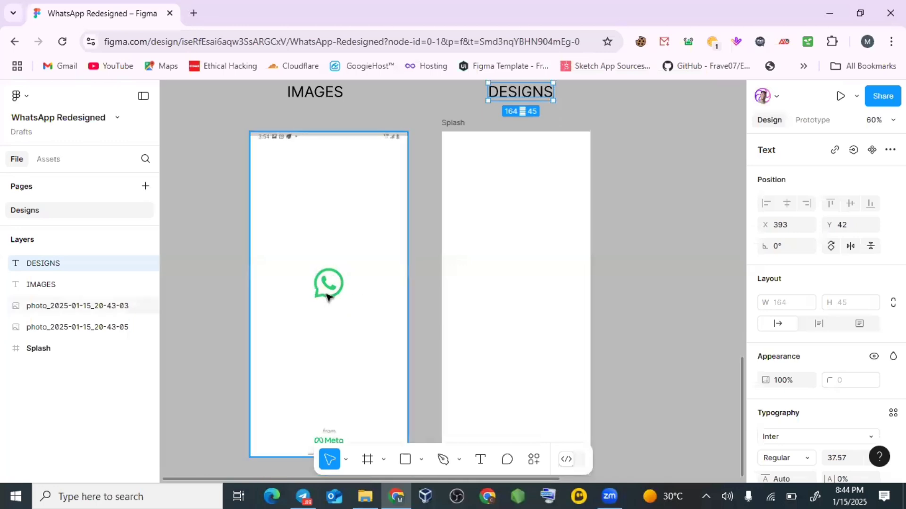
scroll(382, 309, "down", 1)
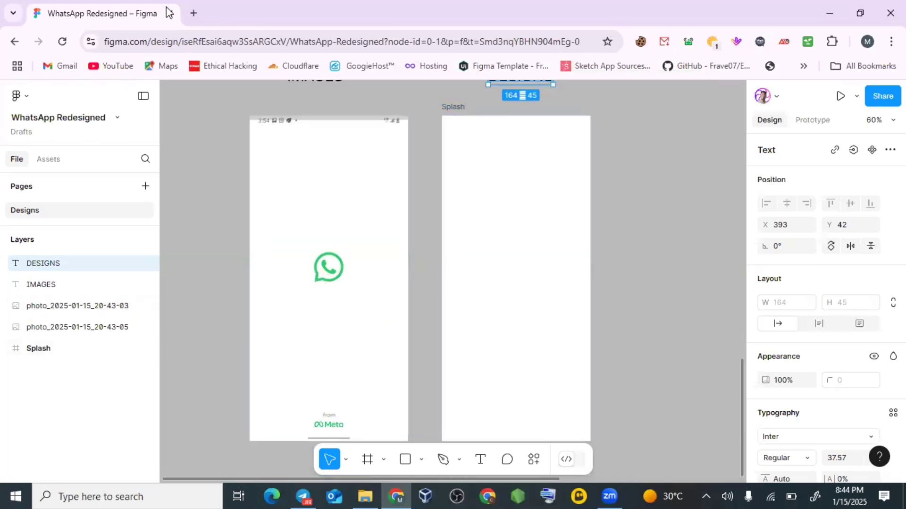
Search Google Images for "whatsapp logo" in a new browser tab
left_click(194, 14)
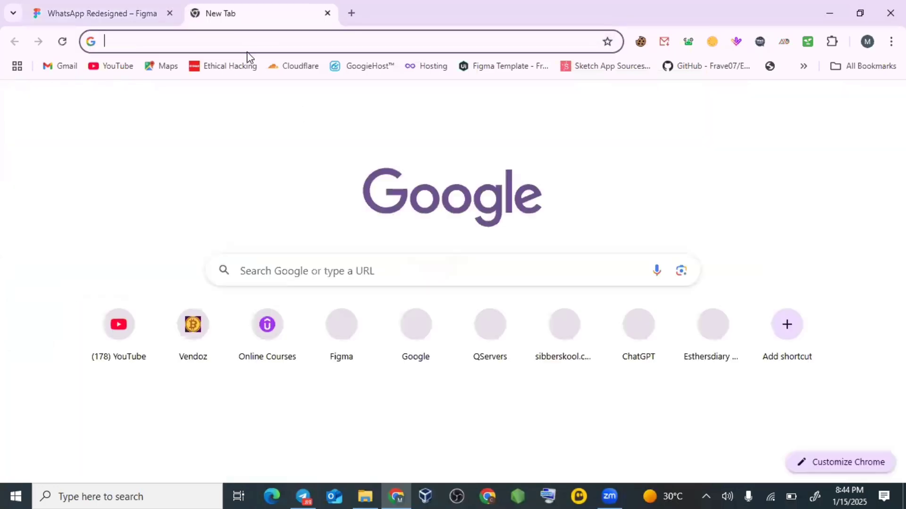
type("LOGO")
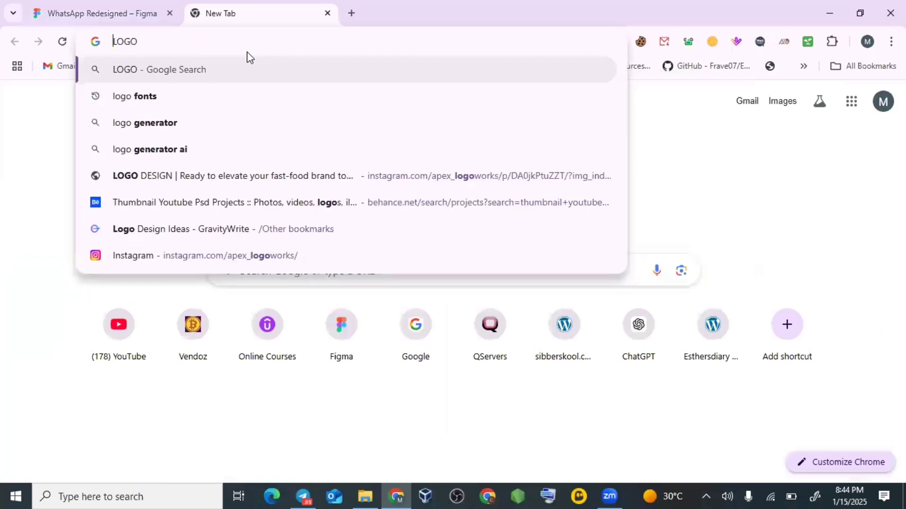
type("WHATSAPP")
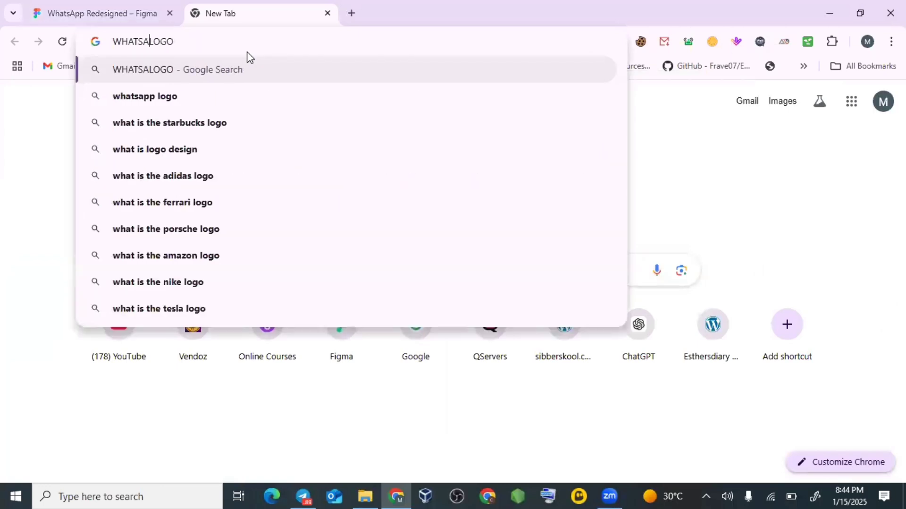
key("Return")
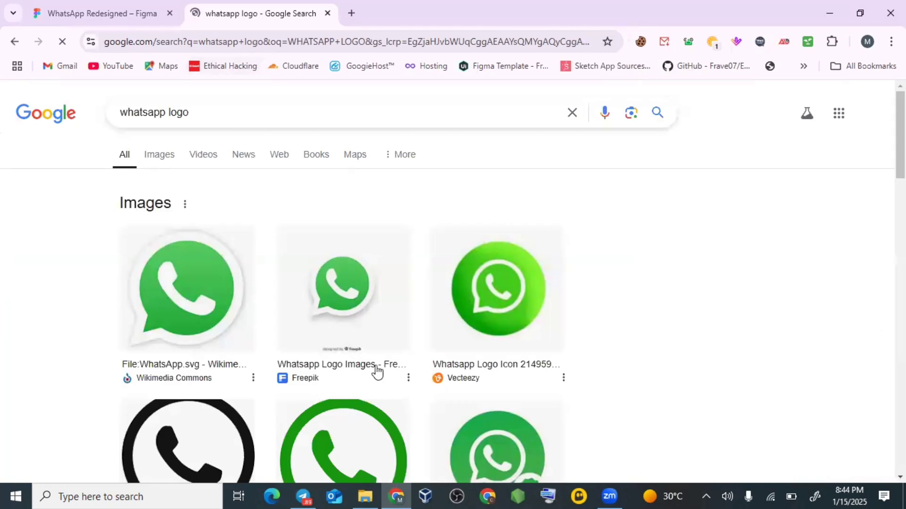
scroll(486, 373, "down", 4)
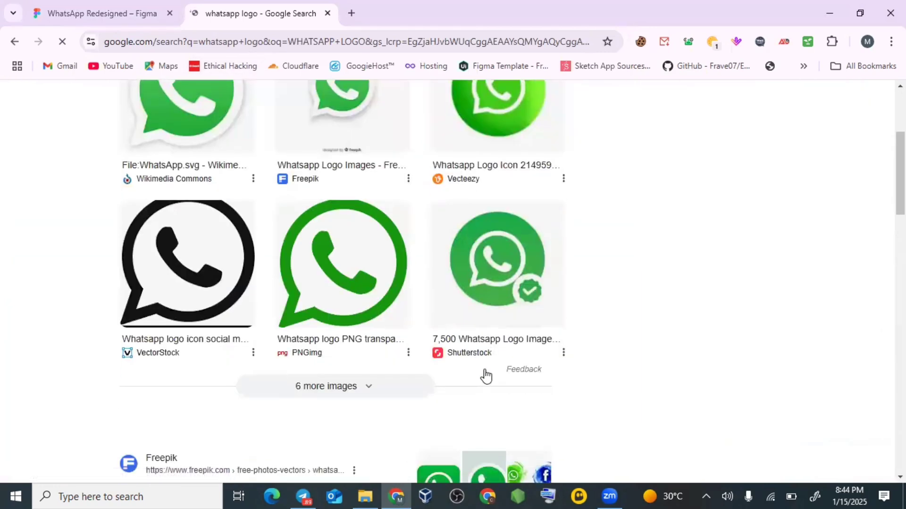
scroll(484, 374, "up", 4)
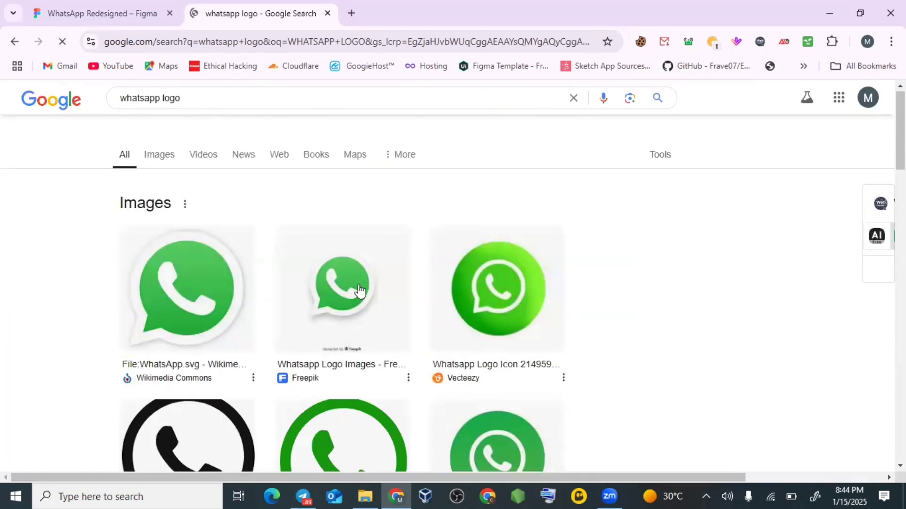
left_click(161, 155)
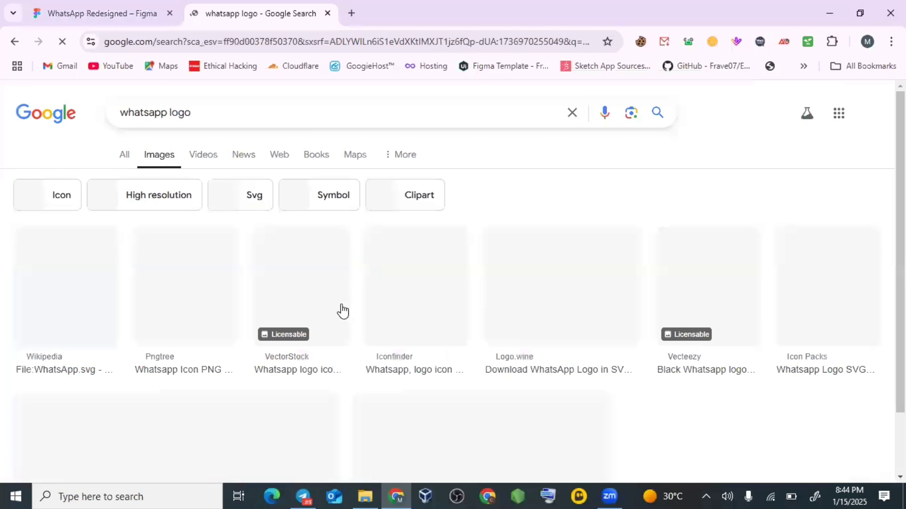
scroll(347, 304, "down", 2)
scroll(362, 277, "up", 2)
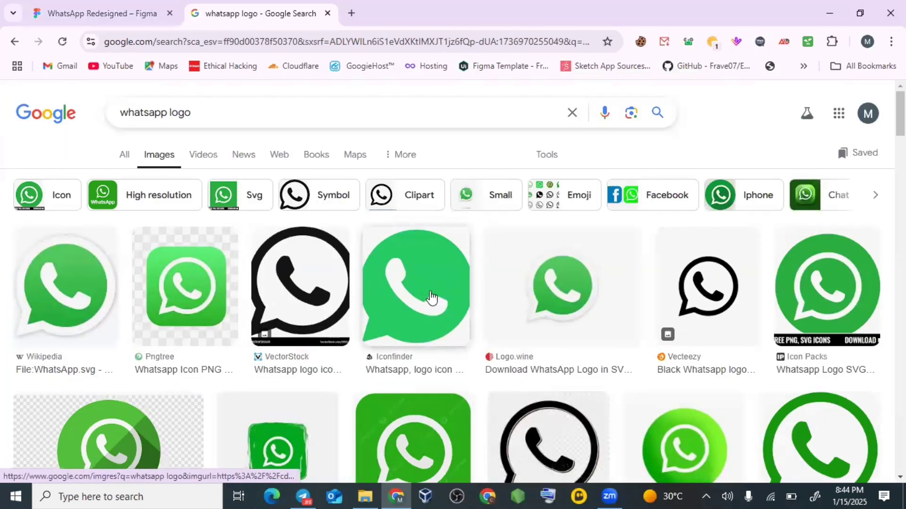
Browse the WhatsApp logo image results for a green outlined logo resembling the one in the splash screenshot
left_click(118, 13)
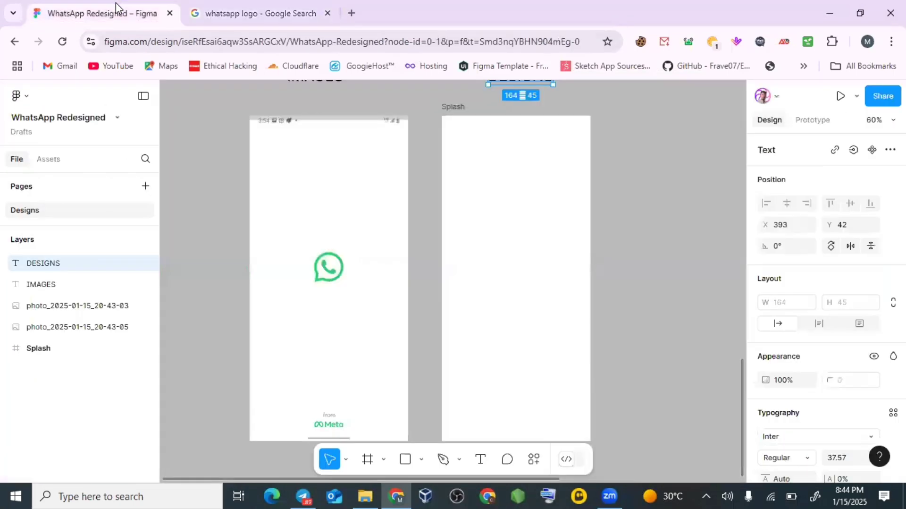
left_click(263, 15)
scroll(472, 340, "down", 5)
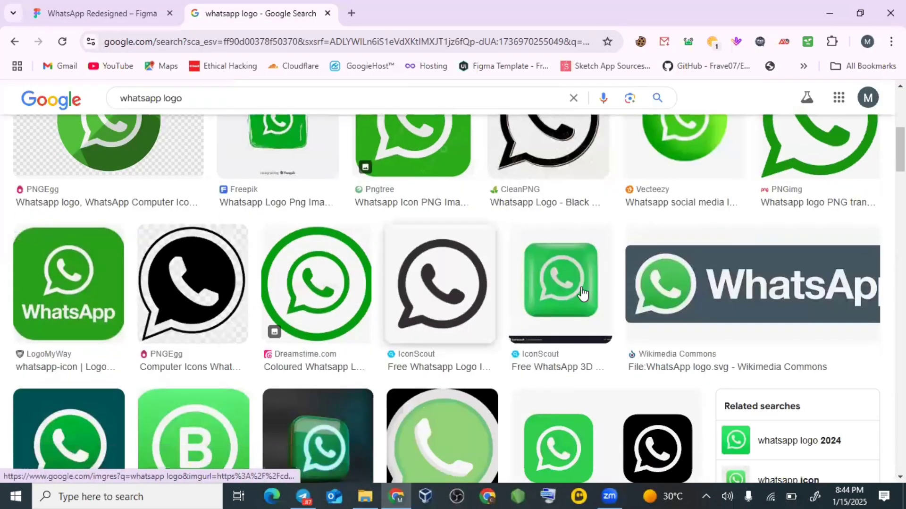
scroll(572, 311, "down", 10)
scroll(526, 312, "up", 3)
scroll(526, 312, "down", 6)
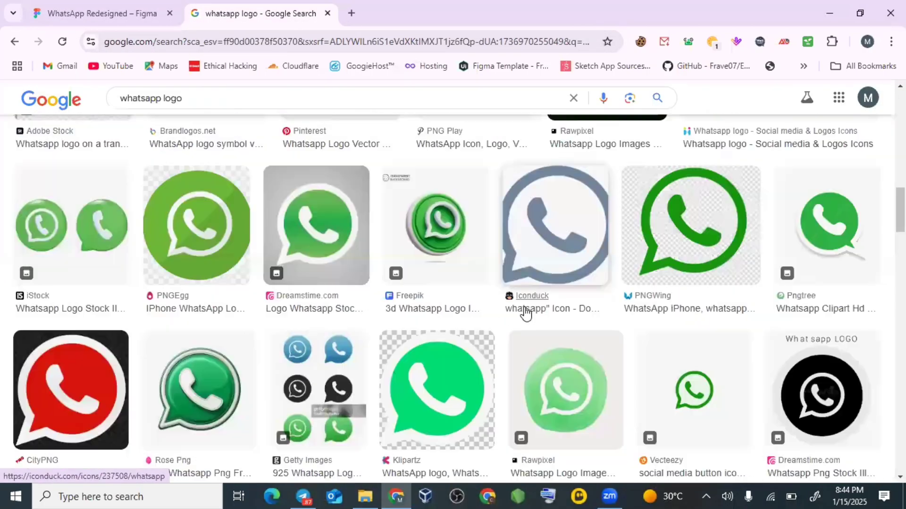
scroll(525, 309, "down", 2)
left_click(526, 307)
scroll(696, 318, "down", 5)
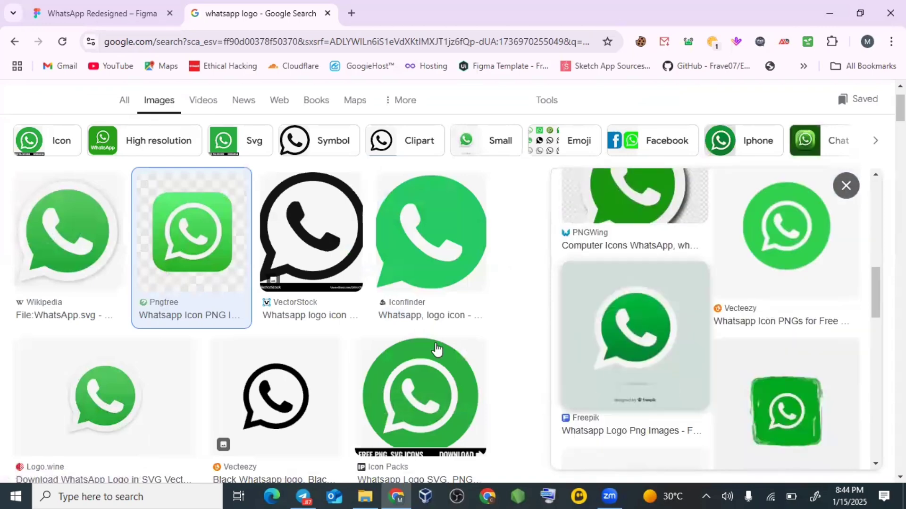
scroll(439, 321, "down", 8)
scroll(453, 335, "up", 4)
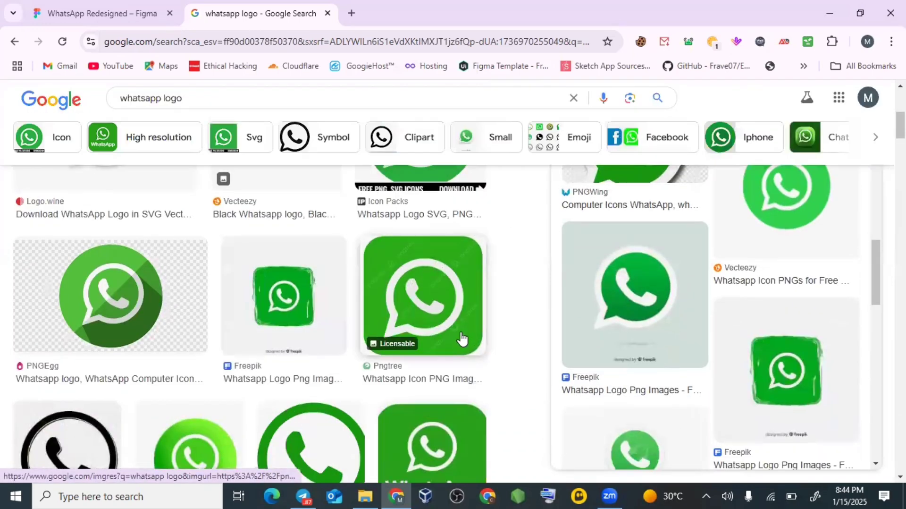
scroll(461, 337, "up", 4)
scroll(425, 305, "down", 5)
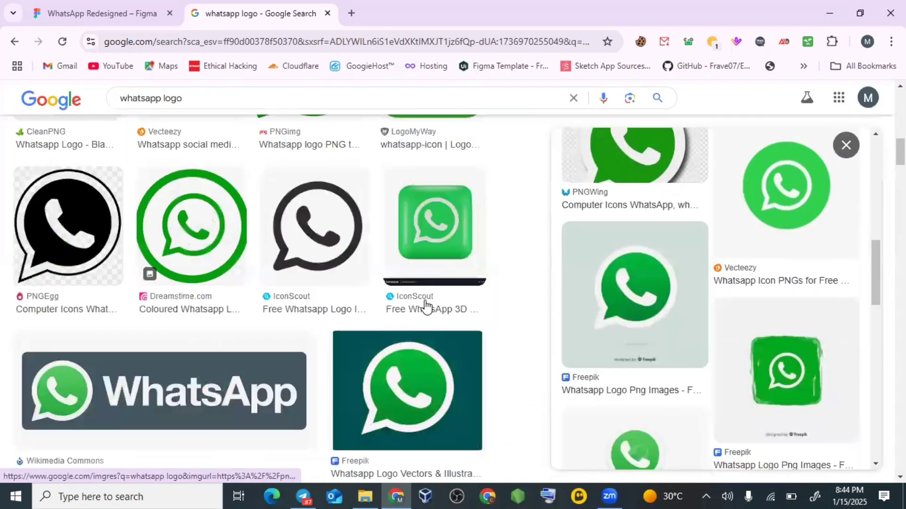
scroll(426, 307, "down", 10)
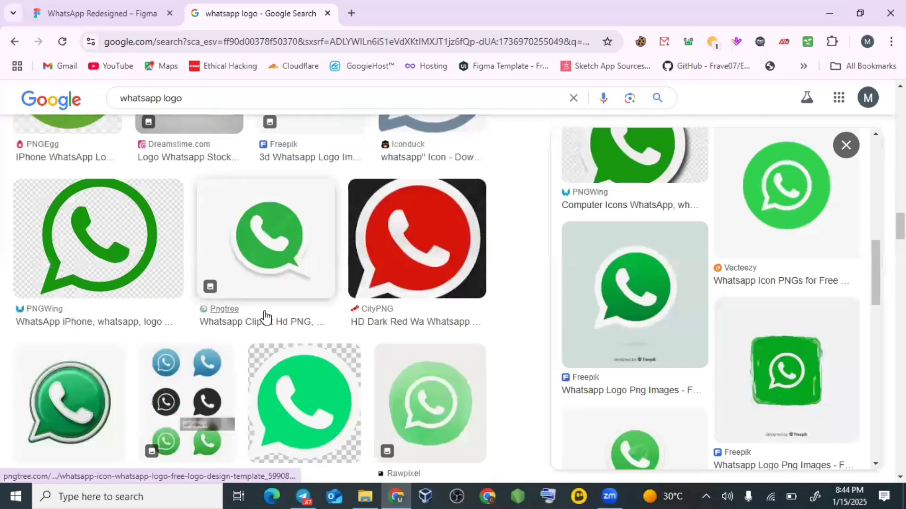
scroll(264, 316, "down", 1)
scroll(142, 307, "up", 3)
left_click(92, 306)
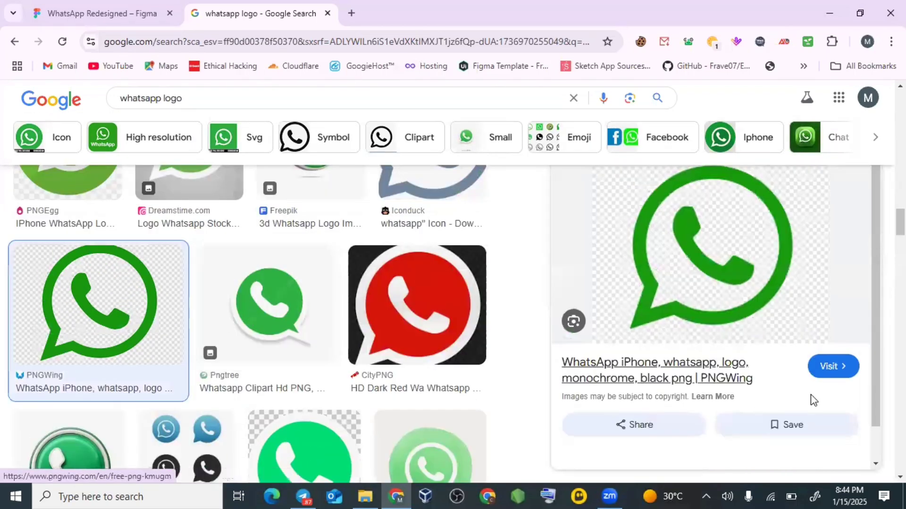
scroll(326, 340, "down", 5)
scroll(142, 283, "up", 3)
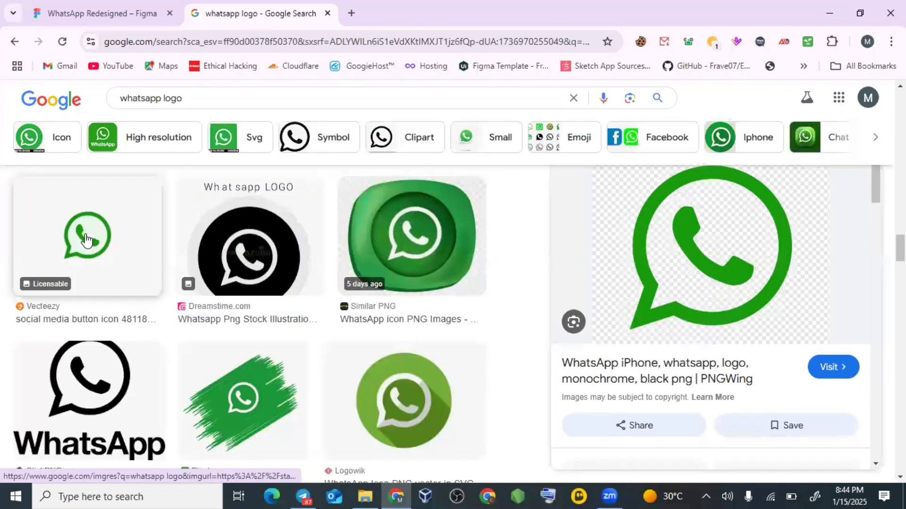
Open the Vecteezy green outlined WhatsApp logo PNG from the image results and copy the image
left_click(85, 240)
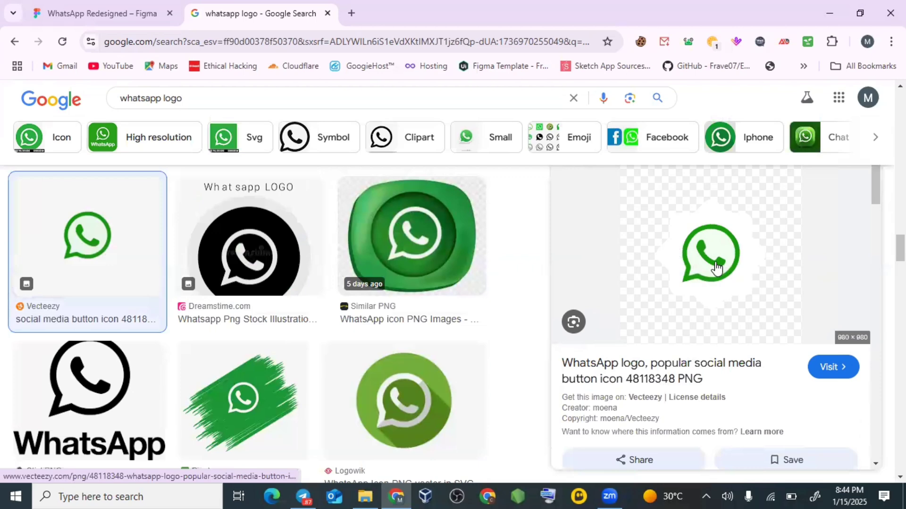
right_click(716, 267)
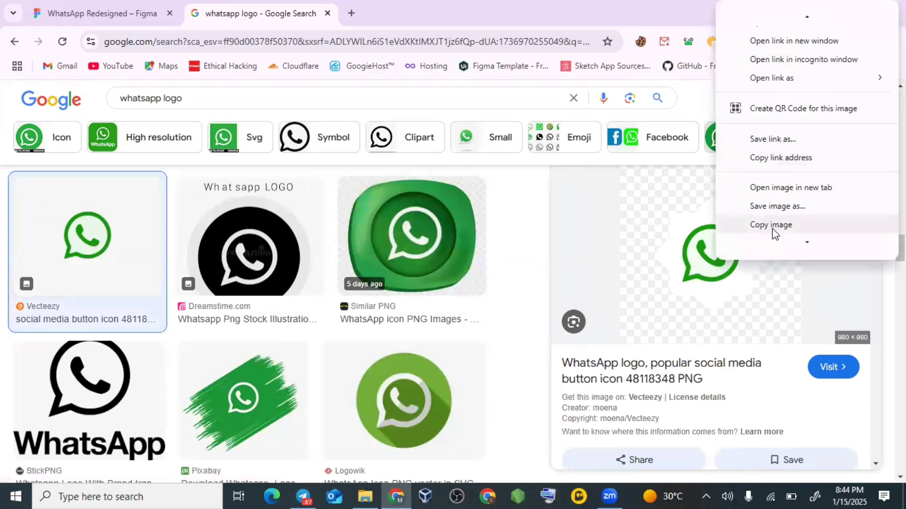
left_click(772, 224)
scroll(697, 264, "down", 5)
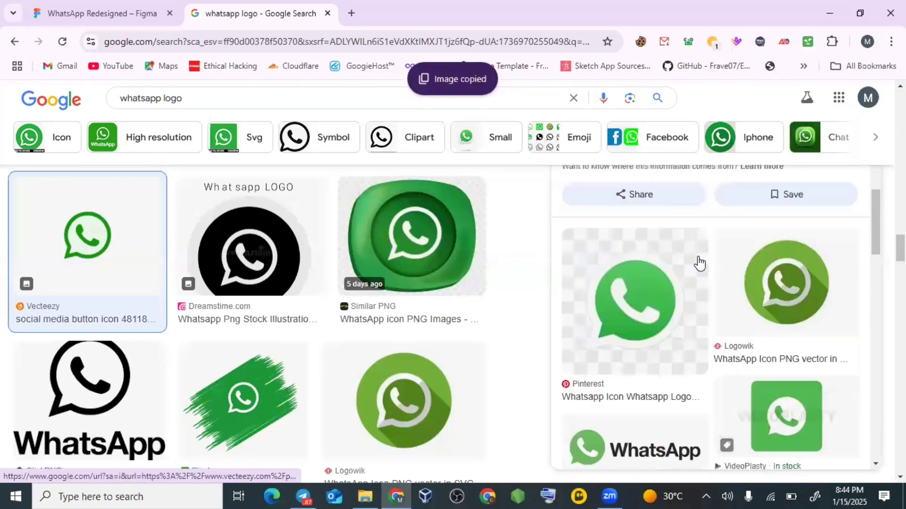
scroll(699, 263, "up", 5)
Return to the Figma file, paste the copied logo beside the Splash frame and move it to about X 615, Y 165
left_click(129, 10)
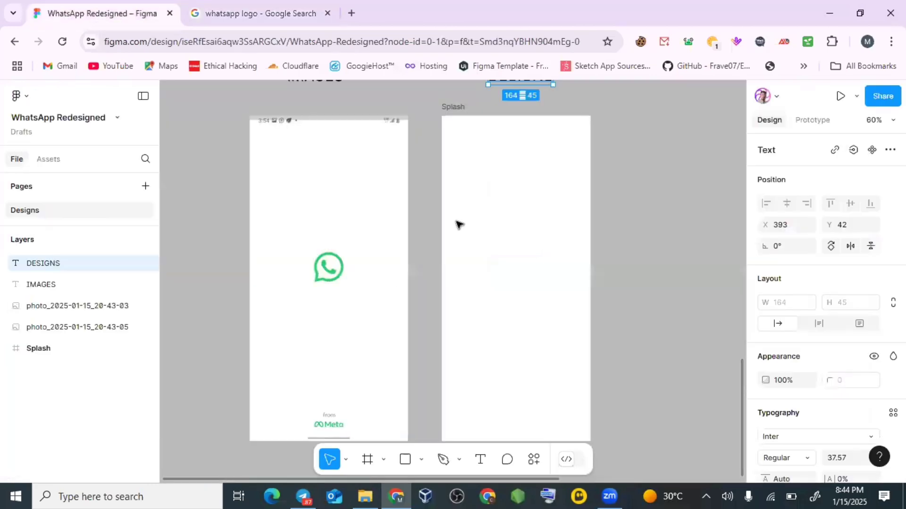
right_click(660, 211)
left_click(676, 218)
scroll(585, 265, "up", 1)
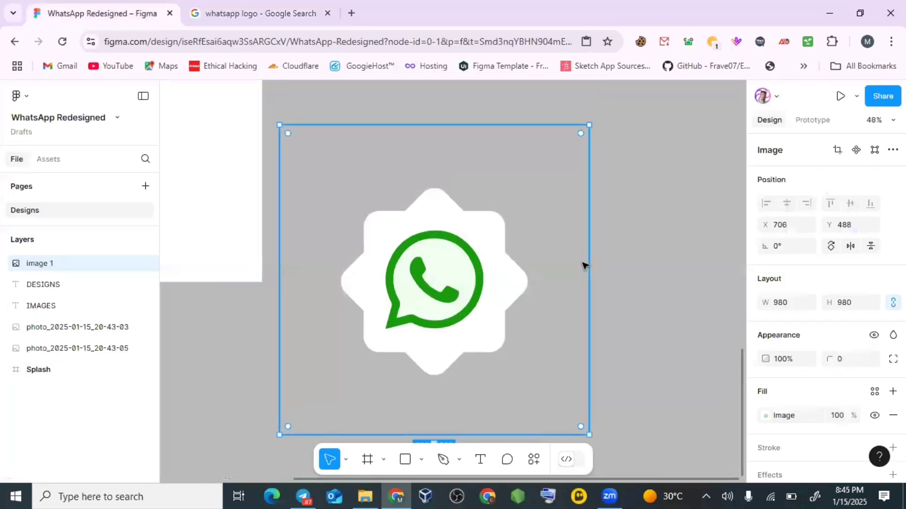
scroll(578, 262, "down", 3)
scroll(380, 229, "up", 1)
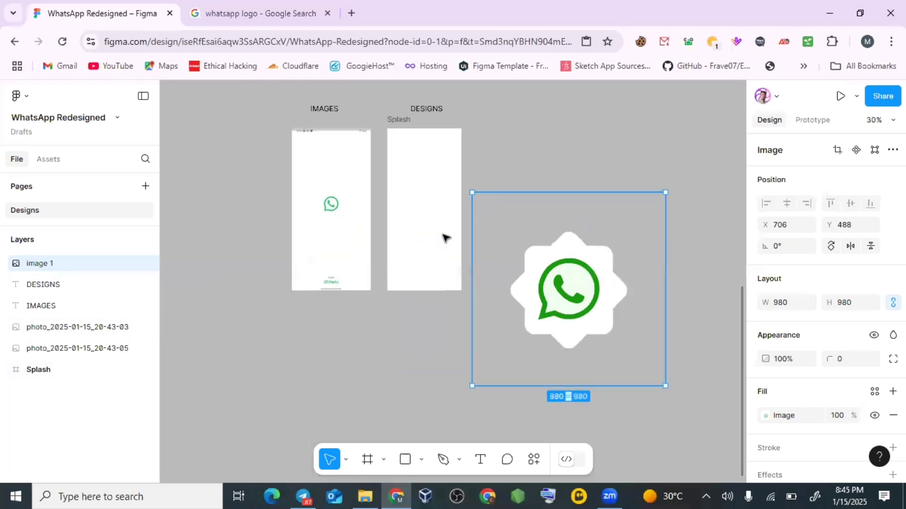
left_click_drag(554, 294, 536, 232)
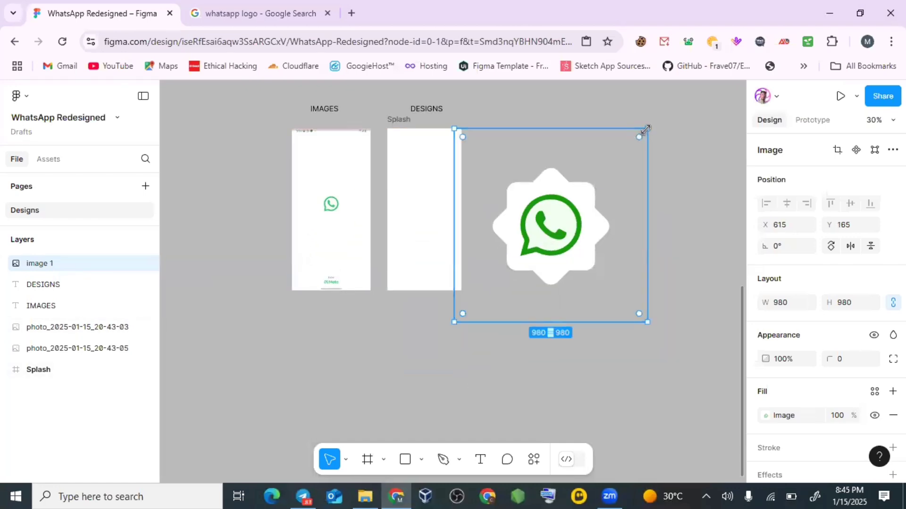
Scale the logo image down to about 390 × 390 with the Scale tool and move it into the Splash frame at about X -15, Y 170
key("k")
left_click_drag(646, 128, 531, 246)
left_click(347, 459)
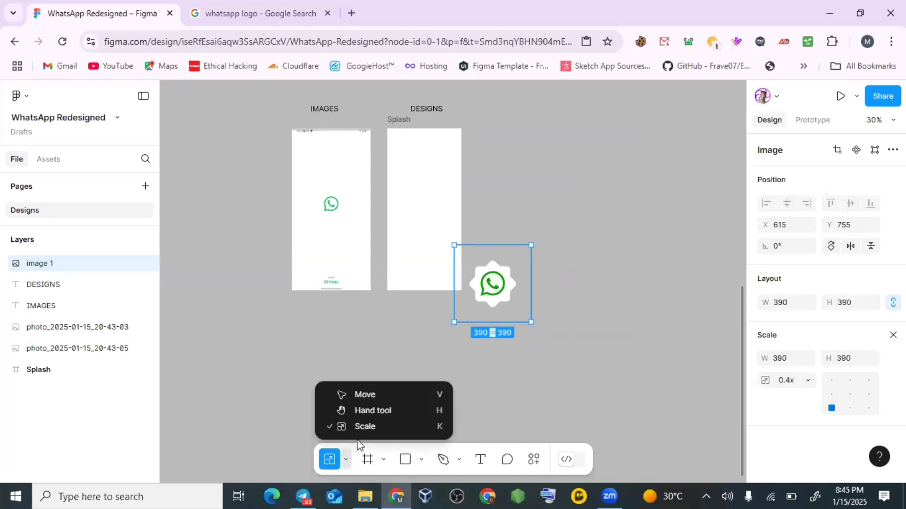
mouse_move(434, 202)
left_mouse_down()
mouse_move(427, 216)
mouse_move(426, 206)
left_mouse_up()
Examine the logo in the Splash frame against the reference splash screenshot at several zoom levels
scroll(427, 205, "up", 3)
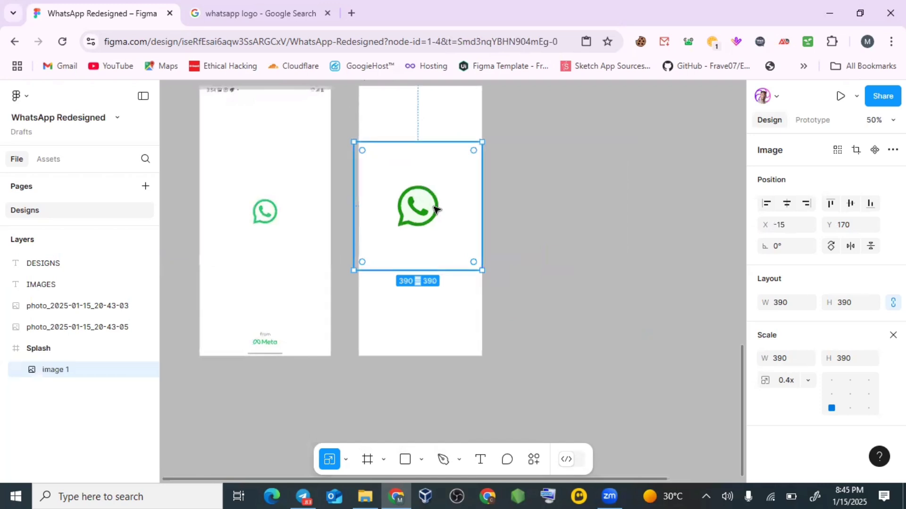
scroll(427, 222, "up", 1)
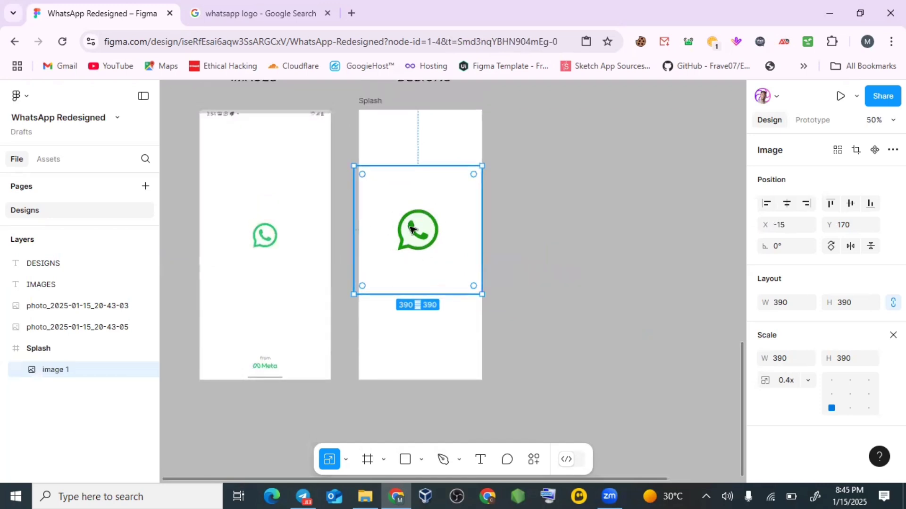
scroll(410, 229, "left", 1)
scroll(437, 256, "up", 1)
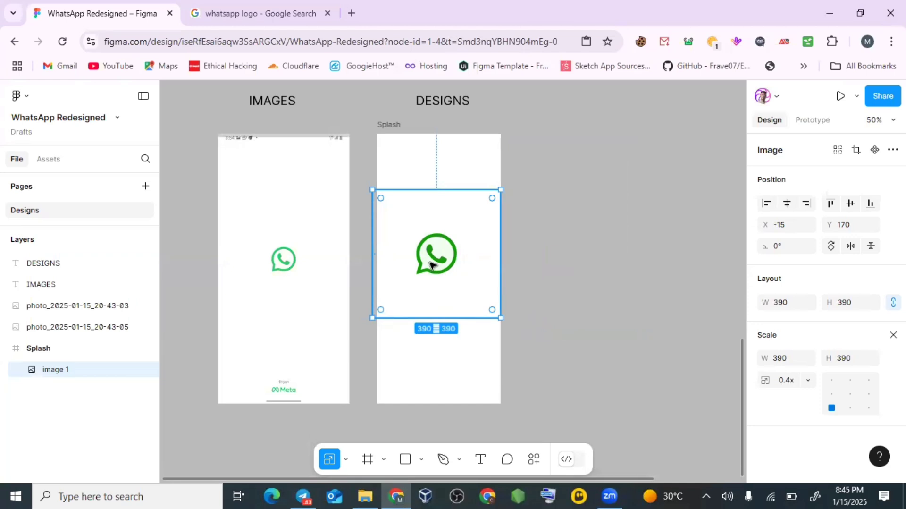
scroll(432, 264, "up", 4)
scroll(431, 264, "down", 5)
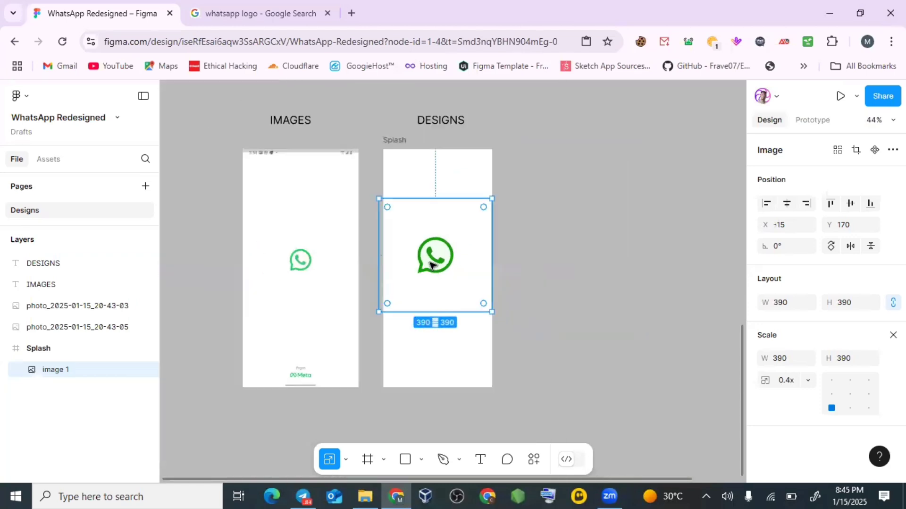
scroll(432, 265, "up", 3)
scroll(432, 264, "down", 3)
scroll(432, 264, "up", 2)
scroll(432, 264, "down", 1)
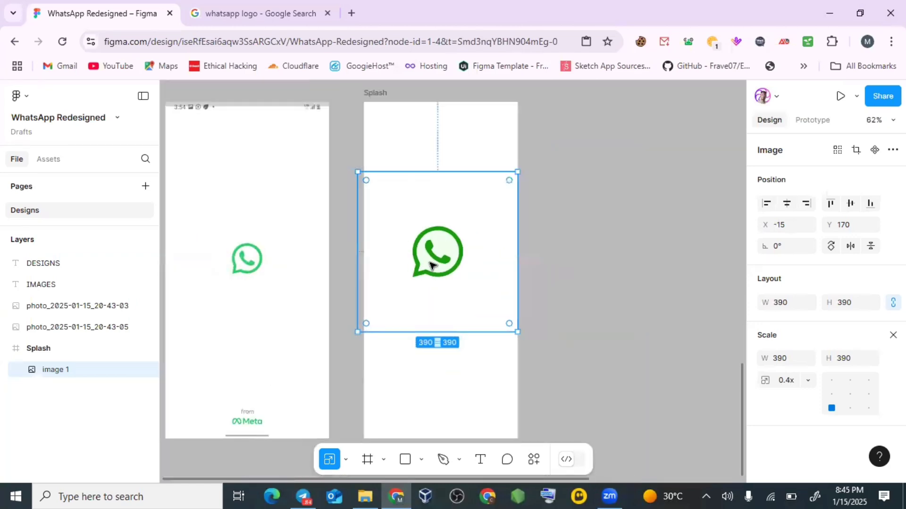
scroll(432, 264, "up", 3)
scroll(432, 264, "down", 5)
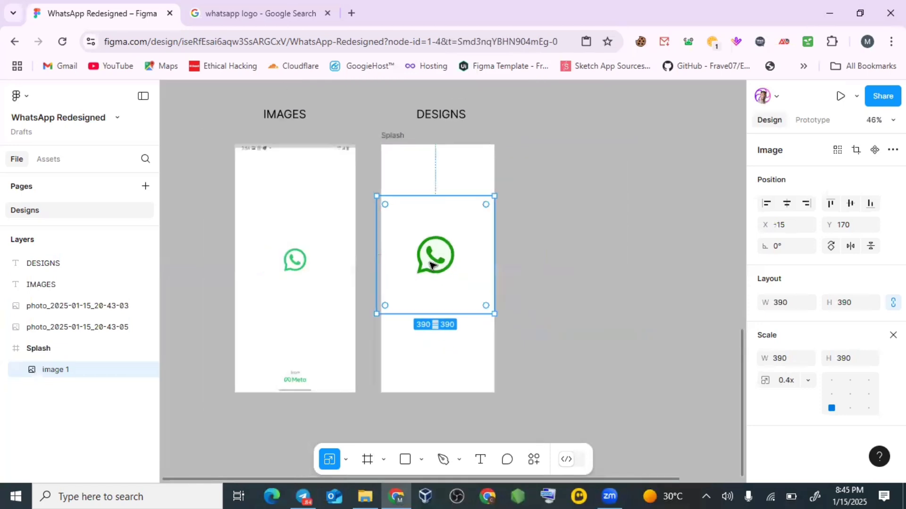
Use the zoom options to zoom the canvas in to 50%, out to 25% and back in to 50%
left_click(878, 120)
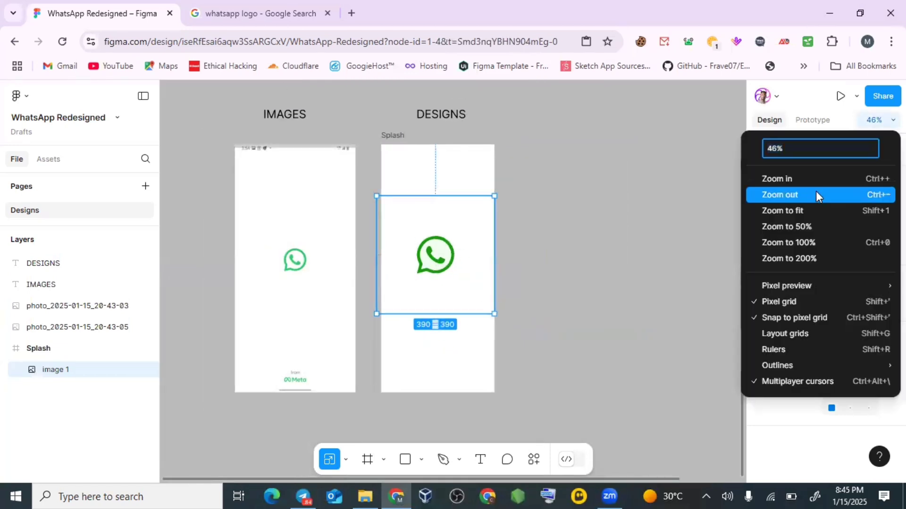
left_click(808, 179)
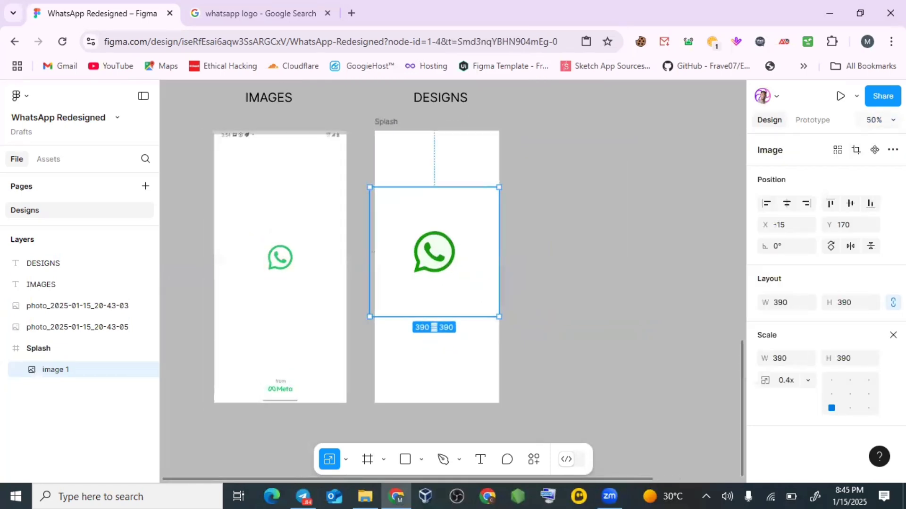
left_click(878, 119)
left_click(807, 193)
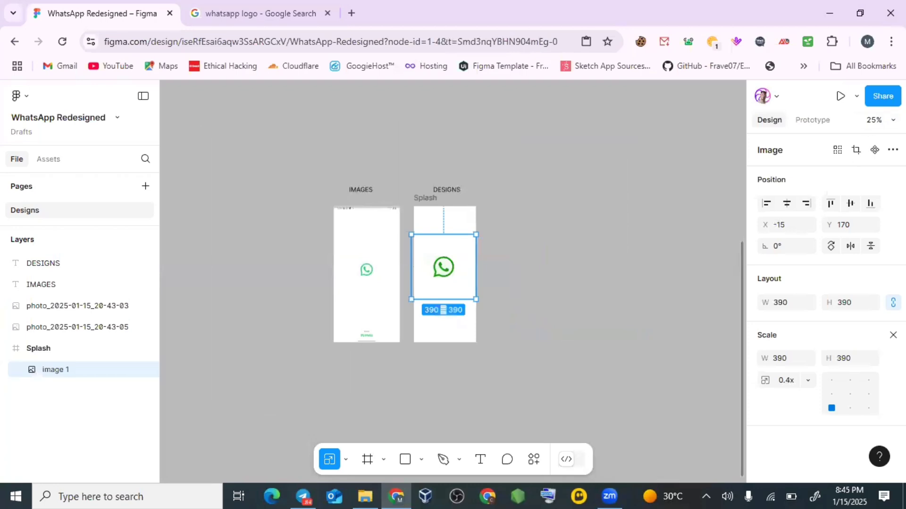
left_click(878, 119)
left_click(817, 184)
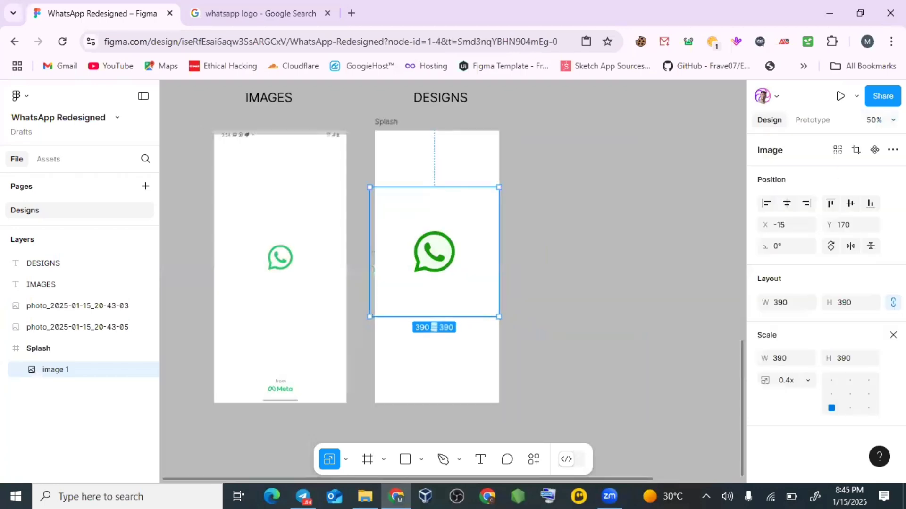
Set the canvas zoom to 100% and compare the logo in the Splash frame with the reference splash screenshot at different zoom levels
left_click(877, 119)
left_click(787, 179)
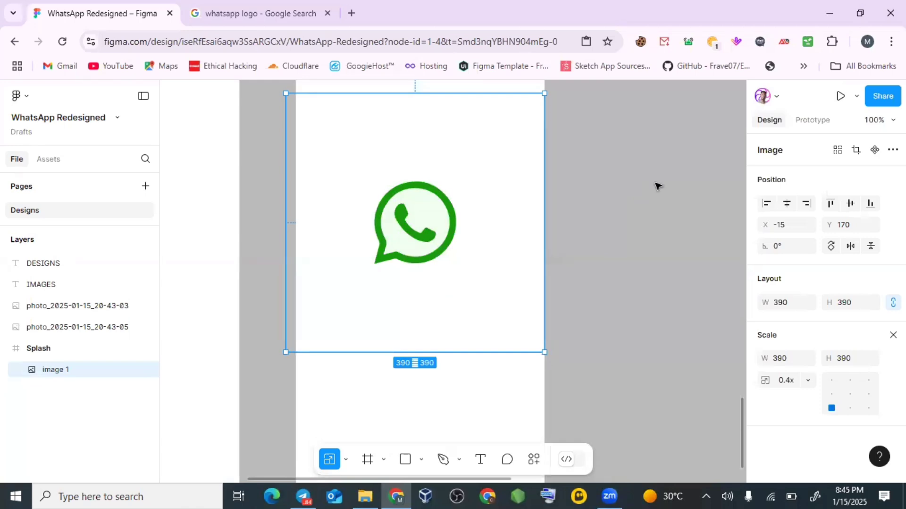
scroll(580, 188, "down", 5)
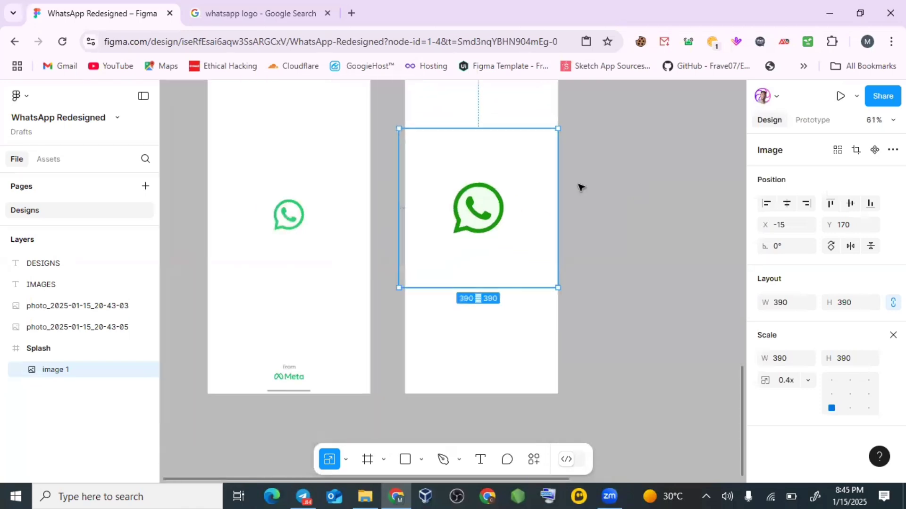
scroll(592, 190, "up", 3)
scroll(580, 210, "down", 3)
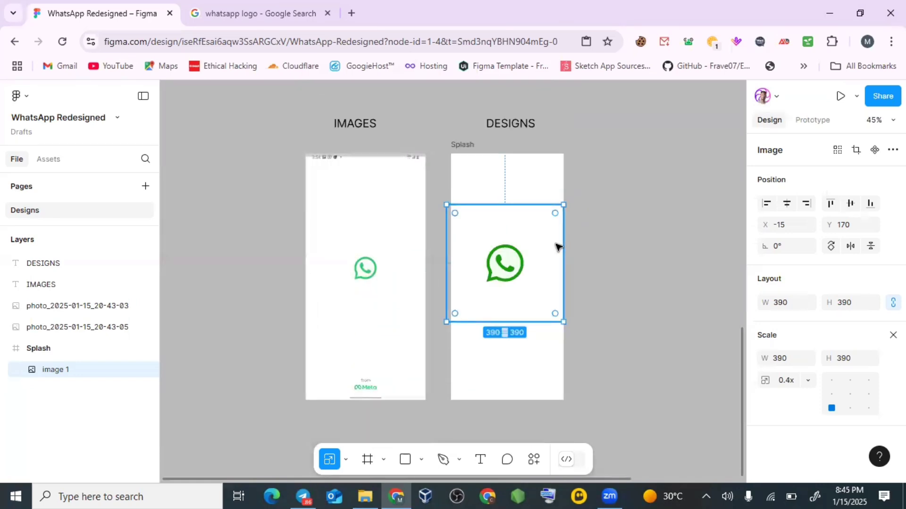
scroll(558, 250, "left", 1)
scroll(558, 244, "right", 4)
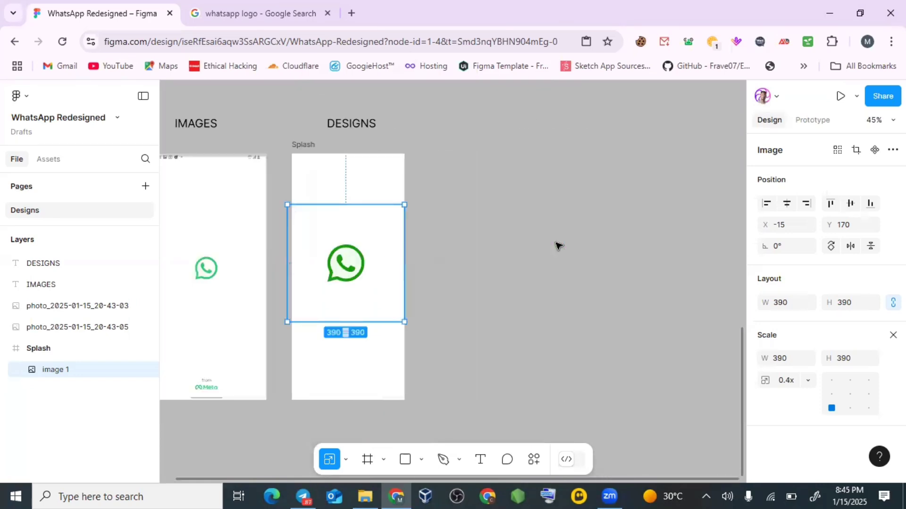
scroll(558, 244, "left", 5)
scroll(558, 246, "right", 4)
scroll(558, 244, "left", 6)
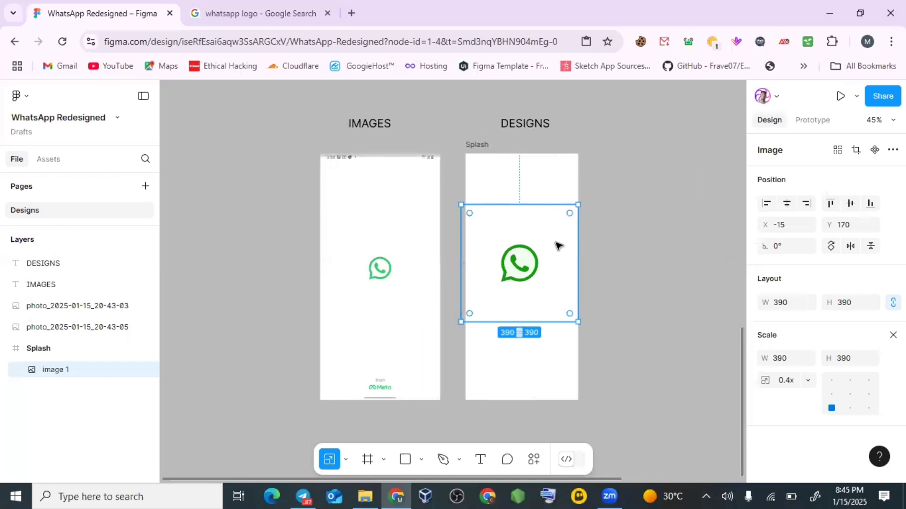
scroll(558, 245, "right", 3)
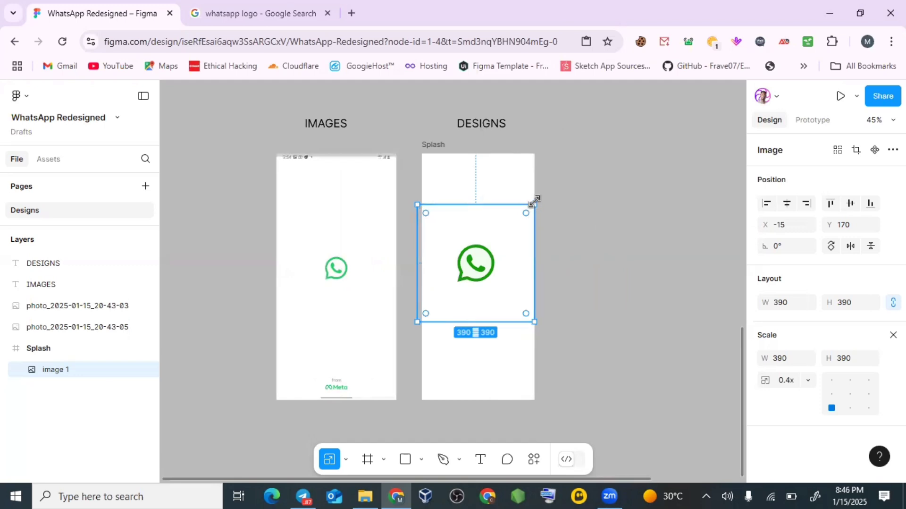
Scale the logo image down to about 244 × 244 and move it within the Splash frame to about X 66, Y 223
left_click_drag(534, 200, 506, 233)
left_click_drag(455, 287, 480, 276)
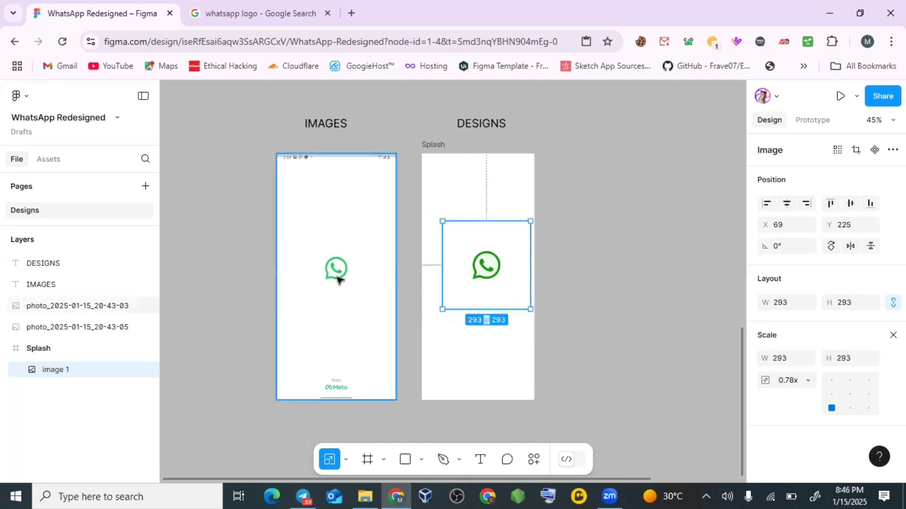
left_click_drag(531, 221, 511, 237)
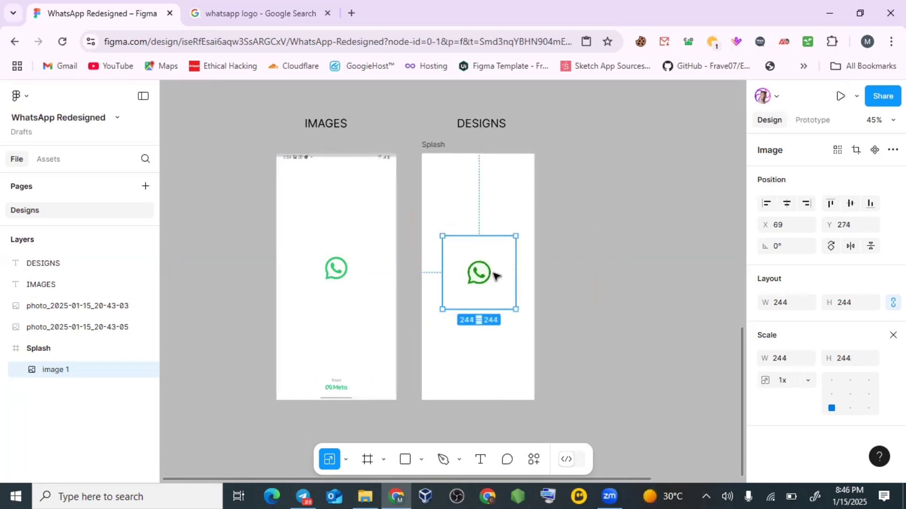
left_click(493, 275)
left_click_drag(486, 278, 484, 263)
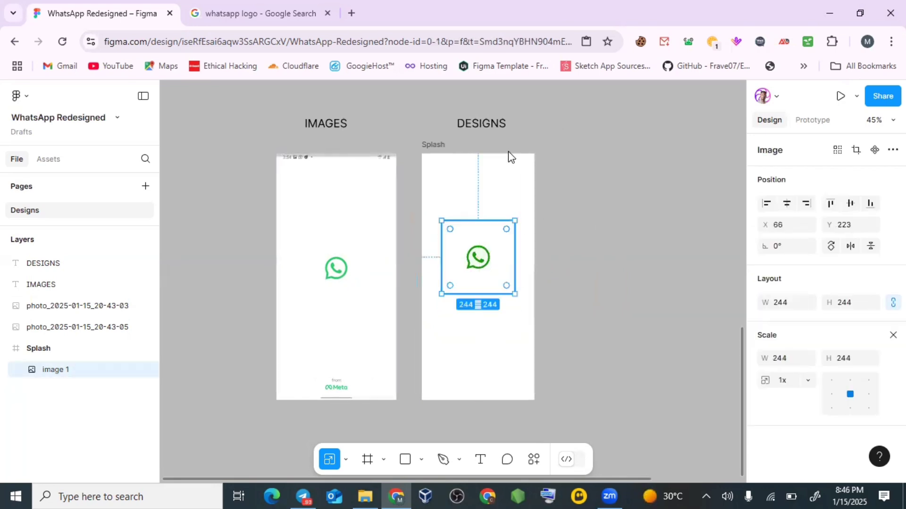
Select the Splash frame and toggle its visibility off and on several times, leaving it visible
left_click(443, 151)
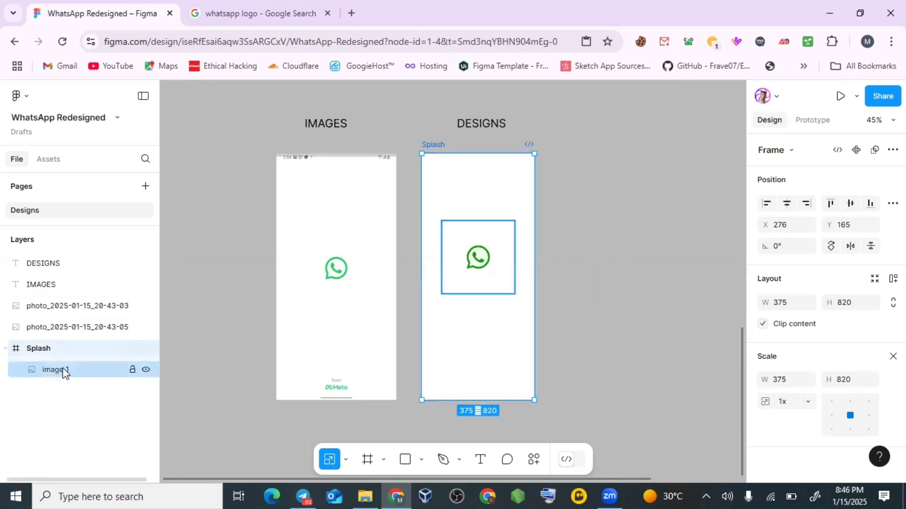
left_click(147, 349)
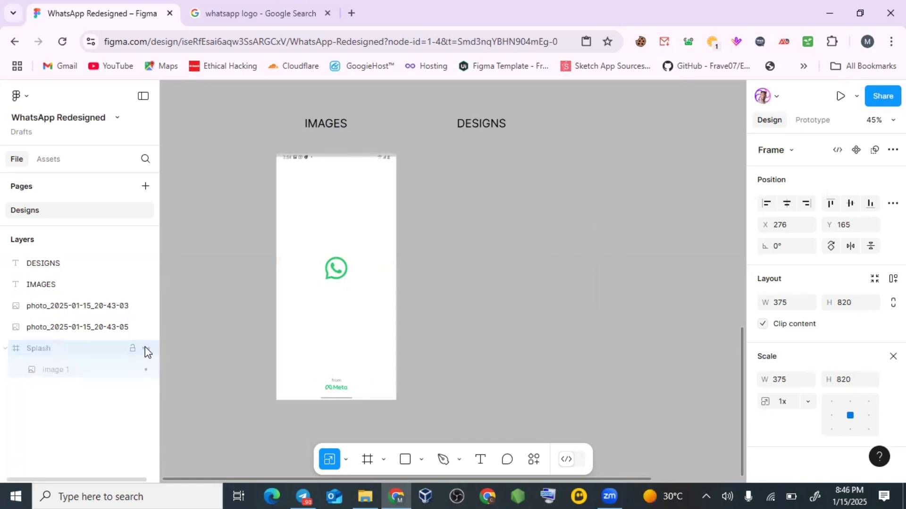
left_click(146, 349)
left_click(147, 348)
left_click(147, 348)
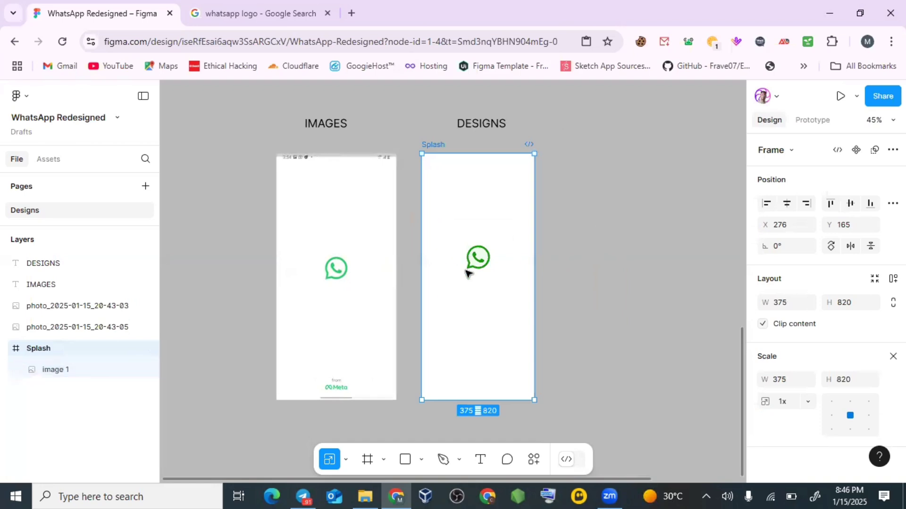
left_click(147, 349)
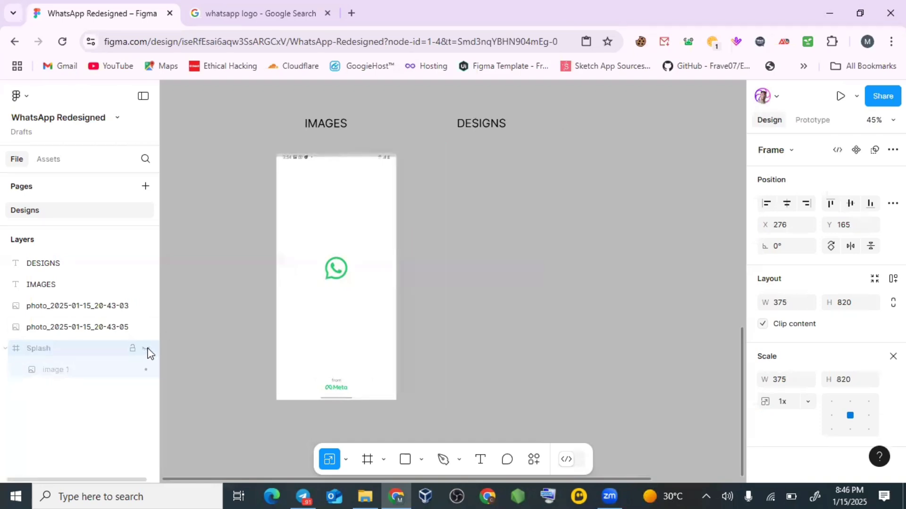
left_click(146, 349)
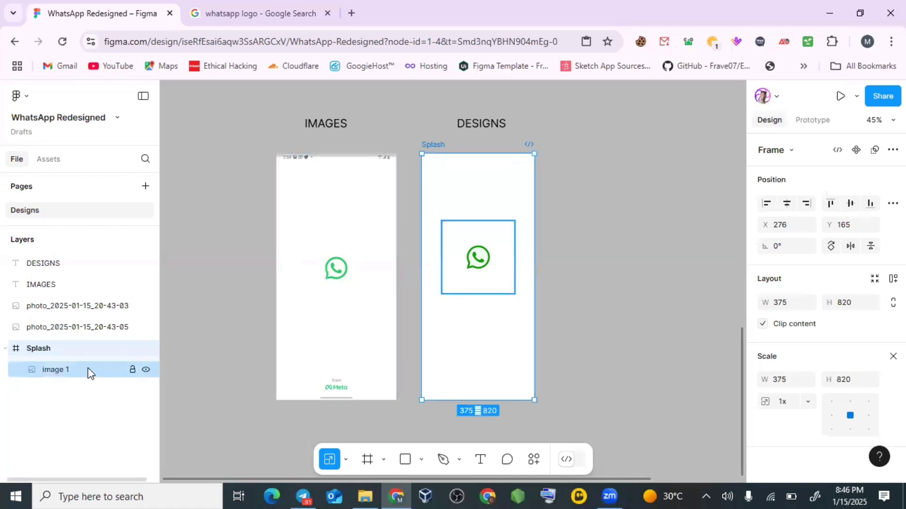
Rename the logo image layer inside the Splash frame as WHATS_LOGO
left_click(71, 373)
double_click(69, 373)
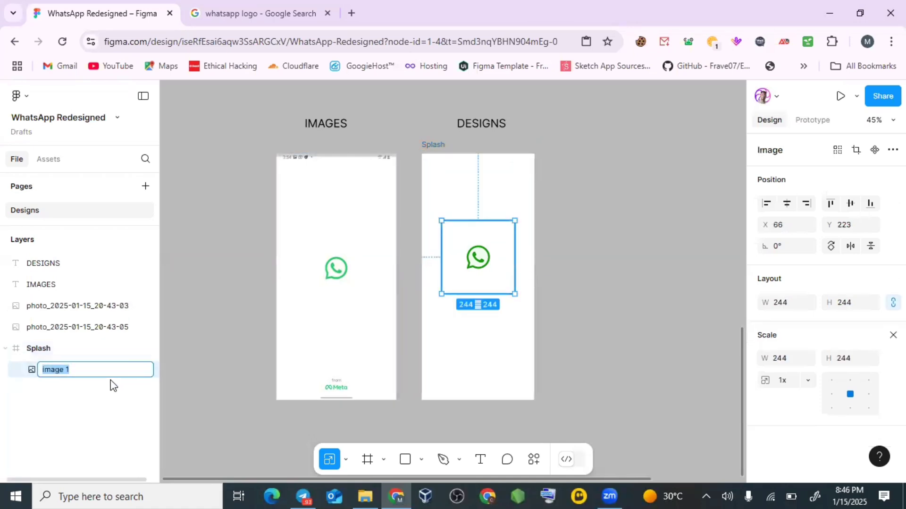
type("WH")
key("BackSpace")
type("HATS LOGO")
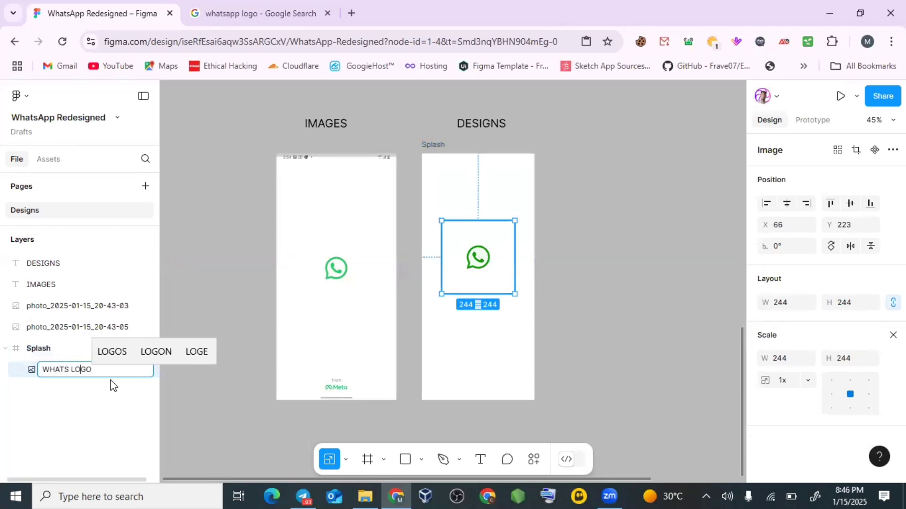
key("BackSpace")
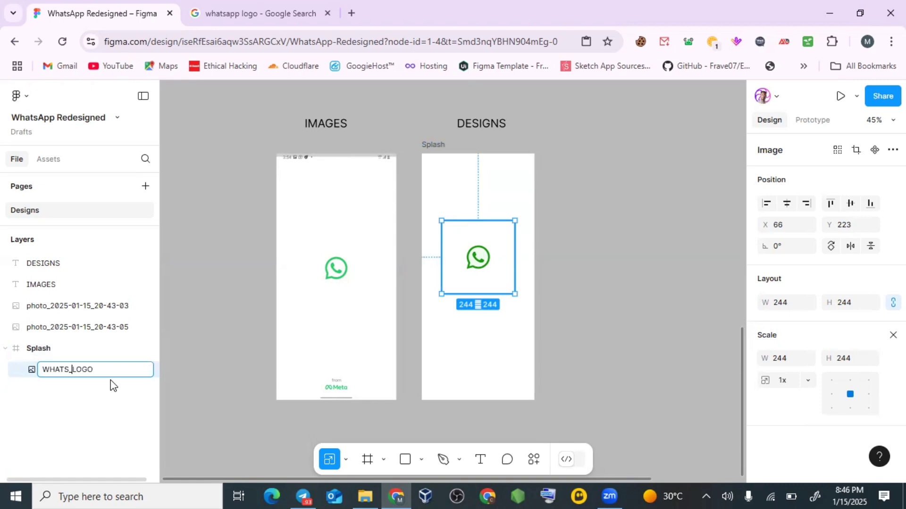
type("_")
key("Return")
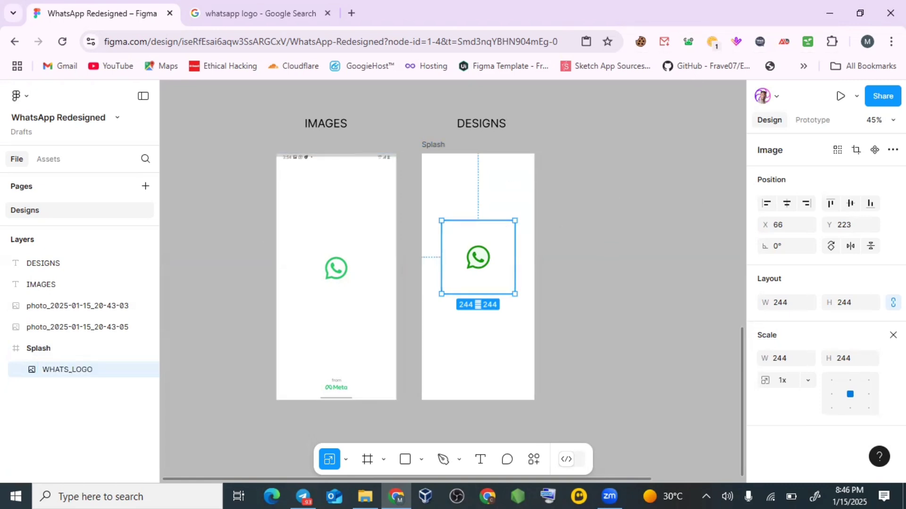
Move the logo to X 0, Y 318 in the Splash frame and align it to the frame's horizontal and vertical centres
left_click_drag(477, 271, 465, 283)
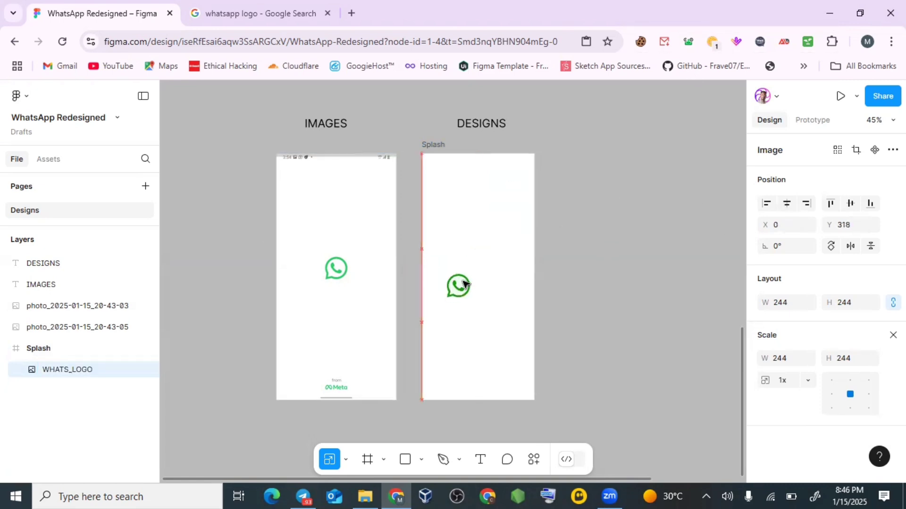
left_click(441, 146)
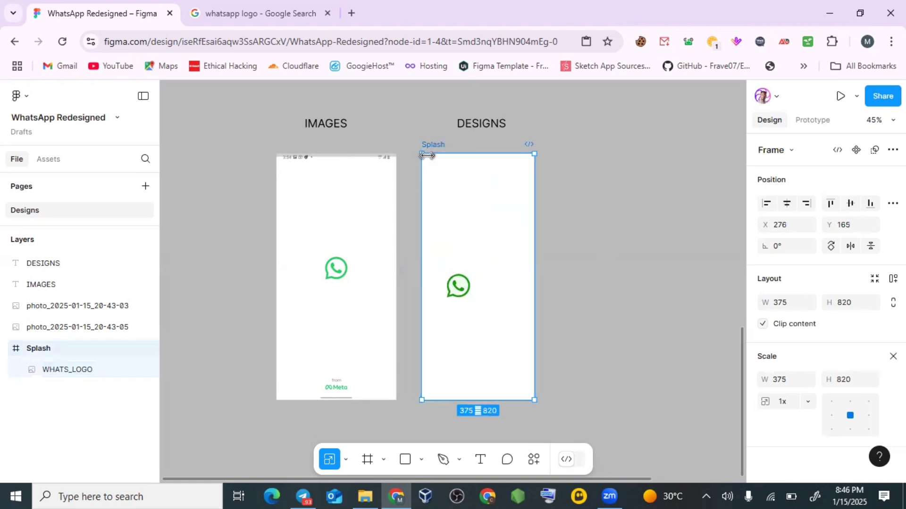
left_click(435, 290)
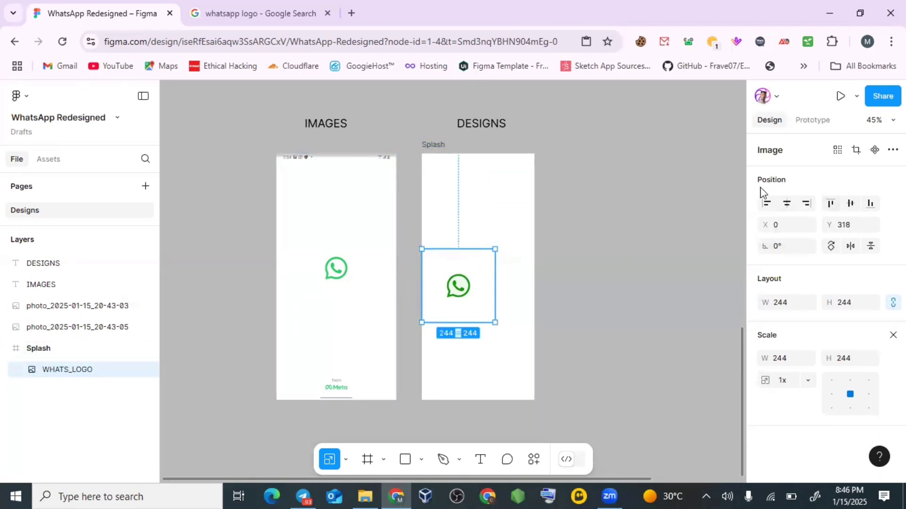
left_click(788, 205)
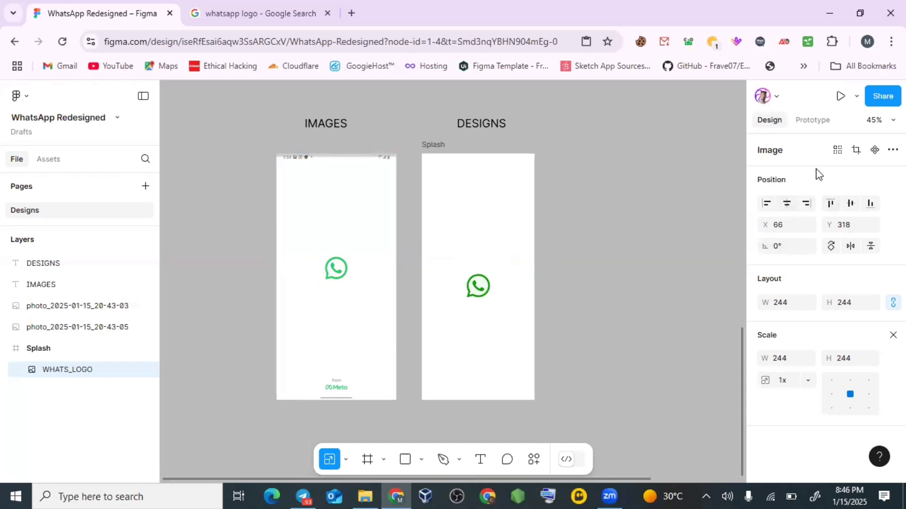
left_click(851, 208)
left_click(851, 208)
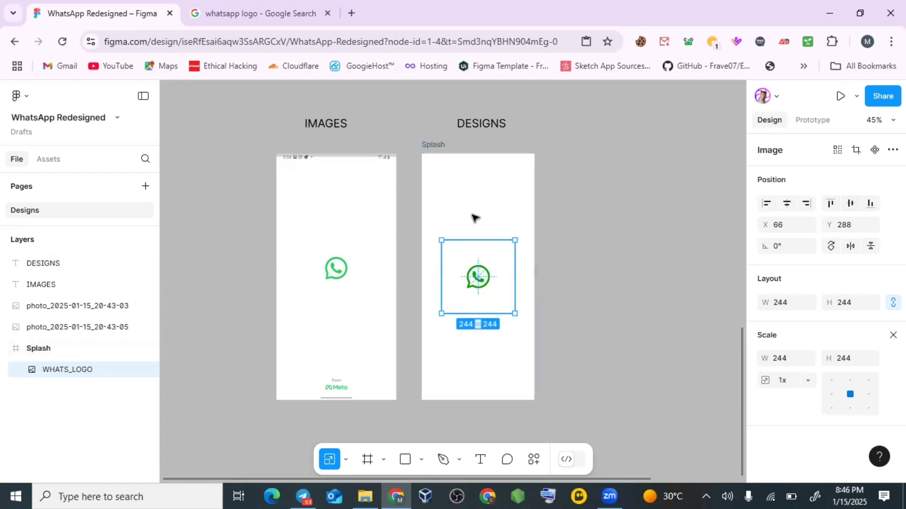
Scale the logo down to about 226 × 226, centre it horizontally in the Splash frame and nudge it up to about Y 268
left_click_drag(477, 277, 479, 270)
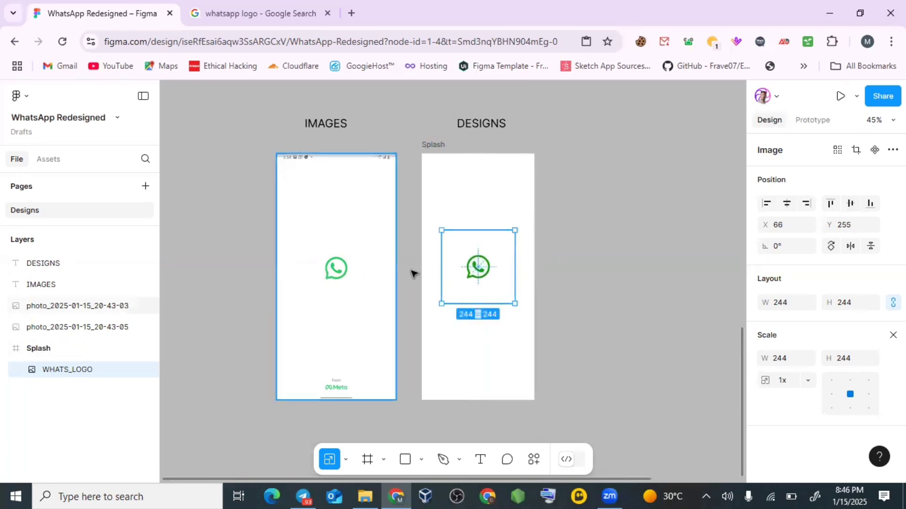
left_click_drag(514, 231, 509, 236)
left_click(787, 203)
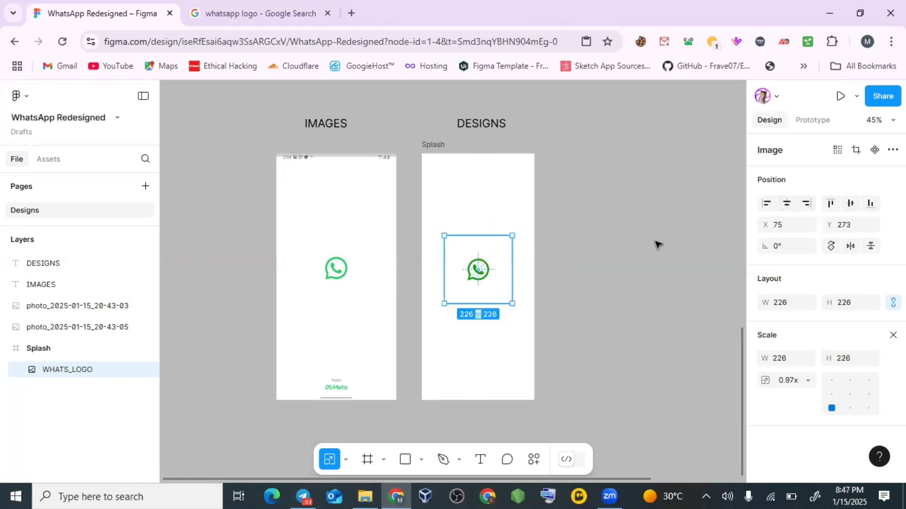
key("Up")
key("Up")
key("Up")
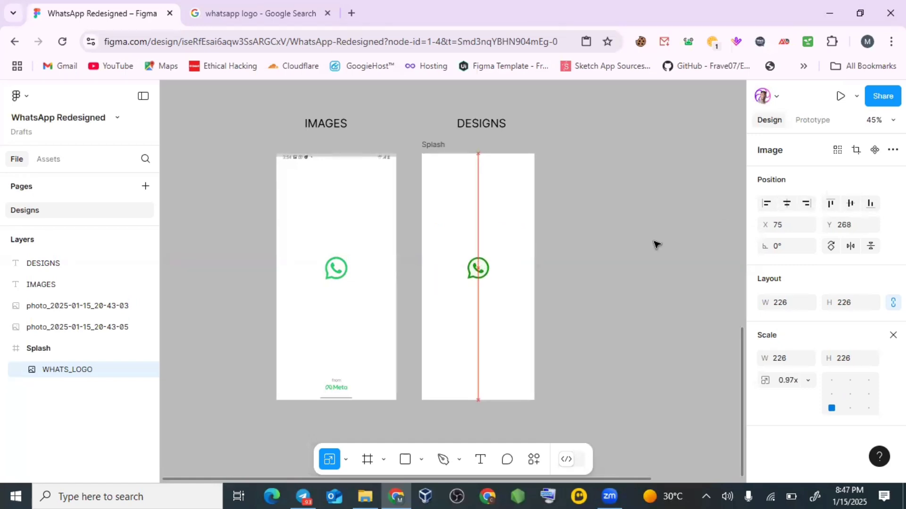
left_click(643, 214)
Switch to the Google image search, search for "META logo" and browse the results
left_click(298, 18)
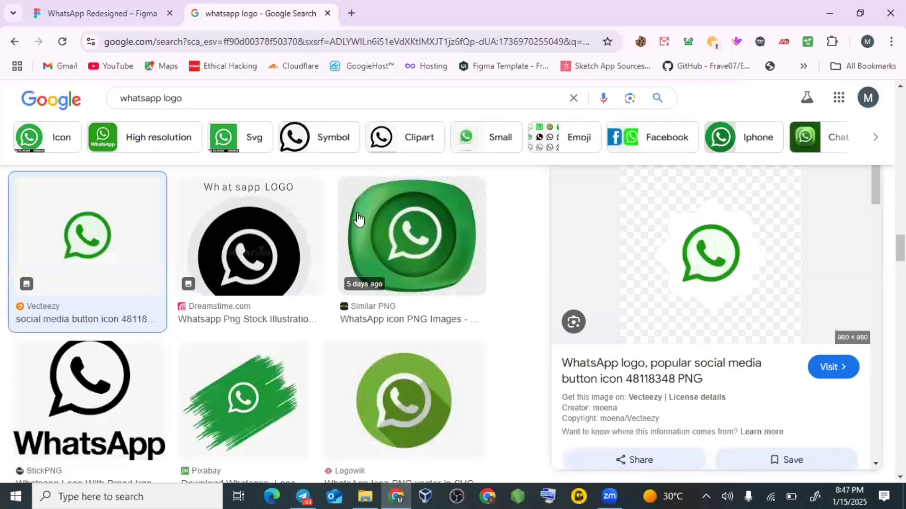
left_click_drag(162, 99, 60, 99)
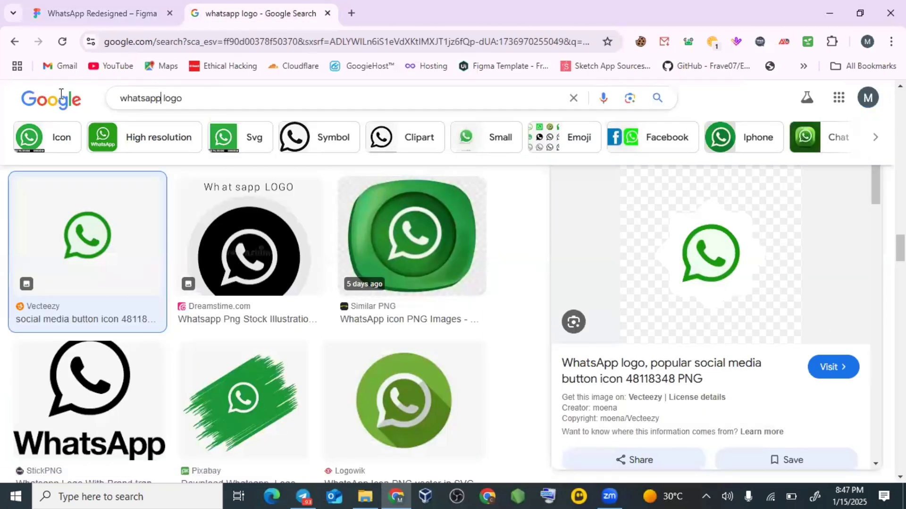
type("META")
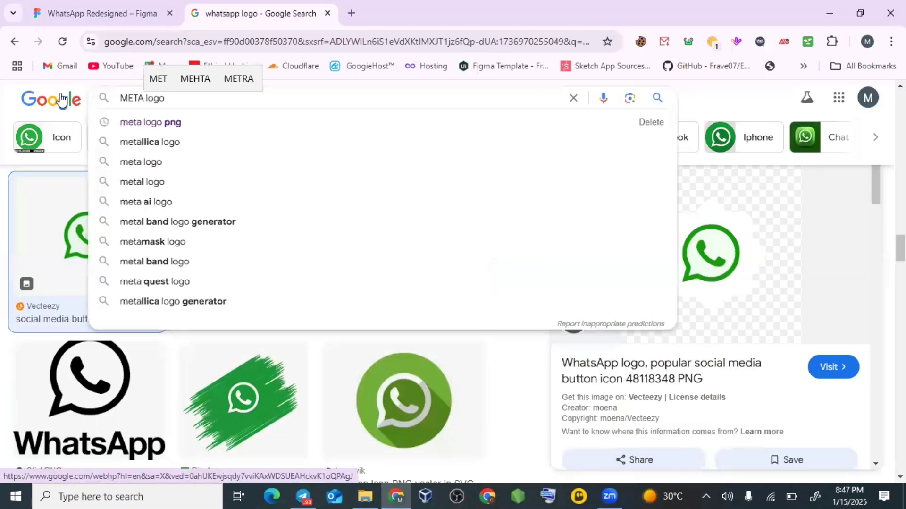
key("Return")
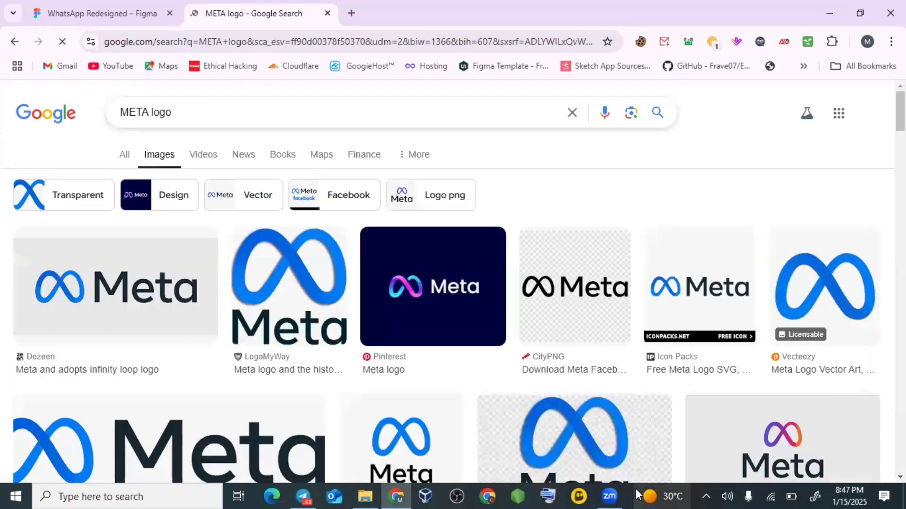
scroll(354, 349, "down", 15)
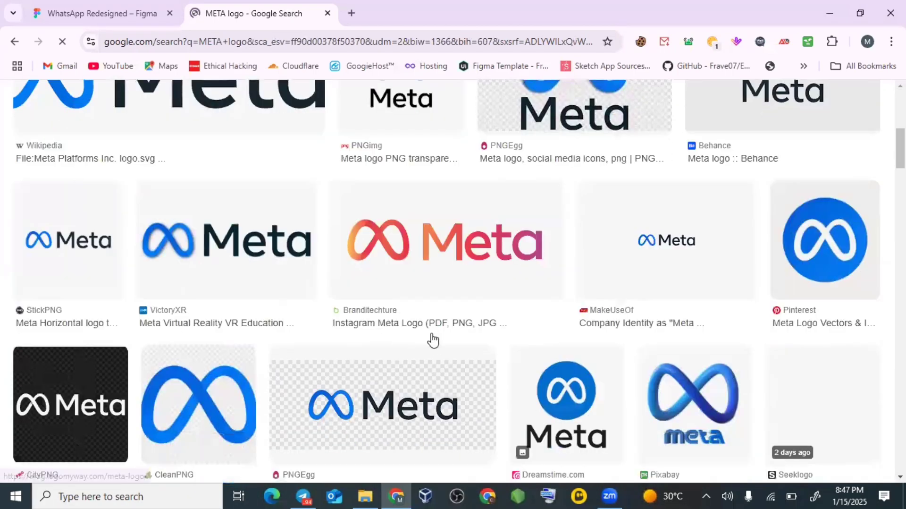
scroll(465, 333, "up", 15)
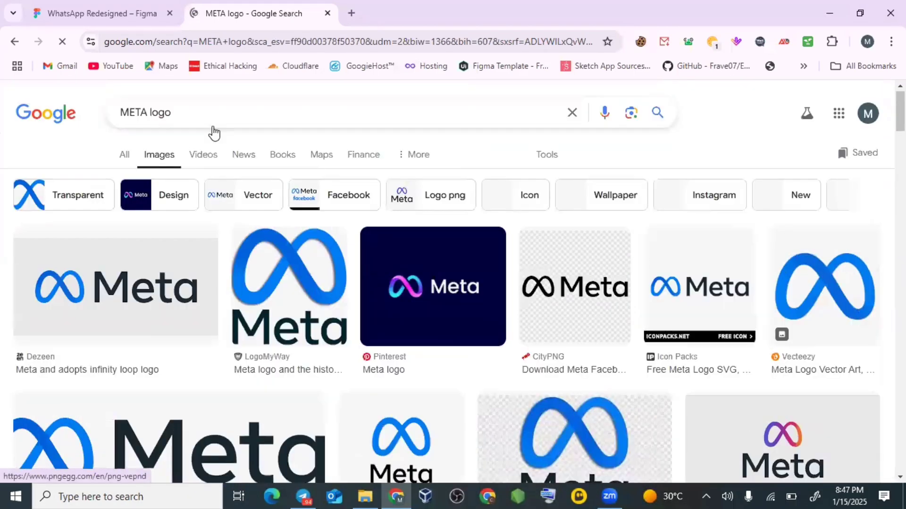
Refine the image search to "META logo GREEN" and browse the results for a green Meta logo
left_click(184, 116)
type("G")
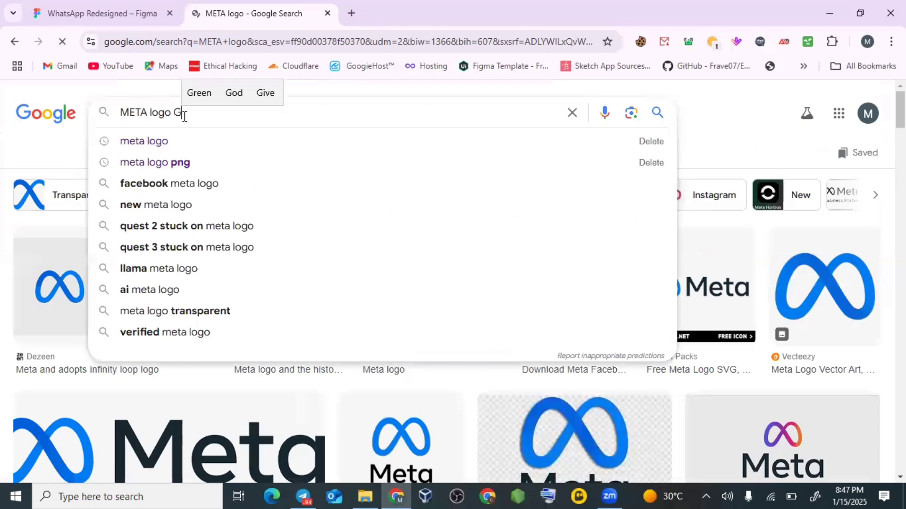
type("REEN")
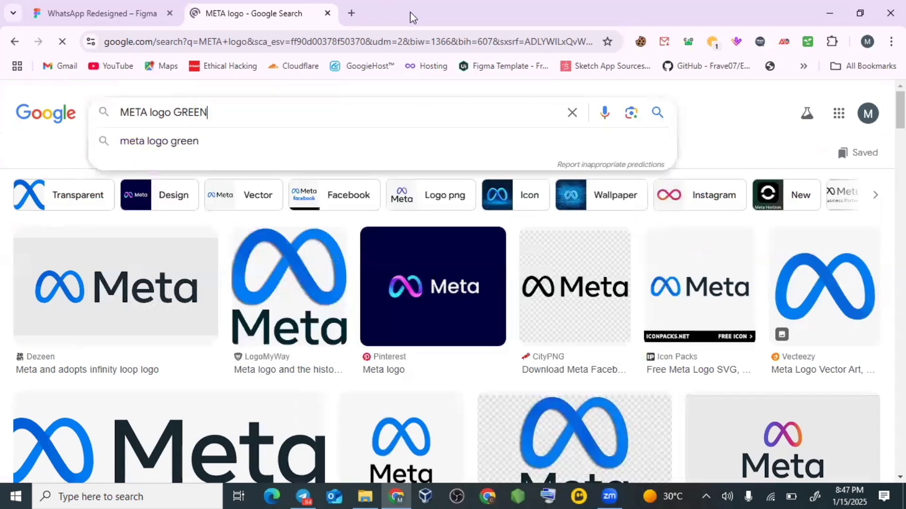
key("Return")
scroll(426, 319, "down", 8)
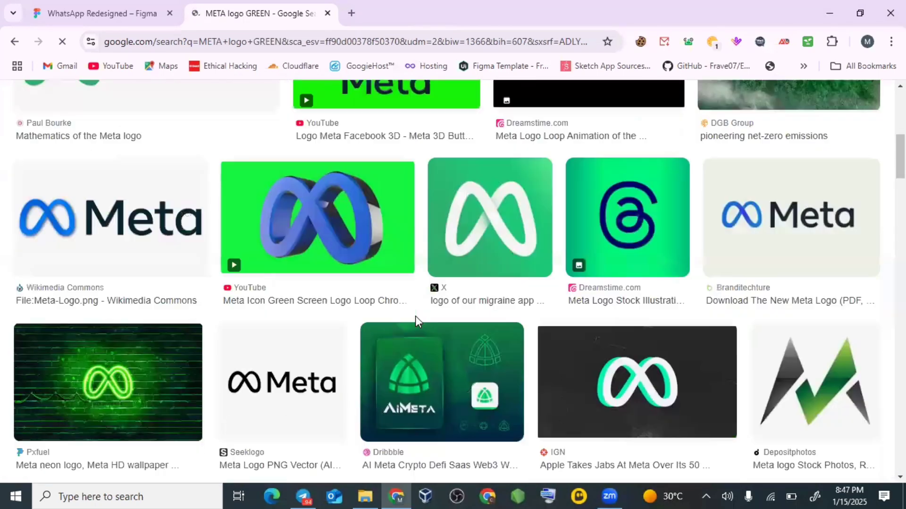
Browse the "META logo GREEN" image results for a suitable green Meta logo, and return to the "META logo" results
scroll(415, 316, "down", 10)
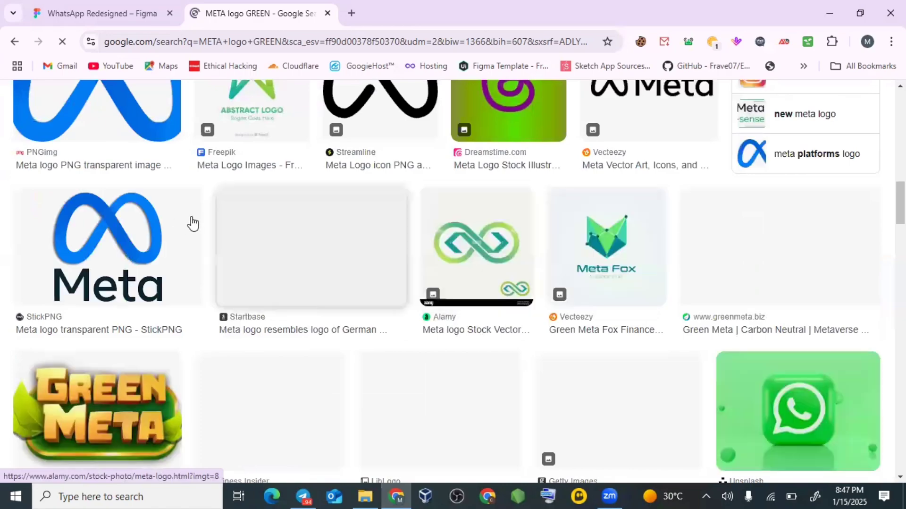
scroll(431, 265, "down", 6)
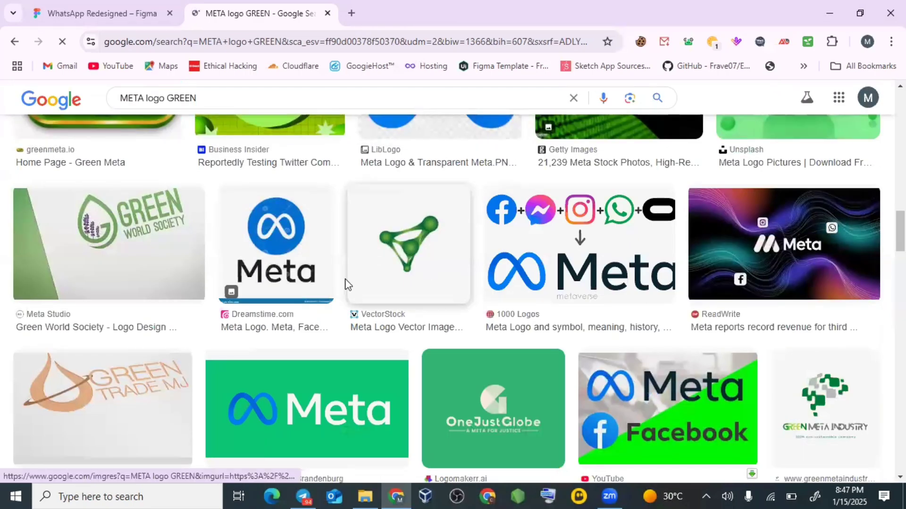
scroll(347, 283, "down", 5)
scroll(358, 288, "up", 12)
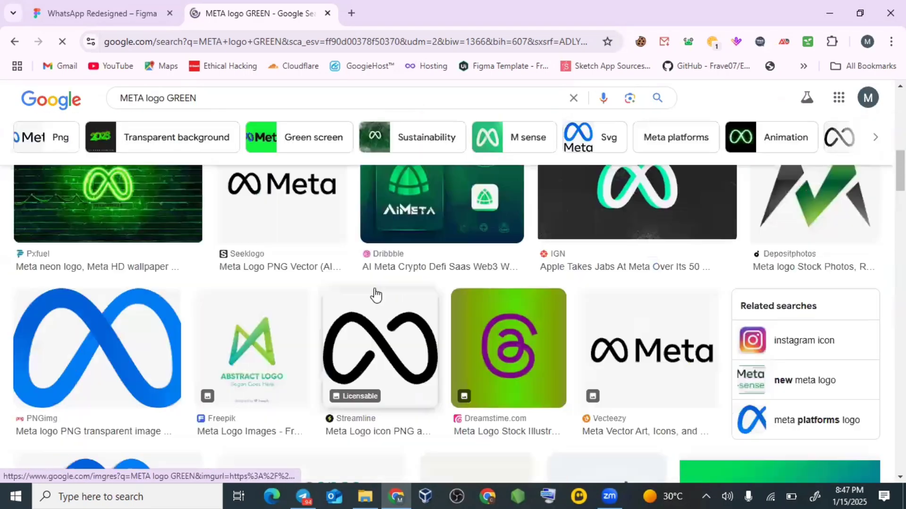
scroll(376, 293, "up", 8)
scroll(176, 346, "down", 5)
scroll(179, 338, "up", 2)
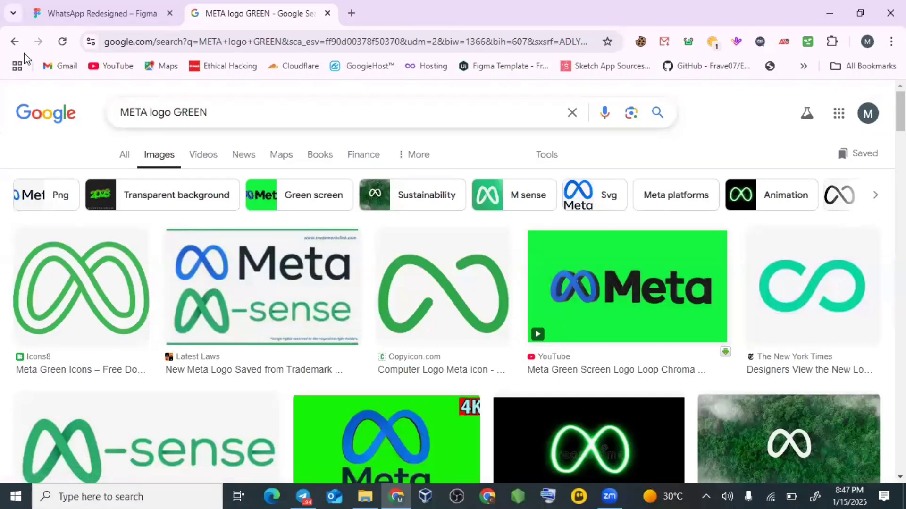
left_click(15, 42)
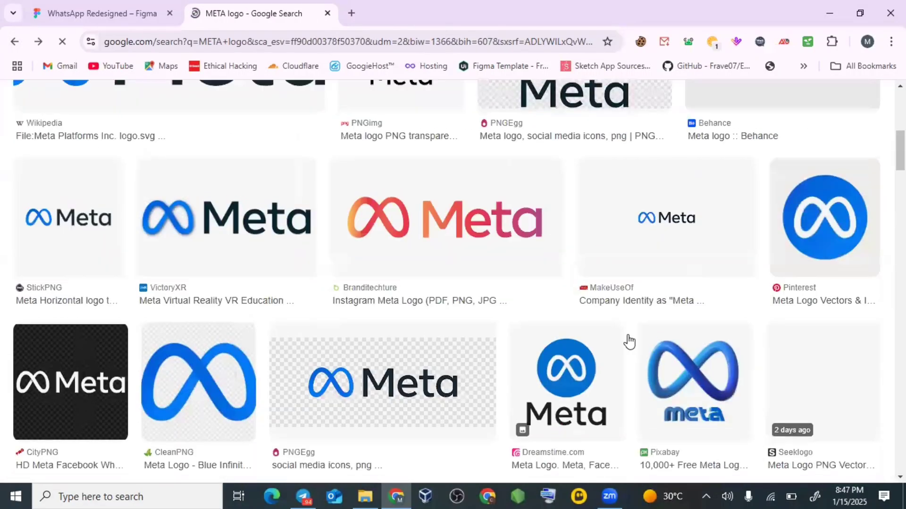
scroll(688, 262, "up", 2)
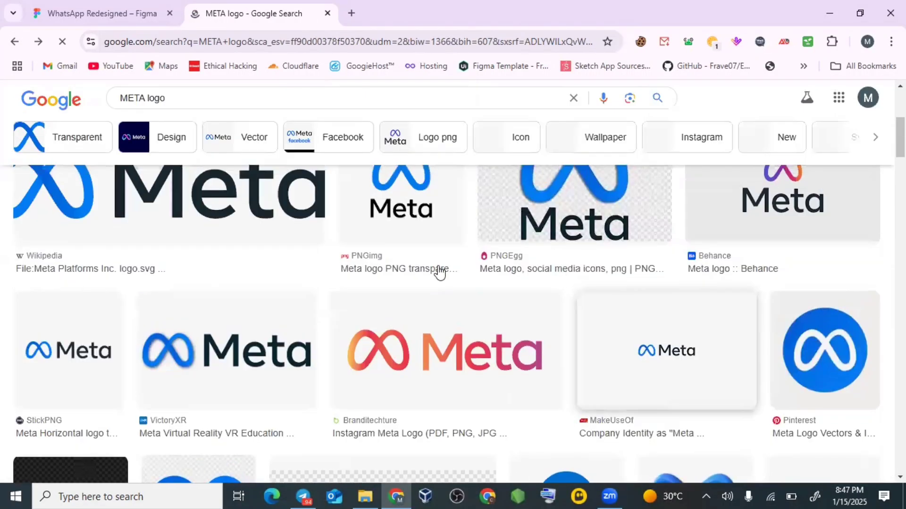
Switch to the Figma file and add the lowercase text "from" near the bottom of the Splash frame, at X 171, Y 720
left_click(115, 7)
scroll(340, 399, "up", 8)
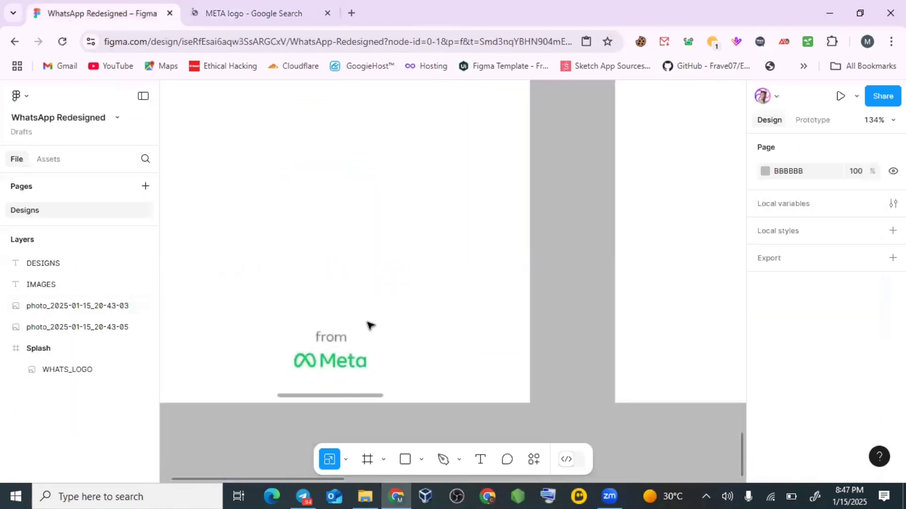
scroll(371, 325, "down", 6)
scroll(503, 339, "right", 3)
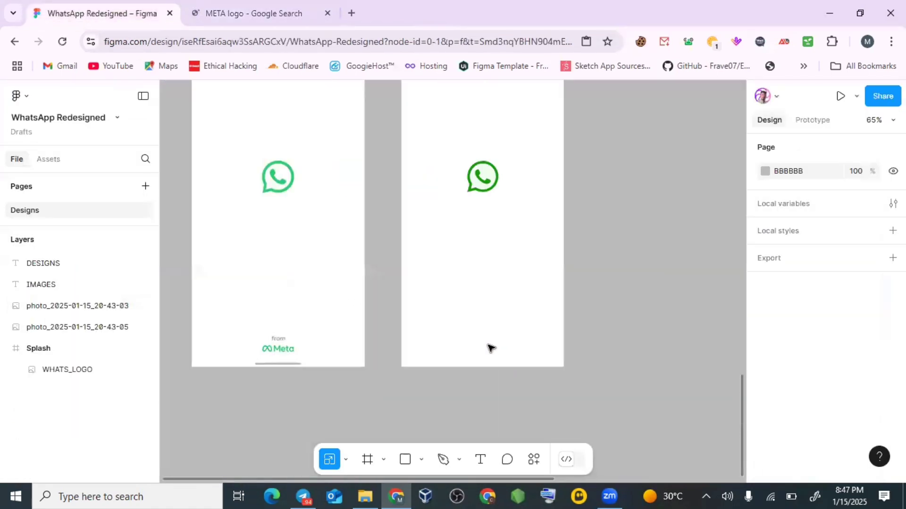
scroll(490, 348, "up", 3)
left_click(481, 459)
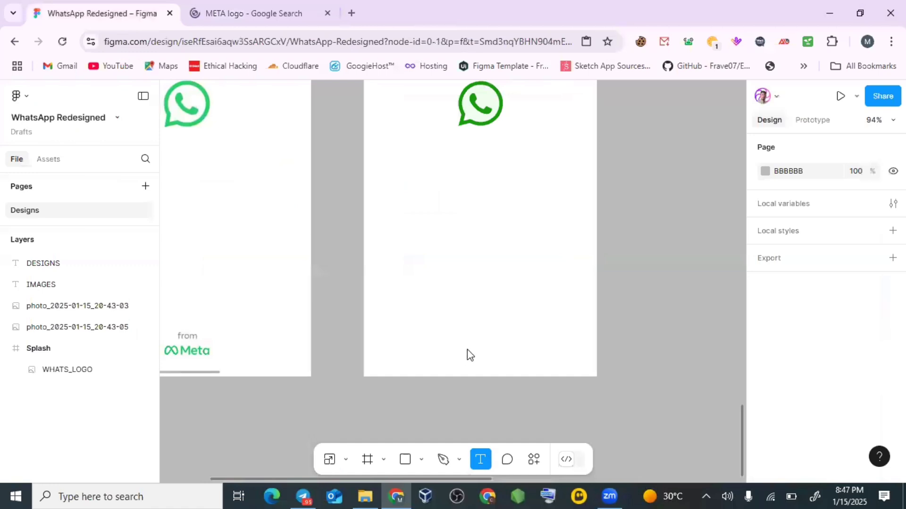
left_click(477, 344)
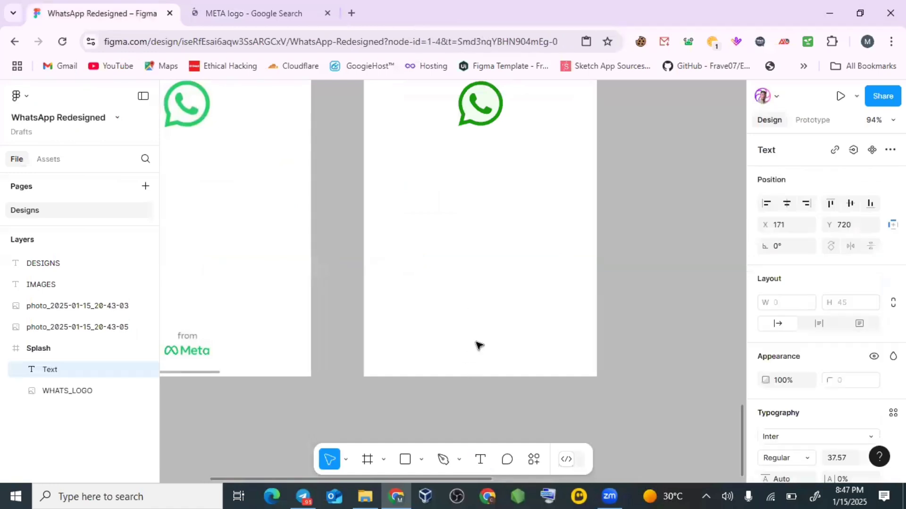
type("FROM")
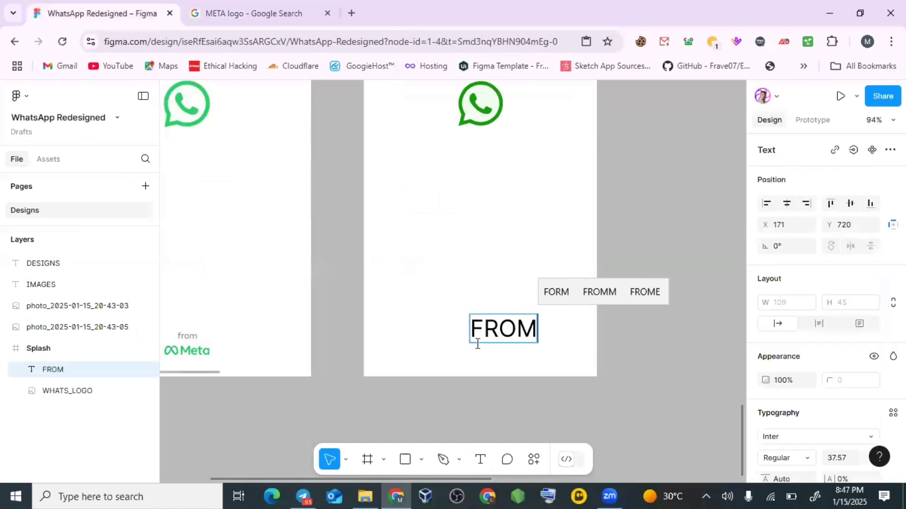
double_click(485, 329)
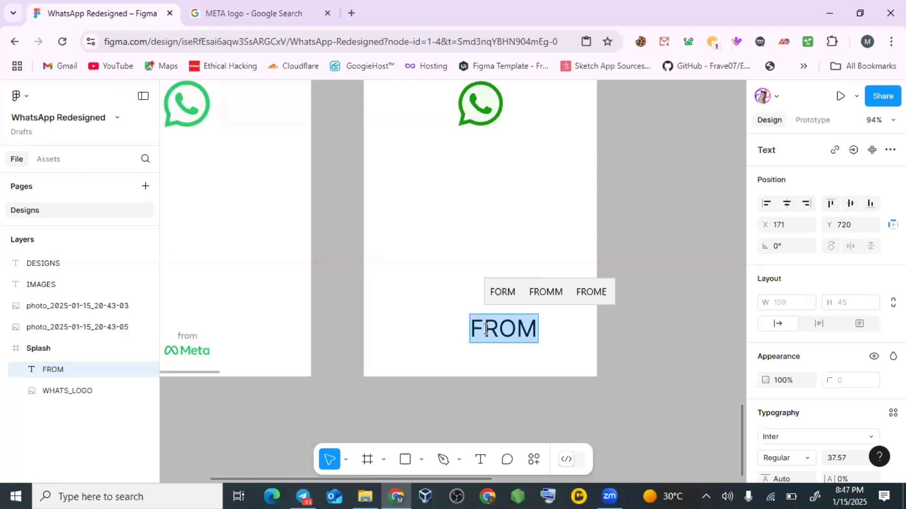
type("from")
key("Escape")
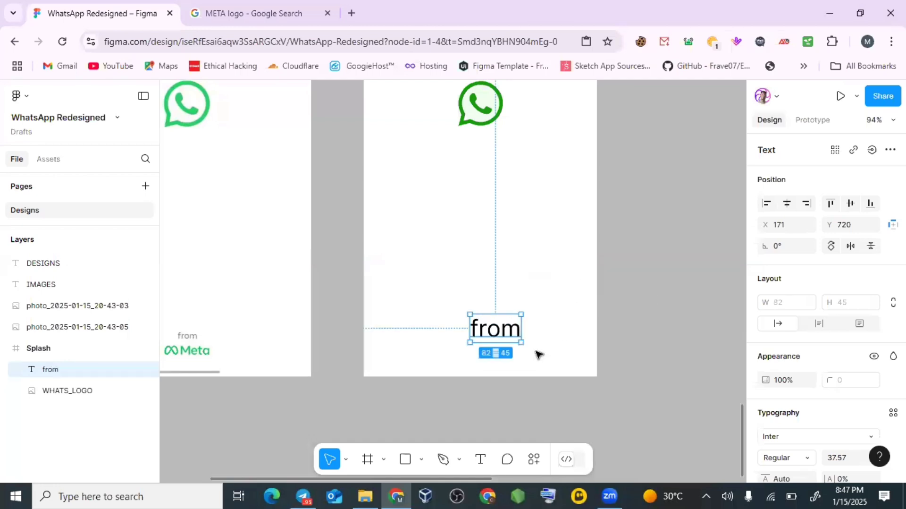
Scale the "from" text down to about 48 × 27 and compare it with the caption in the reference screenshot
key("k")
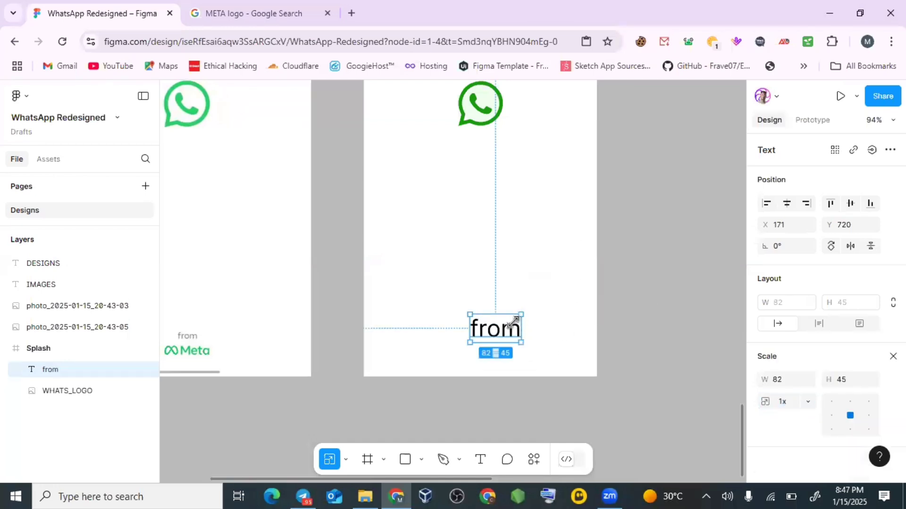
left_click_drag(519, 315, 500, 329)
scroll(441, 337, "up", 5)
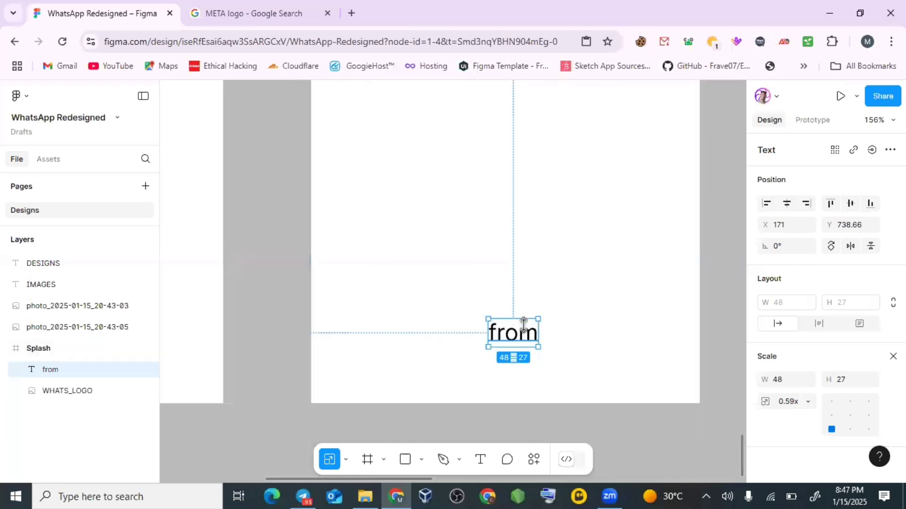
scroll(353, 326, "down", 5)
scroll(194, 336, "left", 3)
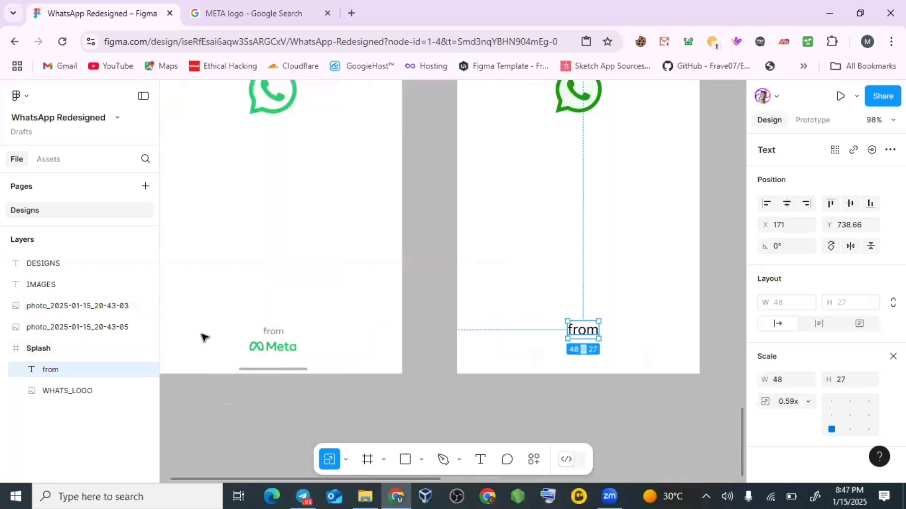
scroll(482, 349, "right", 3)
scroll(457, 347, "up", 4)
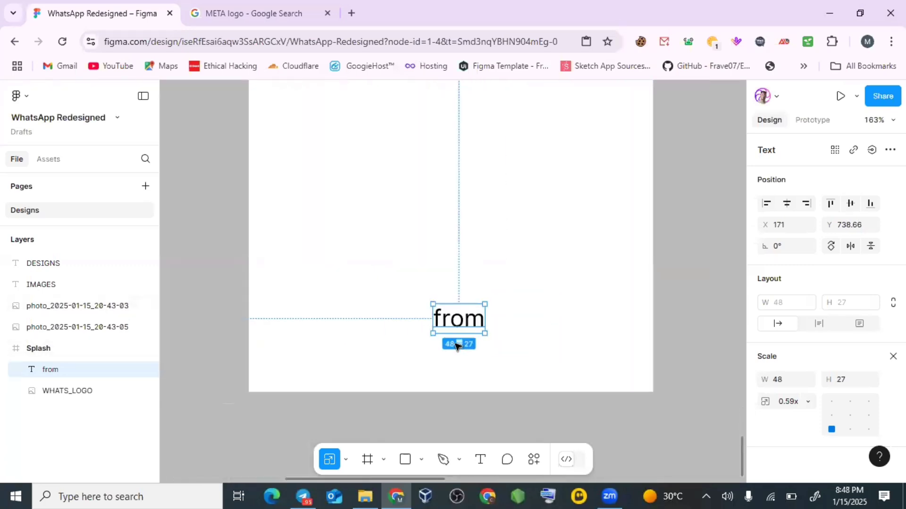
scroll(457, 346, "up", 4)
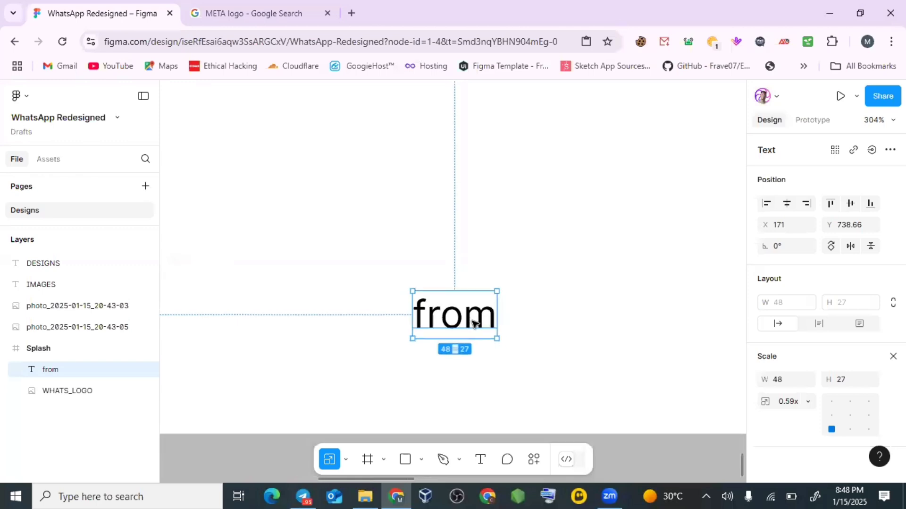
scroll(474, 322, "down", 3)
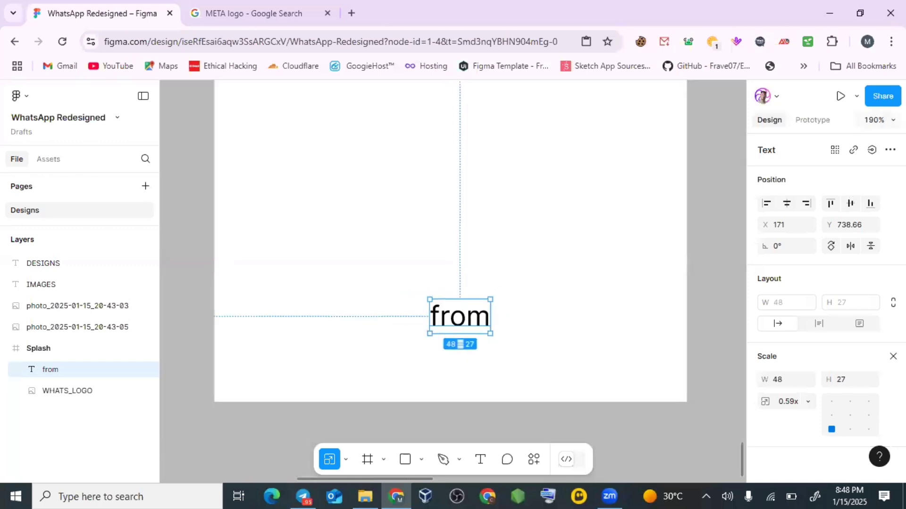
key("ctrl+plus")
key("ctrl+plus")
key("ctrl+plus")
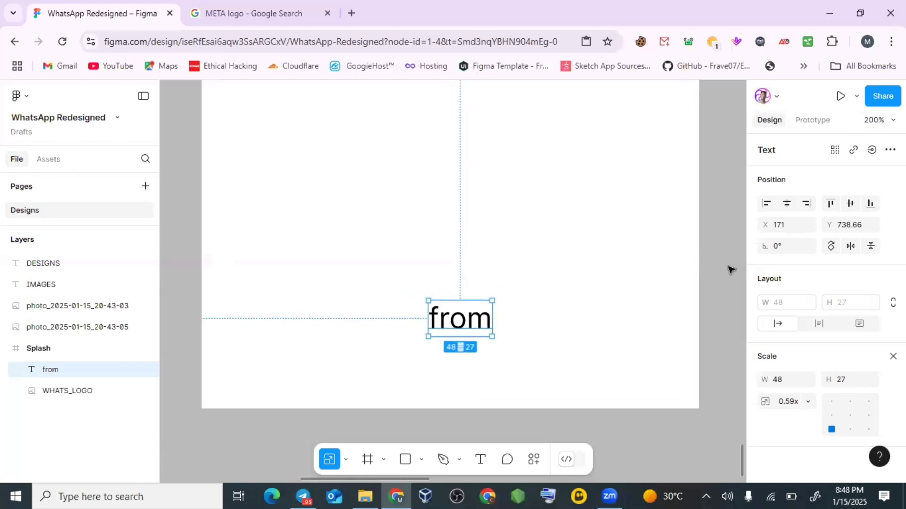
key("ctrl+minus")
key("ctrl+minus")
key("ctrl+minus")
key("ctrl+minus")
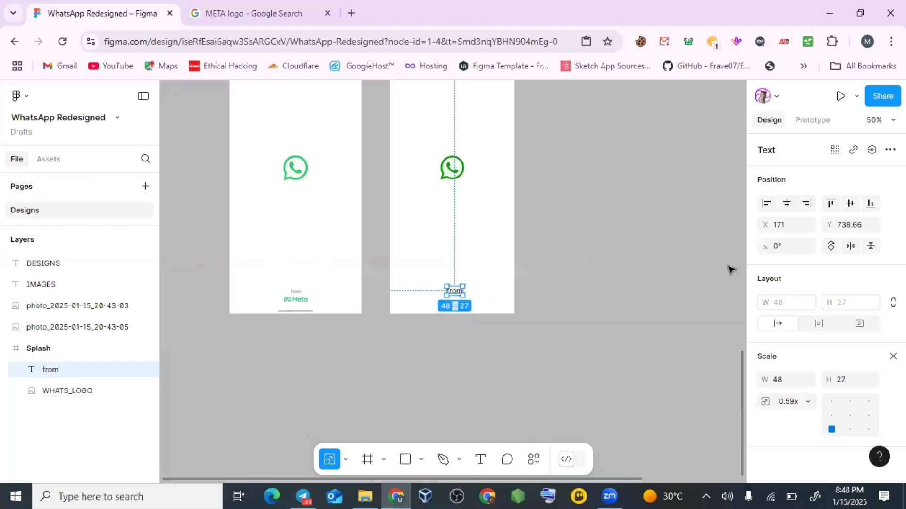
key("ctrl+plus")
key("ctrl+plus")
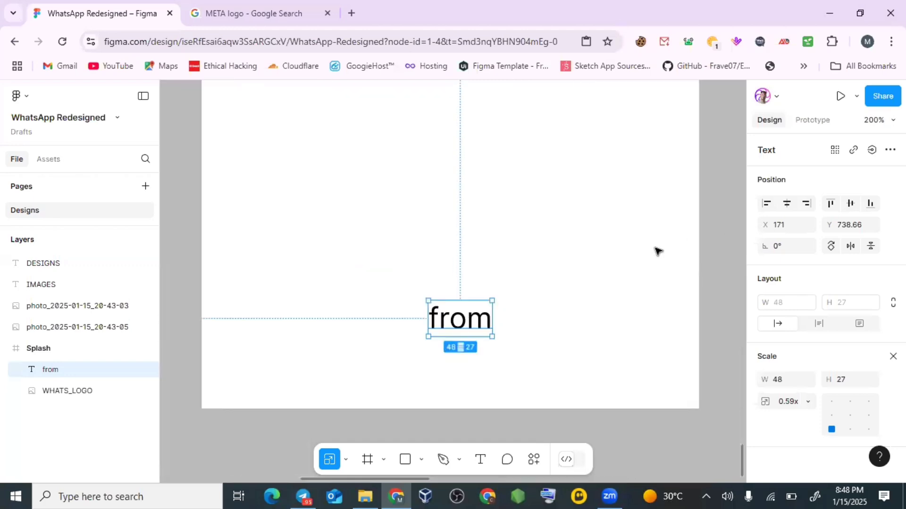
Demonstrate the Move and Scale tools and scale the "from" text down to about 31 × 17
key("k")
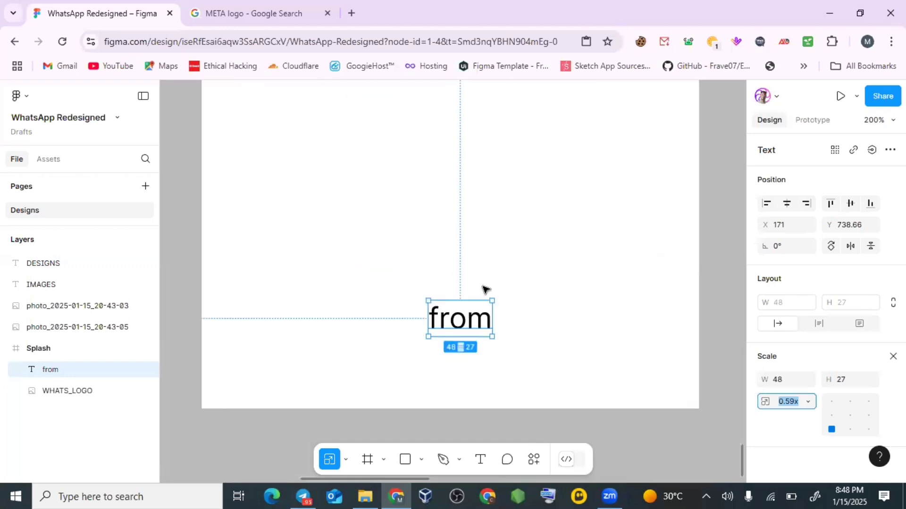
left_click(344, 456)
left_click(348, 454)
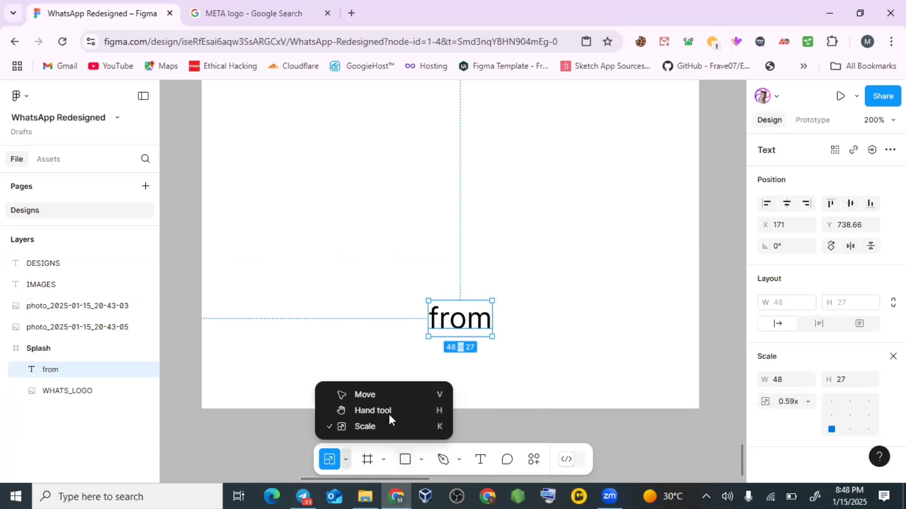
key("v")
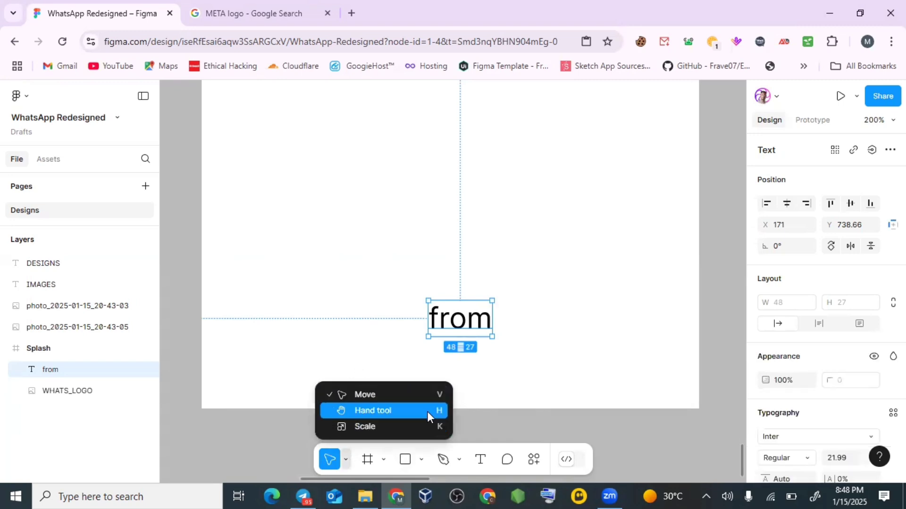
key("k")
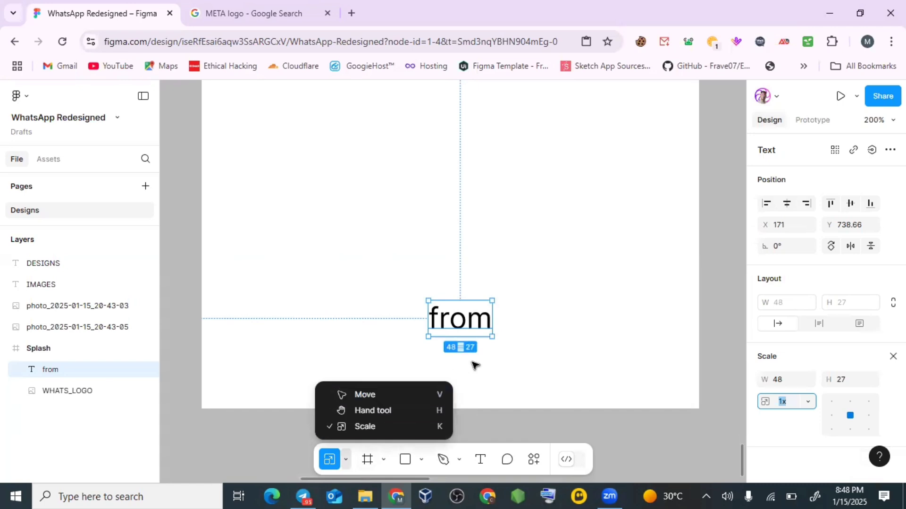
left_click_drag(493, 334, 453, 324)
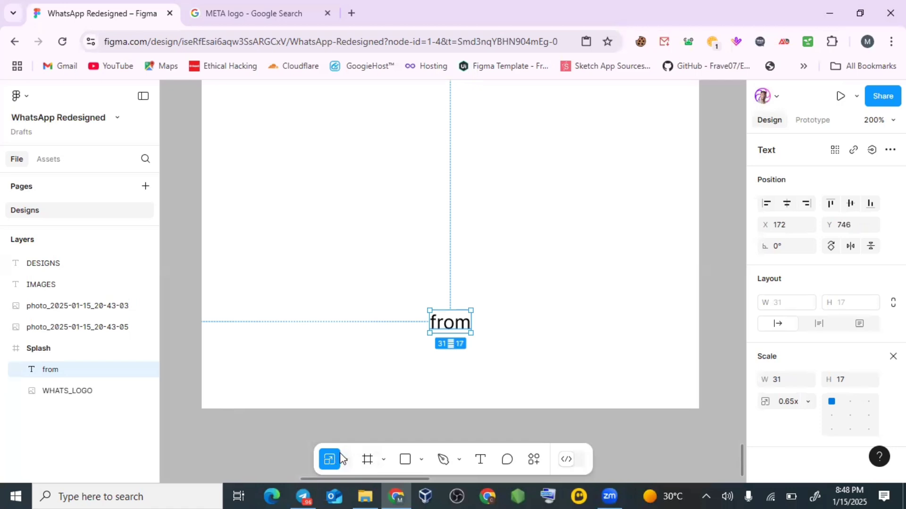
Scale the "from" text up to about 68 × 37
key("v")
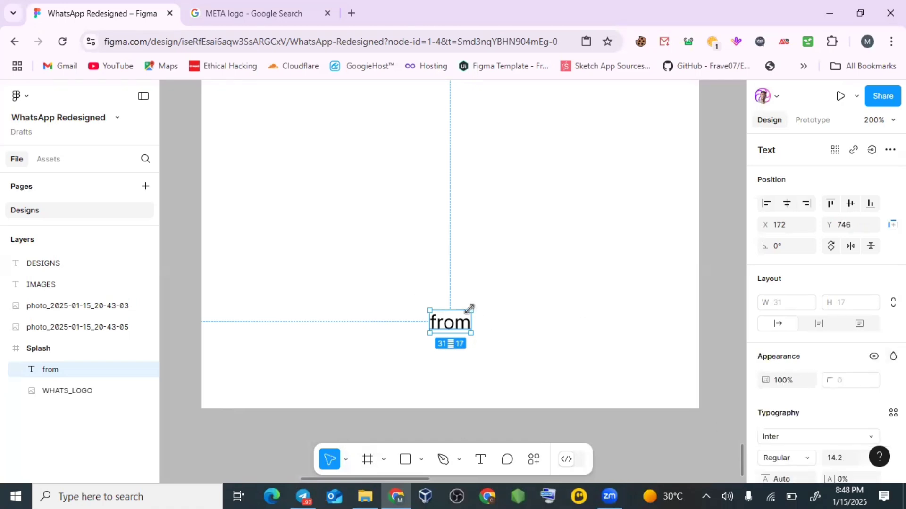
key("k")
left_click_drag(517, 281, 520, 284)
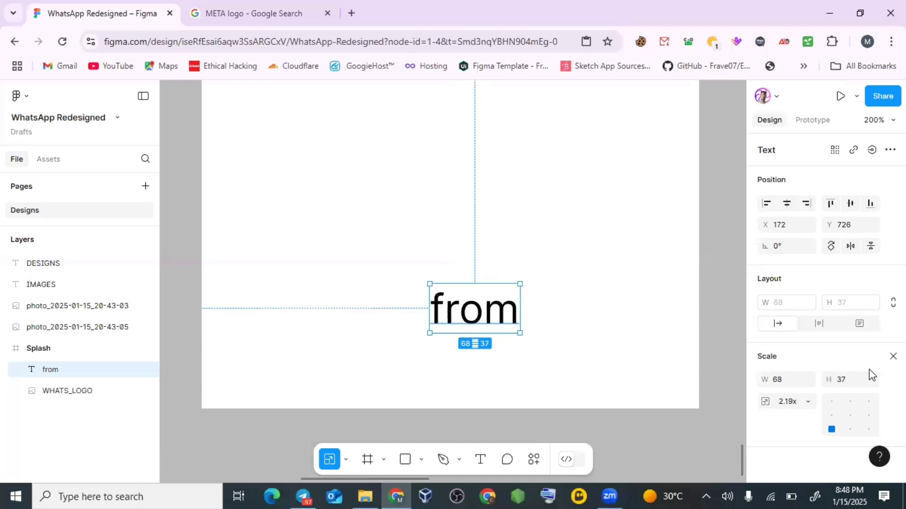
Try font size 12 on the "from" text, compare it with the reference caption, and set the font size to 14
left_click(477, 462)
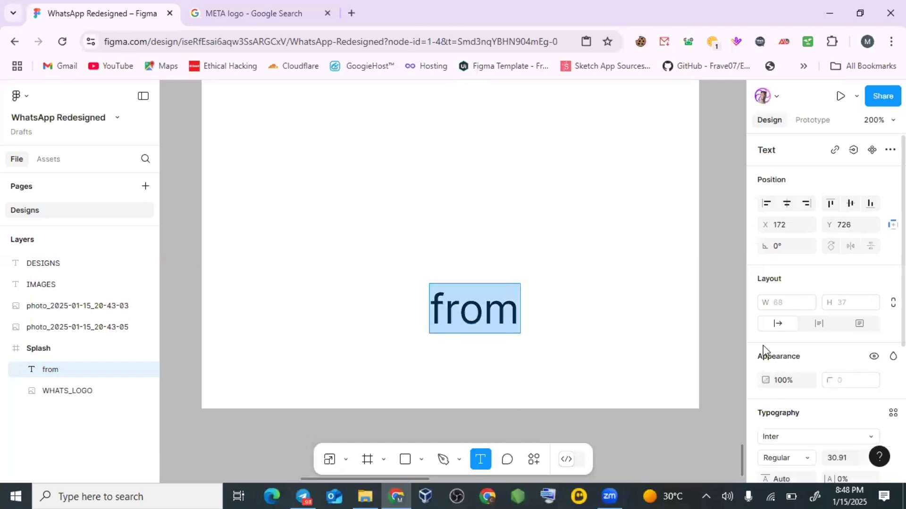
scroll(878, 368, "down", 5)
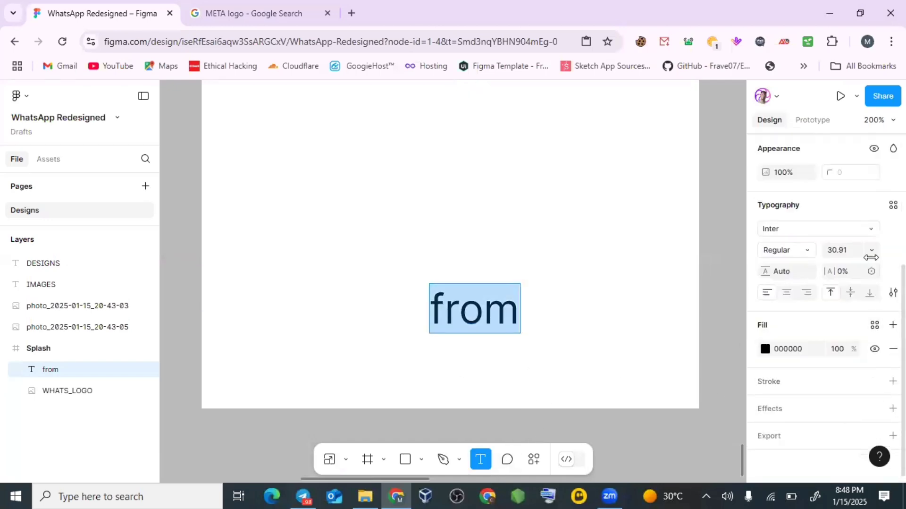
left_click(874, 252)
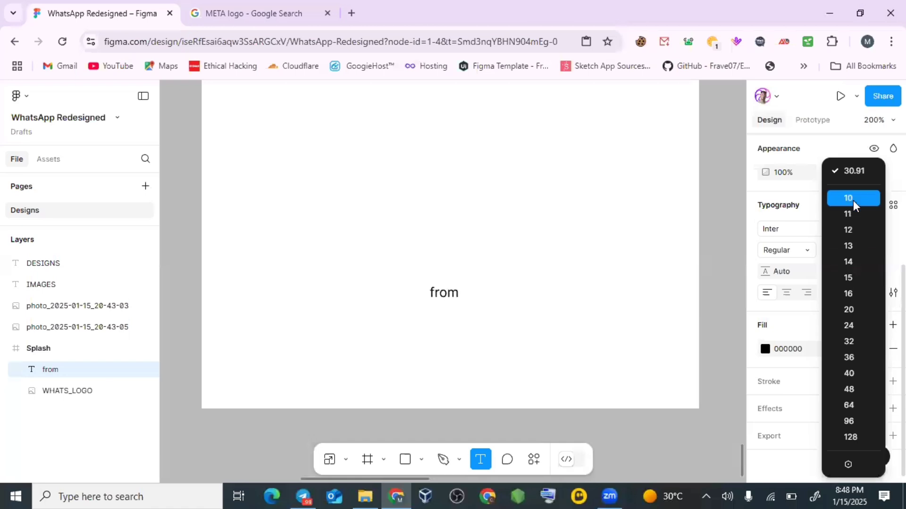
left_click(854, 226)
scroll(470, 312, "left", 11)
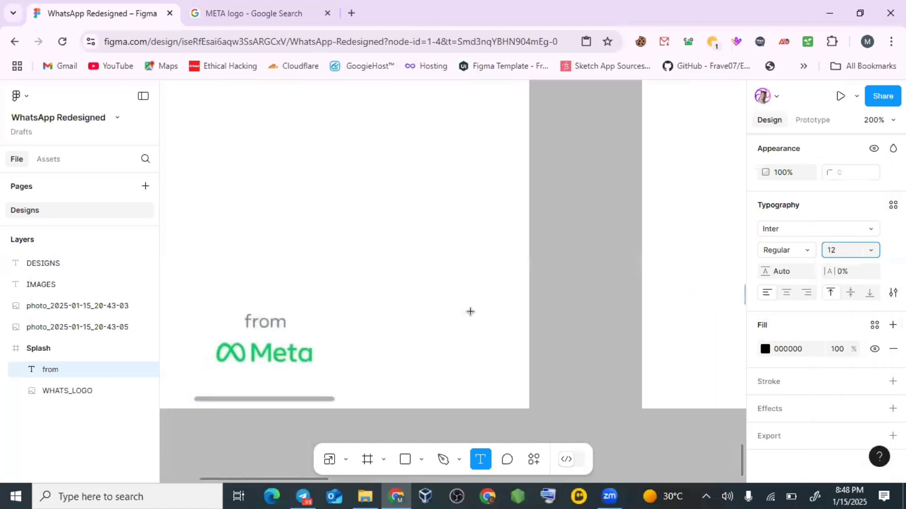
scroll(471, 312, "right", 10)
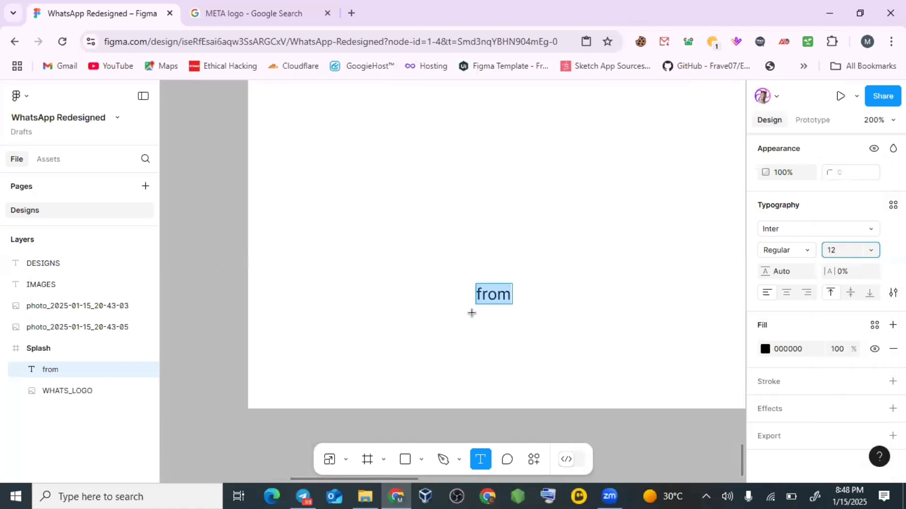
left_click(871, 249)
left_click(853, 267)
scroll(661, 300, "down", 5)
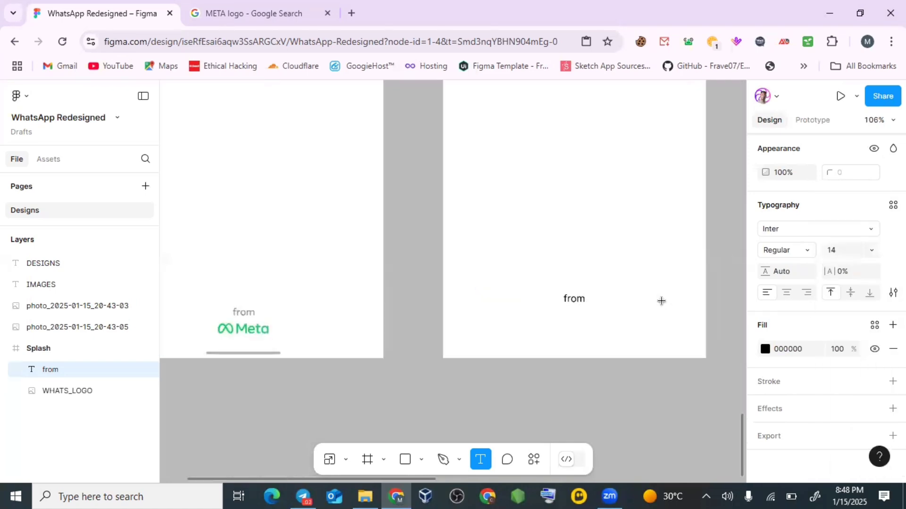
scroll(661, 300, "up", 5)
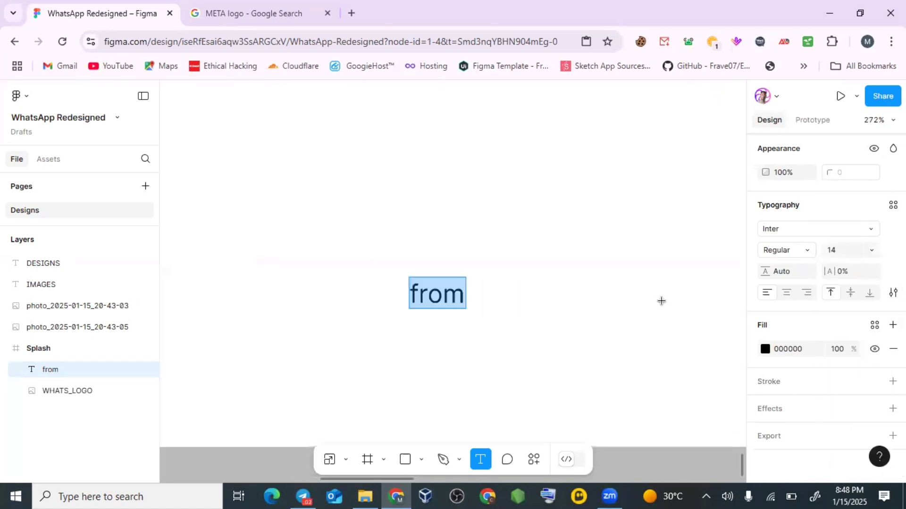
scroll(661, 300, "down", 2)
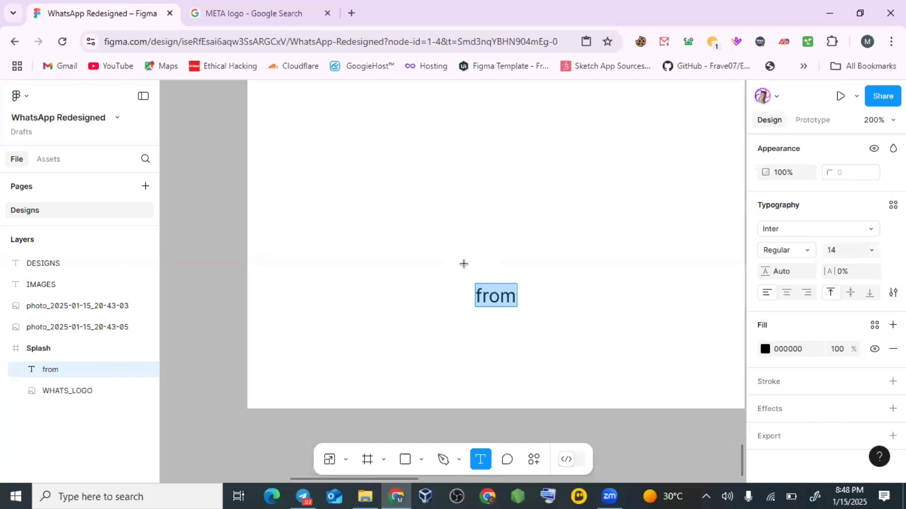
left_click(549, 193)
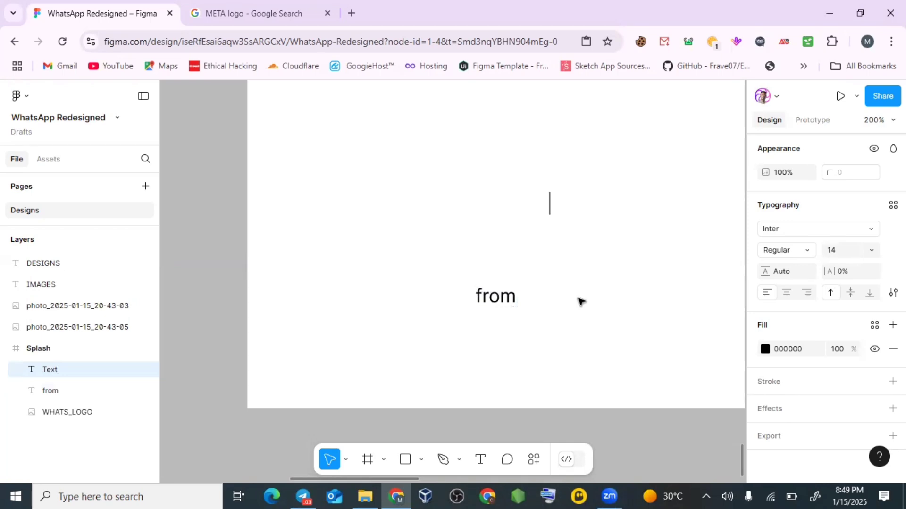
left_click(613, 302)
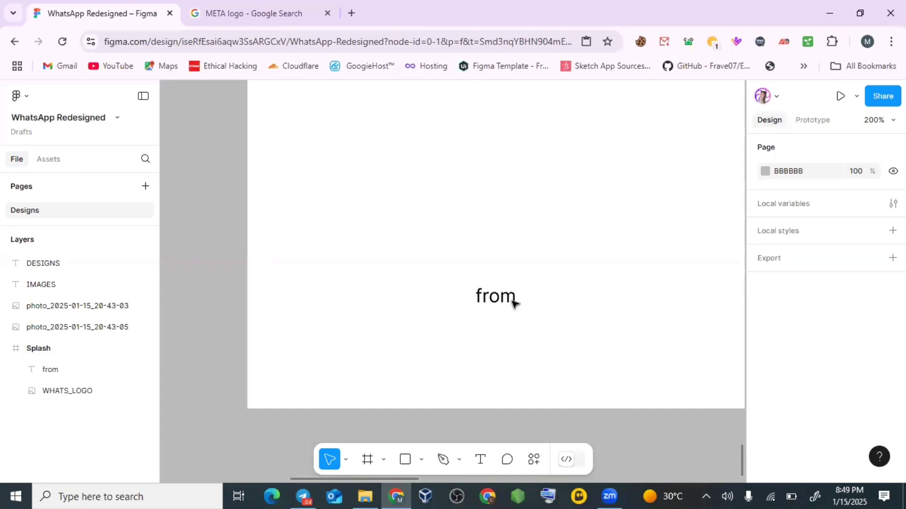
Move the "from" text slightly lower in the Splash frame and compare it with the reference caption
left_click_drag(509, 302, 526, 320)
scroll(840, 368, "down", 5)
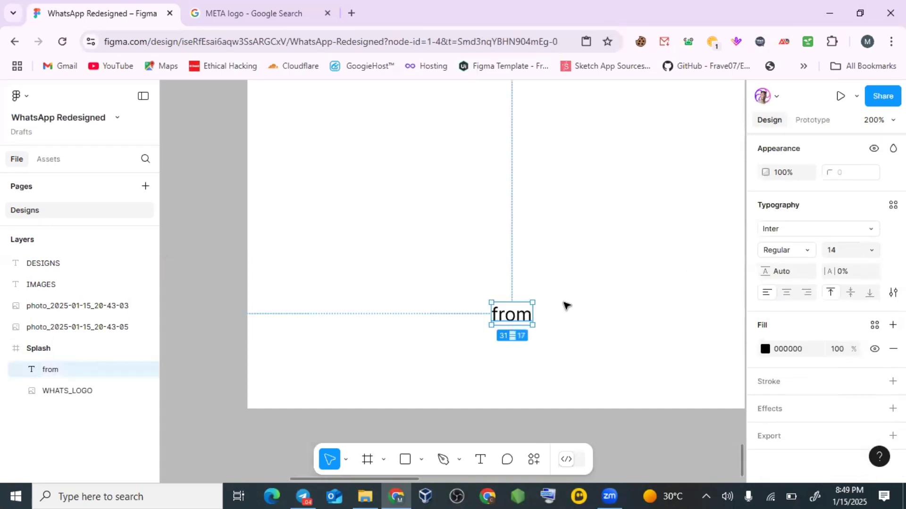
scroll(327, 349, "left", 10)
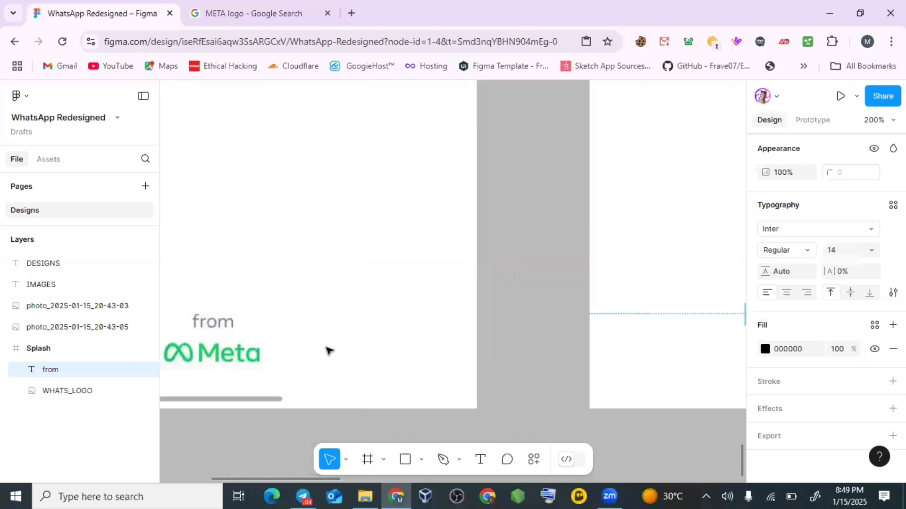
scroll(345, 321, "right", 10)
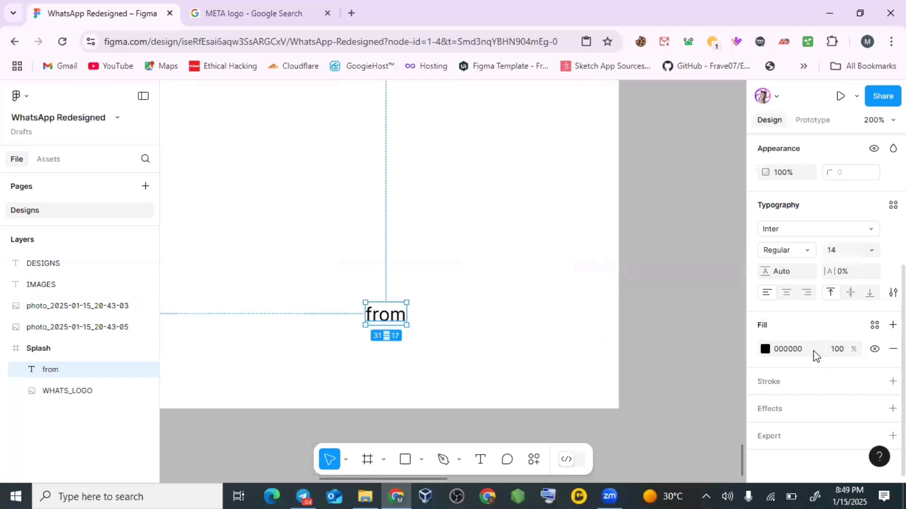
Try fill colours 727272 and 2B2B2B on the "from" text
left_click(764, 349)
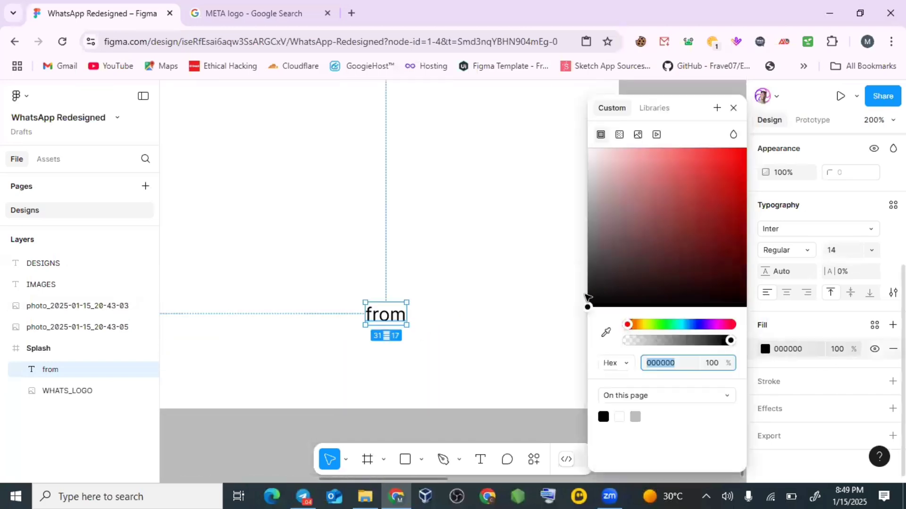
left_click_drag(588, 306, 587, 235)
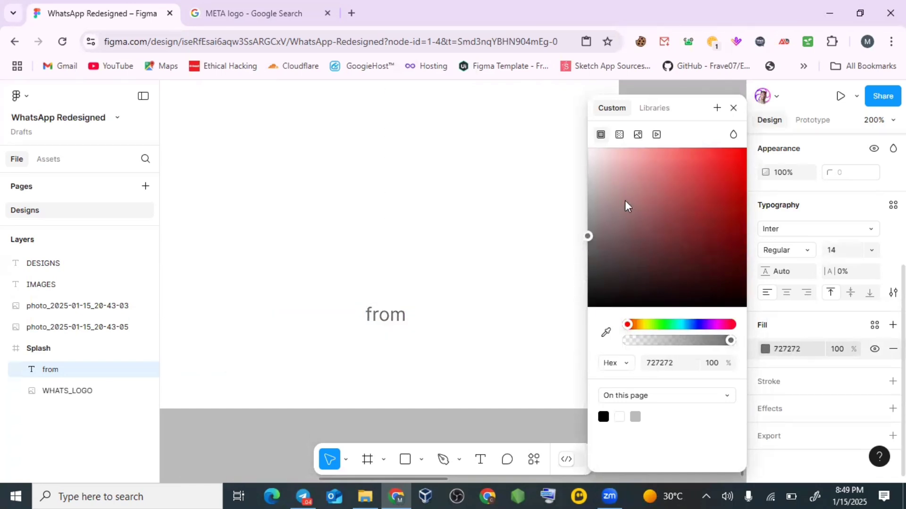
left_click(803, 352)
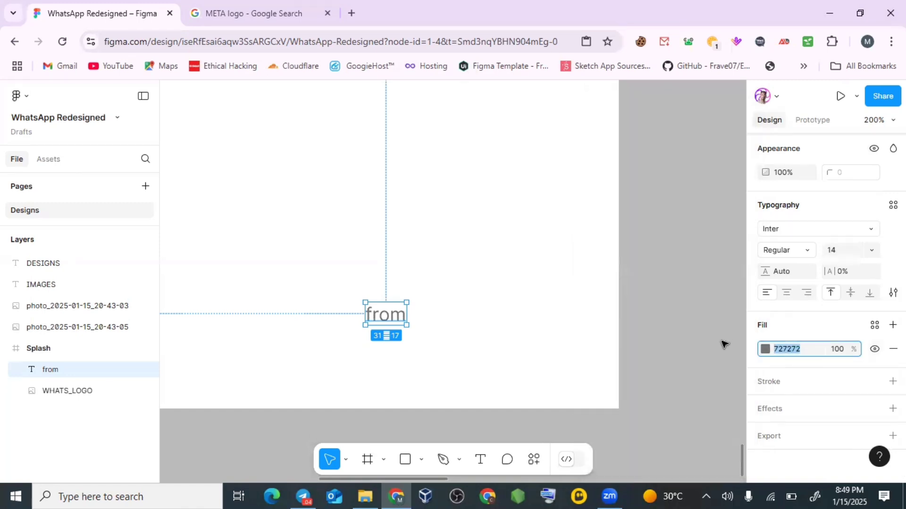
type("2b2b2b")
key("Return")
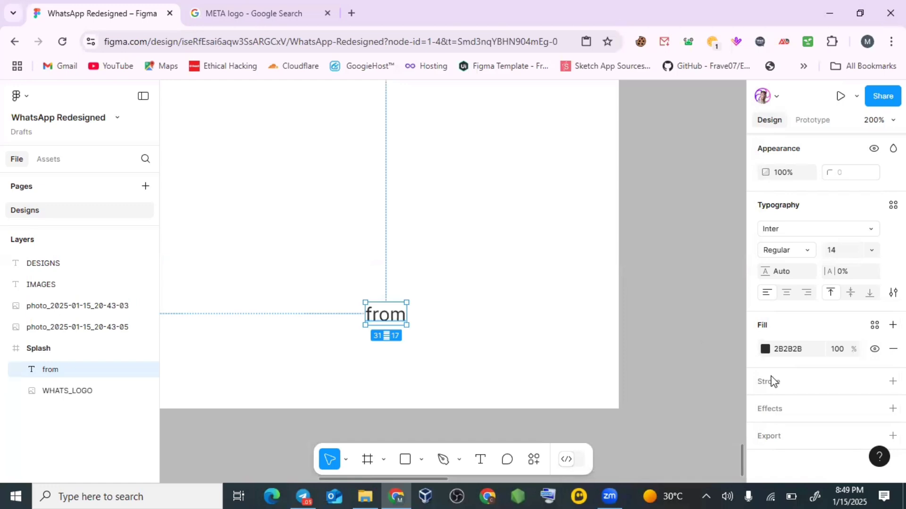
Try fill colour 5B5B5B on the "from" text and compare it with the reference caption
left_click(799, 357)
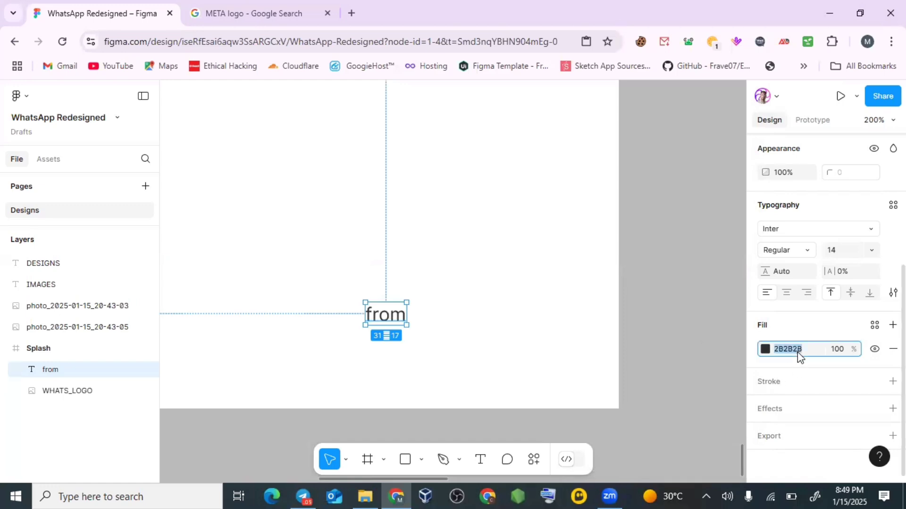
type("5b5b5b")
key("Return")
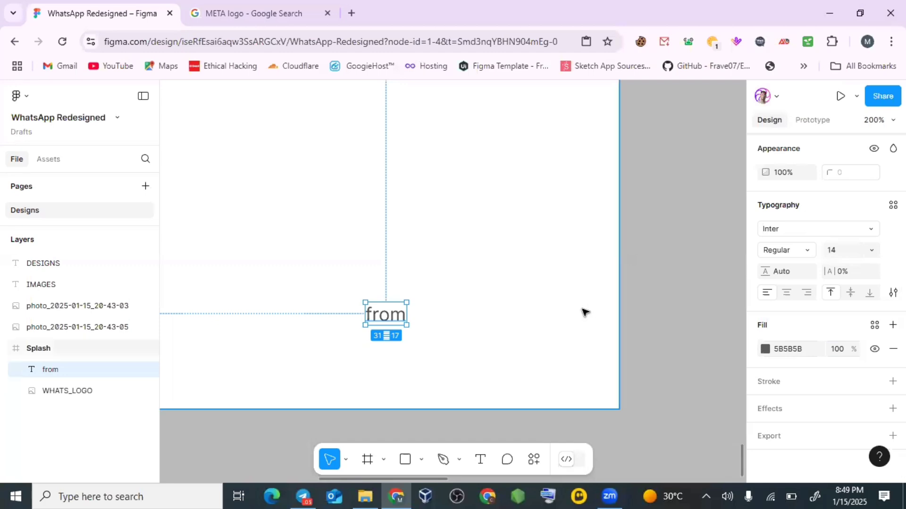
key("shift+0")
left_click(608, 297)
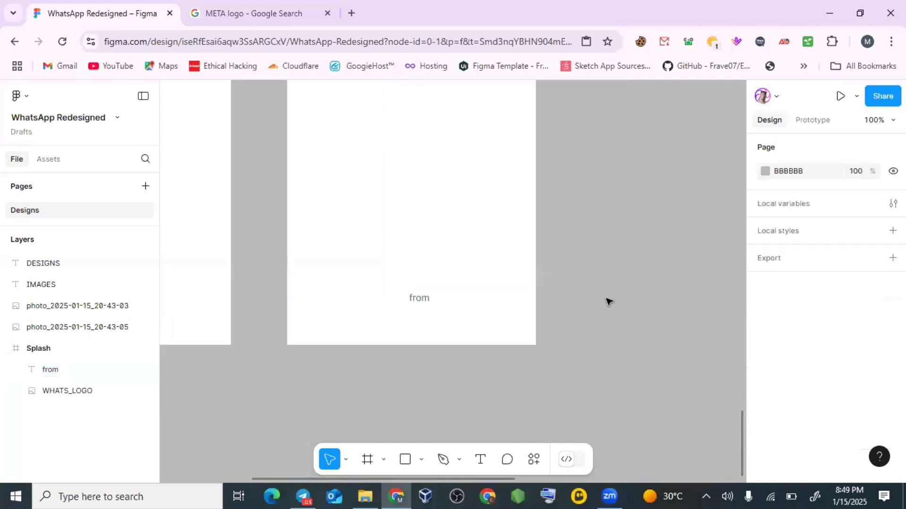
scroll(607, 297, "left", 4)
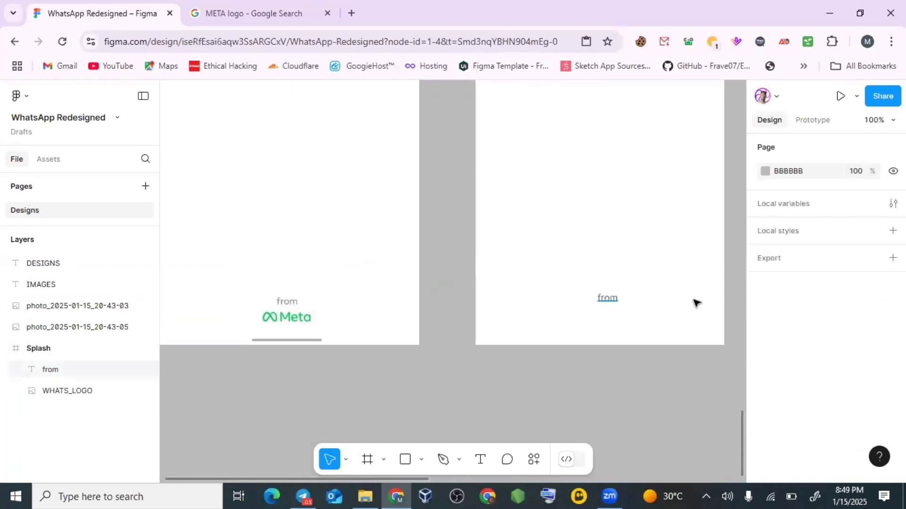
Set the "from" text's font size to 15 and centre it horizontally in the Splash frame
left_click(607, 298)
scroll(842, 378, "down", 4)
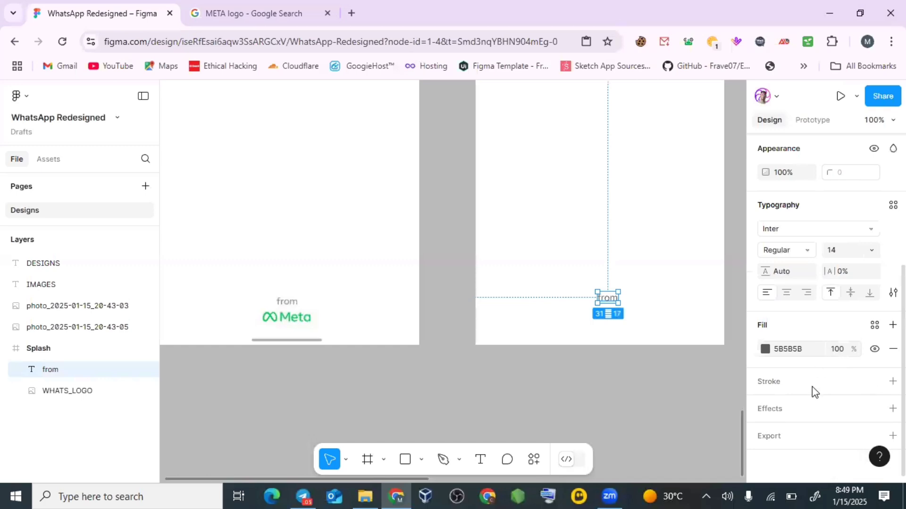
left_click(872, 250)
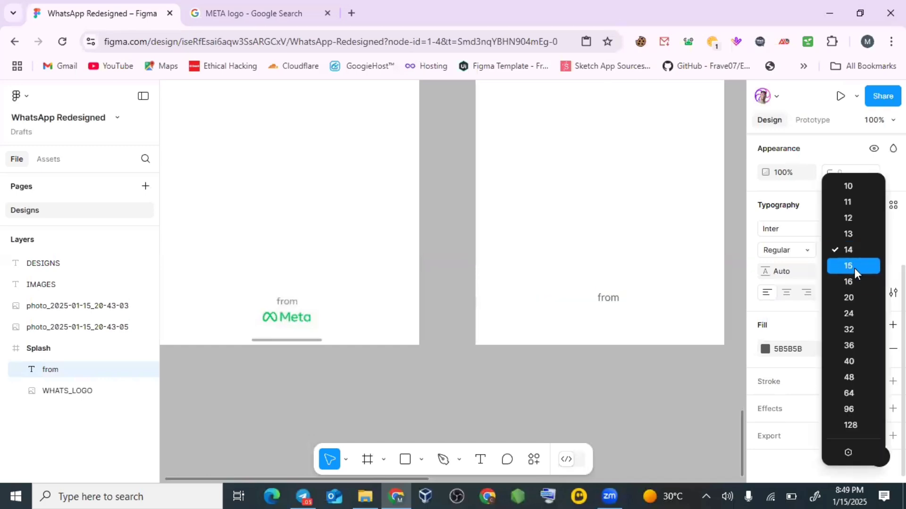
left_click(853, 267)
scroll(819, 221, "up", 4)
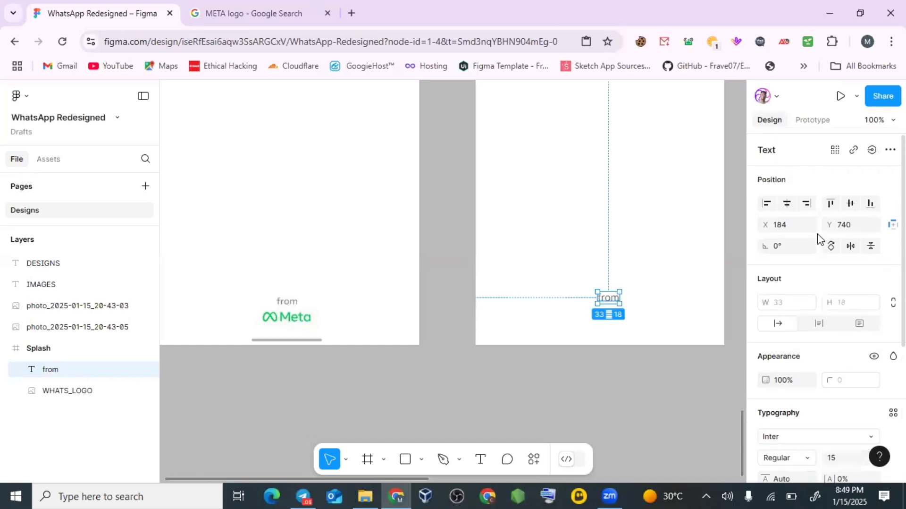
left_click(787, 203)
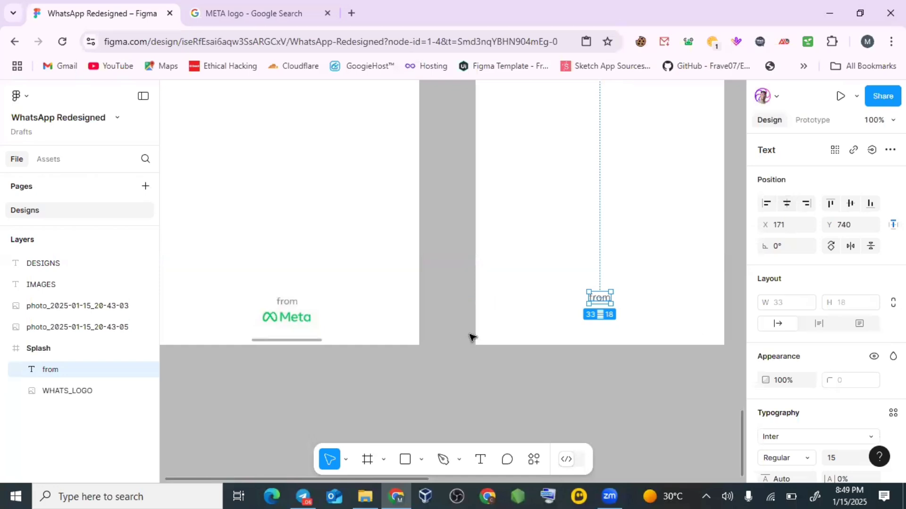
Draw a slice of about 106 × 28 around the Meta logo in the reference screenshot
scroll(215, 229, "down", 1)
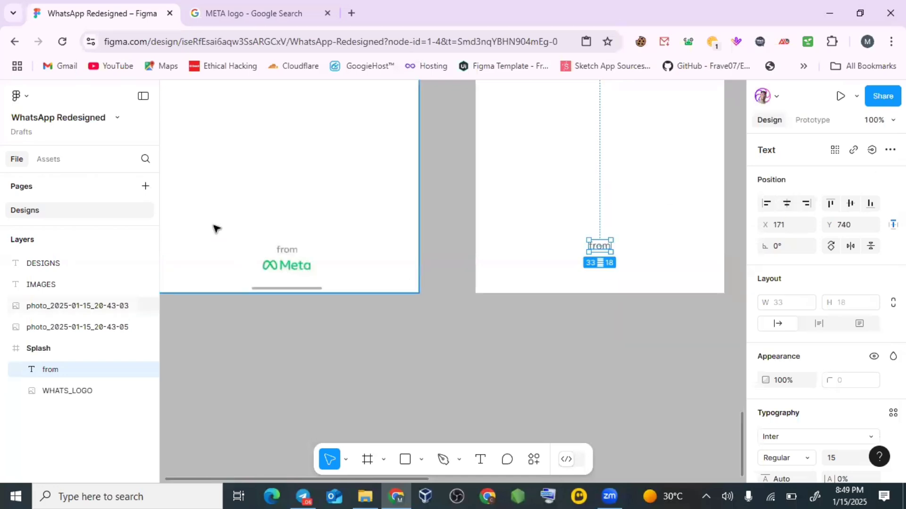
left_click(293, 266)
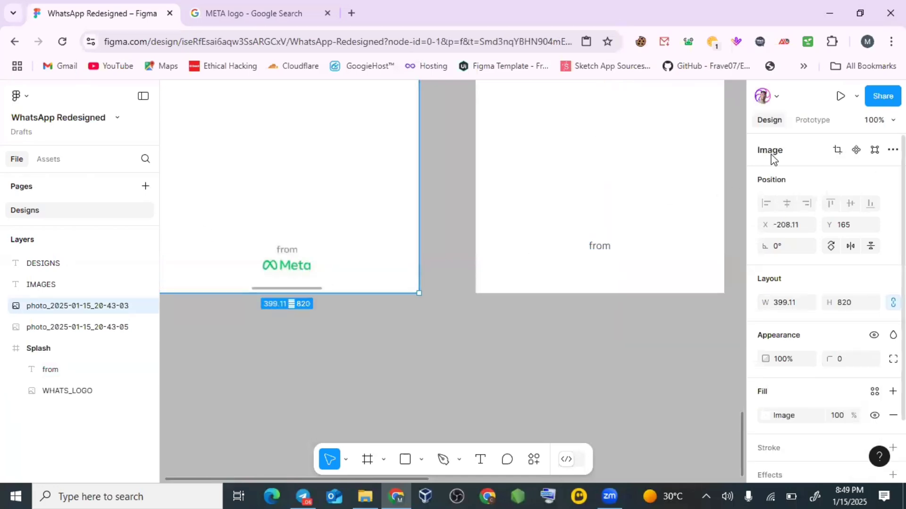
left_click(385, 460)
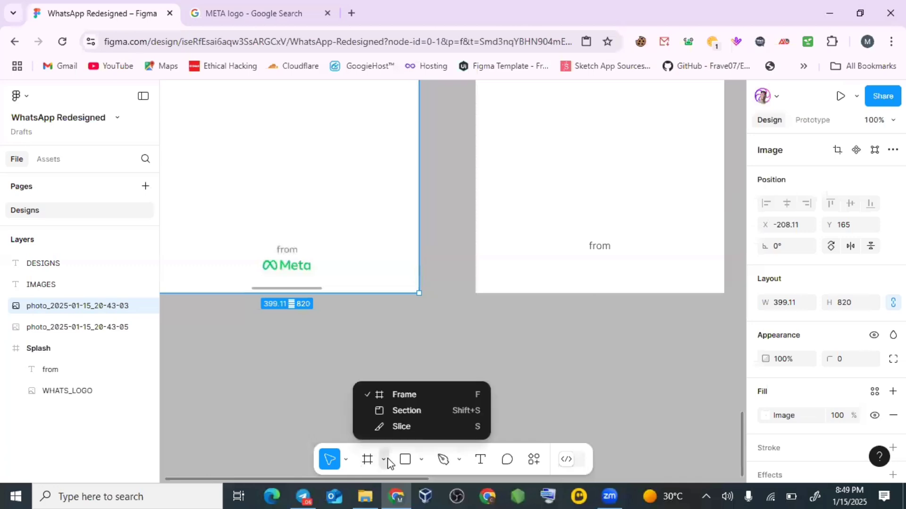
left_click(400, 427)
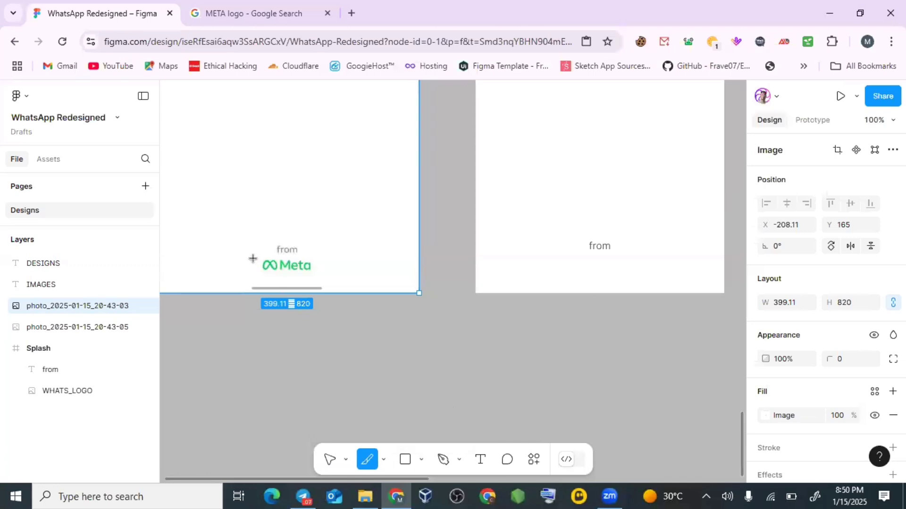
left_click_drag(252, 254, 323, 275)
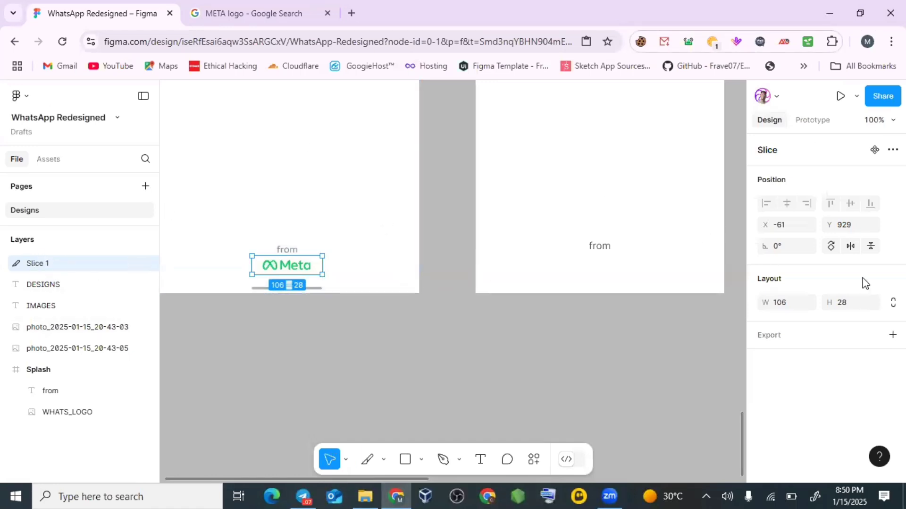
Add a 2x PNG export setting to the Meta logo slice and export it
left_click(893, 335)
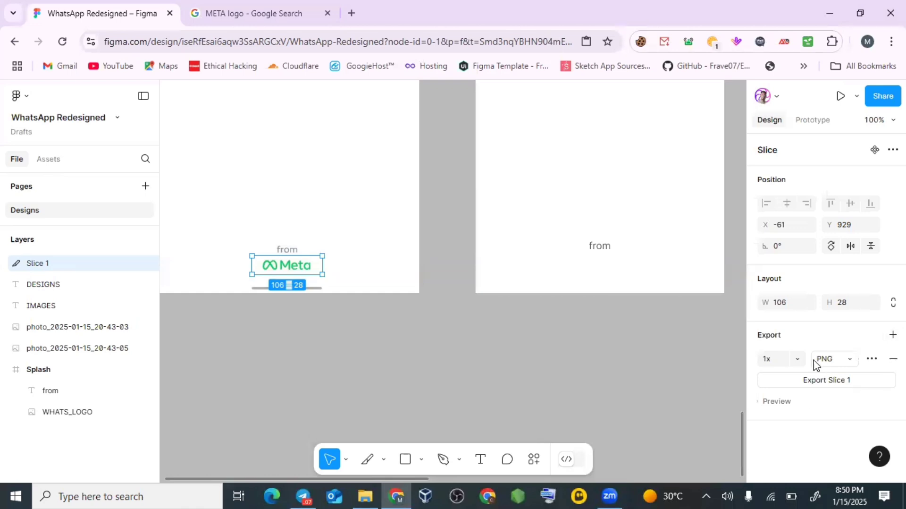
left_click(797, 358)
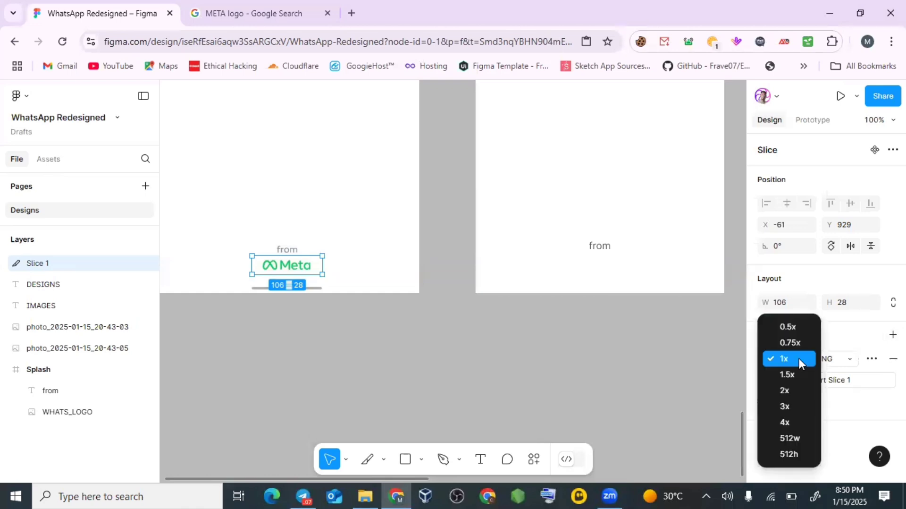
left_click(785, 389)
left_click(835, 384)
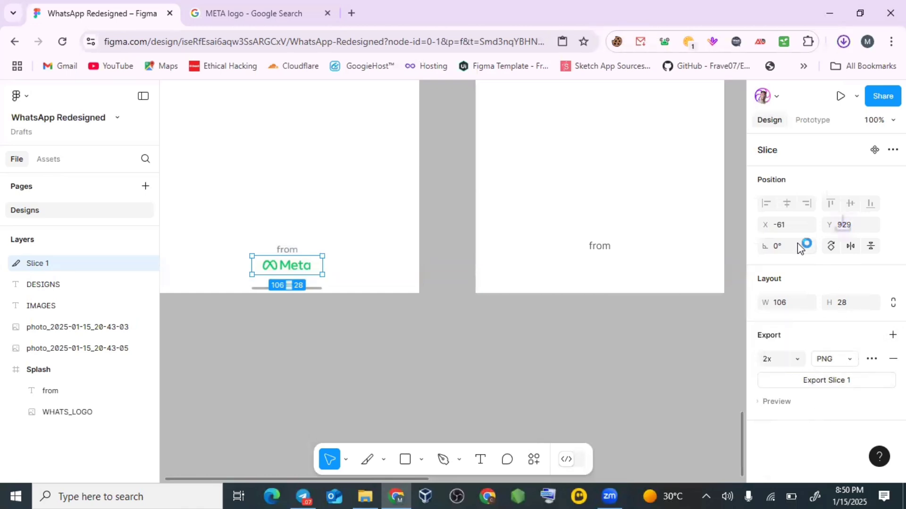
Set the fill of the "from" text in the Splash frame to grey 707070
scroll(661, 248, "up", 2)
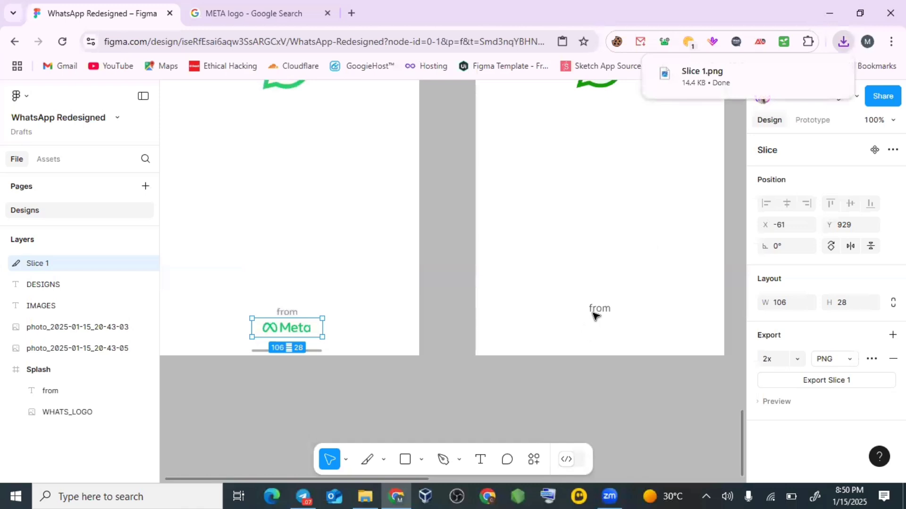
left_click(594, 311)
scroll(798, 377, "down", 4)
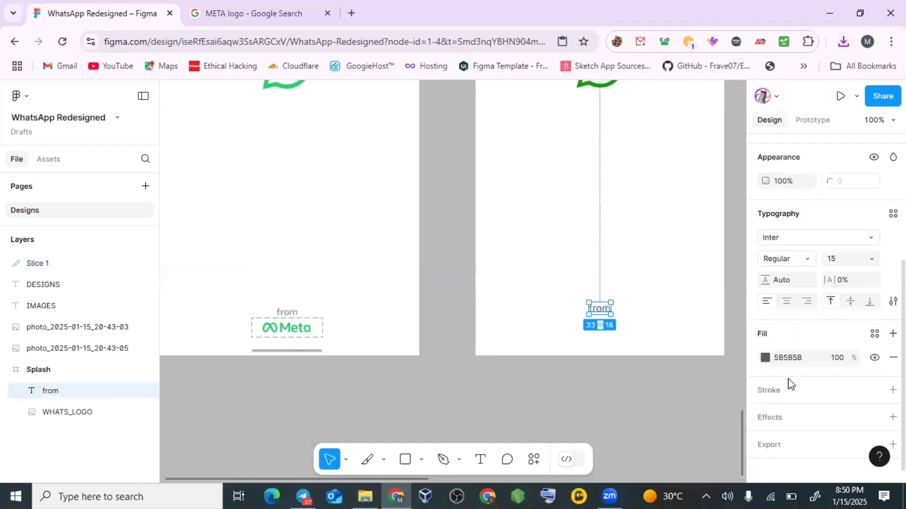
left_click(764, 357)
left_click_drag(591, 243, 585, 239)
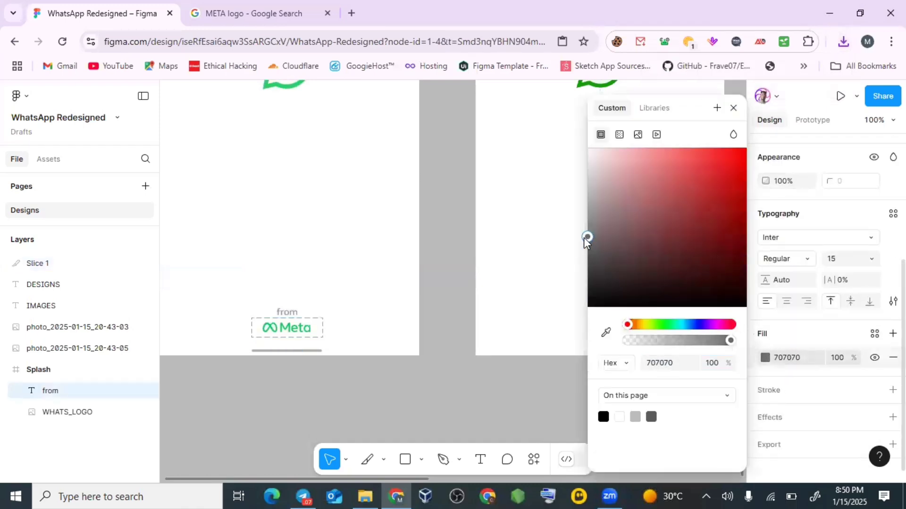
left_click(733, 107)
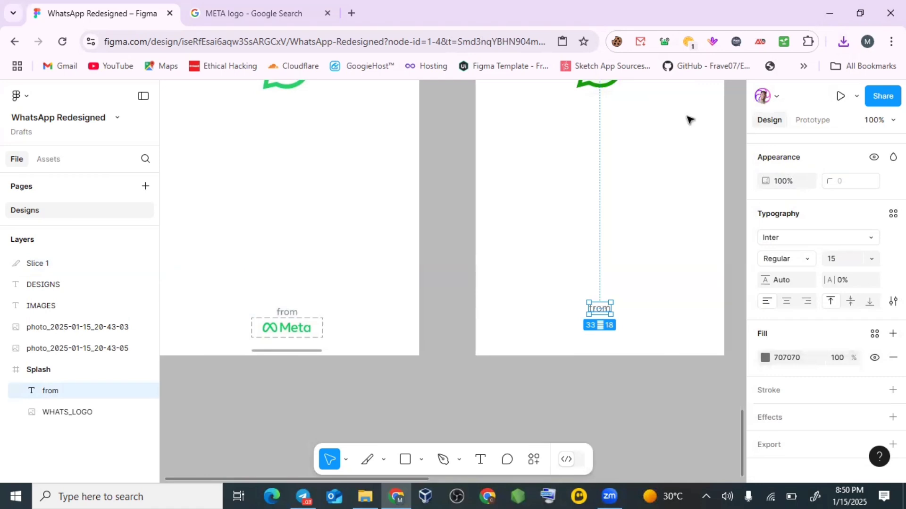
Place the downloaded Slice 1.png beneath the "from" text and centre it horizontally in the Splash frame
left_click(844, 43)
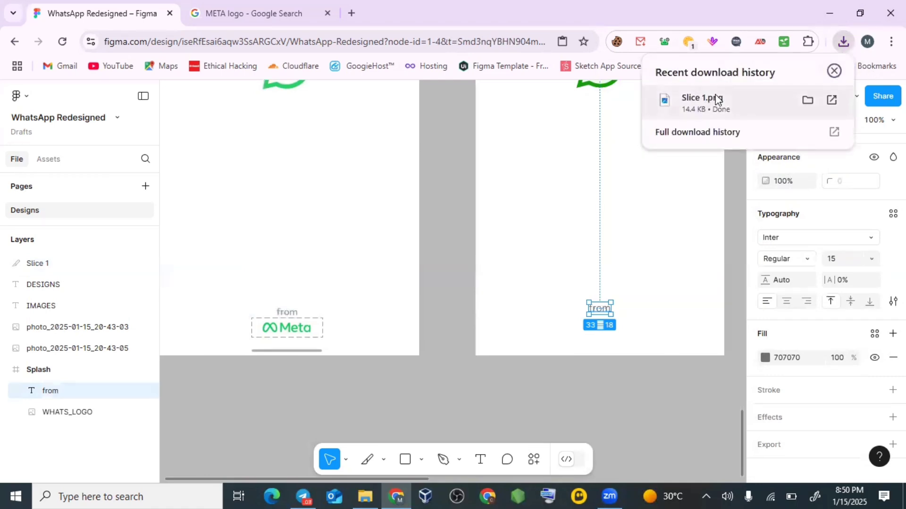
left_click_drag(719, 101, 594, 329)
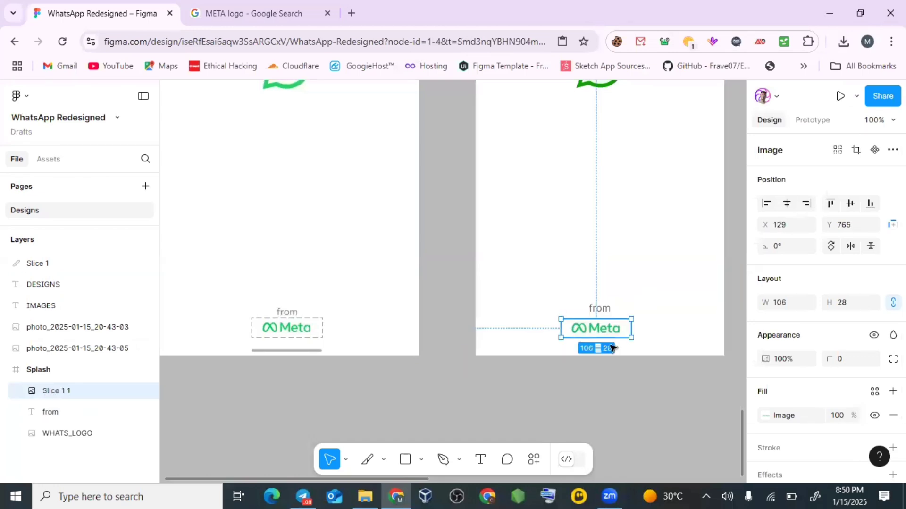
scroll(611, 348, "down", 3)
scroll(625, 346, "right", 1)
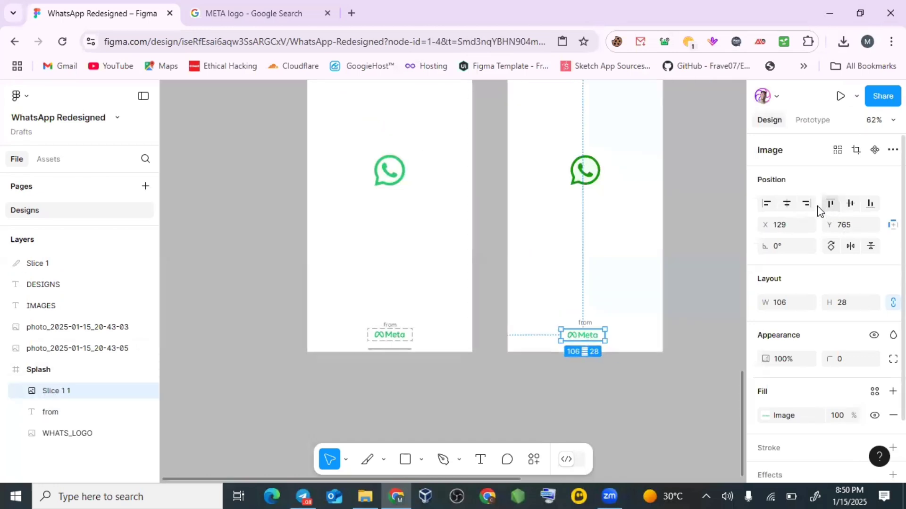
left_click(786, 203)
scroll(560, 152, "up", 1)
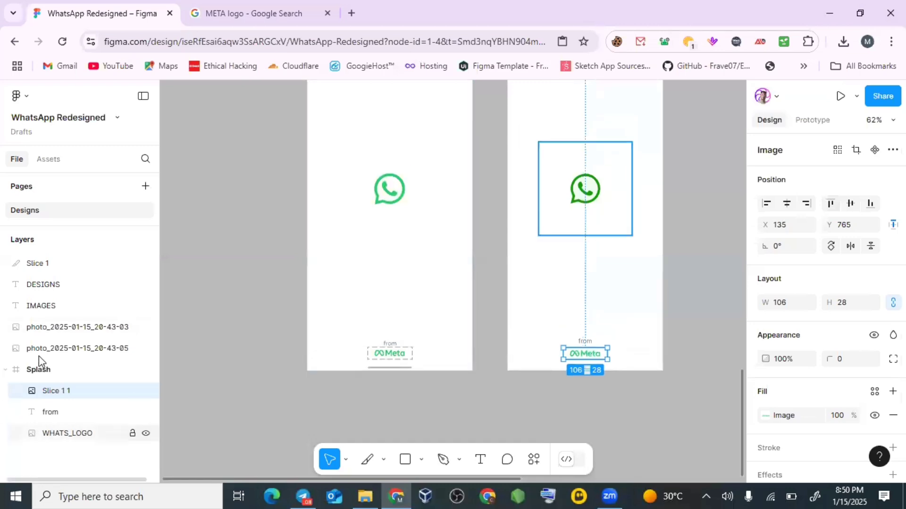
Hide the Splash frame on the canvas and make it visible again
left_click(87, 371)
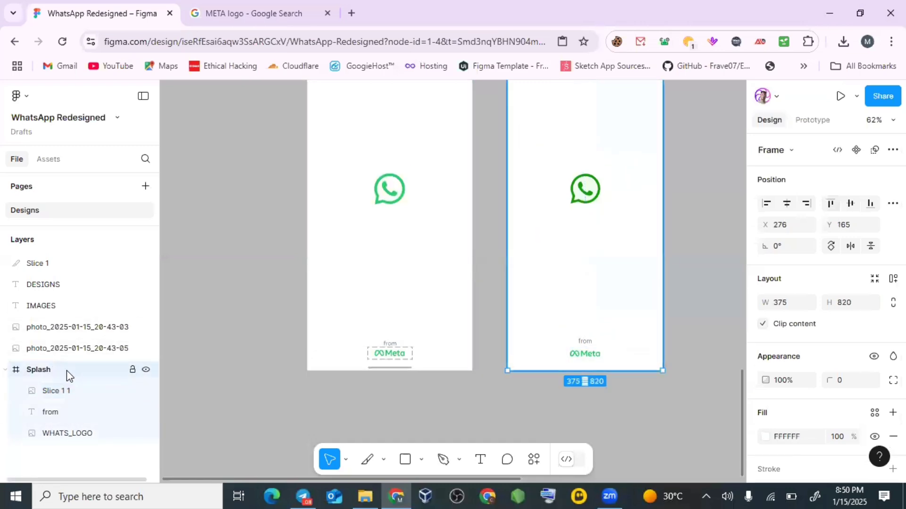
scroll(621, 222, "down", 2)
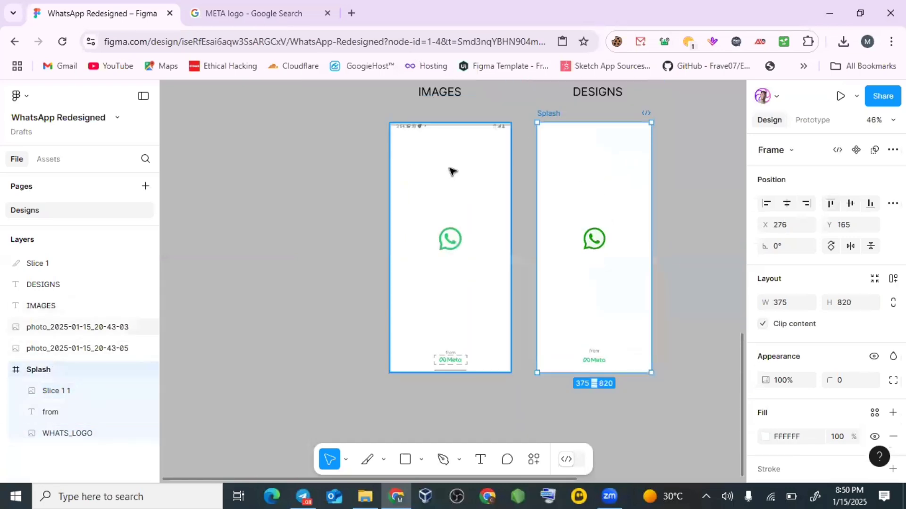
scroll(452, 171, "right", 2)
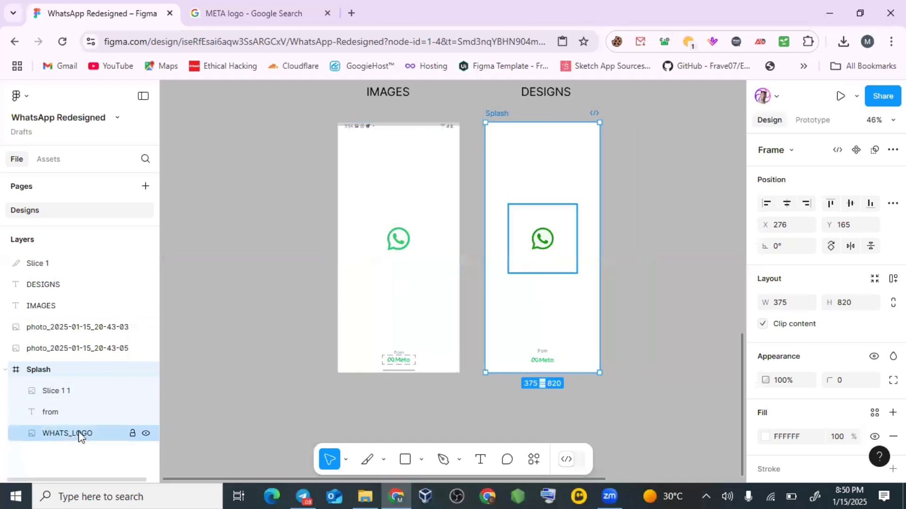
left_click(146, 370)
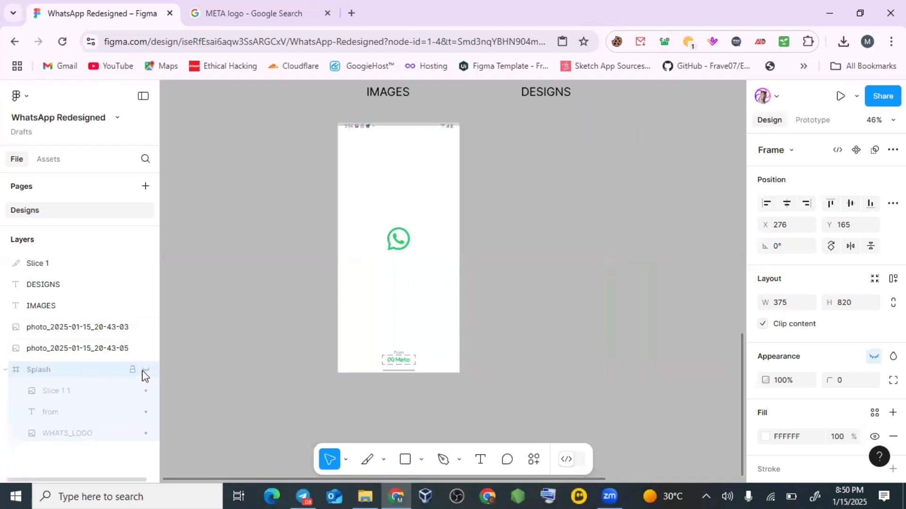
left_click(146, 370)
left_click(146, 370)
left_click(146, 370)
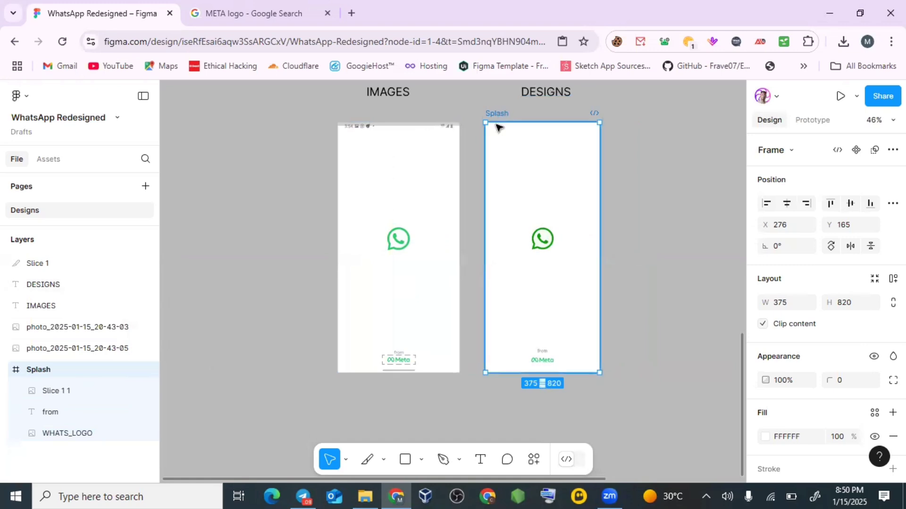
Try the Inria Sans font on the "from" text in the Splash frame and restore it to Inter
scroll(585, 236, "up", 3)
scroll(587, 285, "up", 6)
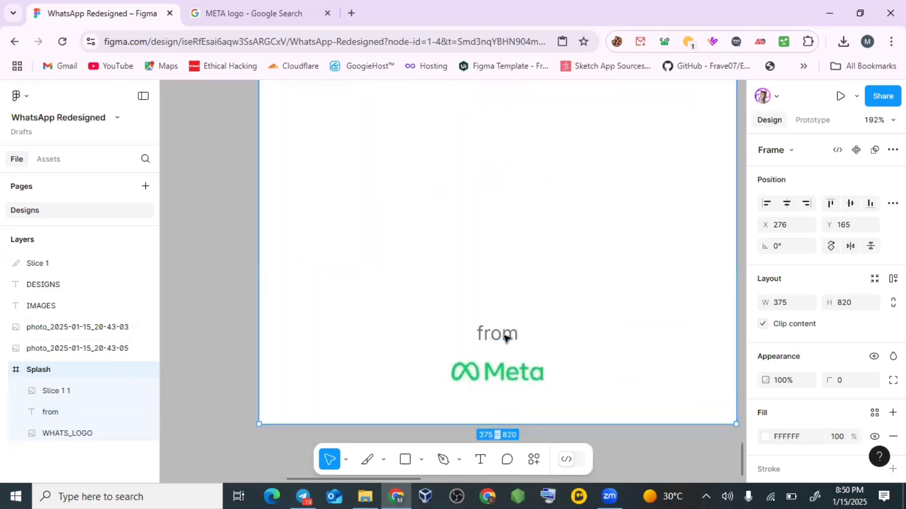
left_click(512, 336)
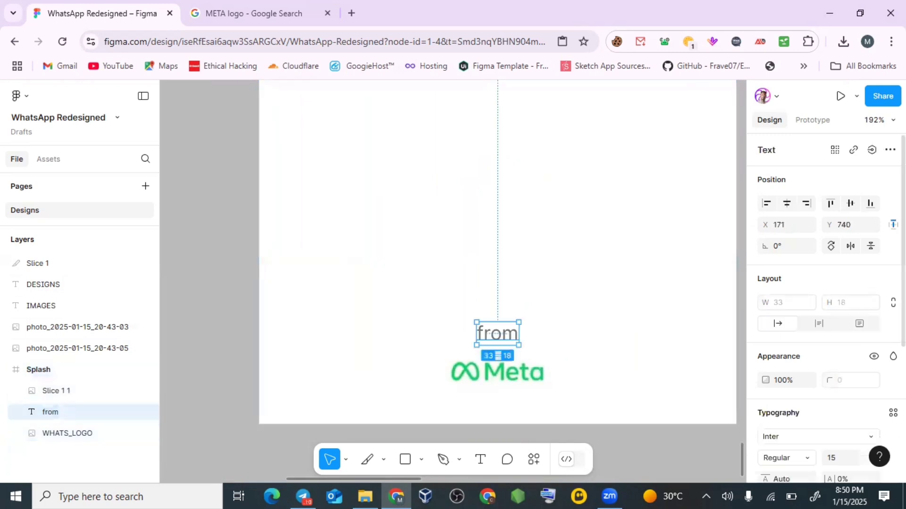
scroll(795, 348, "down", 5)
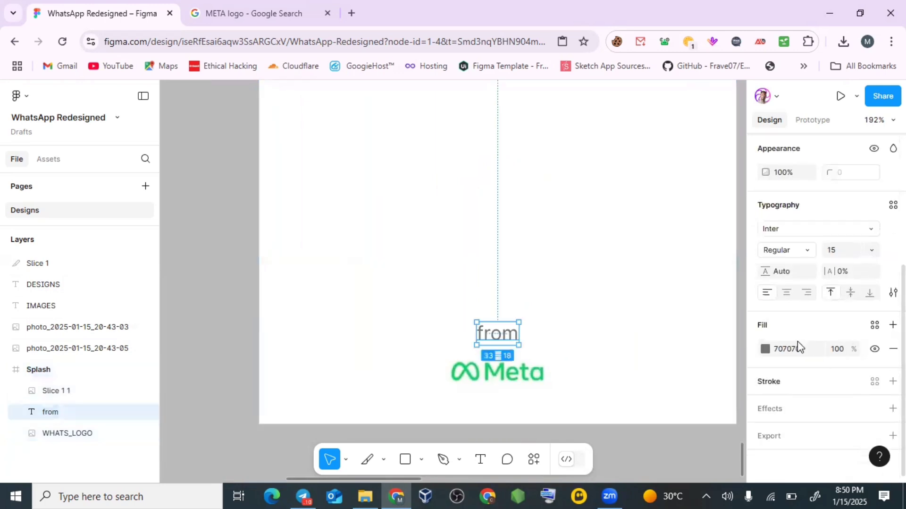
left_click(785, 234)
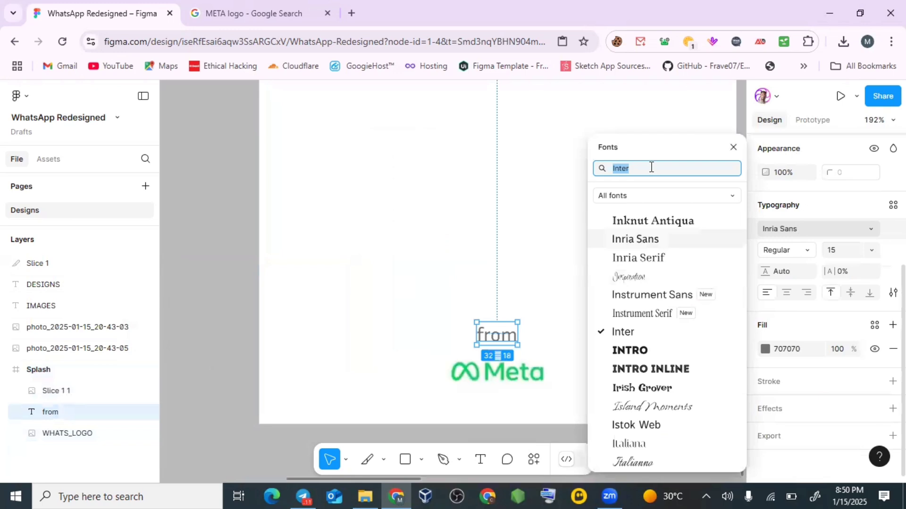
key("Return")
left_click(795, 233)
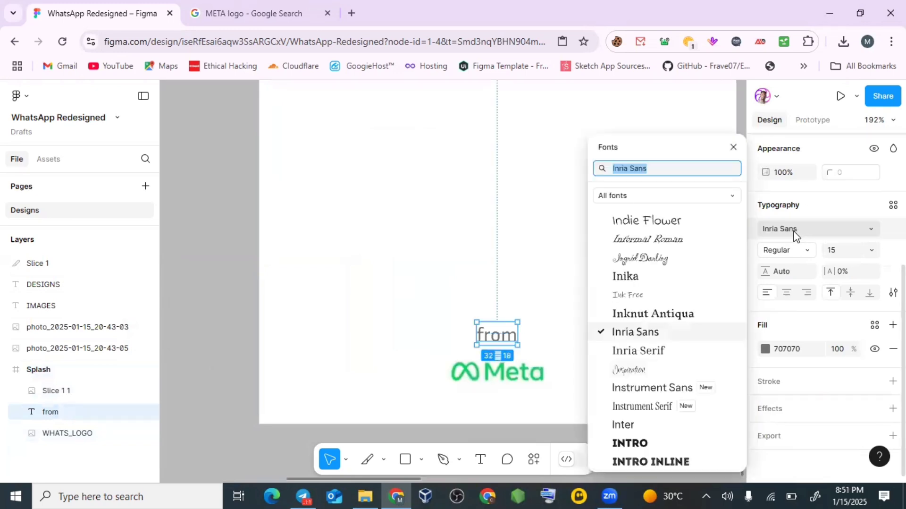
type("inter")
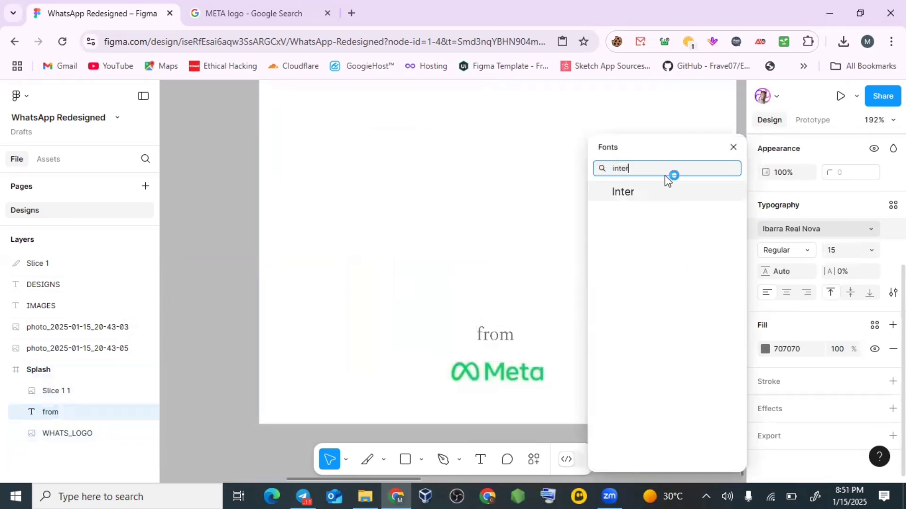
left_click(665, 192)
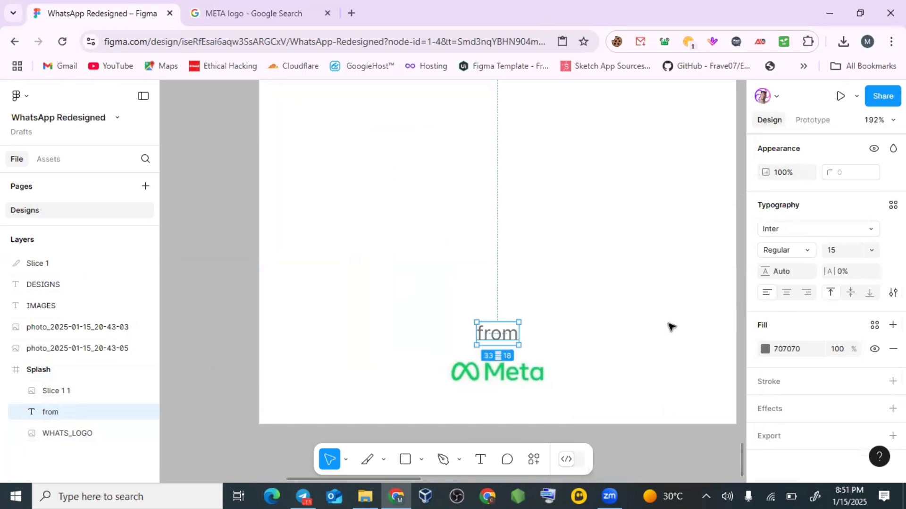
Lighten the "from" text's fill to grey 939393 and set its font weight to Medium
left_click(765, 348)
left_click(590, 206)
left_click_drag(584, 206, 579, 220)
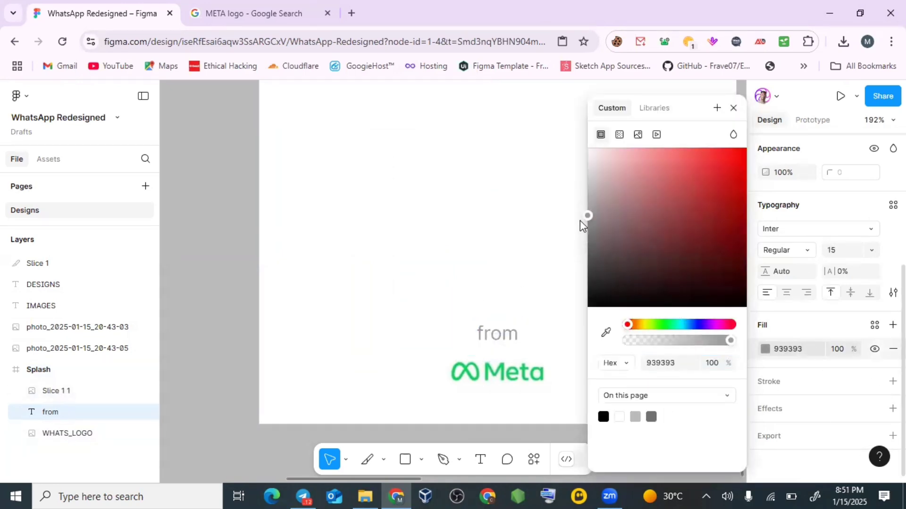
left_click(733, 108)
left_click(806, 254)
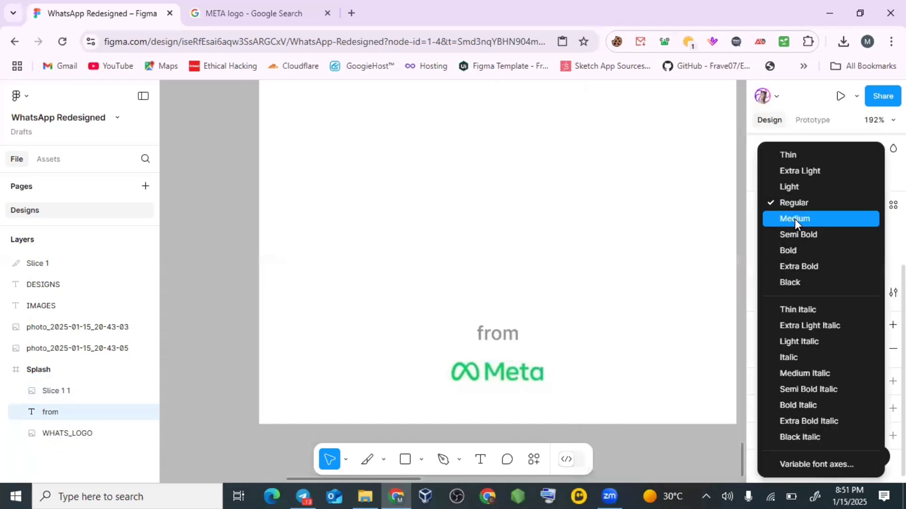
left_click(794, 219)
left_click(669, 347)
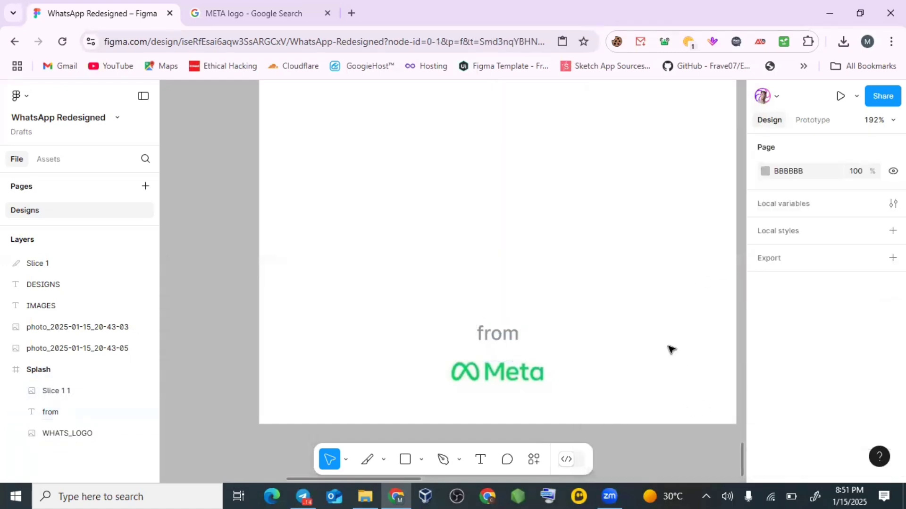
Open an inline preview of the Splash frame and move the preview window clear of the design
key("shift+1")
scroll(481, 178, "up", 5)
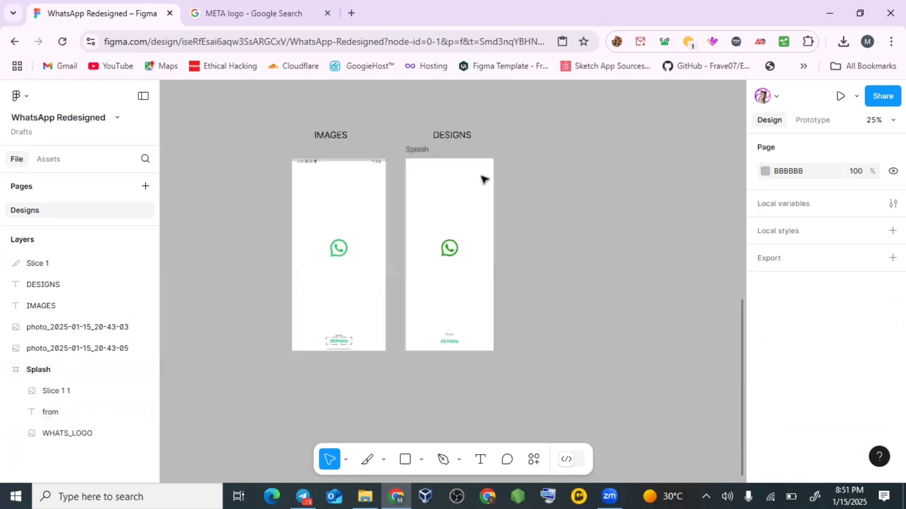
left_click(425, 148)
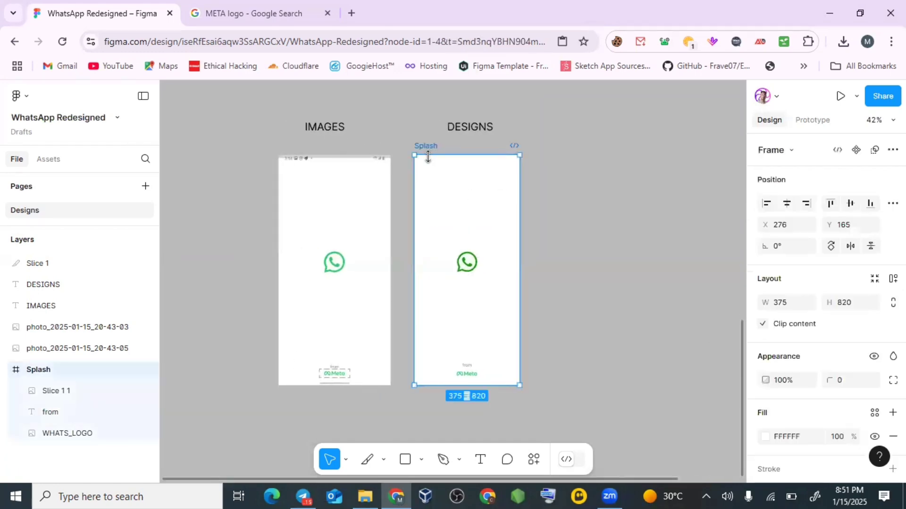
left_click(857, 98)
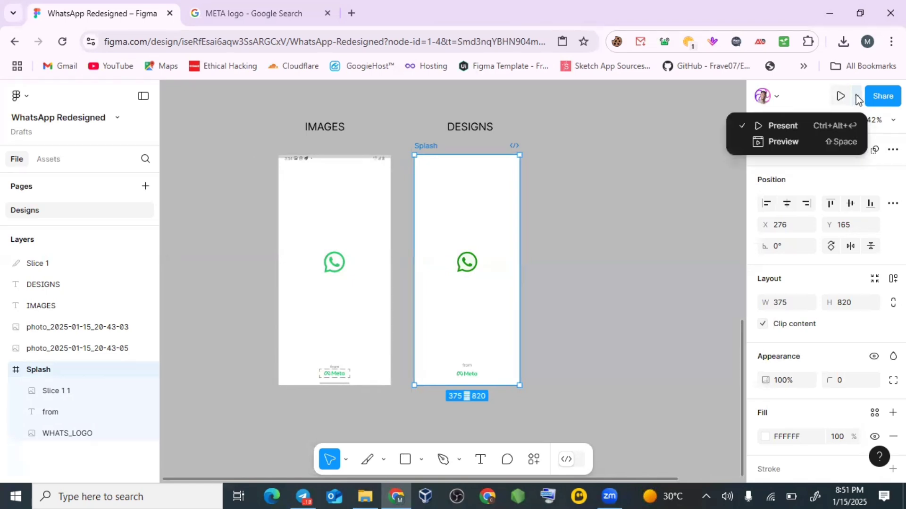
left_click(789, 141)
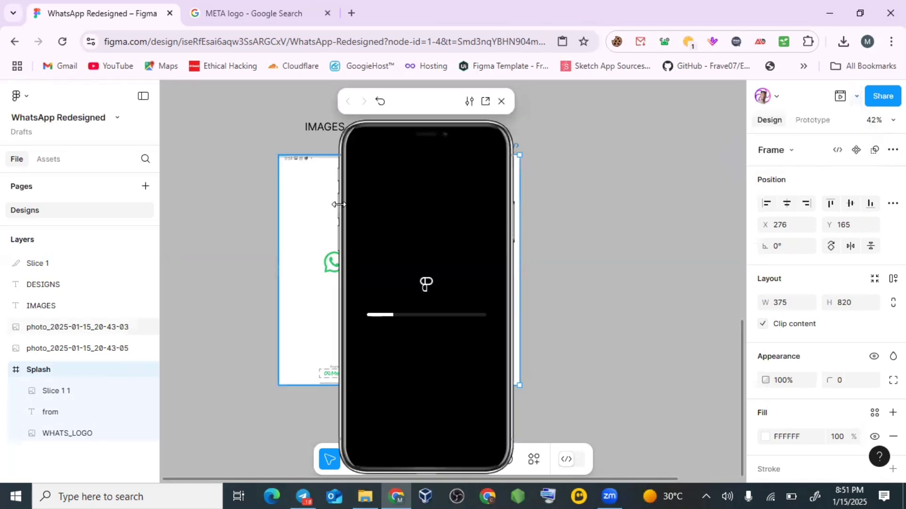
left_click_drag(419, 137, 629, 137)
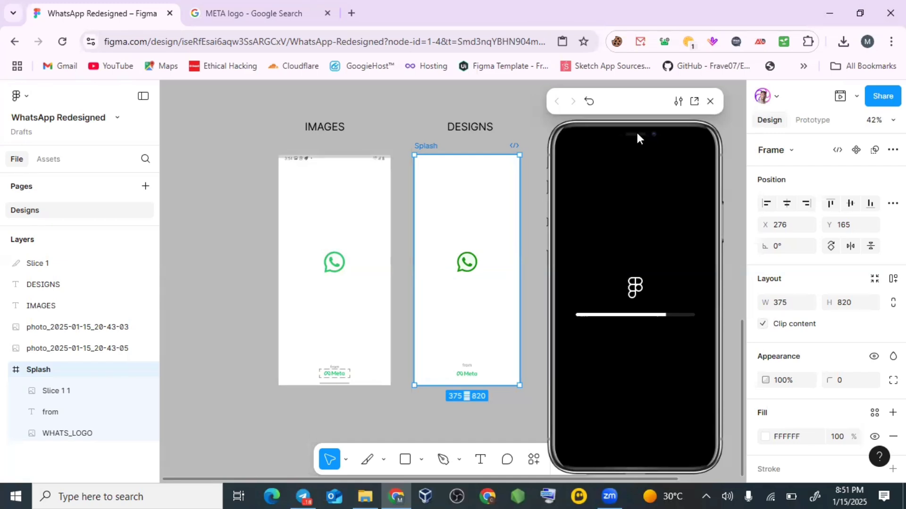
left_click_drag(681, 171, 574, 178)
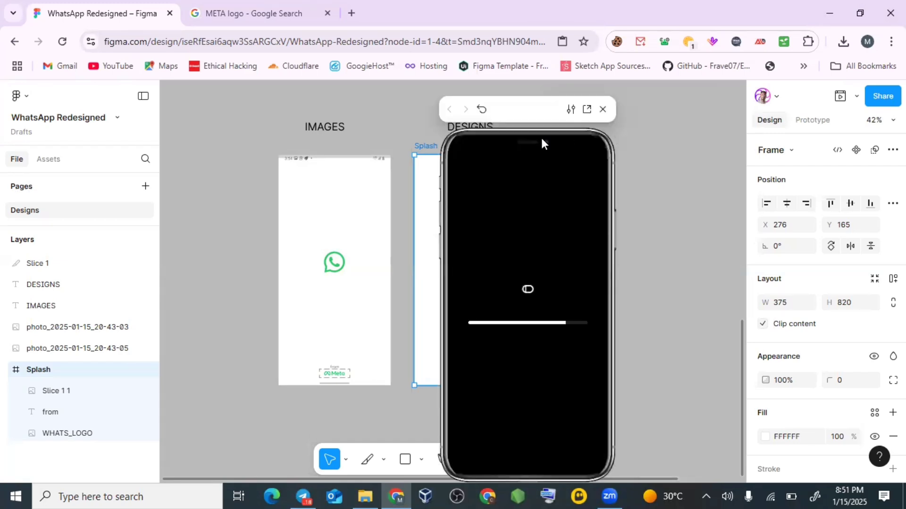
left_click_drag(541, 136, 383, 136)
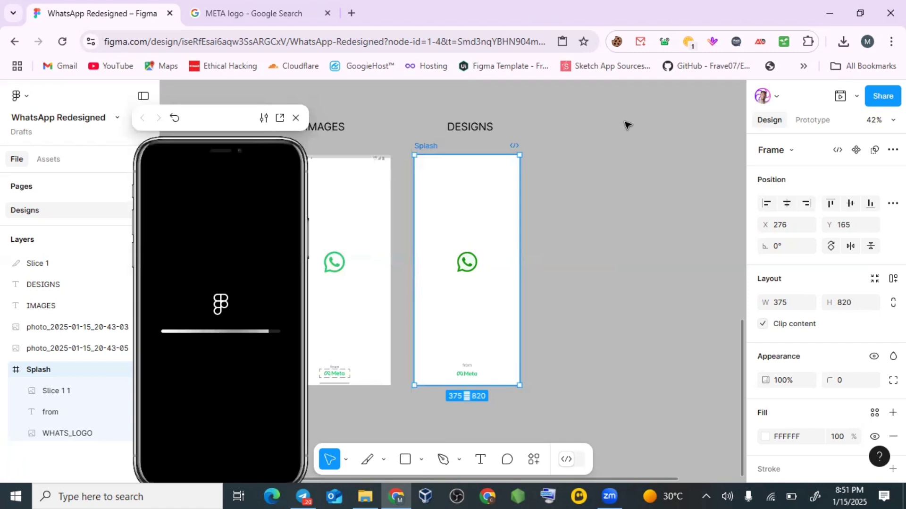
Set the prototype device to iPhone 13 mini and place the preview window beside the Splash frame
left_click(622, 124)
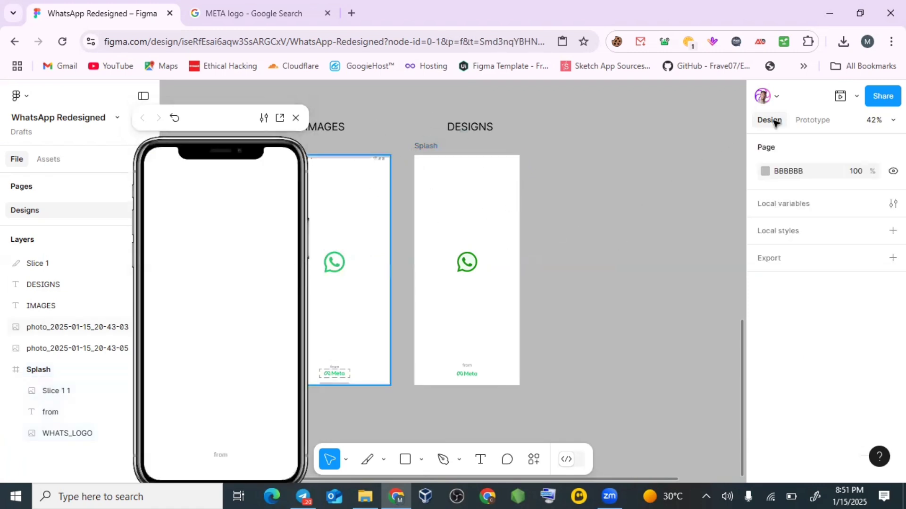
left_click(814, 121)
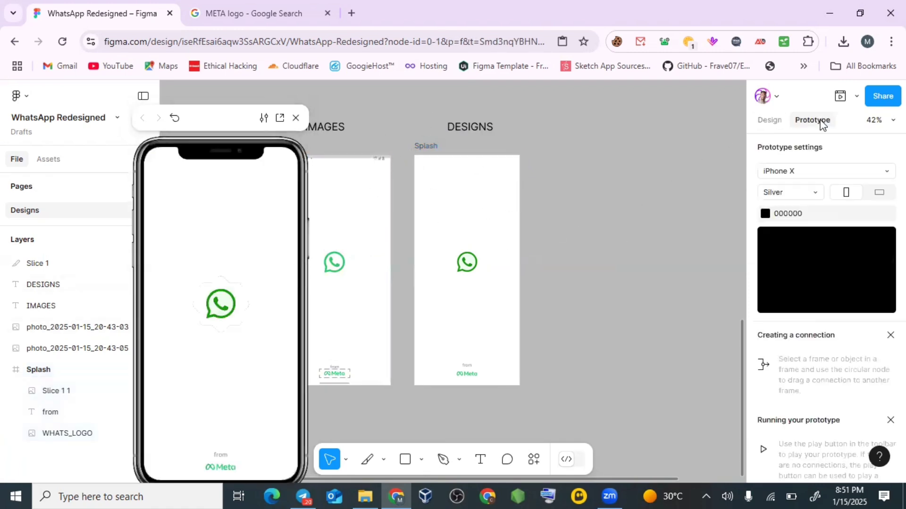
left_click(805, 173)
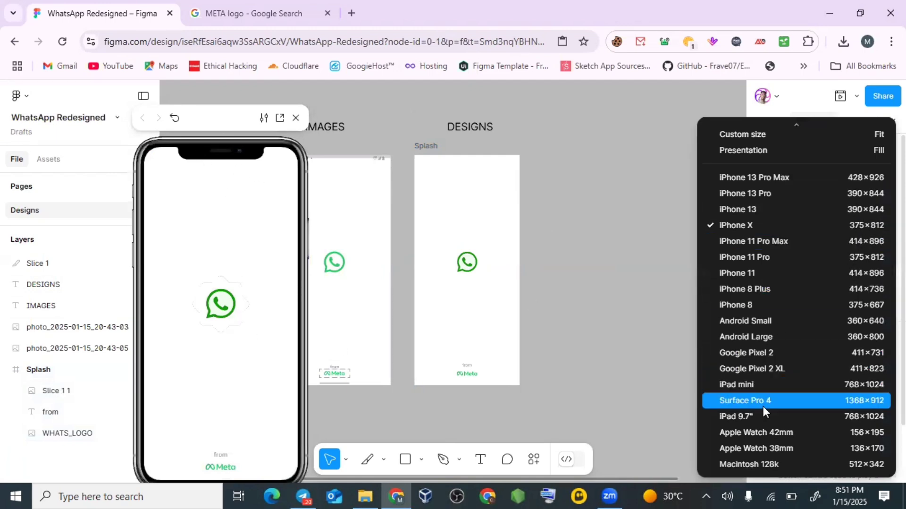
scroll(769, 351, "up", 5)
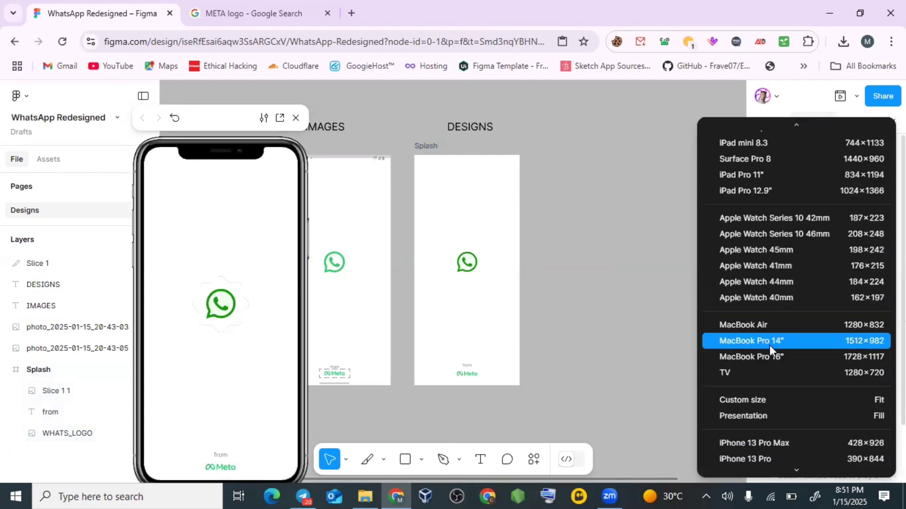
scroll(784, 379, "up", 5)
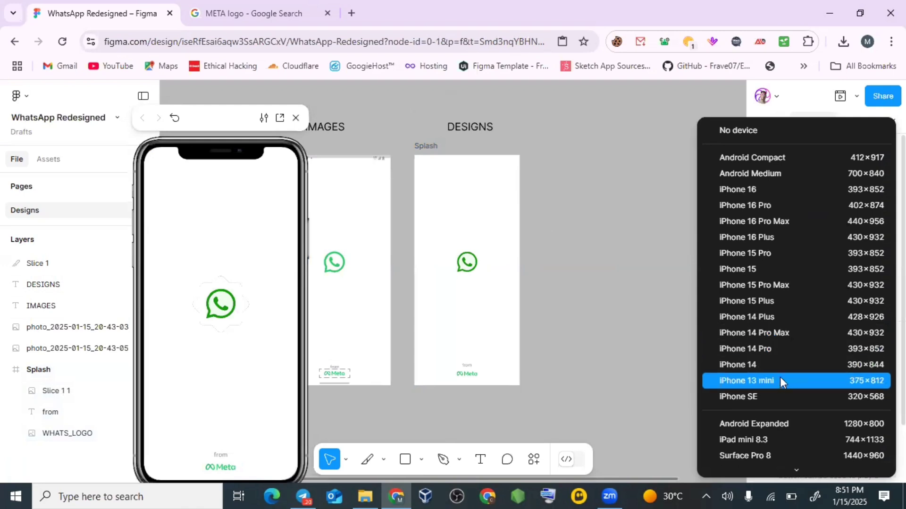
left_click(779, 378)
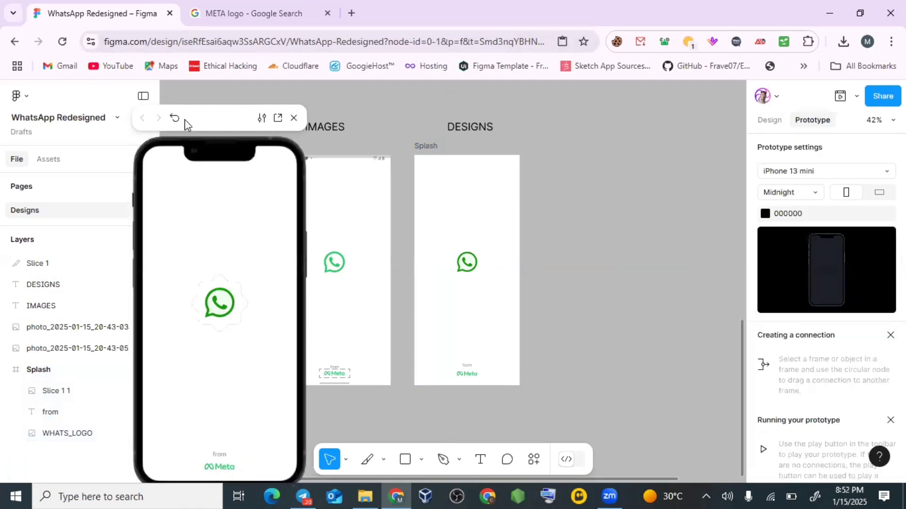
left_click_drag(209, 156, 206, 113)
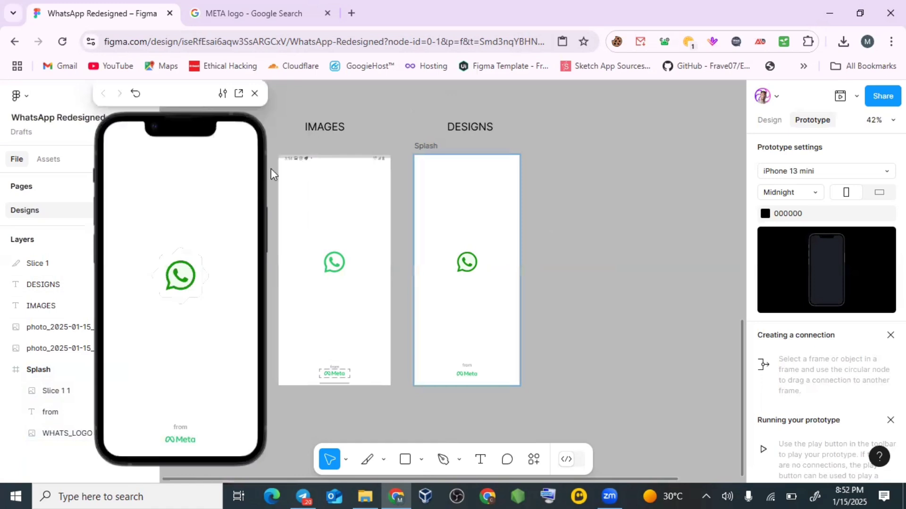
left_click_drag(196, 134, 707, 113)
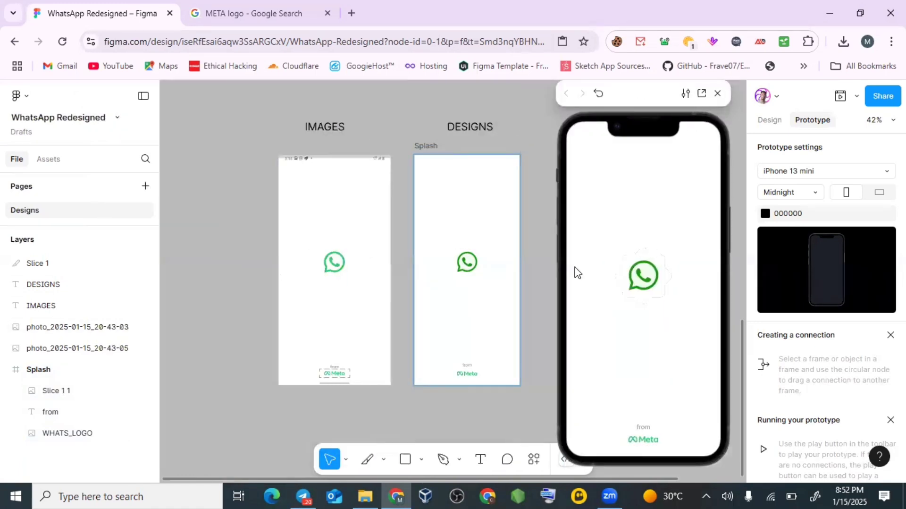
Compare the Splash design with its reference and preview, and look over the "Welcome to WhatsApp" language reference screenshot
scroll(406, 193, "down", 3)
scroll(410, 194, "up", 5)
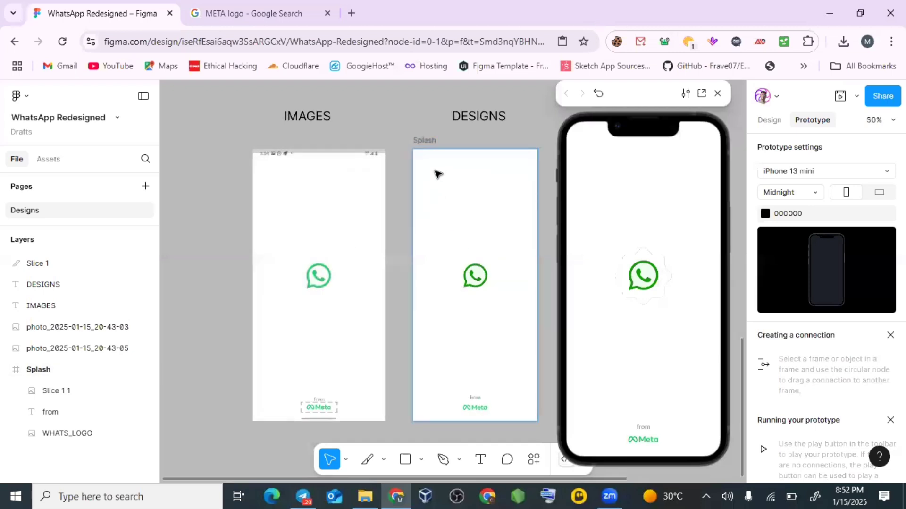
scroll(438, 174, "right", 2)
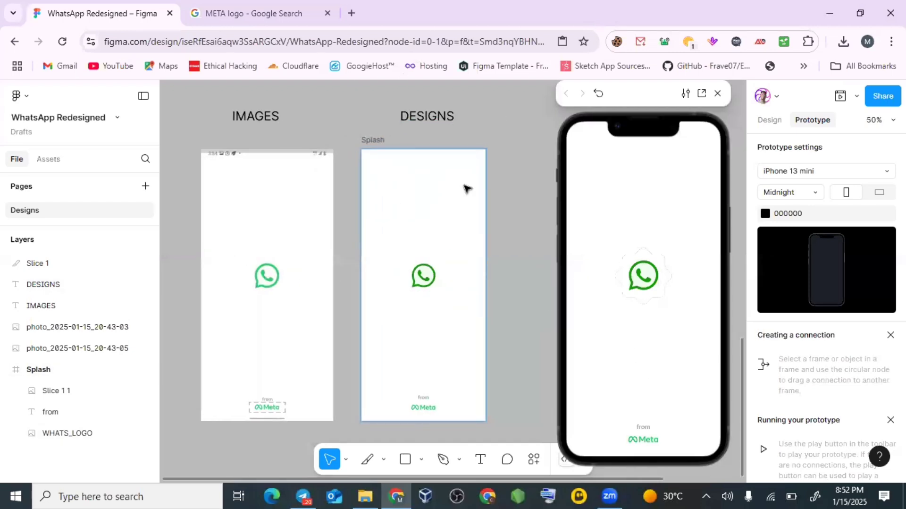
scroll(378, 179, "right", 6)
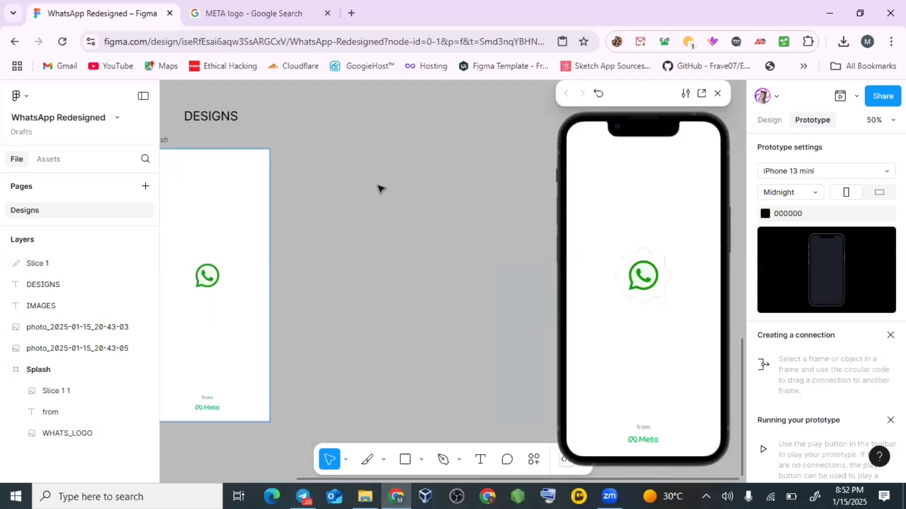
scroll(379, 188, "left", 4)
scroll(379, 189, "down", 3)
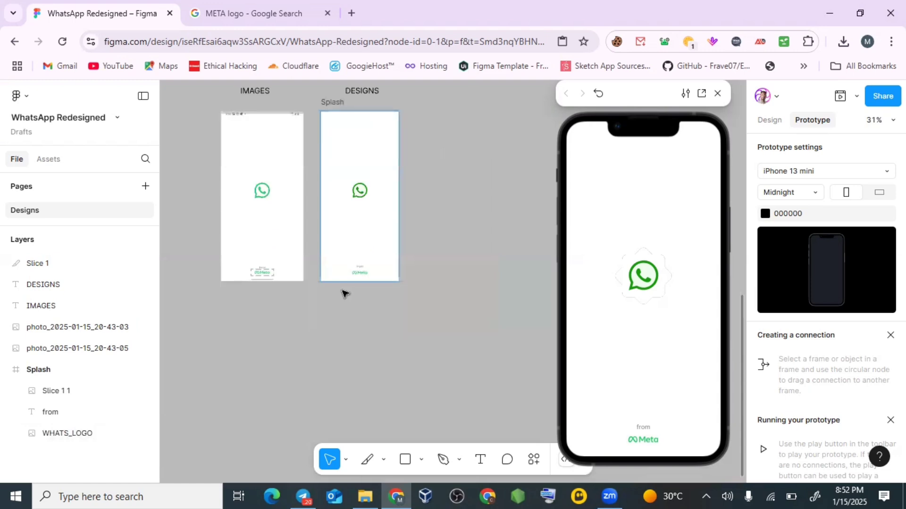
scroll(344, 293, "up", 10)
scroll(354, 278, "right", 5)
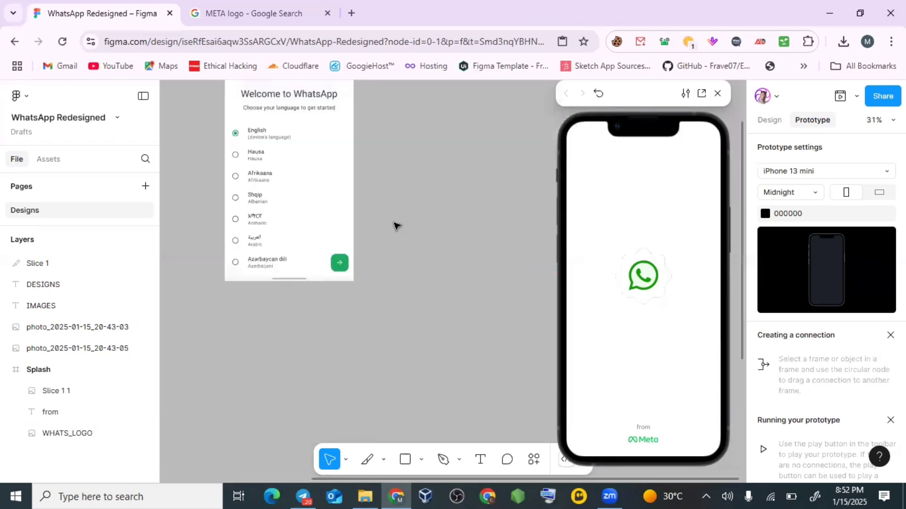
Move the "Welcome to WhatsApp" language reference screenshot directly below the splash reference image
left_click(304, 188)
scroll(304, 184, "down", 3)
scroll(309, 284, "up", 4)
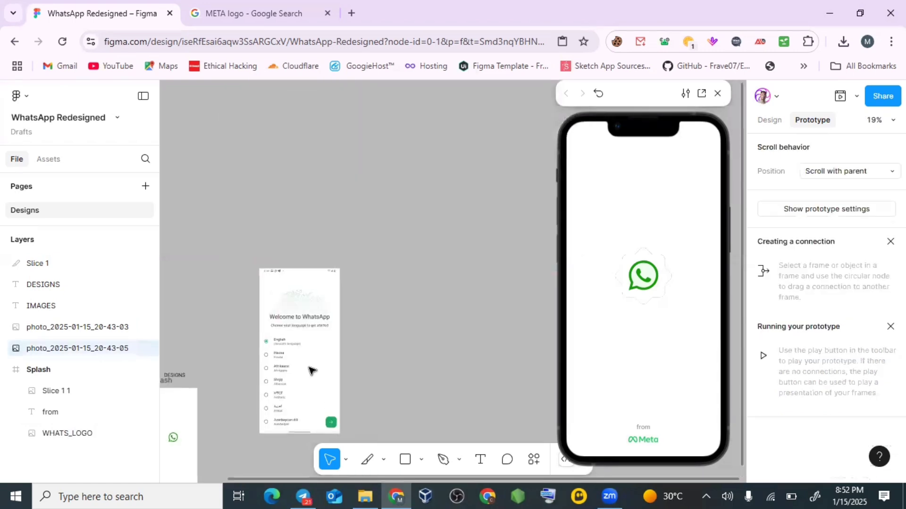
scroll(349, 261, "down", 4)
scroll(377, 245, "left", 5)
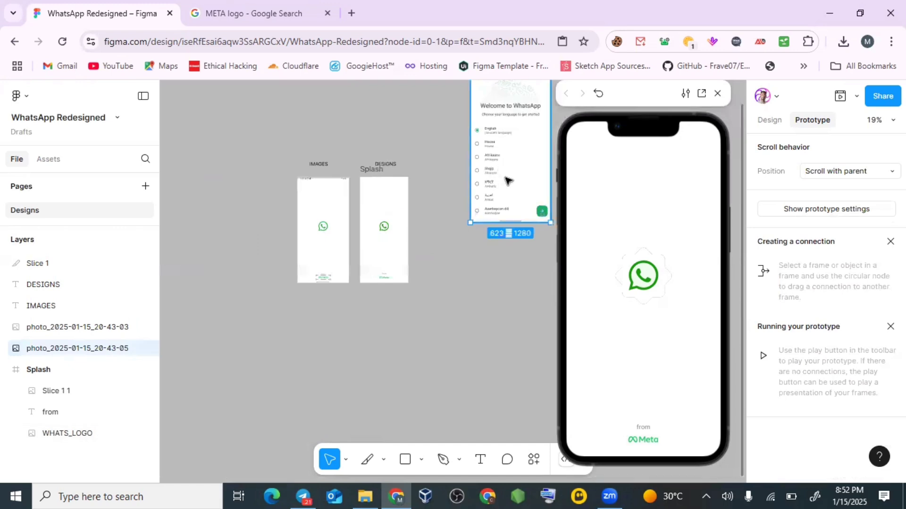
left_click_drag(508, 184, 297, 394)
scroll(395, 248, "up", 3)
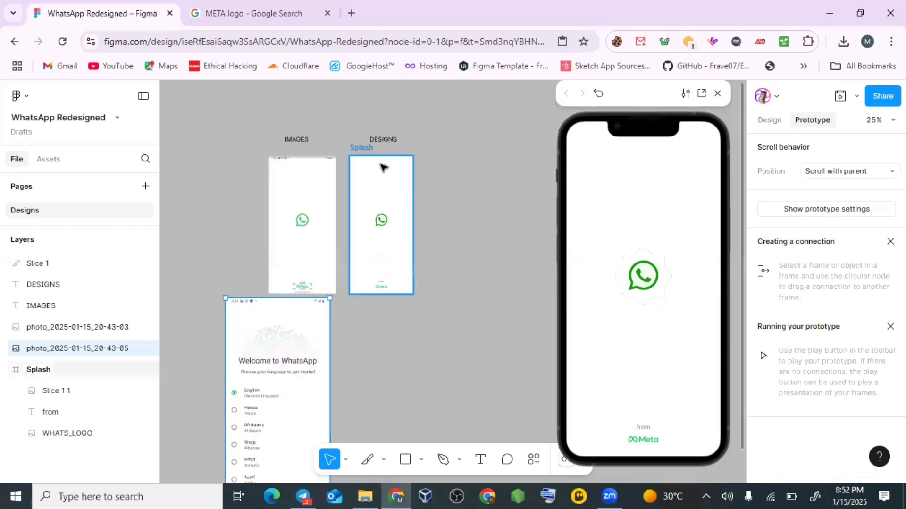
Select the Splash frame, show its design properties, and collapse its child layers in the layer list
left_click(361, 150)
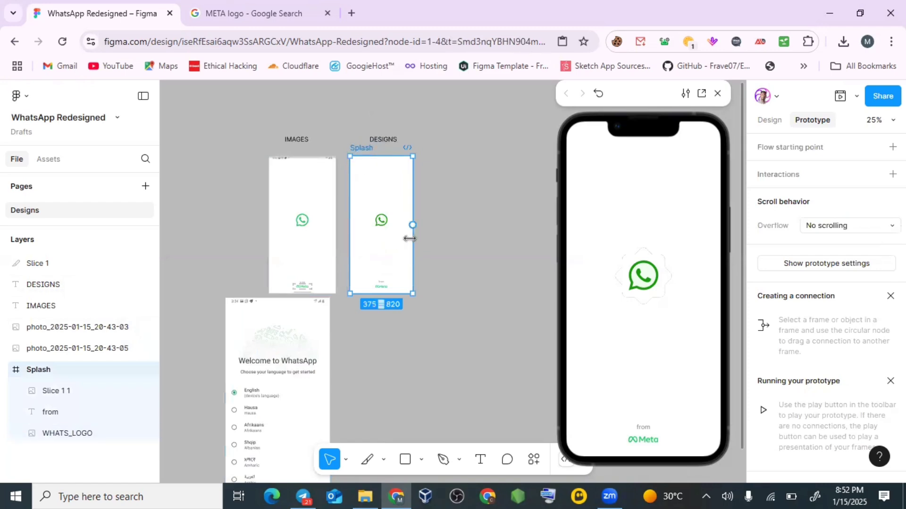
scroll(409, 238, "down", 1)
left_click(776, 124)
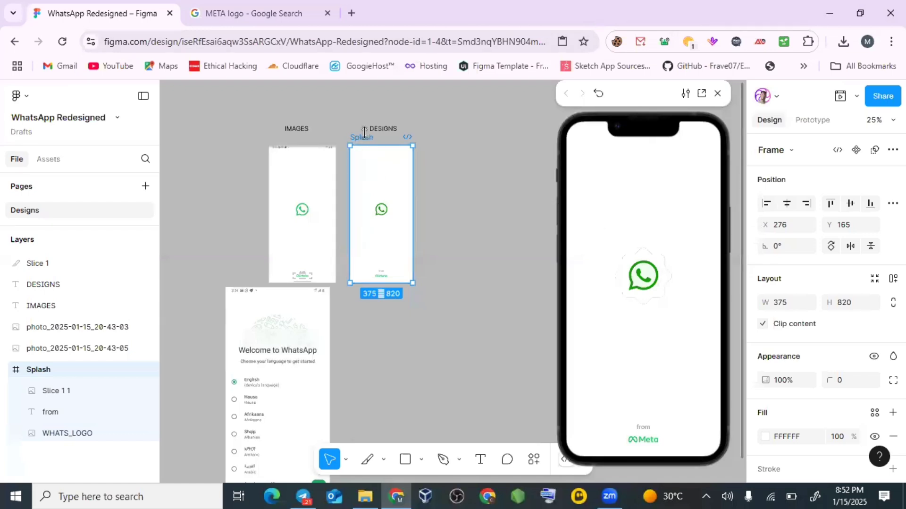
left_click(6, 369)
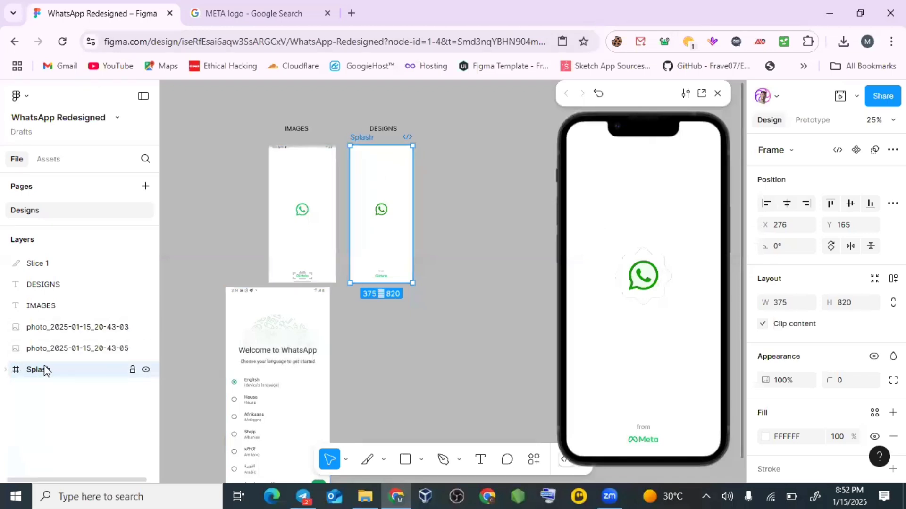
left_click(6, 369)
left_click(5, 369)
left_click(6, 369)
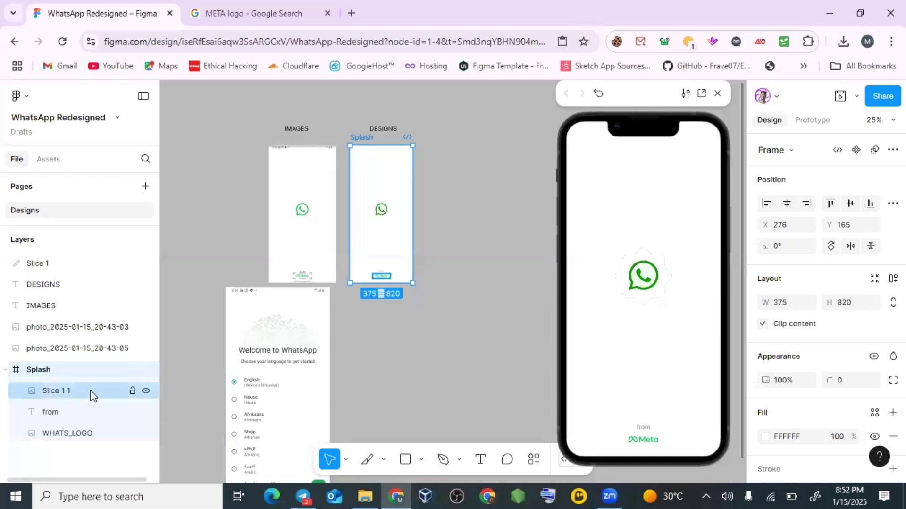
left_click(6, 369)
left_click(6, 369)
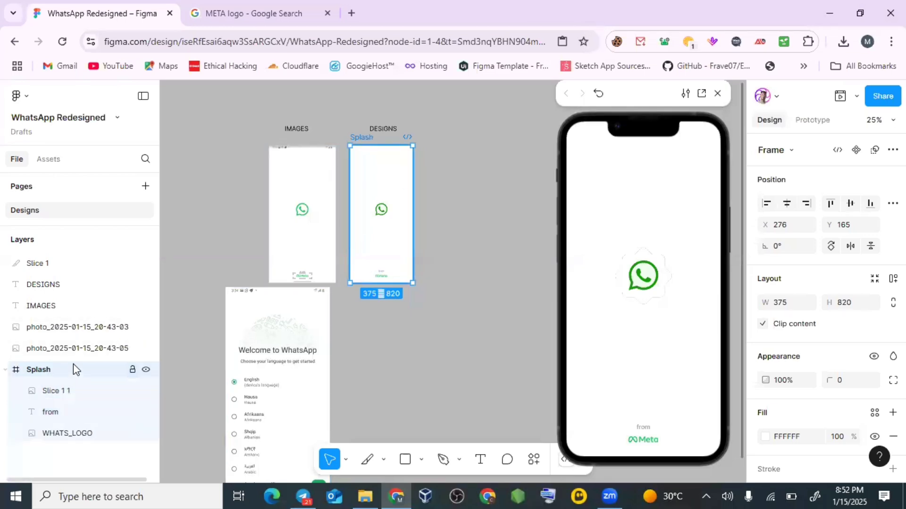
left_click(4, 369)
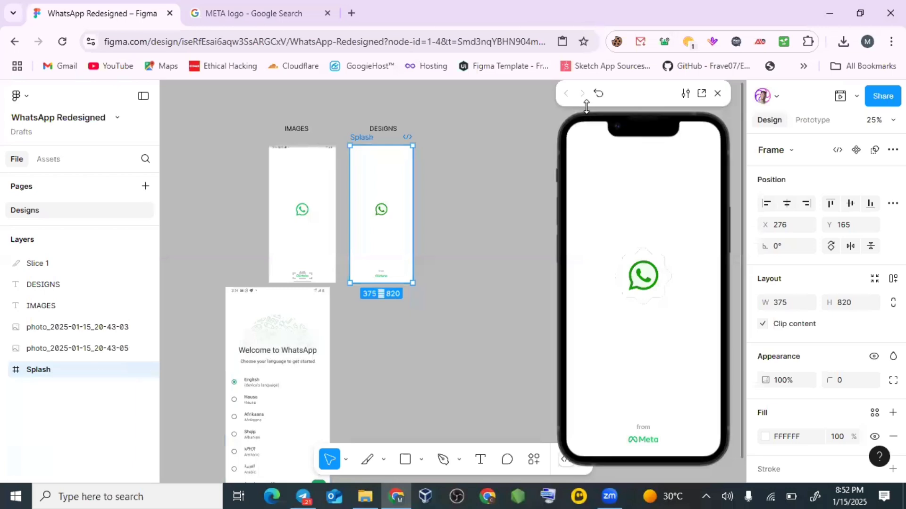
Try pasting a copy of the Splash frame beside the original and repositioning it, and undo both changes
right_click(386, 174)
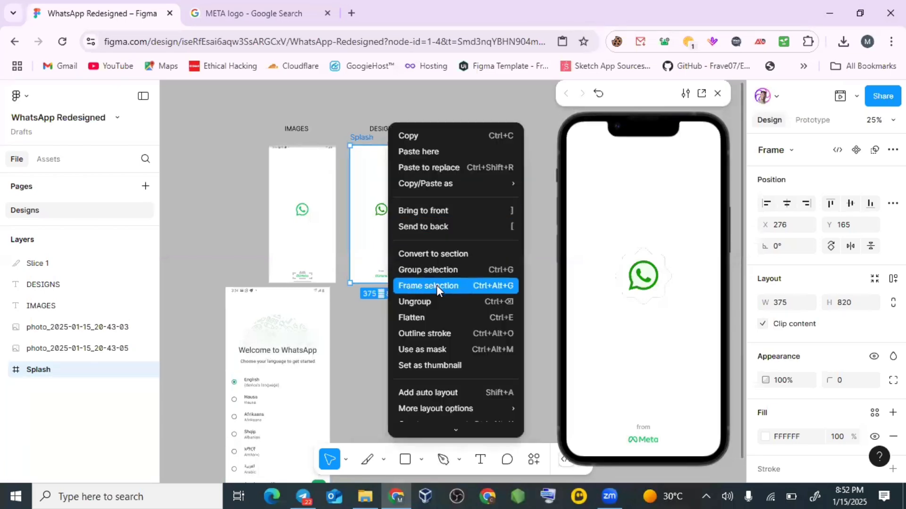
mouse_move(435, 176)
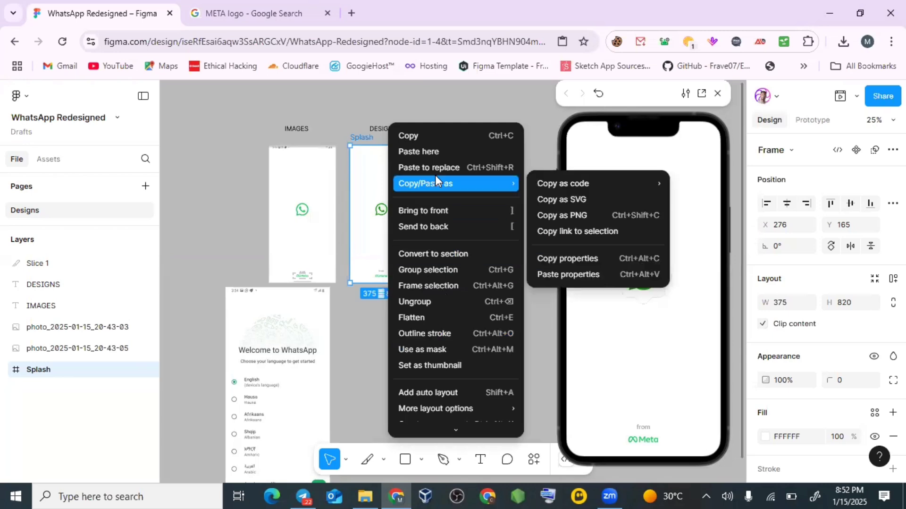
left_click(459, 135)
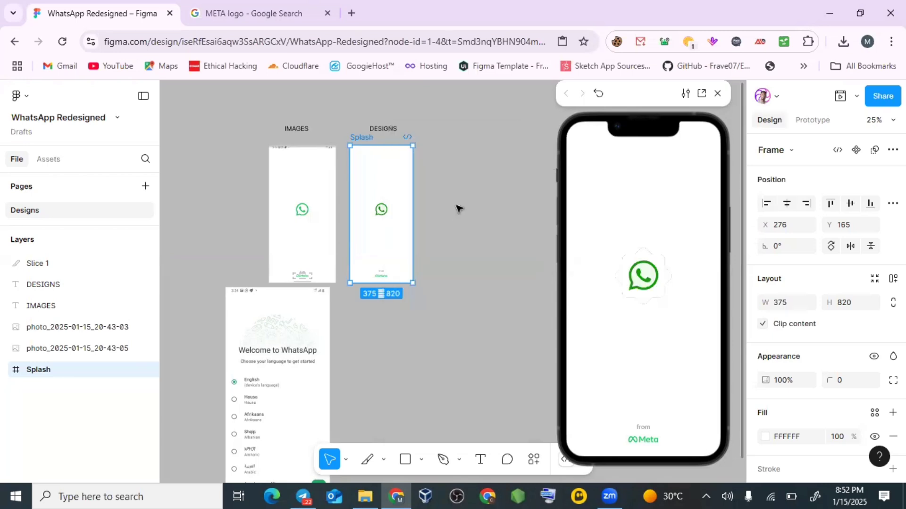
right_click(474, 196)
left_click(497, 208)
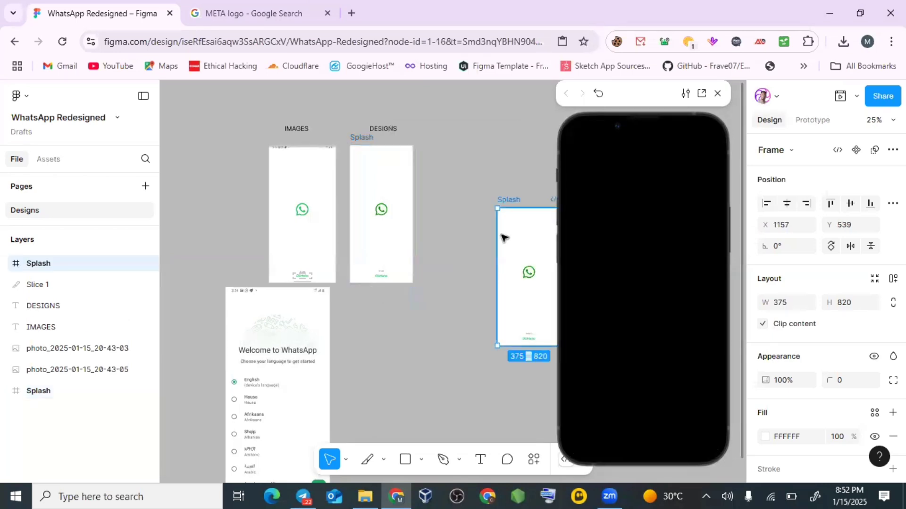
left_click_drag(519, 240, 477, 225)
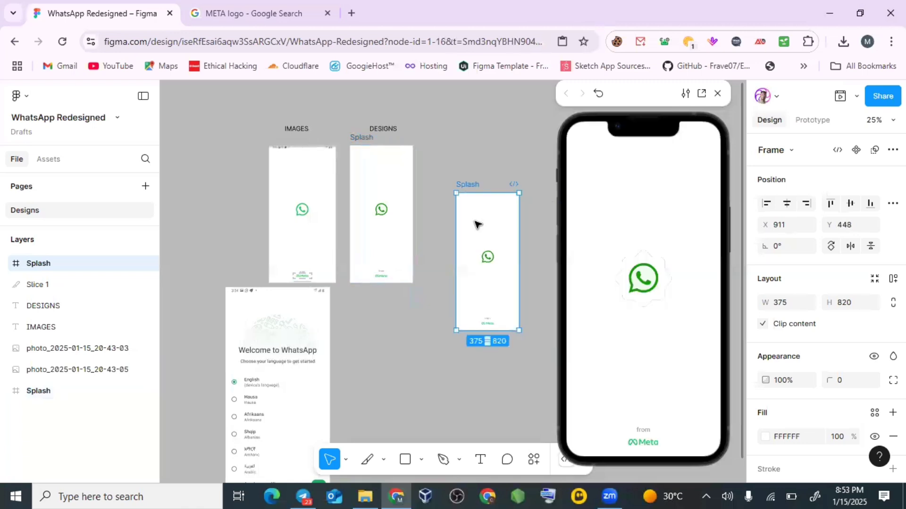
key("ctrl+z")
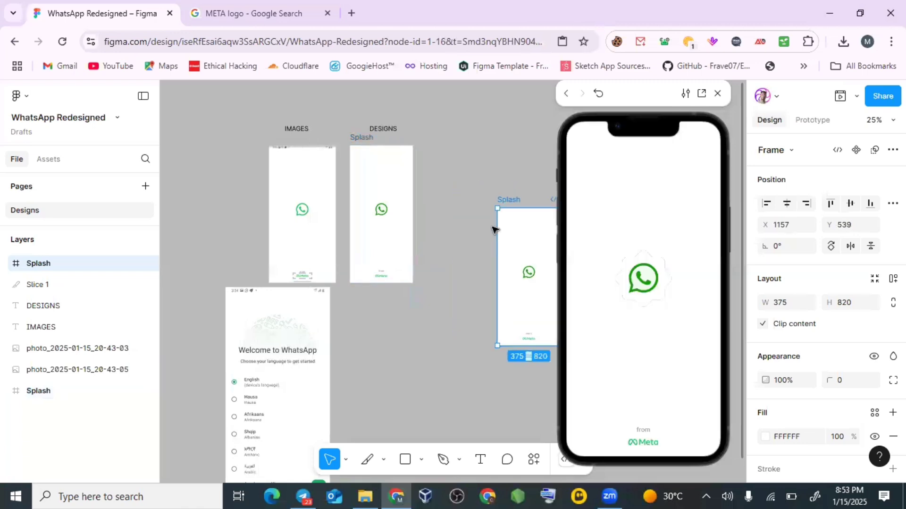
key("ctrl+z")
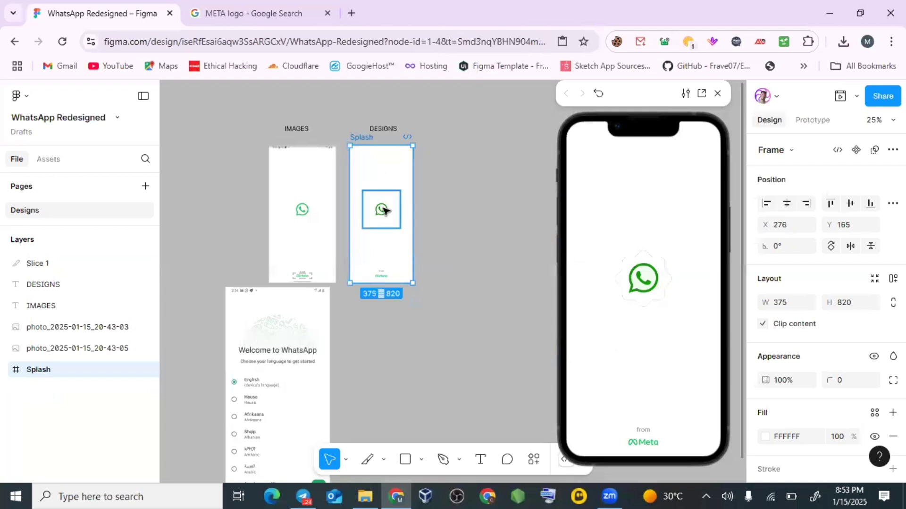
Duplicate the Splash frame and place the copy directly below the original at X 276, Y 1063
key("ctrl+d")
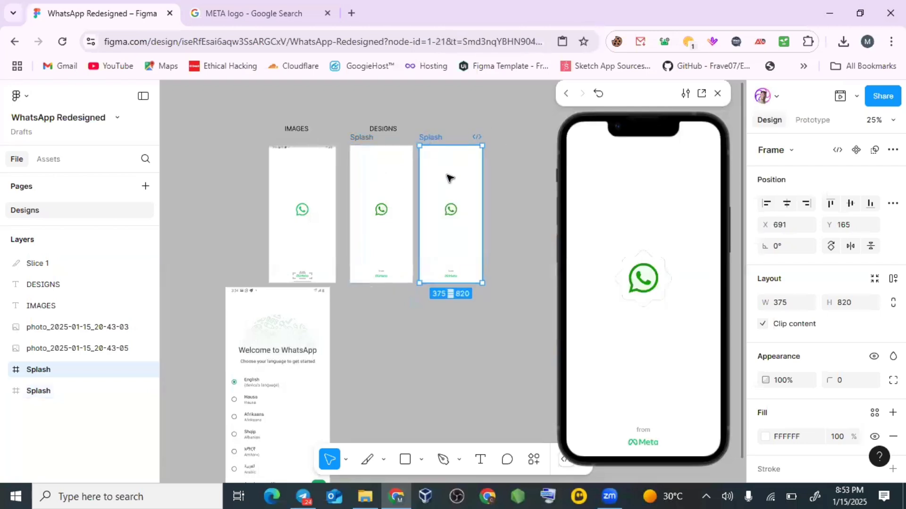
left_click_drag(457, 202, 384, 330)
scroll(382, 189, "down", 1)
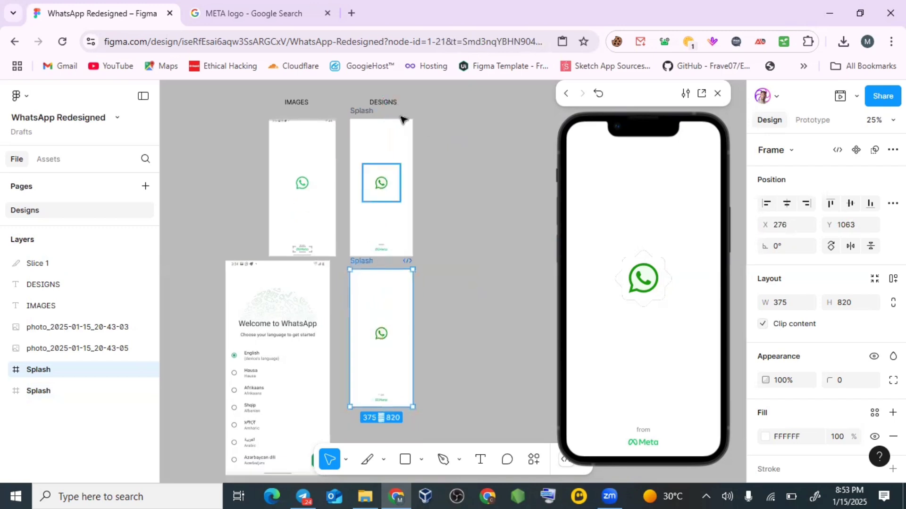
Align the language reference screenshot with the top of the duplicated frame and scale it proportionally to 399.11 × 820
scroll(273, 155, "down", 5)
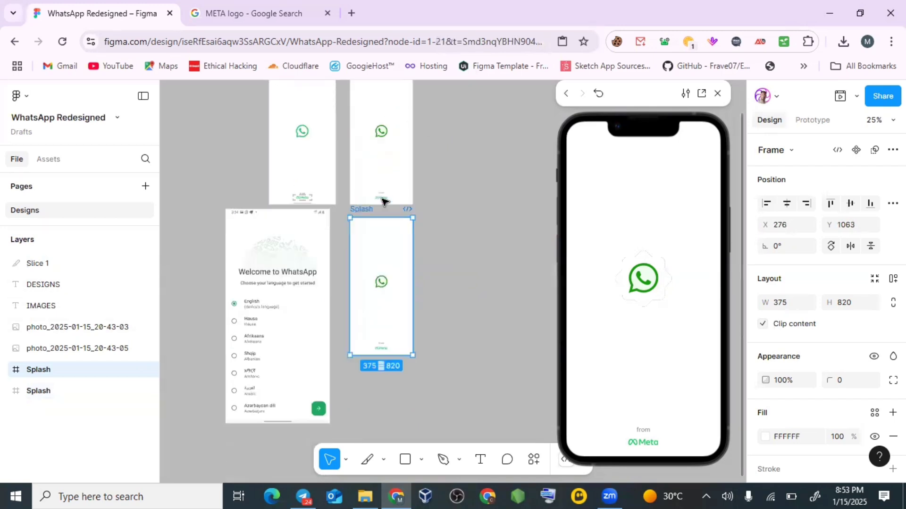
left_click(309, 234)
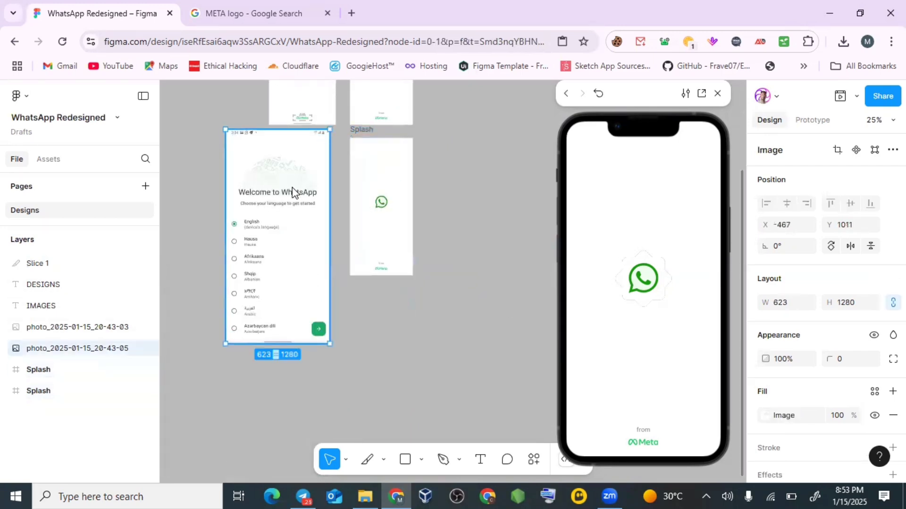
left_click_drag(296, 192, 290, 238)
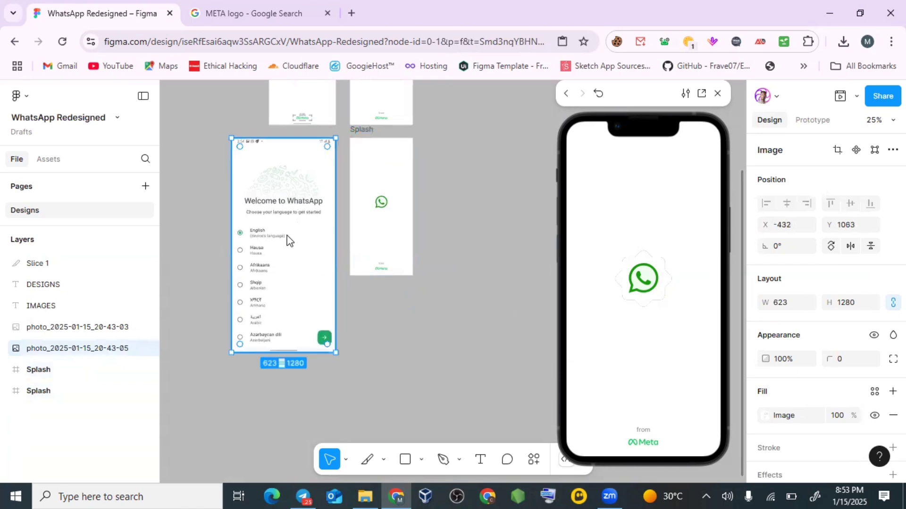
key("k")
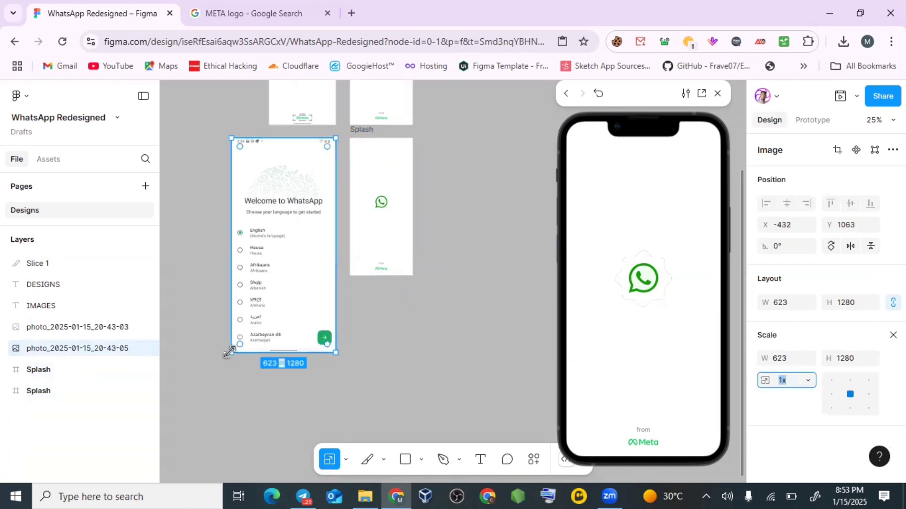
left_click_drag(231, 352, 270, 273)
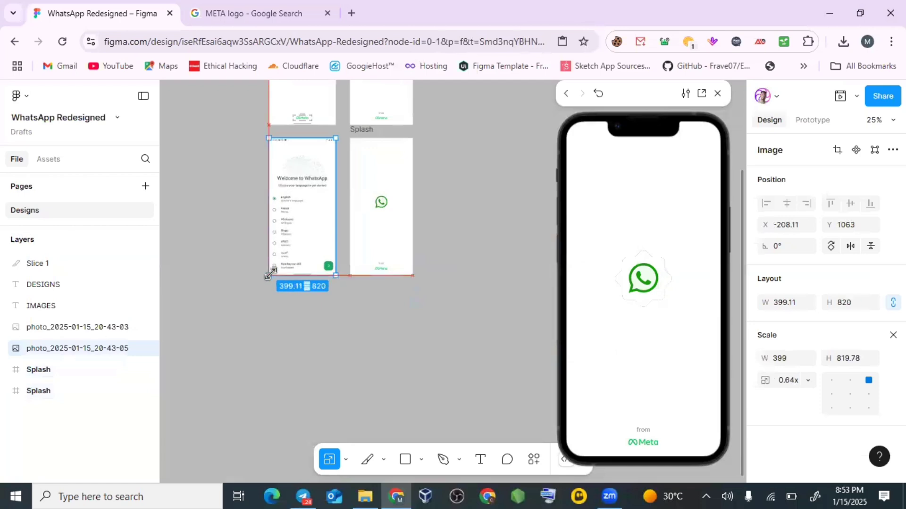
Delete the WhatsApp logo and the Meta logo from the duplicated Splash frame
scroll(299, 198, "up", 5, "ctrl")
scroll(324, 202, "up", 2)
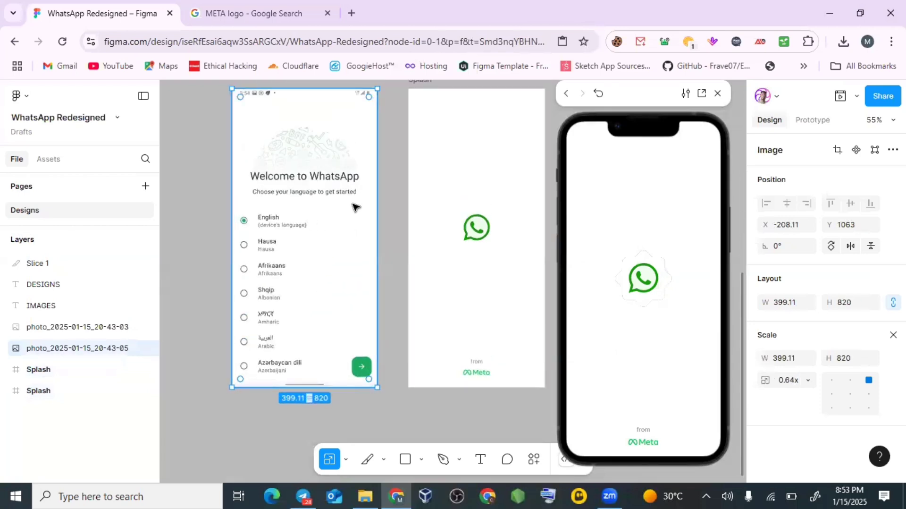
scroll(356, 208, "up", 1, "ctrl")
left_click(487, 242)
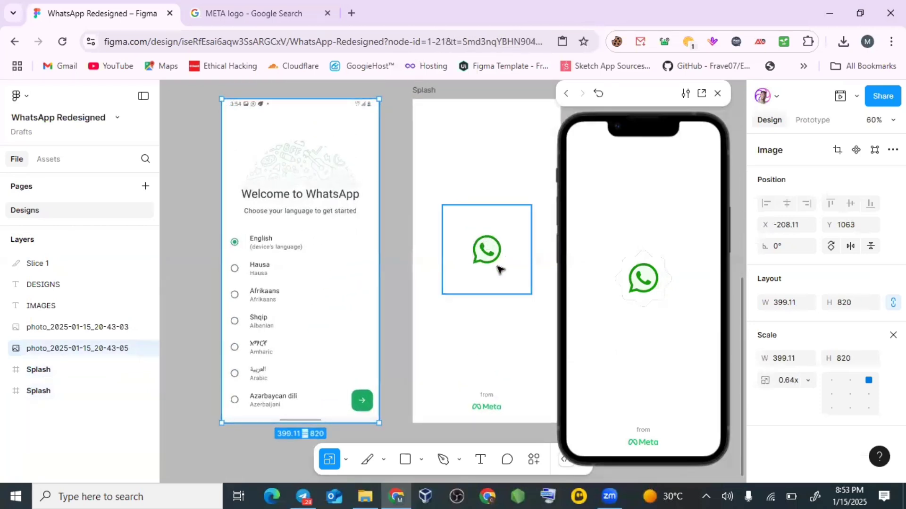
key("Delete")
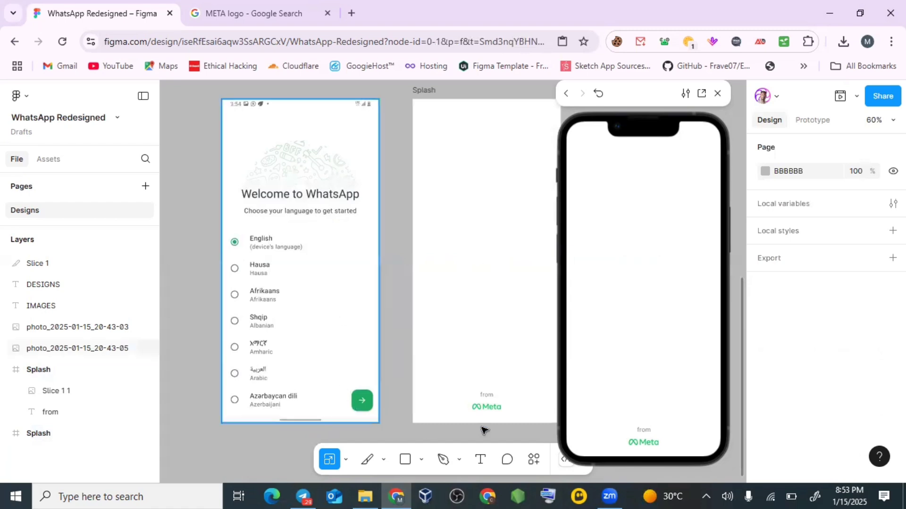
left_click_drag(506, 420, 479, 401)
key("Delete")
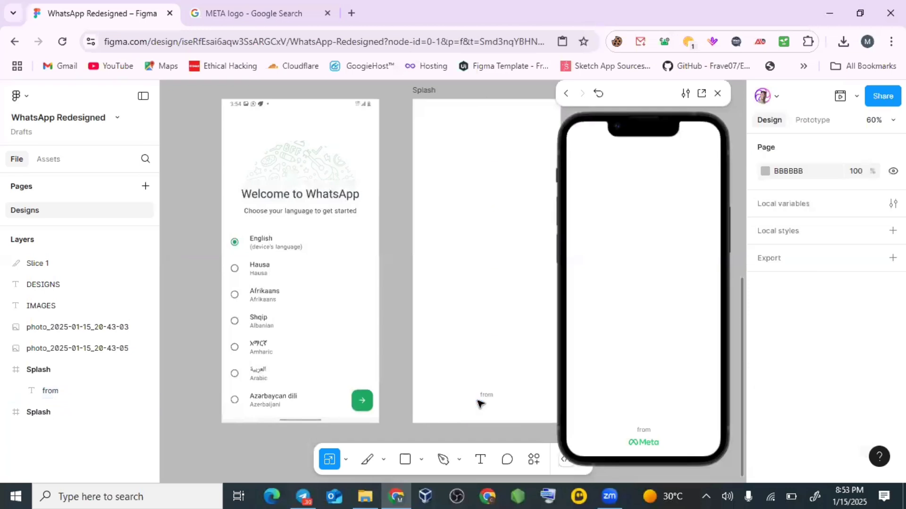
Move the "from" text up into the upper part of the duplicated frame, at about X 135, Y 247
left_click(489, 397)
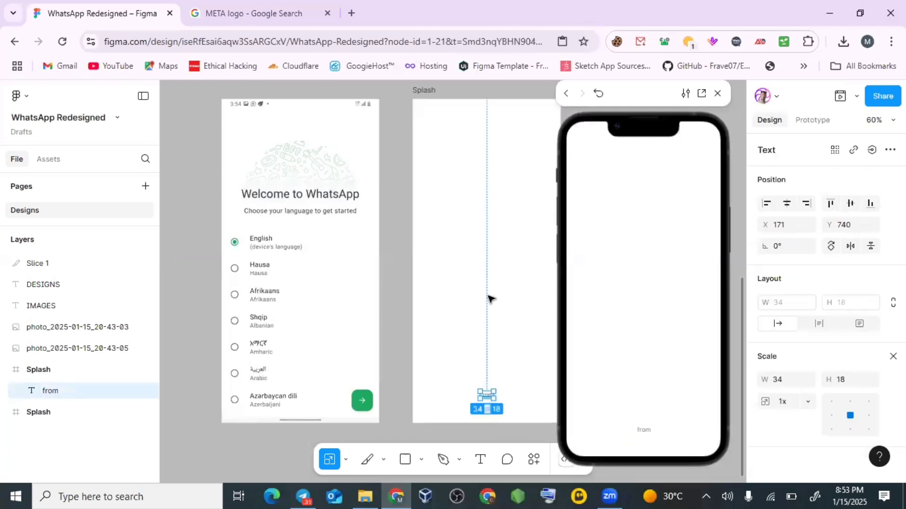
left_click_drag(491, 298, 464, 192)
scroll(491, 211, "up", 1)
scroll(491, 211, "up", 3)
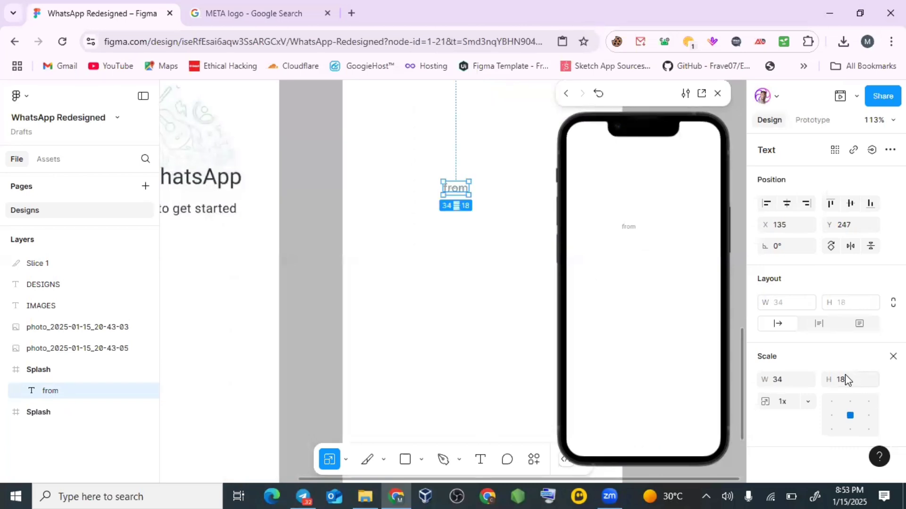
Switch from the Scale tool to the Move tool and set the "from" text's font size to 36
key("v")
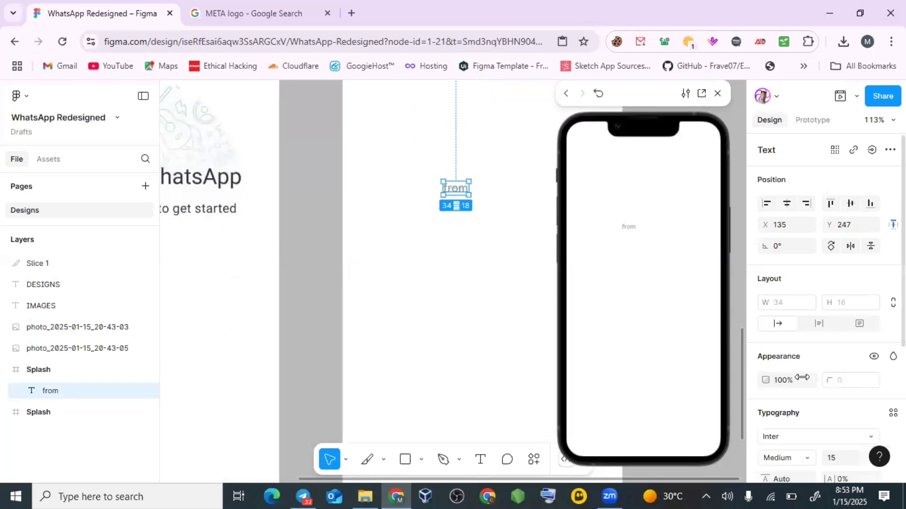
left_click(348, 463)
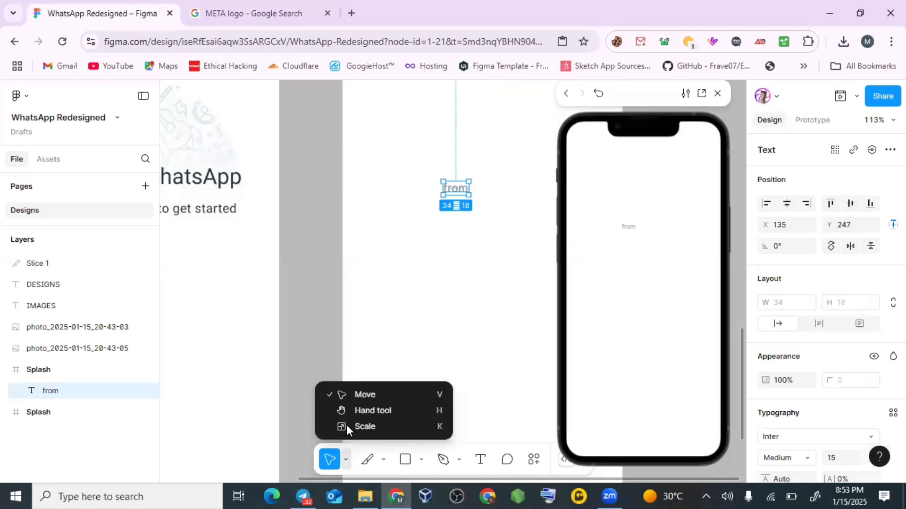
left_click(350, 393)
scroll(817, 397, "down", 5)
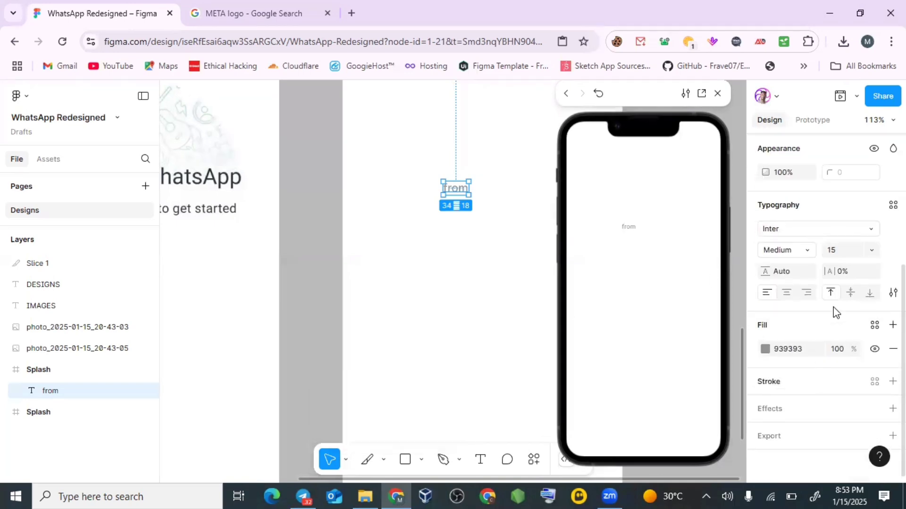
left_click(872, 253)
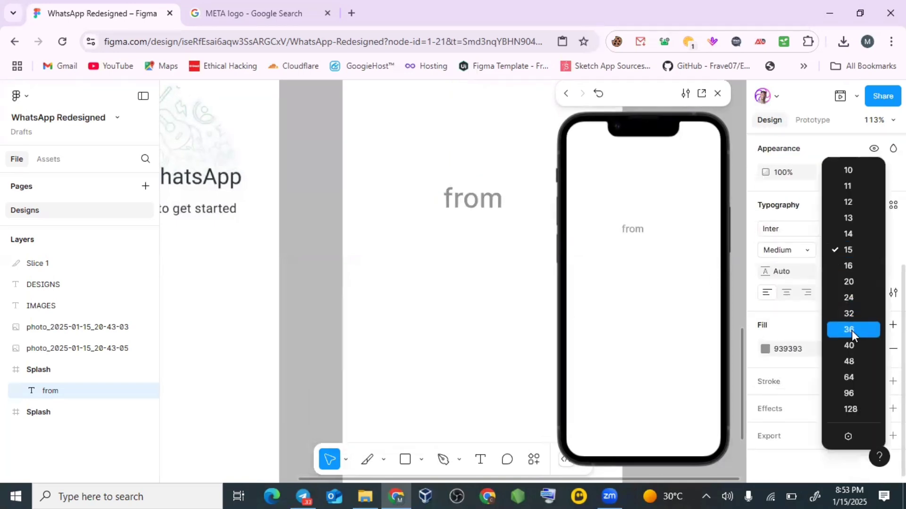
left_click(850, 329)
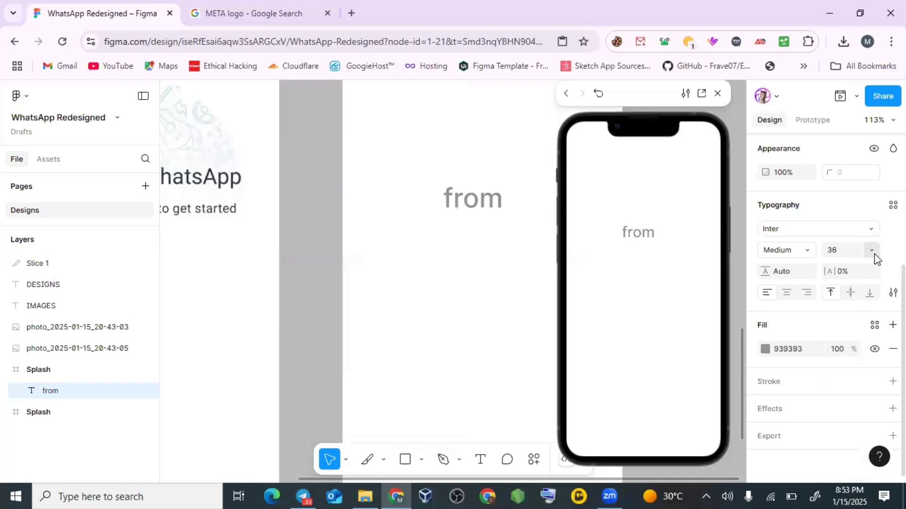
Set the font size of the "from" text in the second Splash frame to 32
scroll(610, 245, "down", 3)
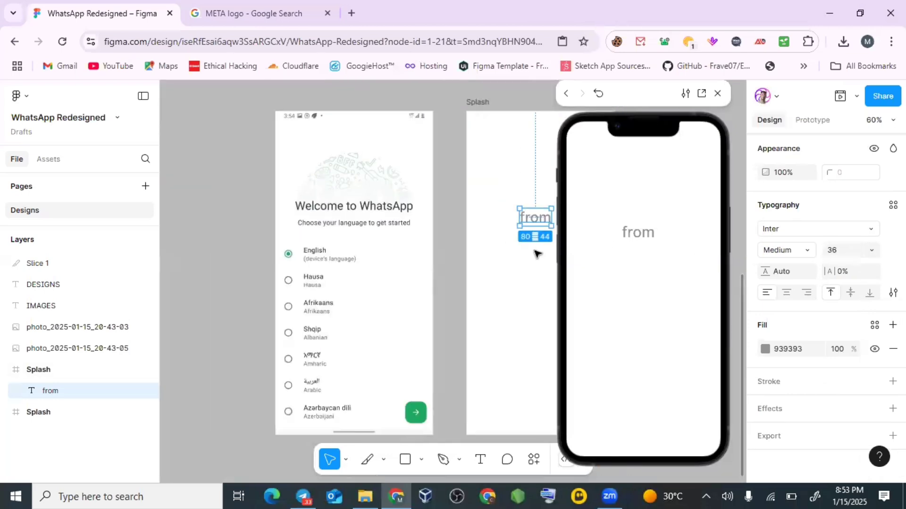
scroll(537, 253, "right", 3)
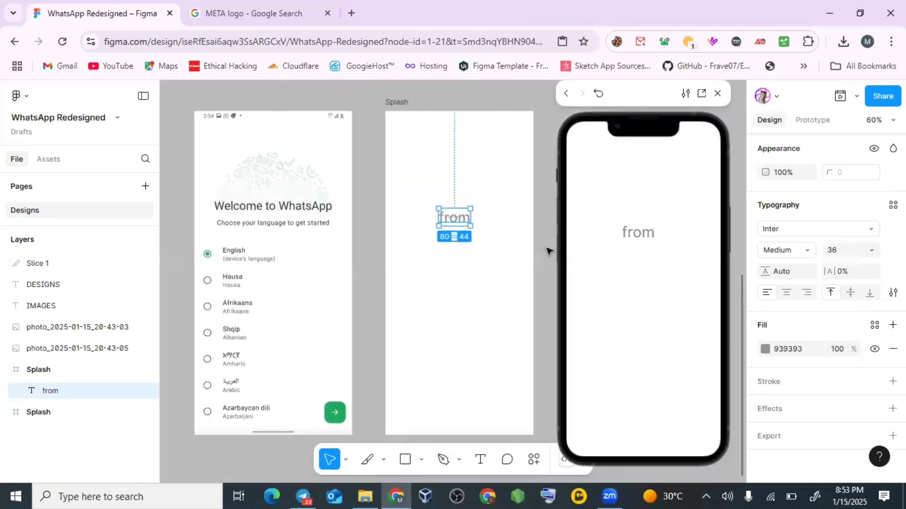
left_click(858, 249)
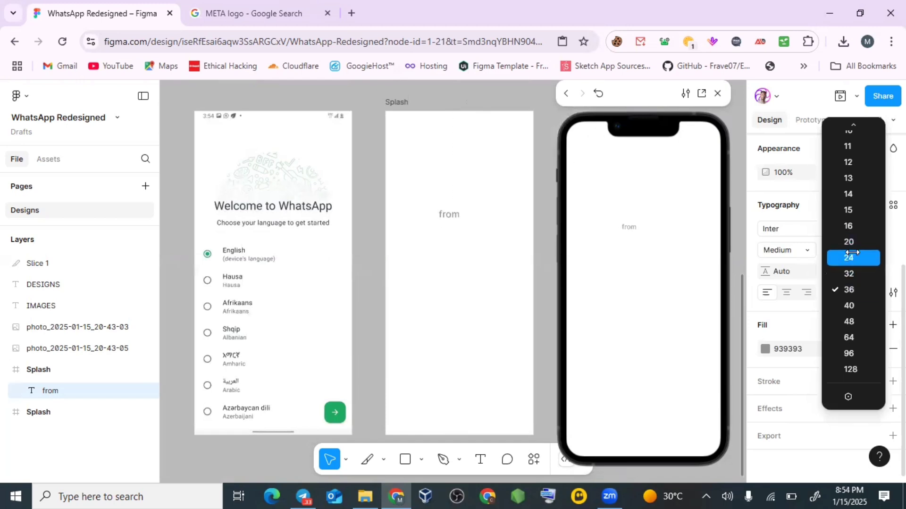
left_click(849, 274)
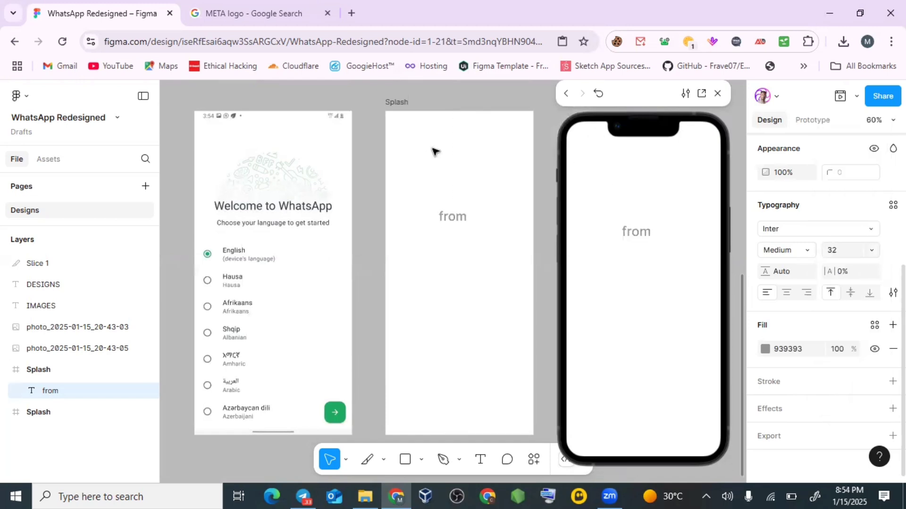
Move the phone preview clear of the fill color picker and darken the "from" text's fill to 747474
left_click(764, 349)
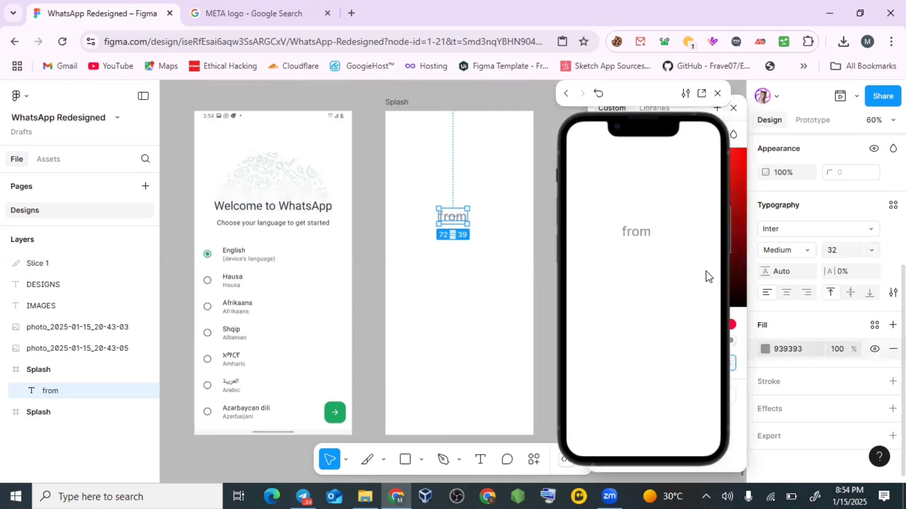
left_click_drag(646, 97, 123, 107)
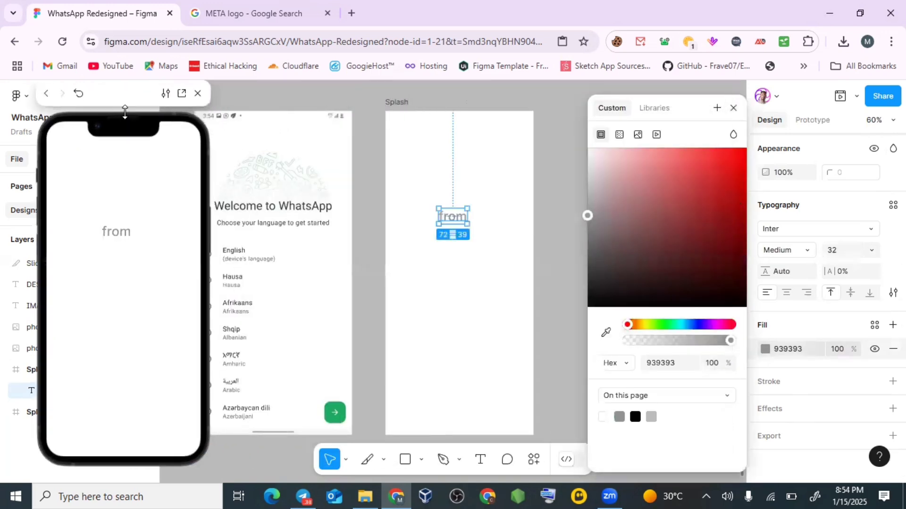
scroll(370, 171, "left", 1)
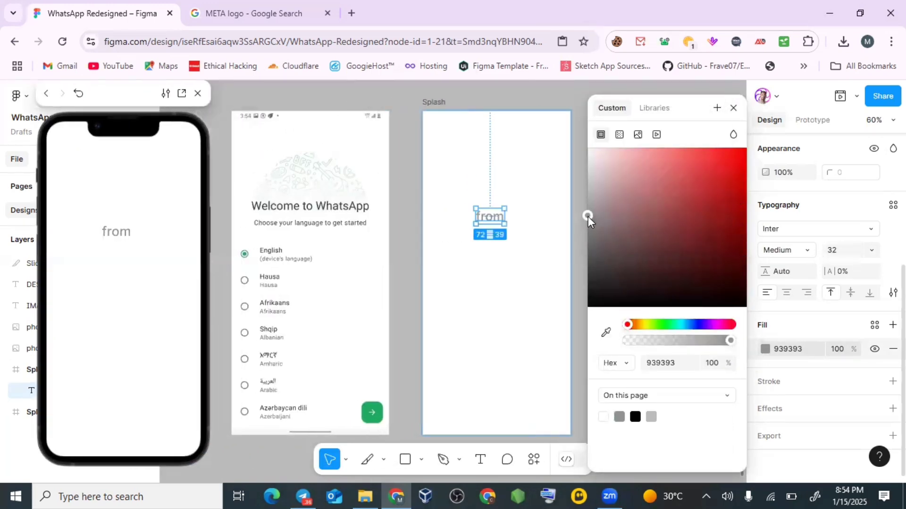
left_click_drag(588, 216, 584, 239)
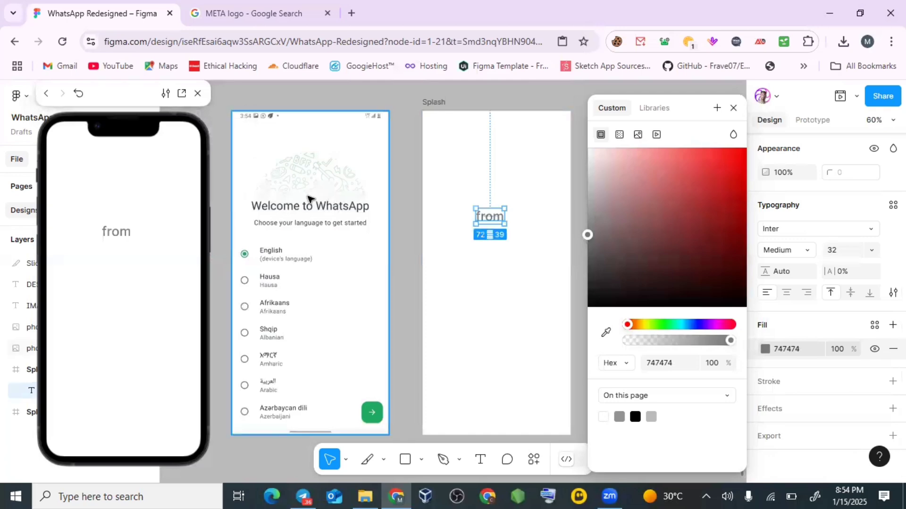
Sample the dark color 2A2F32 from the reference screenshot's "Welcome to WhatsApp" heading as the "from" text's fill
scroll(321, 210, "up", 5)
scroll(322, 218, "up", 6)
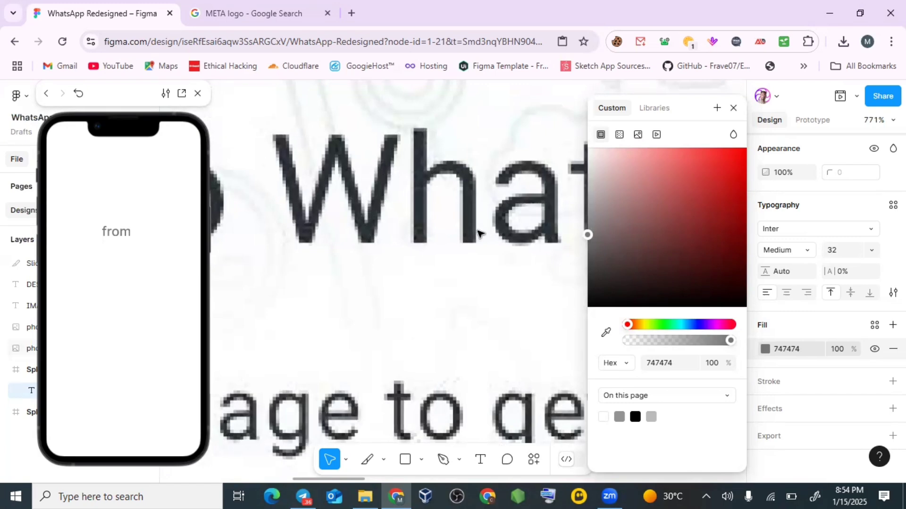
key("i")
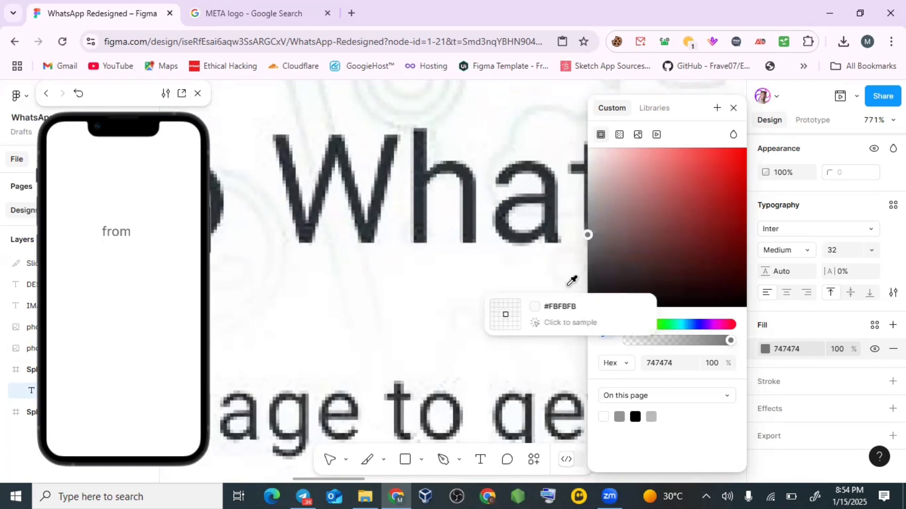
left_click(605, 334)
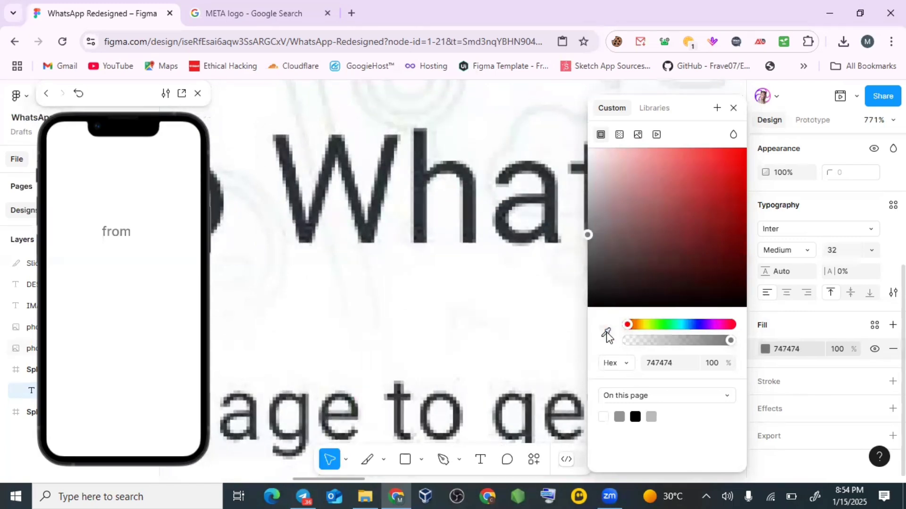
left_click(607, 333)
left_click(765, 349)
left_click(765, 349)
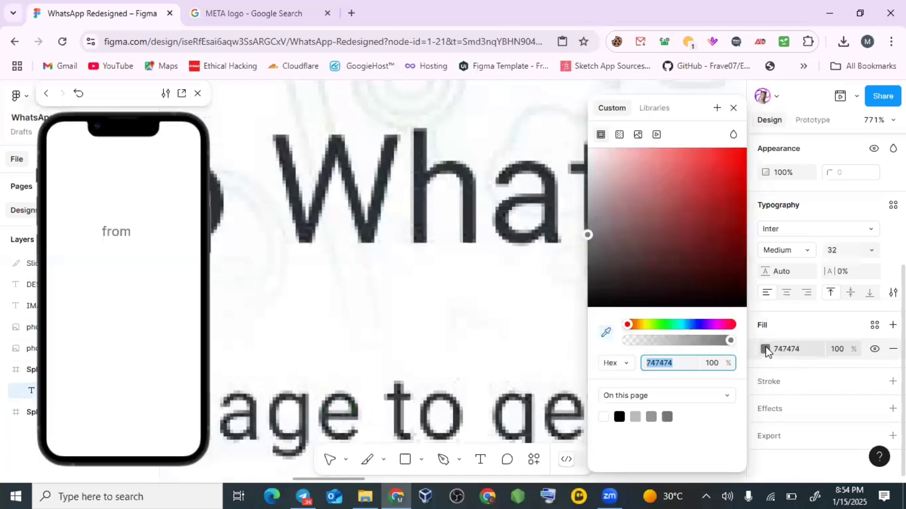
left_click(607, 333)
left_click(607, 334)
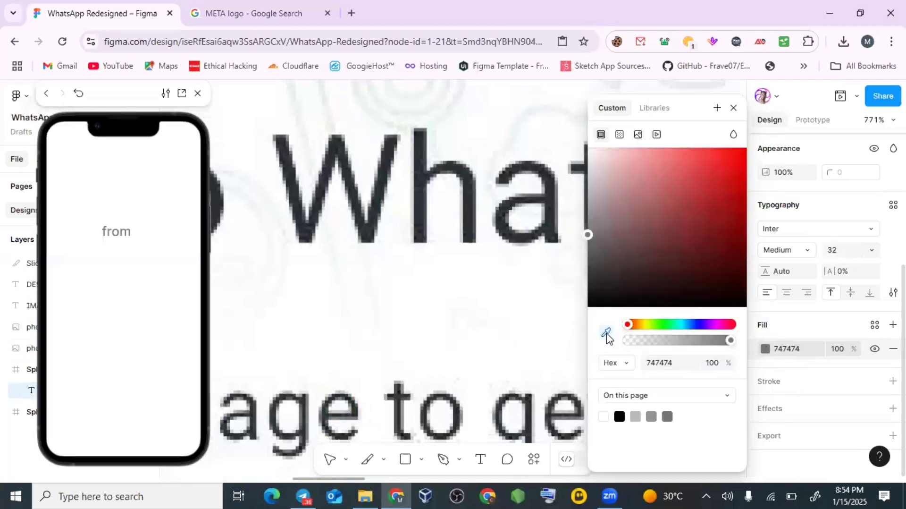
left_click(470, 196)
left_click(801, 354)
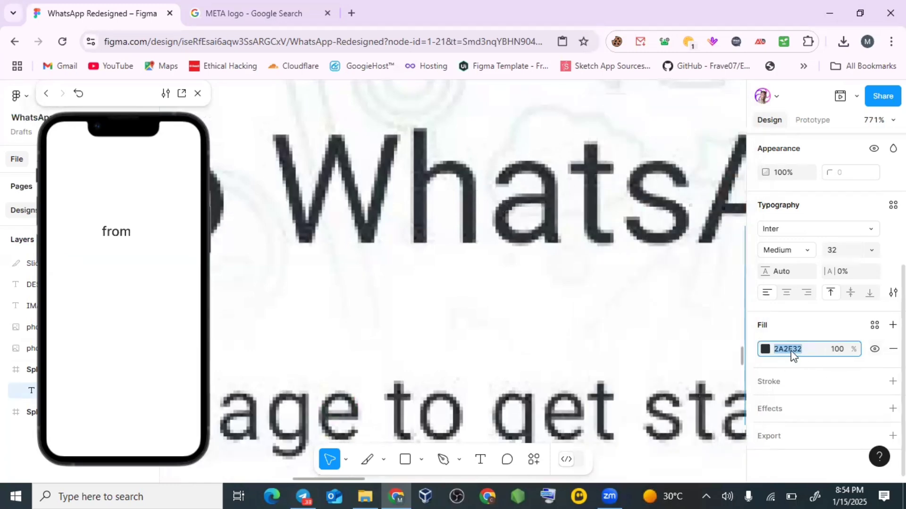
Replace the "from" text in the second Splash frame with "Welcome to WhatsApop"
scroll(513, 263, "down", 10)
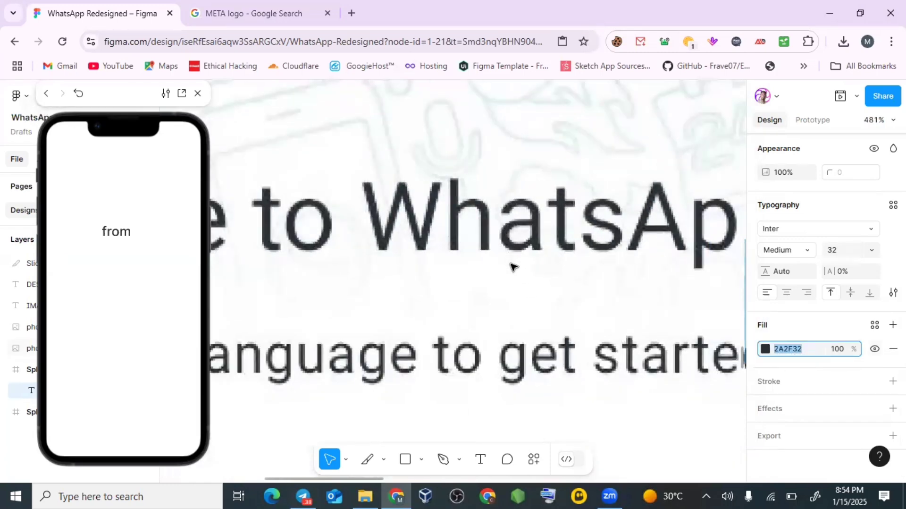
scroll(512, 270, "right", 8)
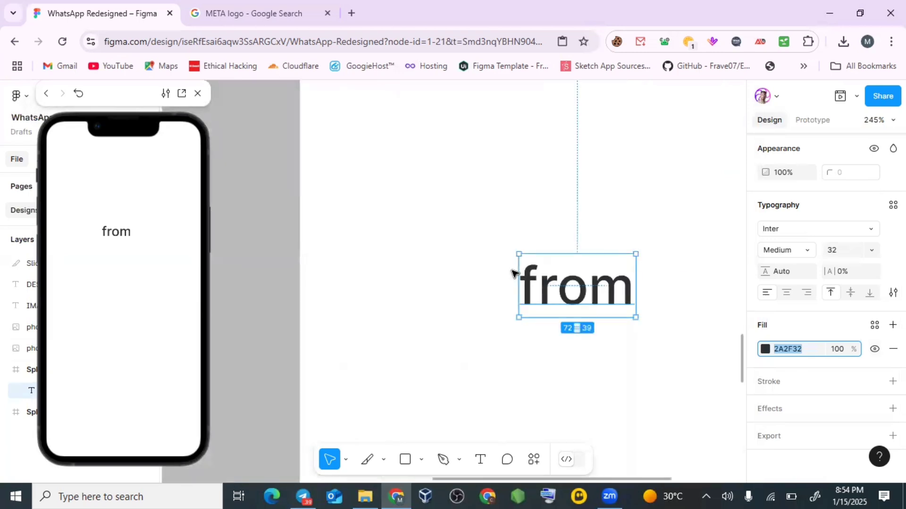
scroll(512, 288, "up", 4)
scroll(476, 348, "down", 4)
scroll(478, 350, "down", 3)
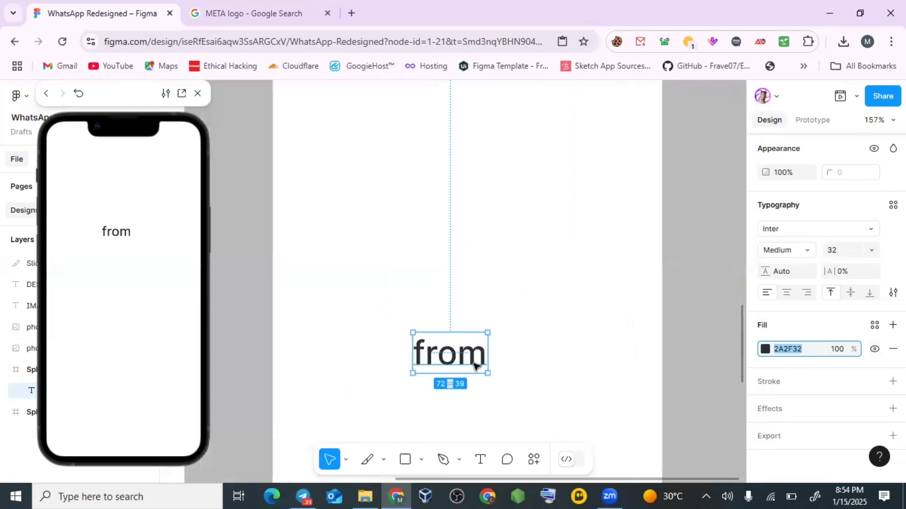
scroll(481, 351, "left", 4)
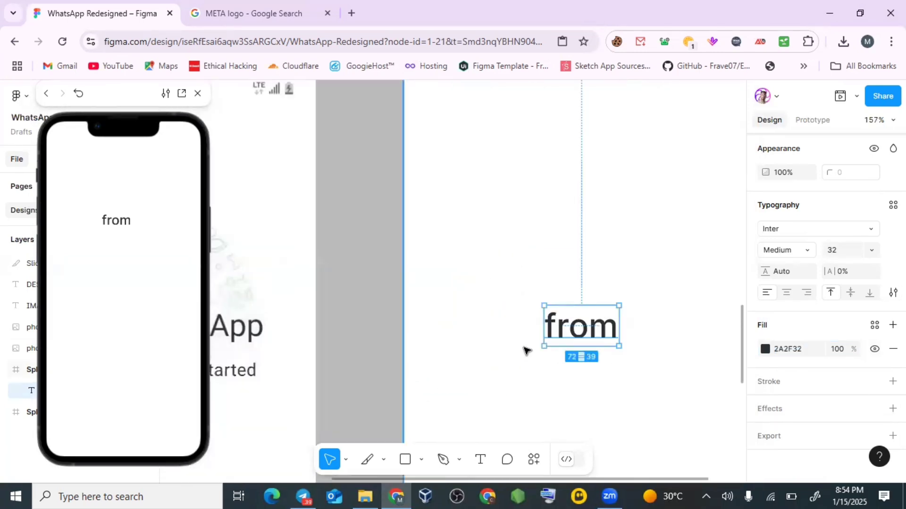
scroll(523, 347, "down", 3)
scroll(524, 347, "left", 4)
scroll(525, 349, "right", 3)
scroll(614, 361, "right", 5)
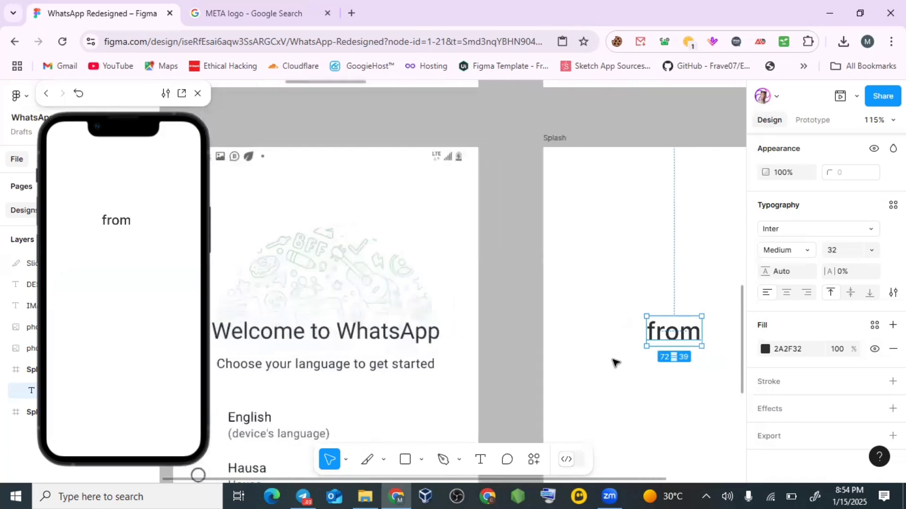
double_click(474, 335)
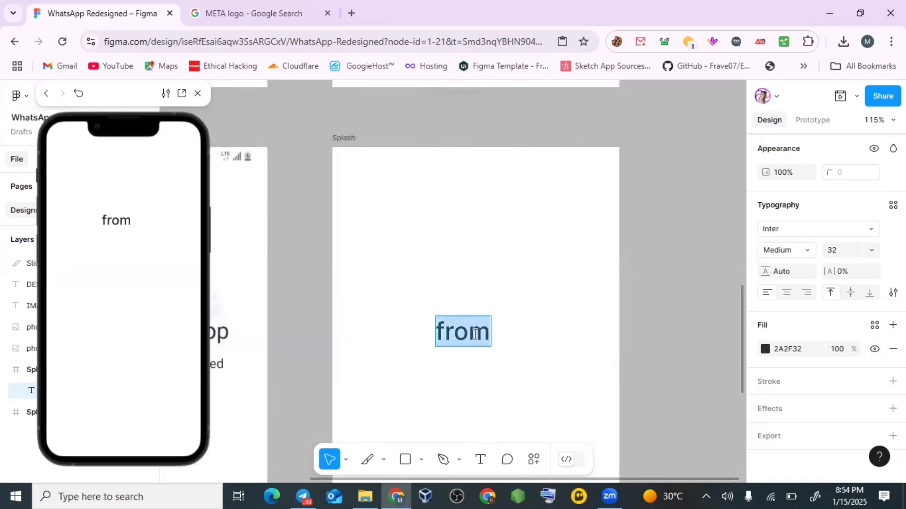
type("Welco")
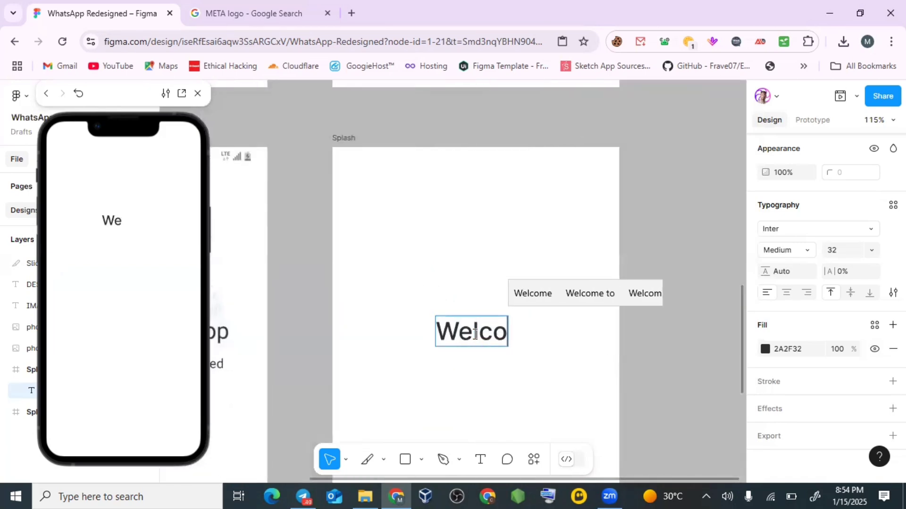
type("me to W")
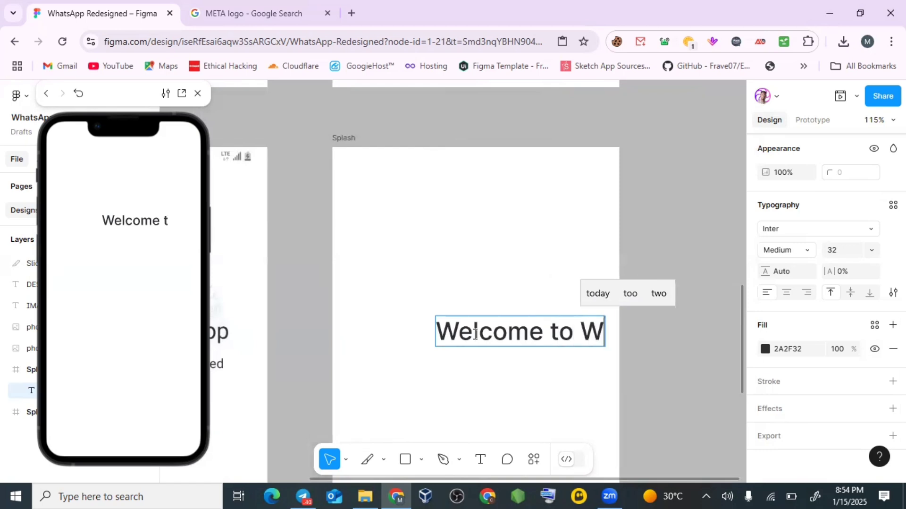
type("hatsaappp")
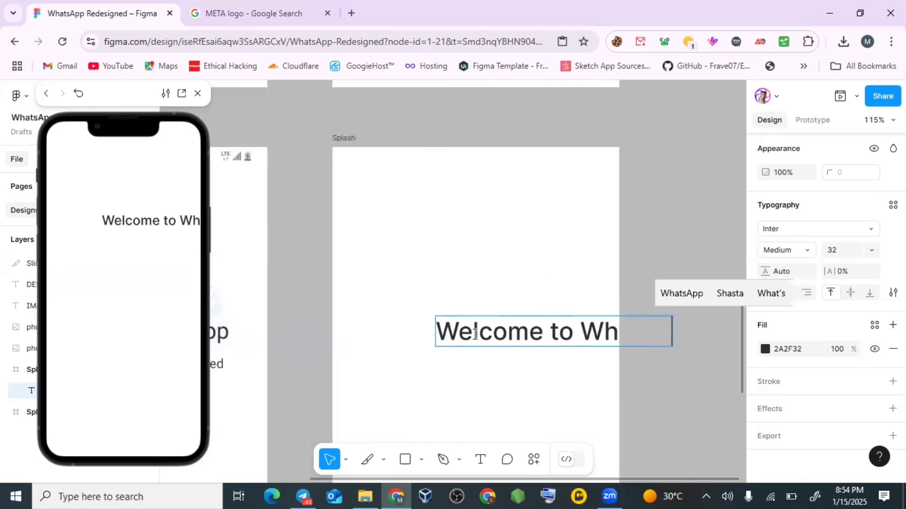
key("Escape")
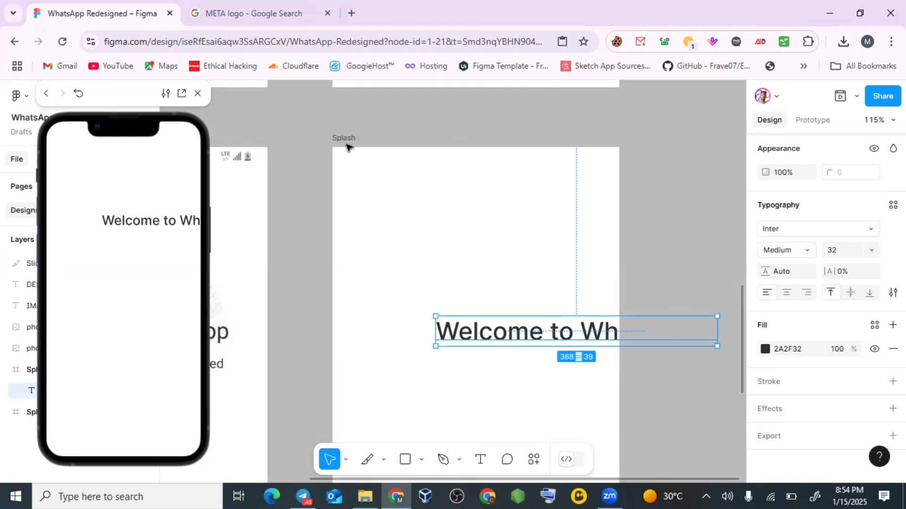
Turn off Clip content for the Splash frame that holds the welcome heading
key("Escape")
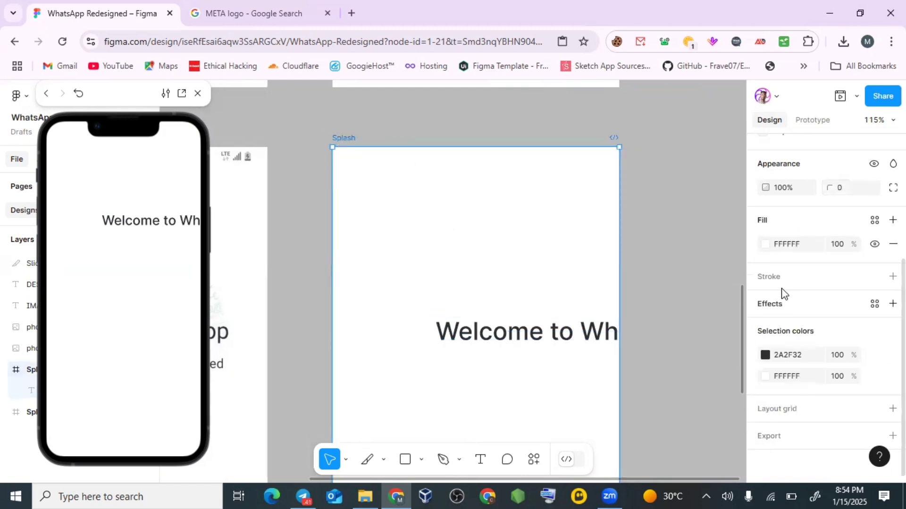
scroll(795, 326, "up", 4)
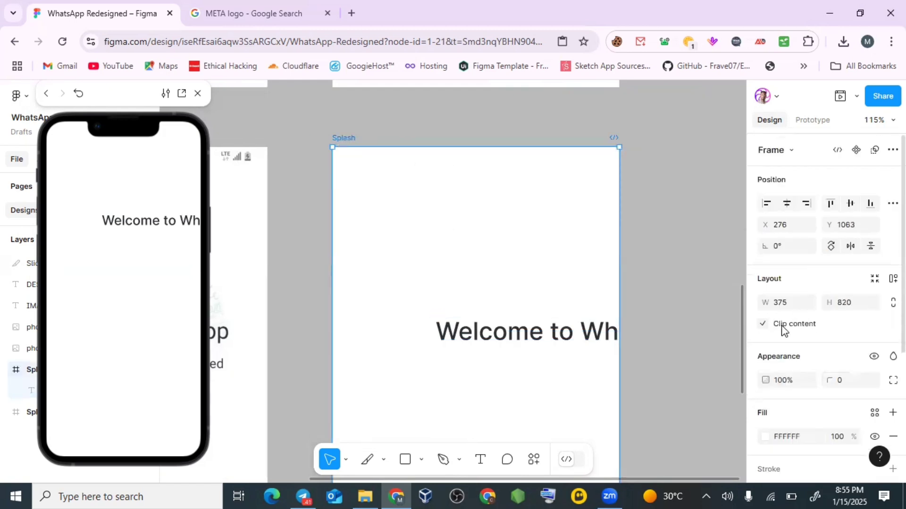
left_click(762, 325)
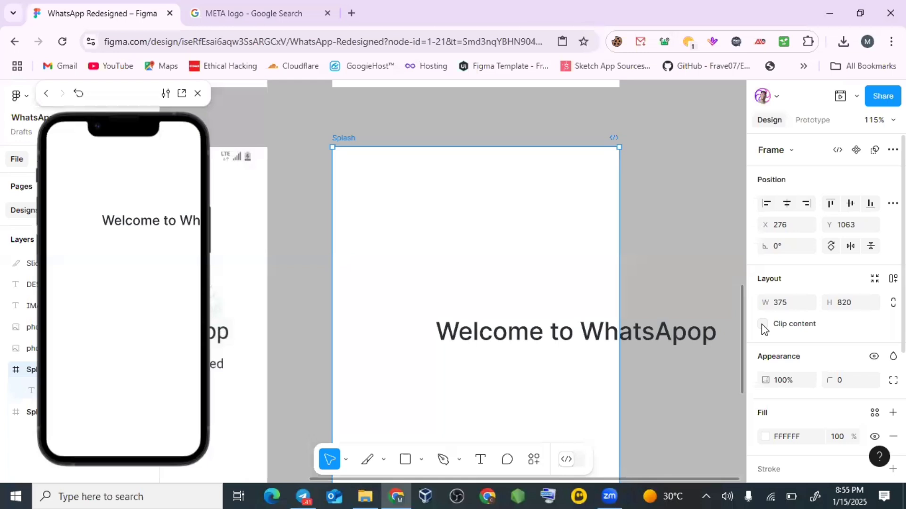
Delete the extra "o" so the heading reads "Welcome to WhatsApp"
double_click(685, 334)
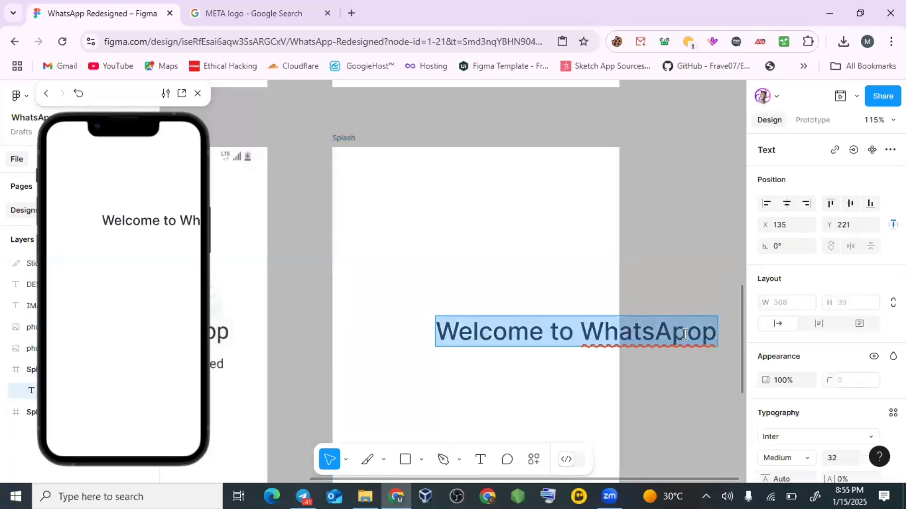
left_click(688, 334)
key("BackSpace")
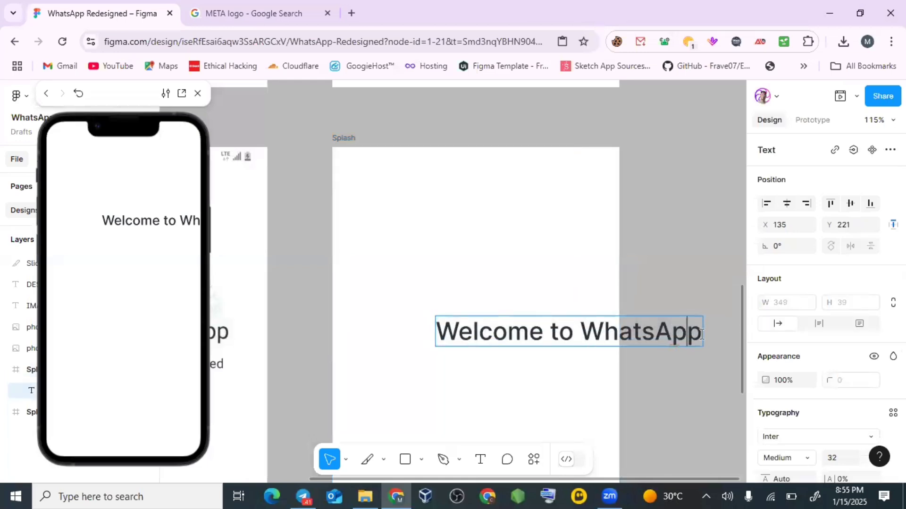
key("Escape")
Turn Clip content back on for the Splash frame and move the welcome heading fully inside it, at about X 13, Y 208
key("Escape")
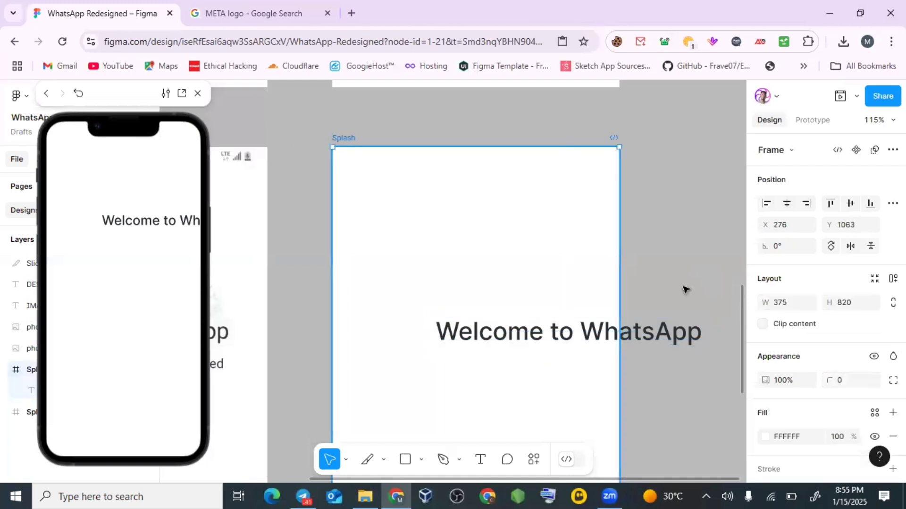
left_click(764, 324)
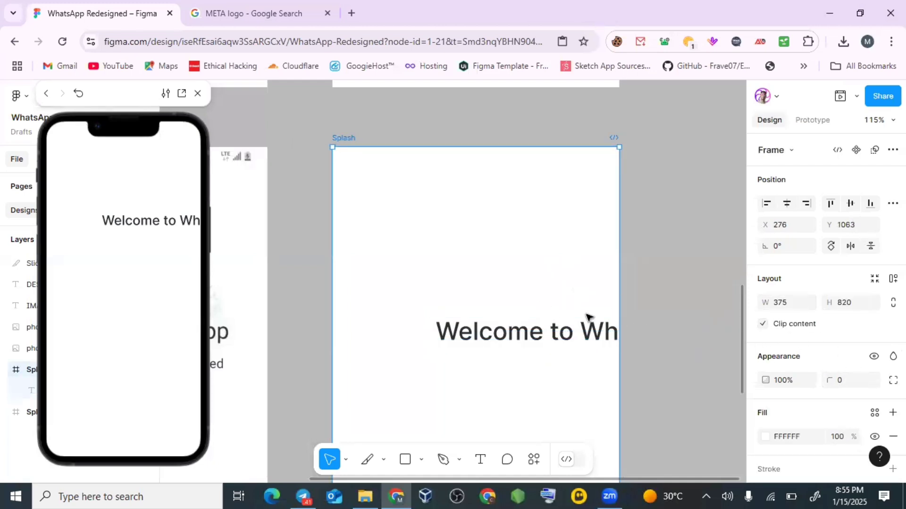
left_click_drag(590, 344, 522, 323)
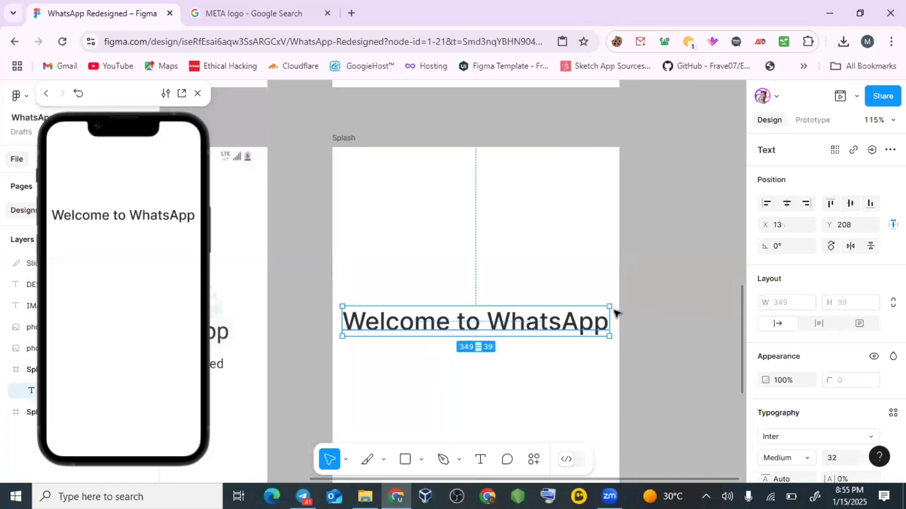
Scale the welcome heading down to about 310 by 34 and reposition it near the Splash frame's horizontal center
key("k")
left_click_drag(608, 306, 552, 313)
left_click_drag(487, 315, 538, 313)
scroll(510, 317, "down", 3)
key("v")
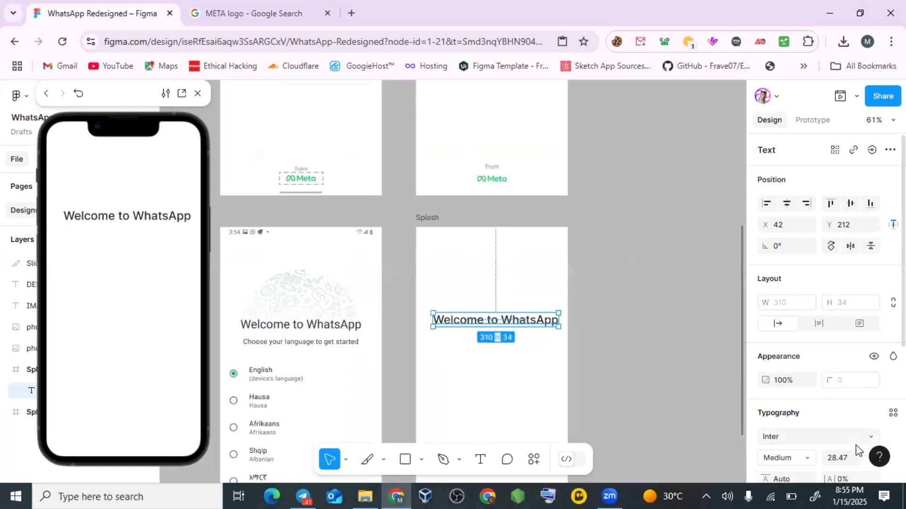
Set the welcome heading's font size to 30
scroll(865, 424, "down", 3)
left_click(848, 259)
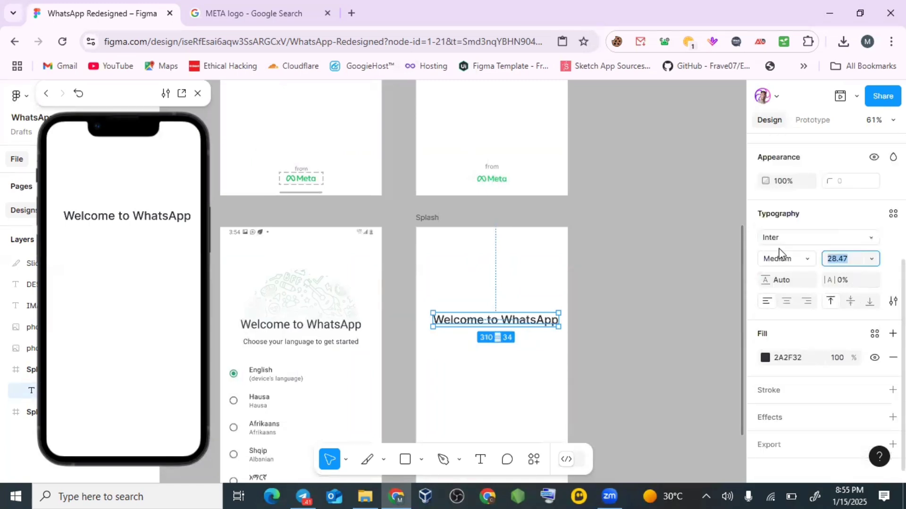
key("Return")
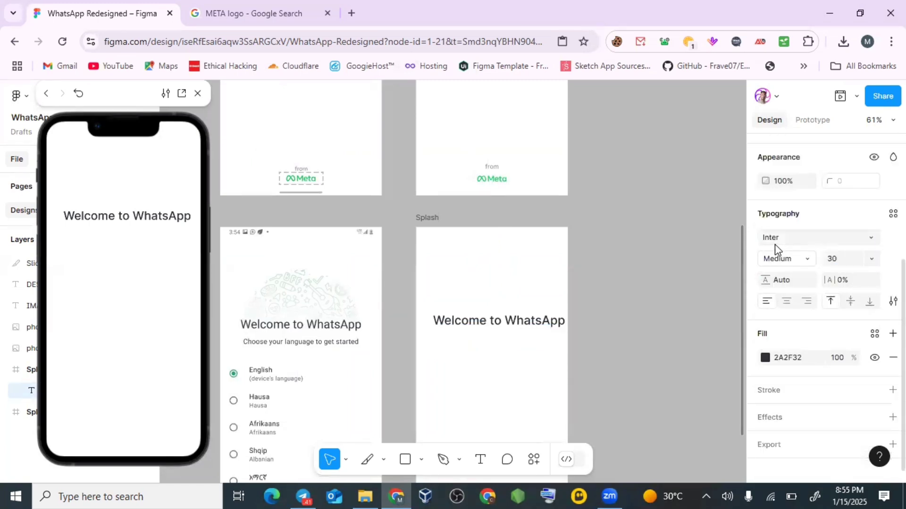
Set the welcome heading's font size to 29
left_click(843, 263)
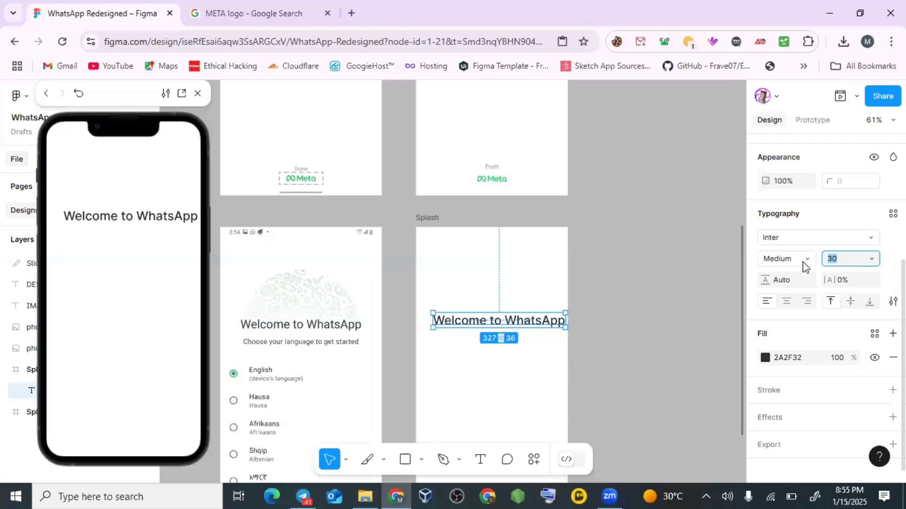
type("29")
key("Return")
key("Escape")
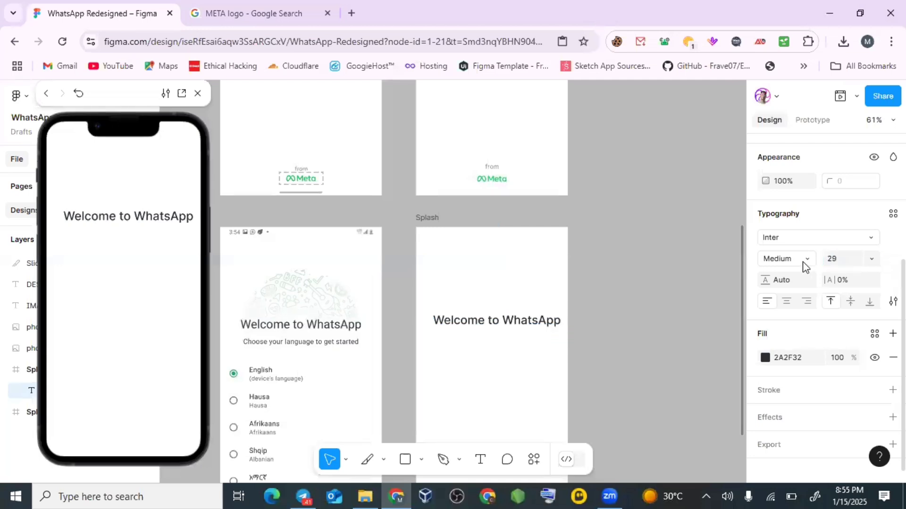
Set the welcome heading's font size to 28 and center it horizontally in the Splash frame
left_click(828, 260)
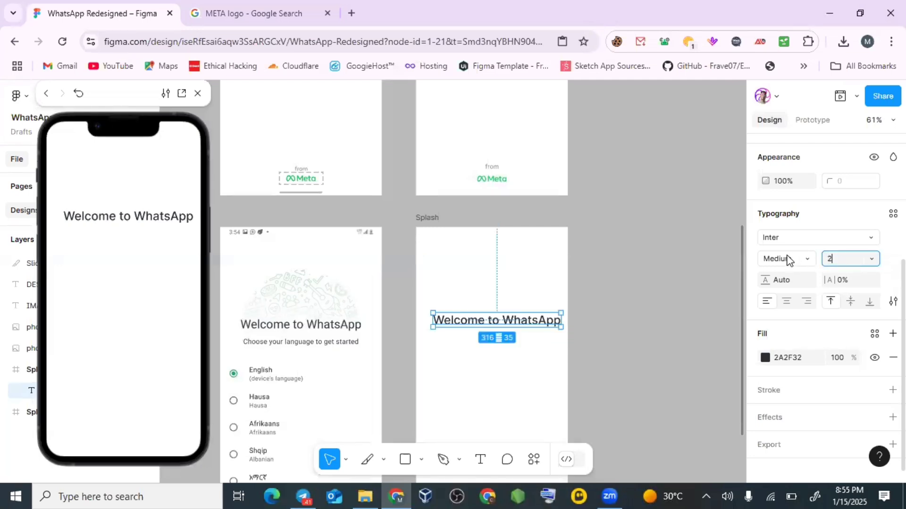
type("28")
key("Return")
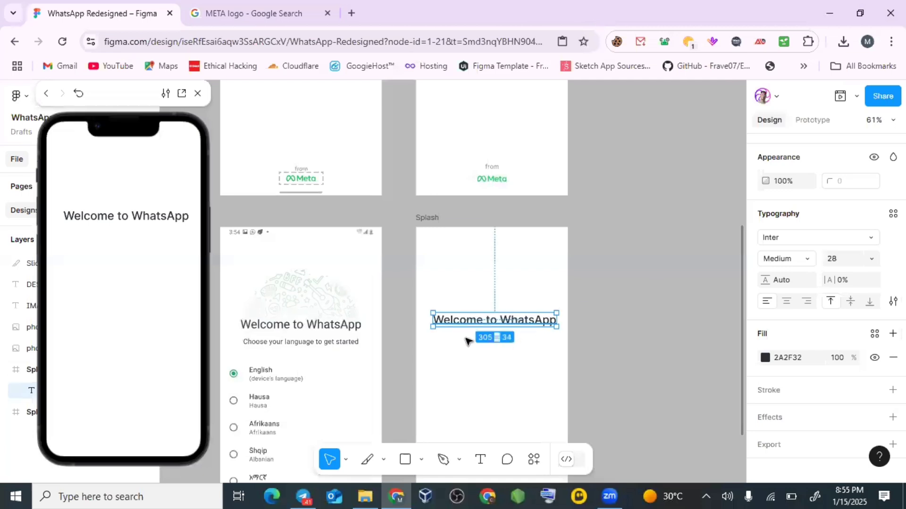
scroll(476, 342, "up", 2)
scroll(476, 343, "left", 2)
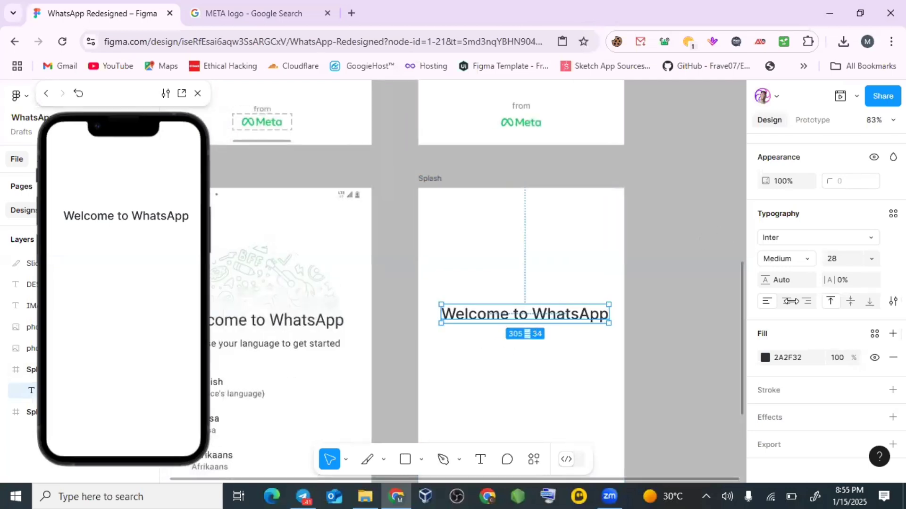
scroll(796, 211, "up", 4)
left_click(786, 206)
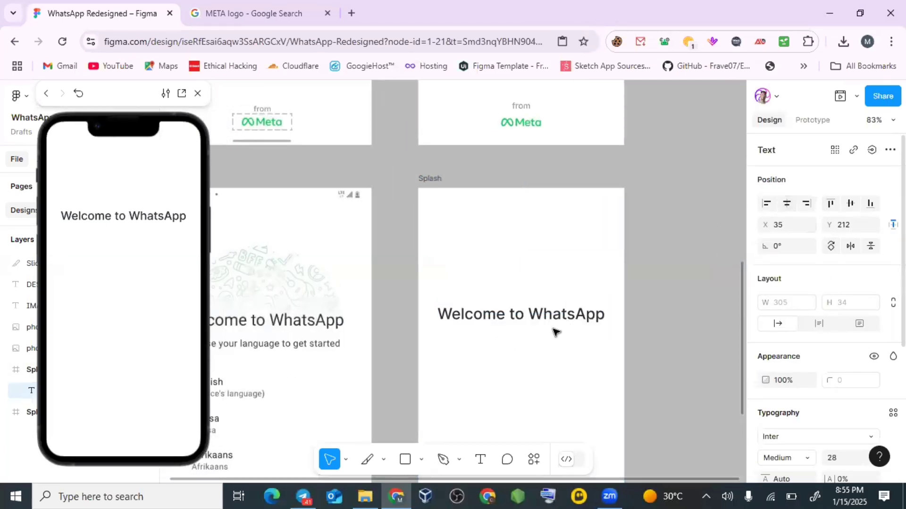
Duplicate the welcome heading and move the copy straight down below the original to Y 255
scroll(552, 326, "down", 2)
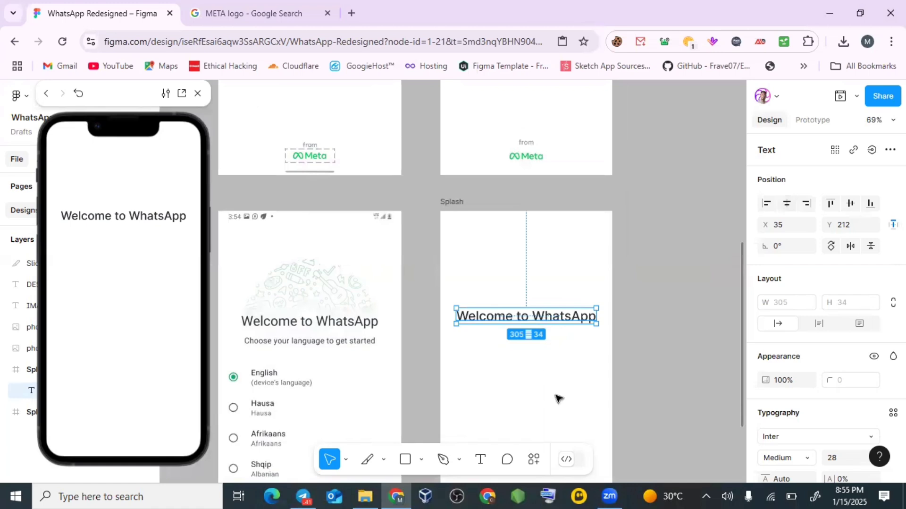
key("ctrl+d")
key("shift+Down")
key("shift+Down")
key("shift+Down")
key("Down")
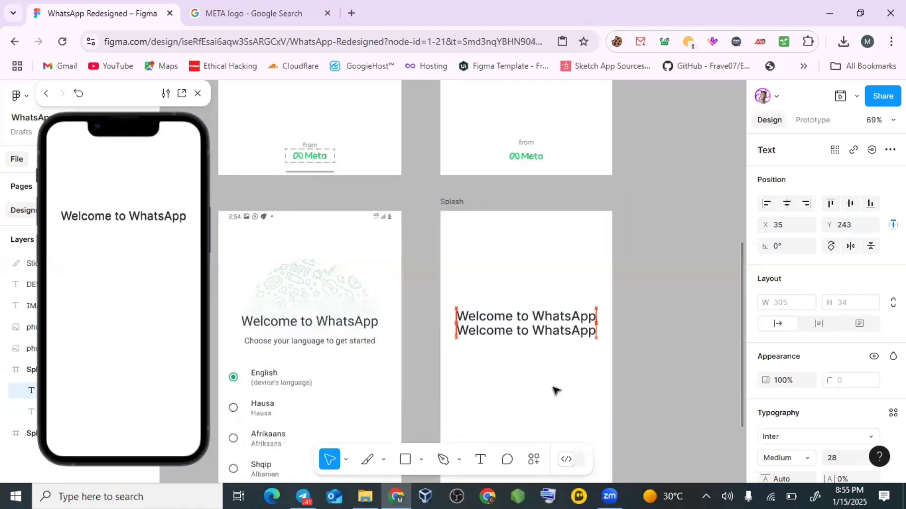
key("Down")
key("Down")
key("Down")
key("Down")
key("Down")
key("Down")
key("Down")
key("Down")
key("Down")
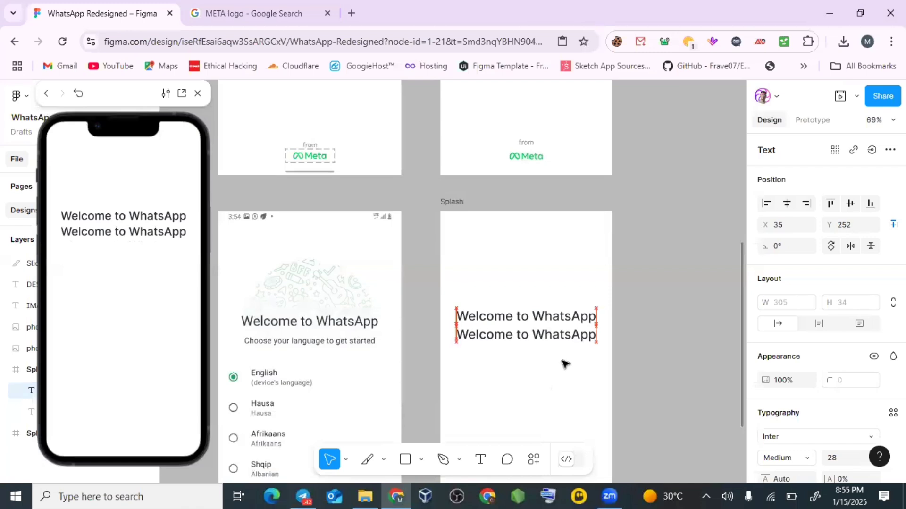
key("Down")
key("Down")
key("Down")
Set the duplicated text's font size to 16
scroll(543, 330, "up", 5)
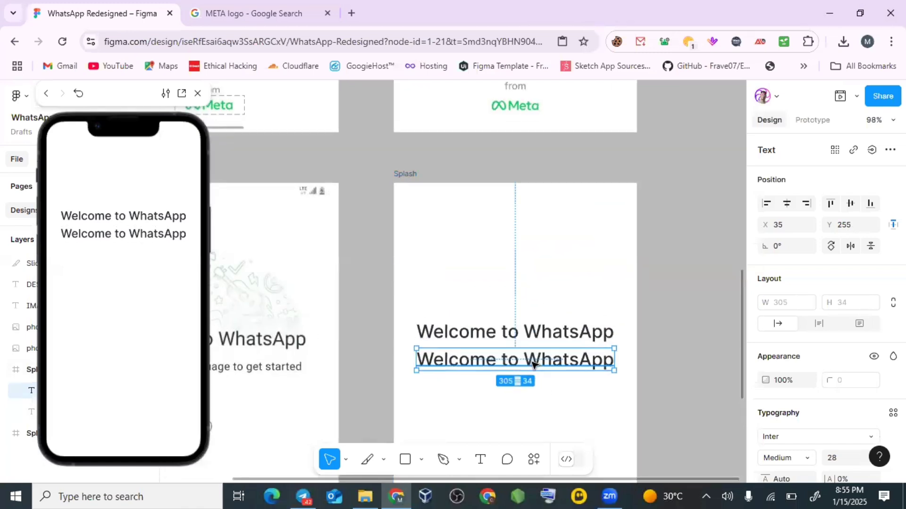
scroll(533, 364, "left", 2)
scroll(849, 379, "down", 4)
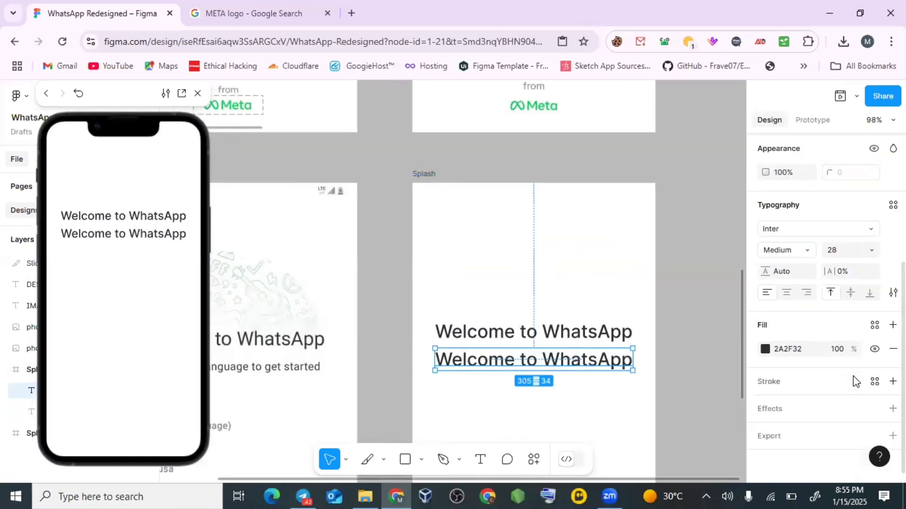
left_click(871, 251)
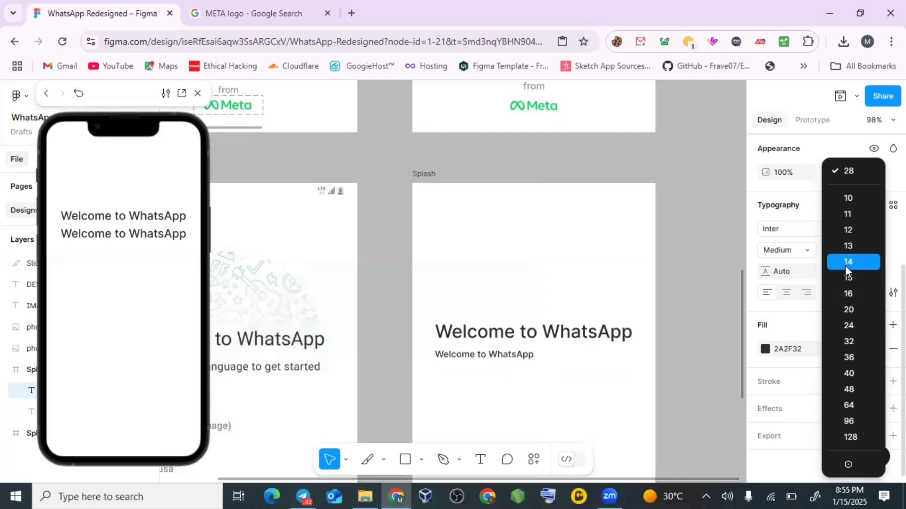
left_click(850, 293)
scroll(572, 330, "left", 5)
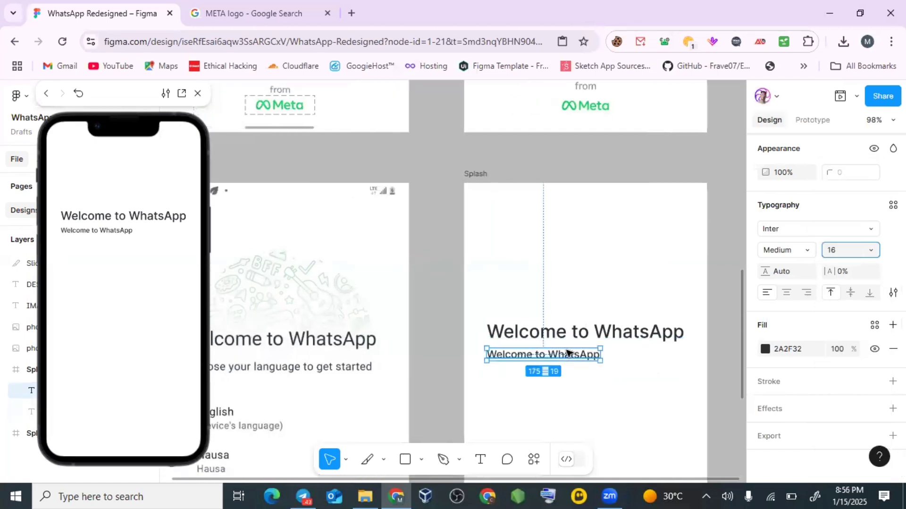
Replace the duplicated text with "Choose your language to get Started"
double_click(590, 358)
type("C")
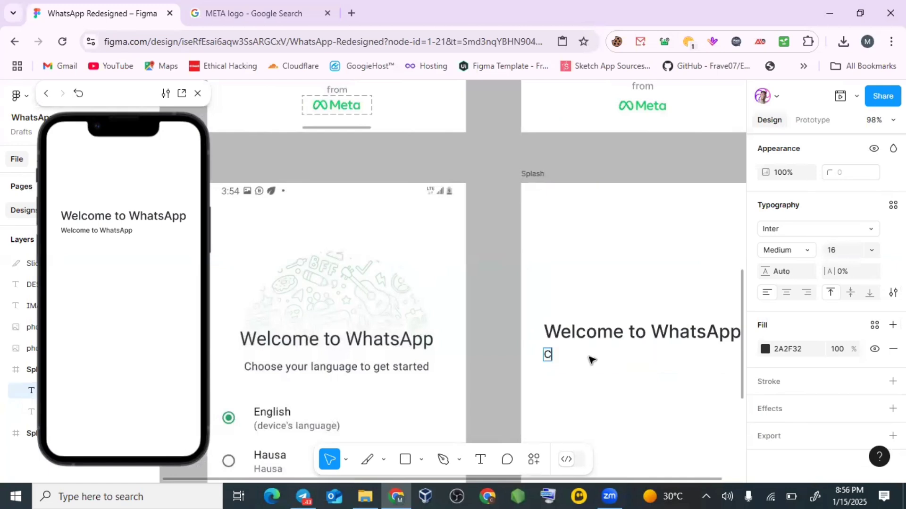
type("hoose y")
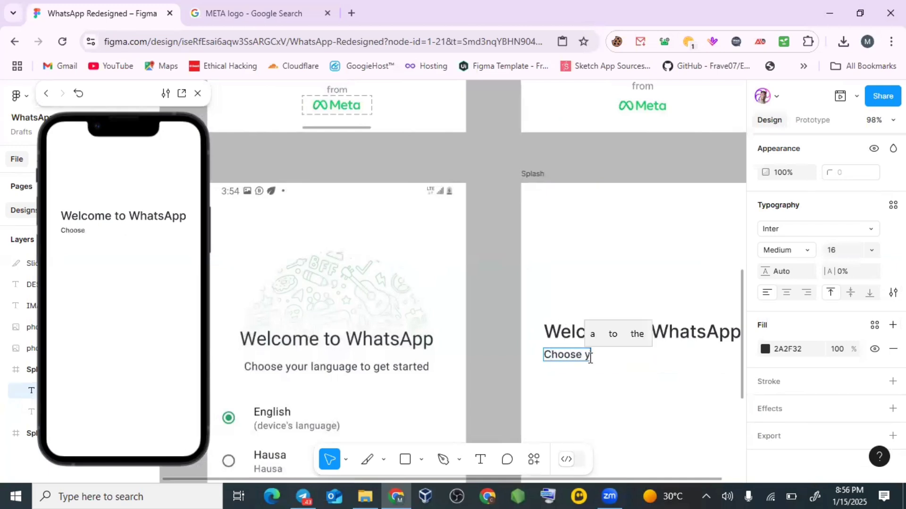
type("our lan")
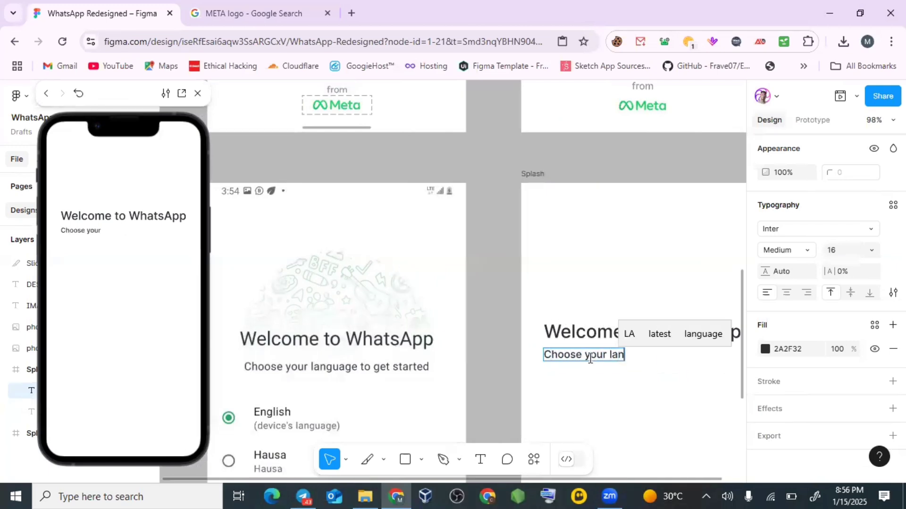
type("guage to")
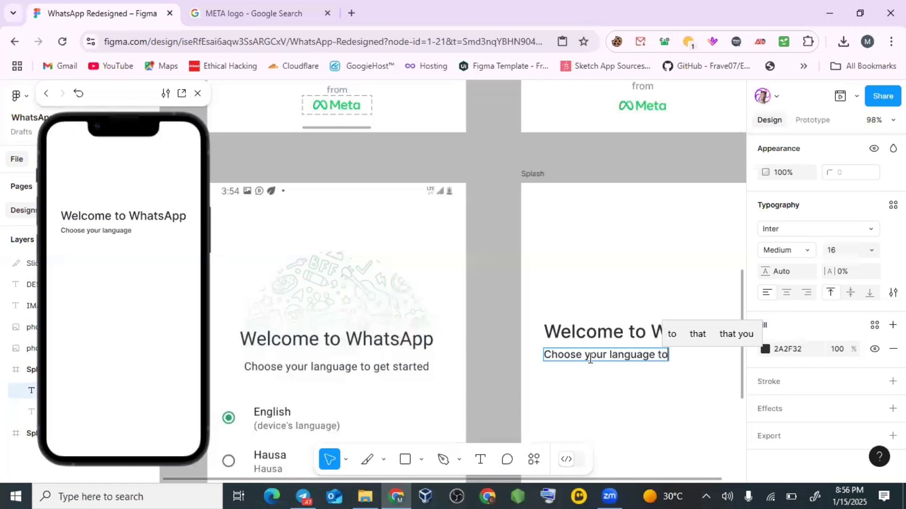
type(" get")
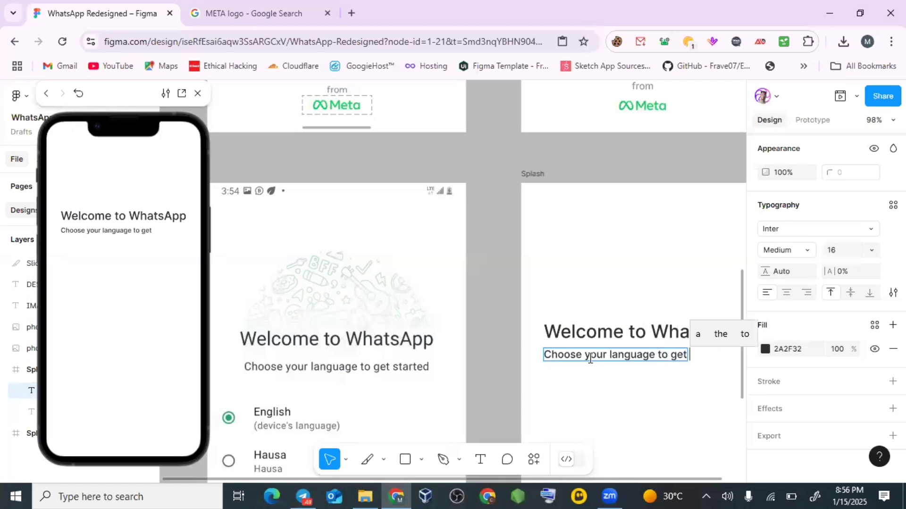
type(" Sta")
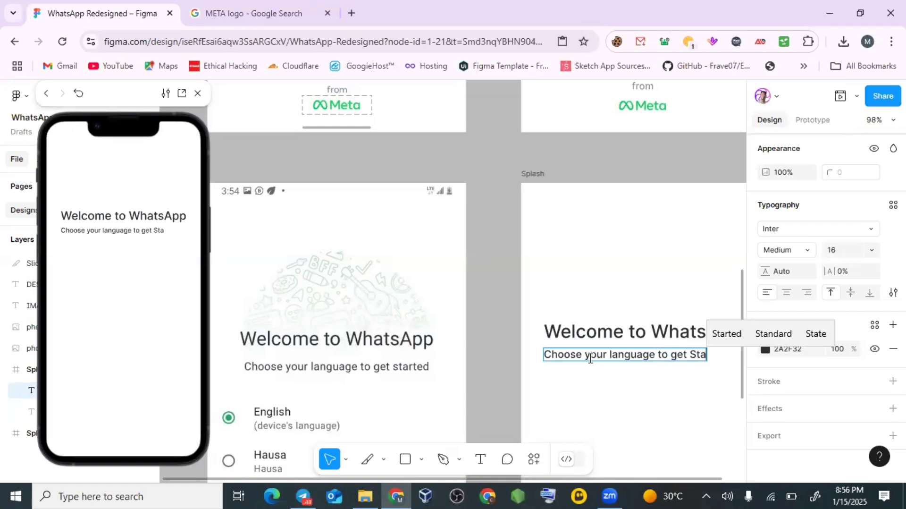
type("rted")
key("Escape")
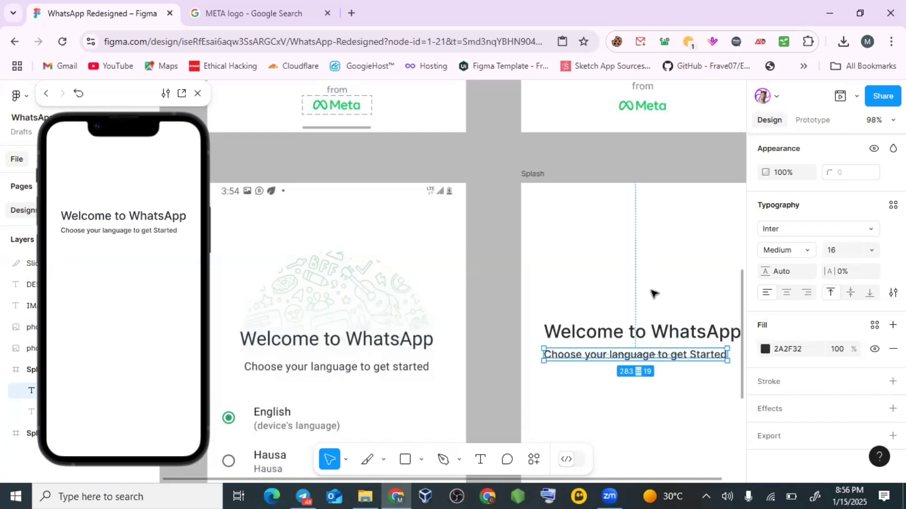
Reposition the language subtitle slightly lower and centered horizontally beneath the welcome heading
scroll(606, 365, "down", 5)
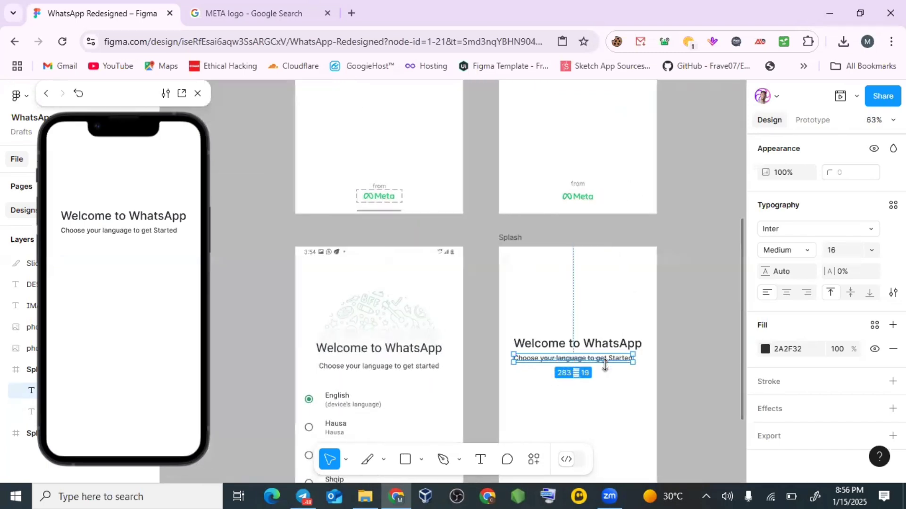
scroll(599, 355, "up", 7)
left_click_drag(609, 357, 618, 361)
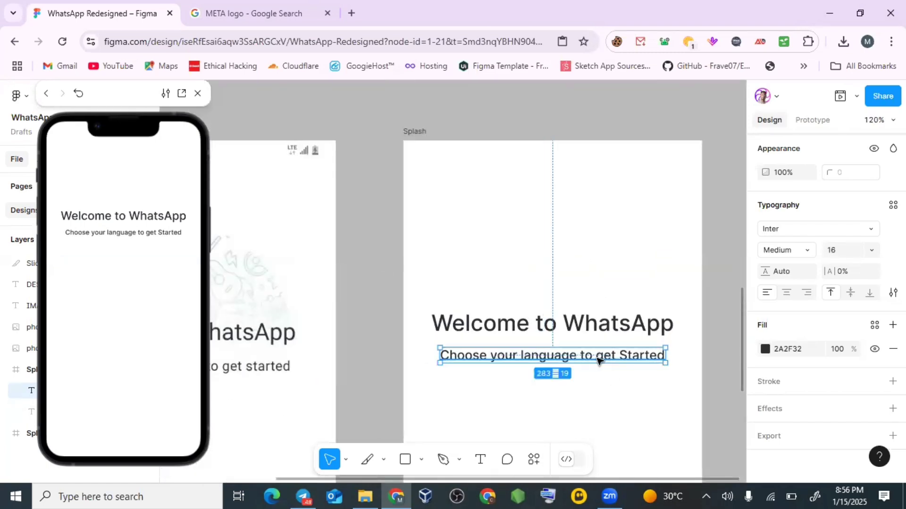
Change the language subtitle's fill color to the gray 5C5C5C
left_click(766, 349)
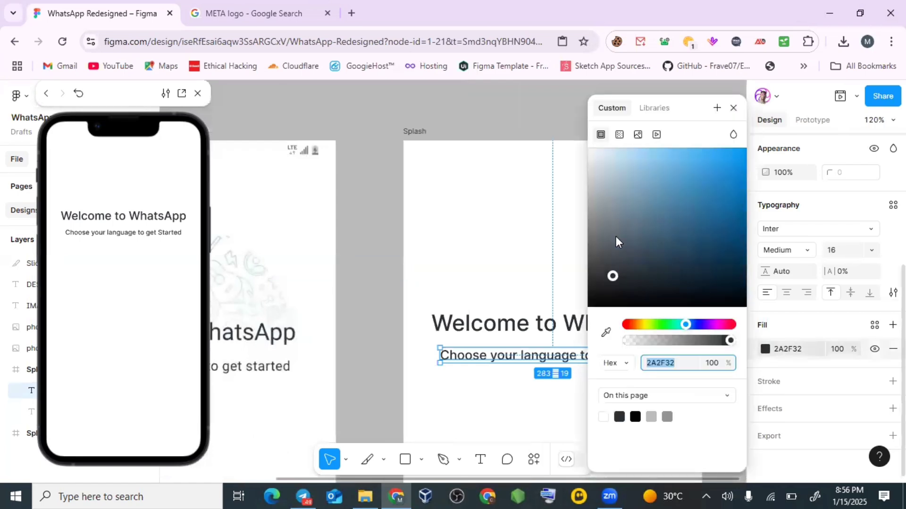
left_click_drag(593, 235, 584, 259)
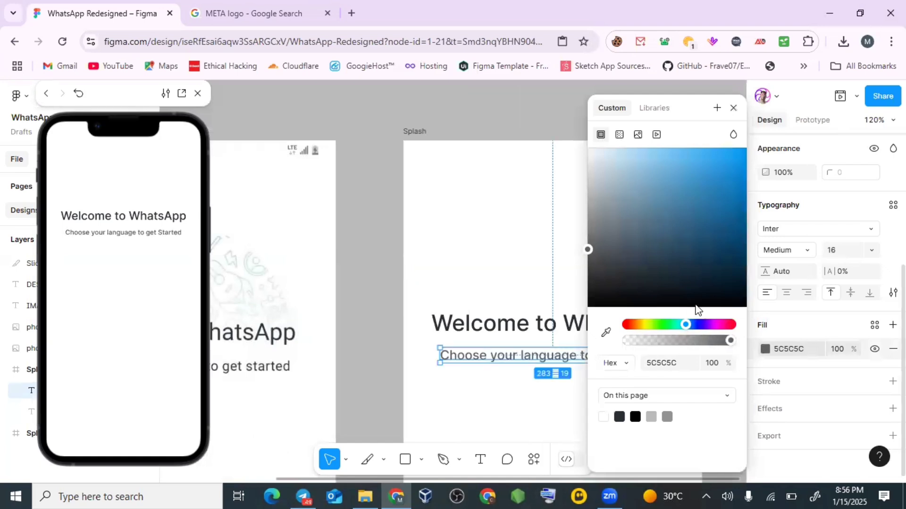
left_click(734, 108)
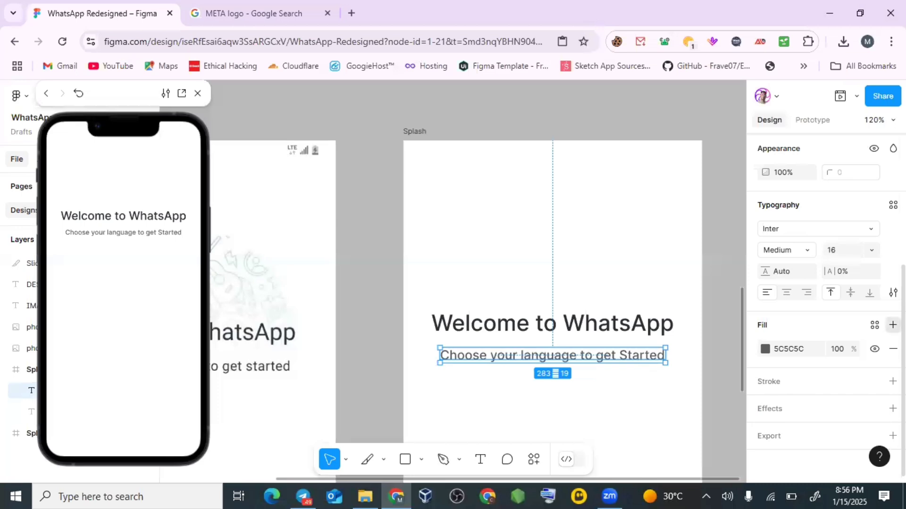
Save the language subtitle's gray fill as a new color style named "p 2"
left_click(893, 324)
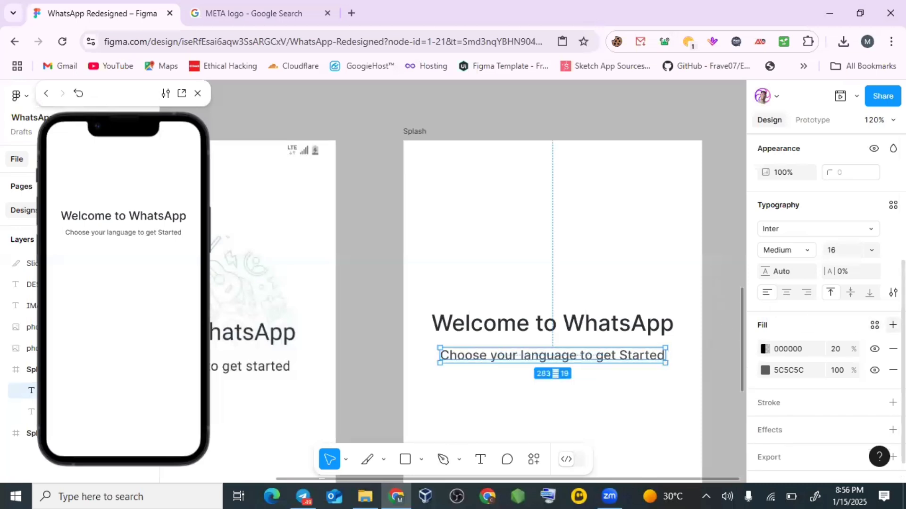
left_click(893, 348)
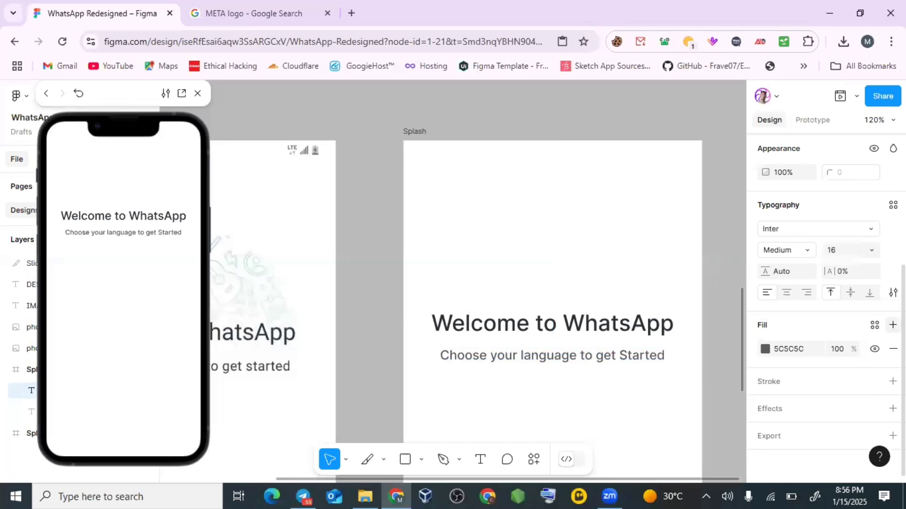
left_click(874, 324)
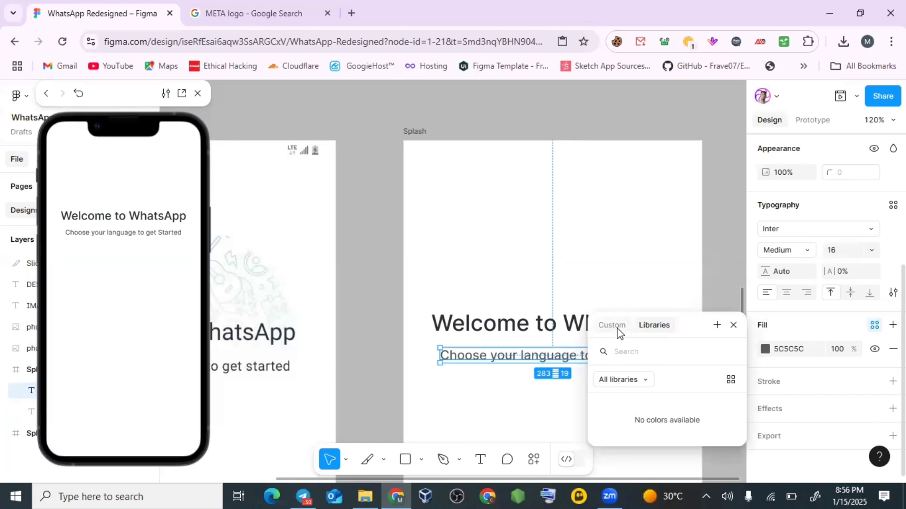
left_click(717, 325)
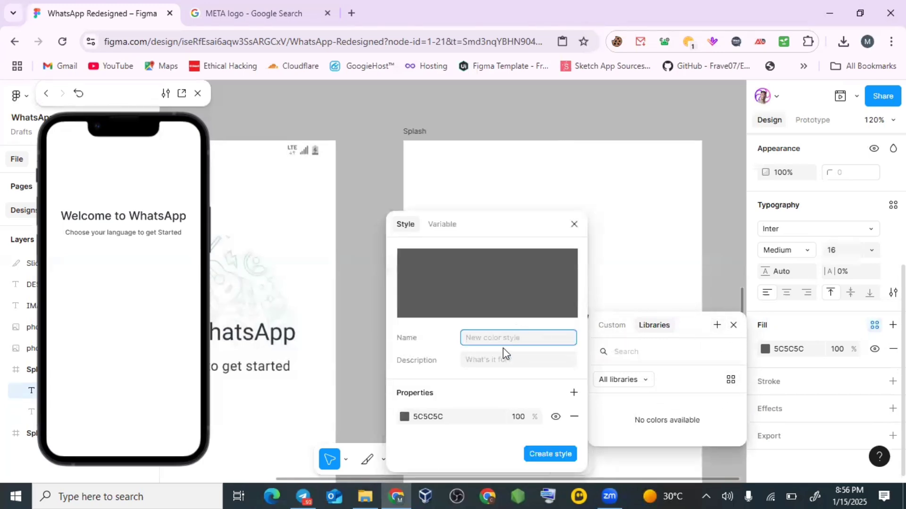
type("p 2")
left_click(546, 461)
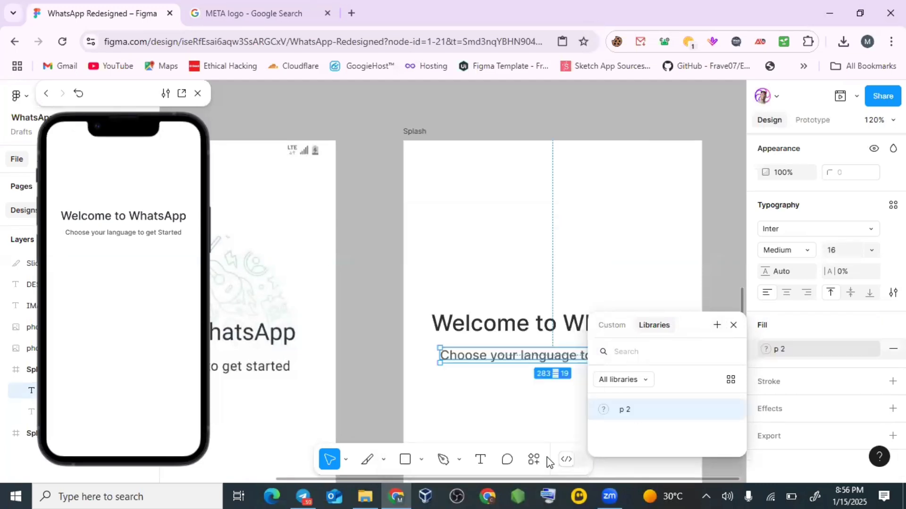
Save the welcome heading's dark fill as a new color style named "p 1"
left_click(553, 333)
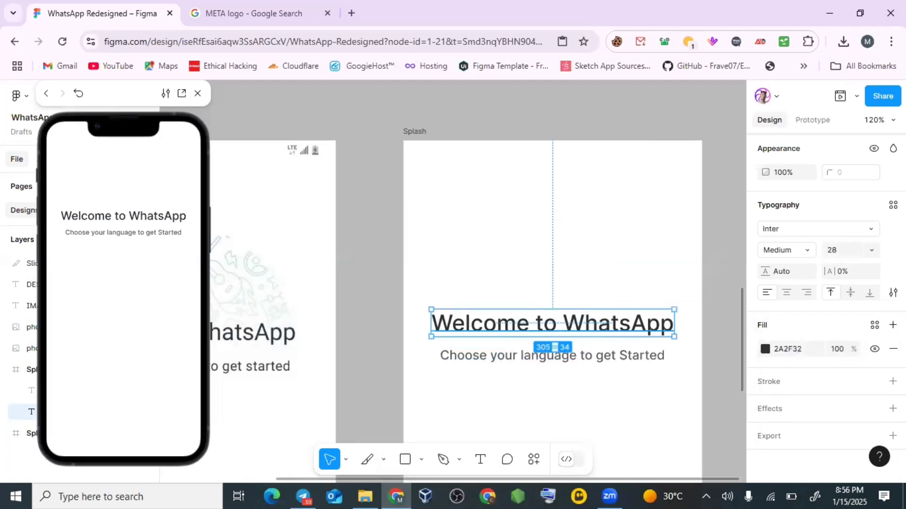
left_click(874, 324)
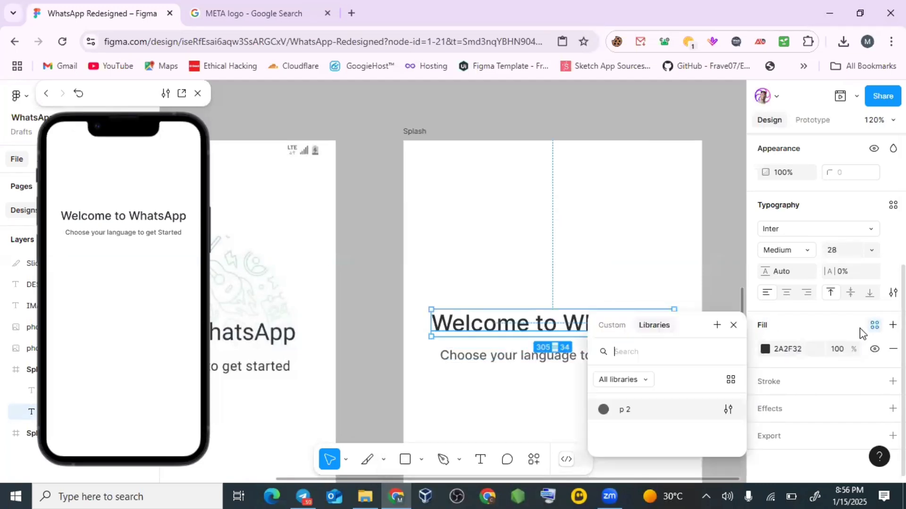
left_click(717, 324)
type("p")
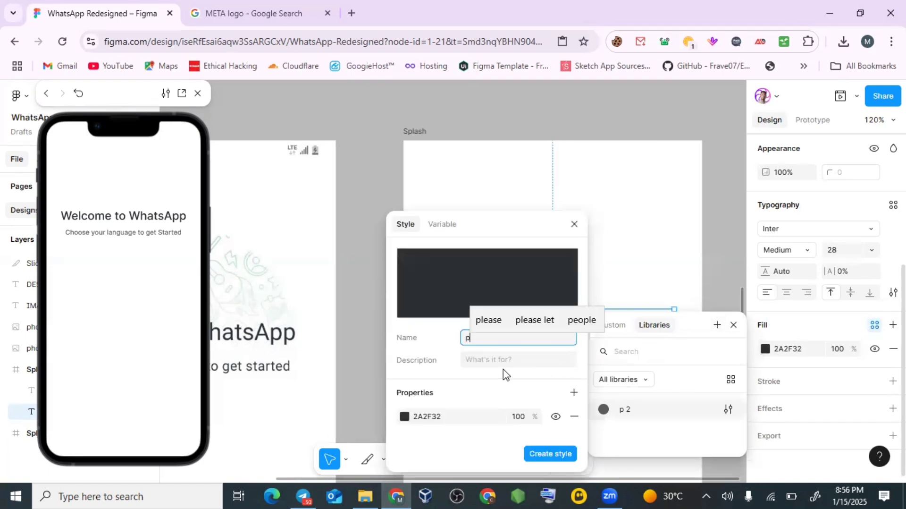
type(" 1")
key("Return")
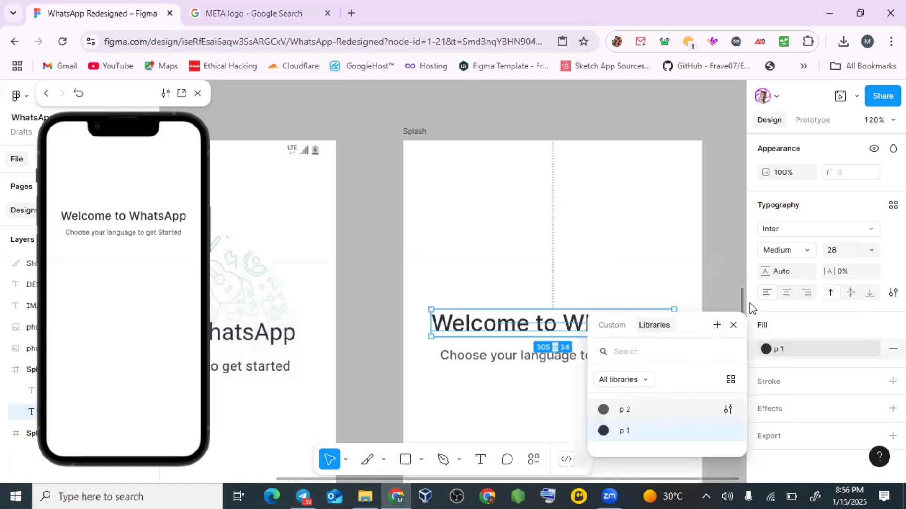
left_click(733, 324)
scroll(552, 290, "down", 4)
scroll(556, 296, "down", 2)
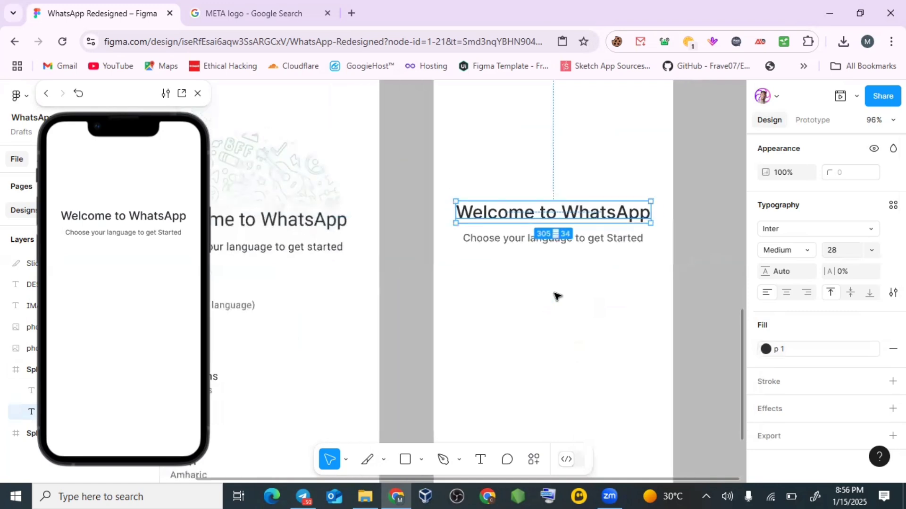
Nudge the language subtitle slightly lower beneath the welcome heading to match the spacing in the reference screenshot
scroll(556, 297, "left", 3)
scroll(464, 305, "down", 1)
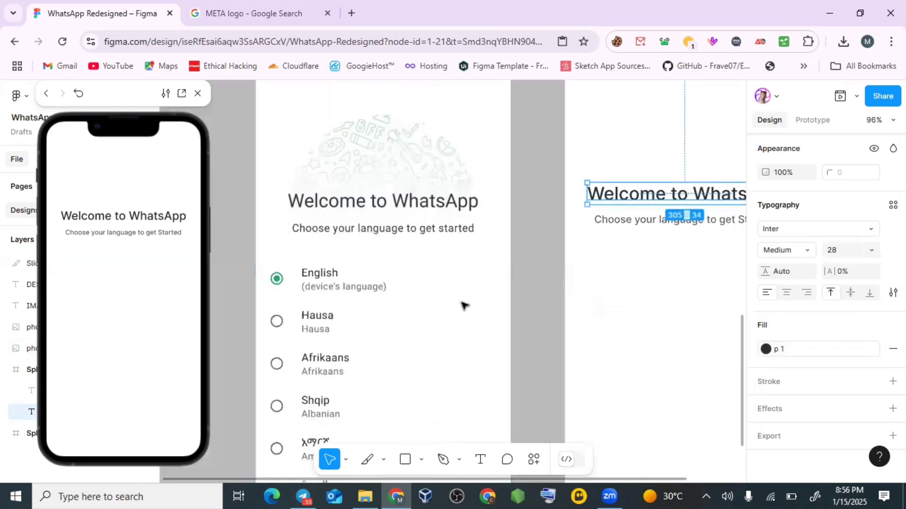
scroll(470, 301, "right", 1)
left_click(615, 223)
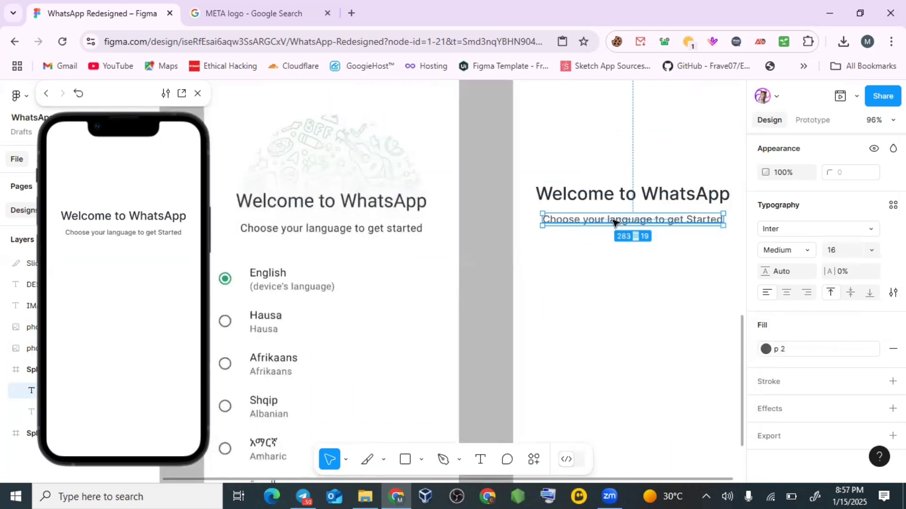
key("Down")
key("Down")
key("Down")
key("Down")
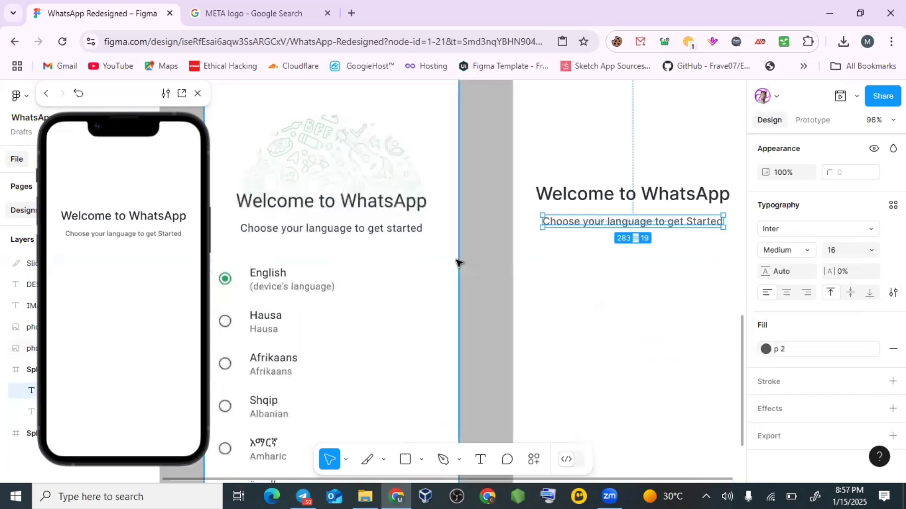
Duplicate the language subtitle a little below the original and change the copy's text to "English"
scroll(460, 260, "down", 2)
scroll(516, 291, "down", 1)
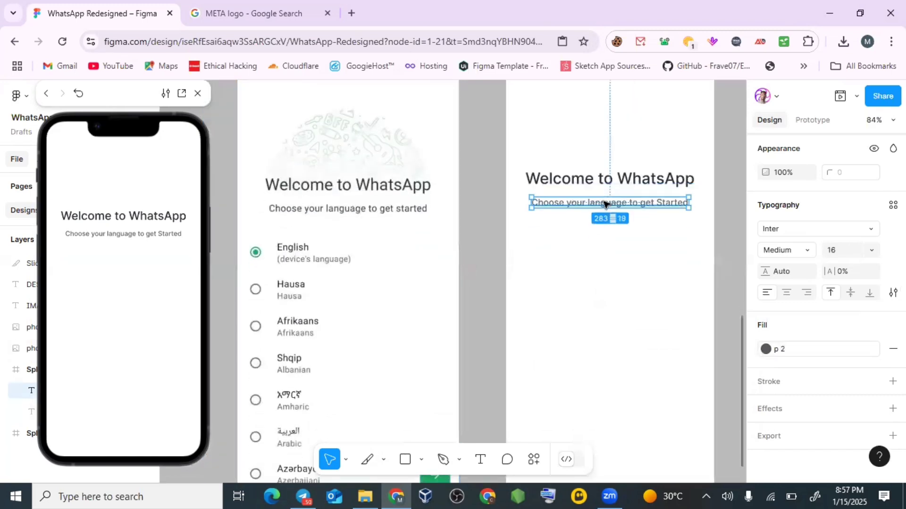
key("ctrl+d")
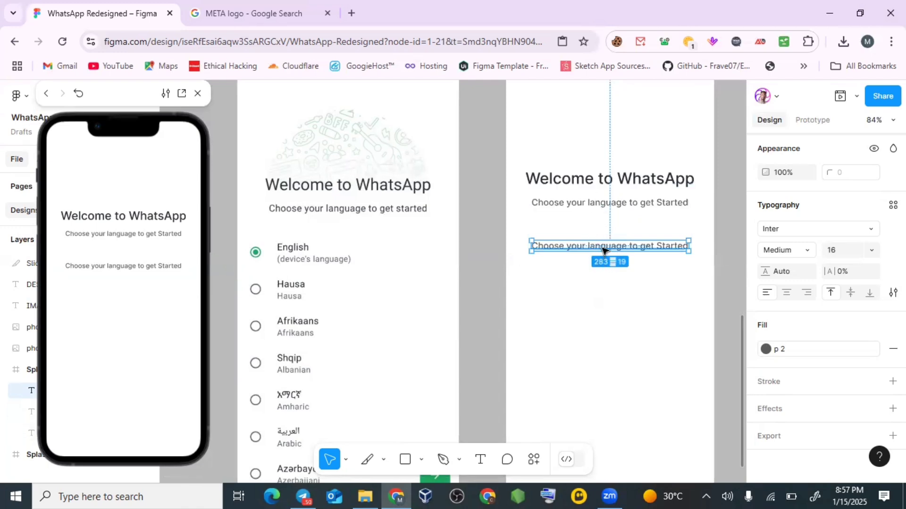
double_click(606, 249)
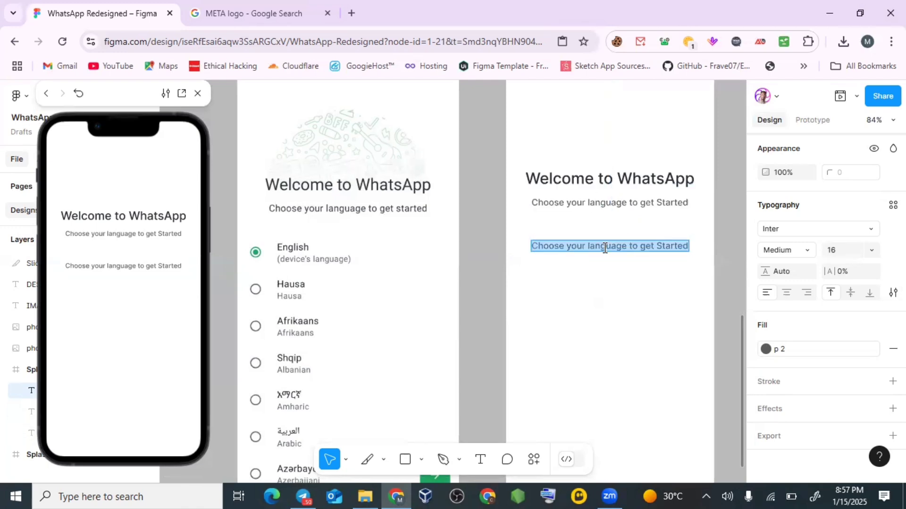
type("Ebg")
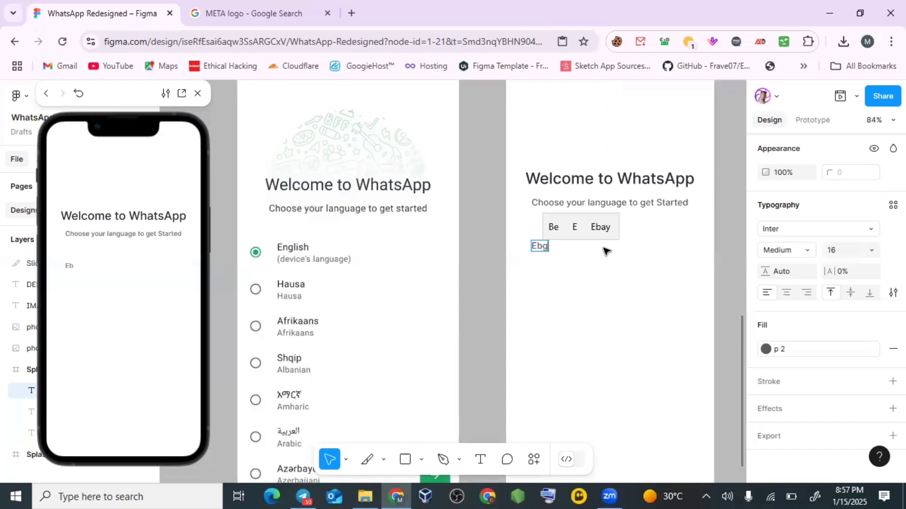
type("lish")
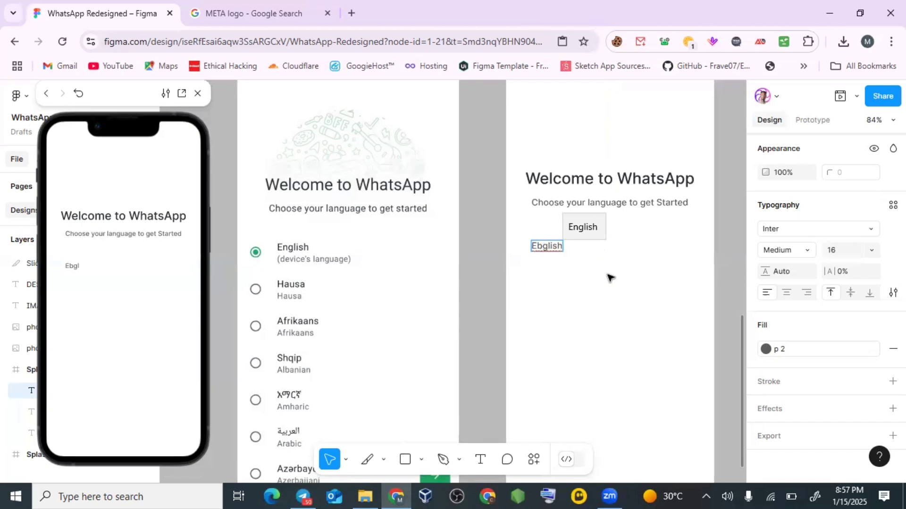
key("Escape")
scroll(547, 258, "up", 4)
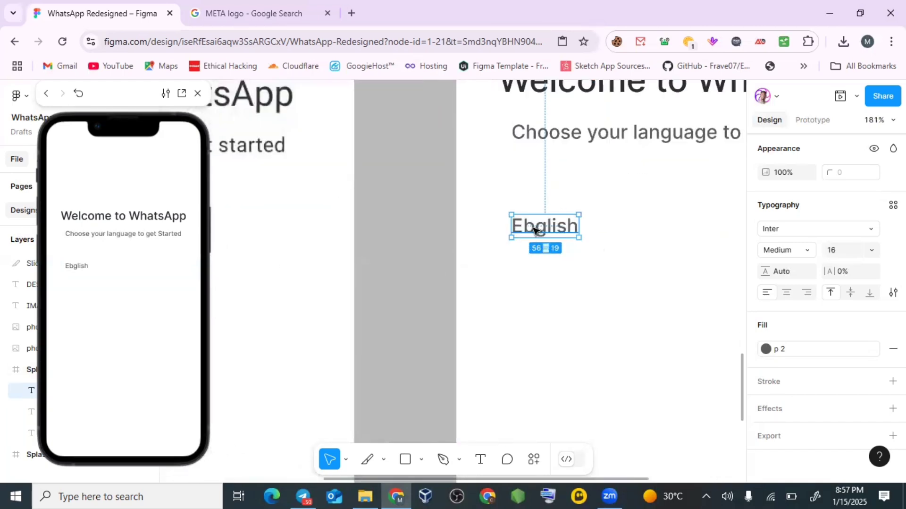
double_click(535, 230)
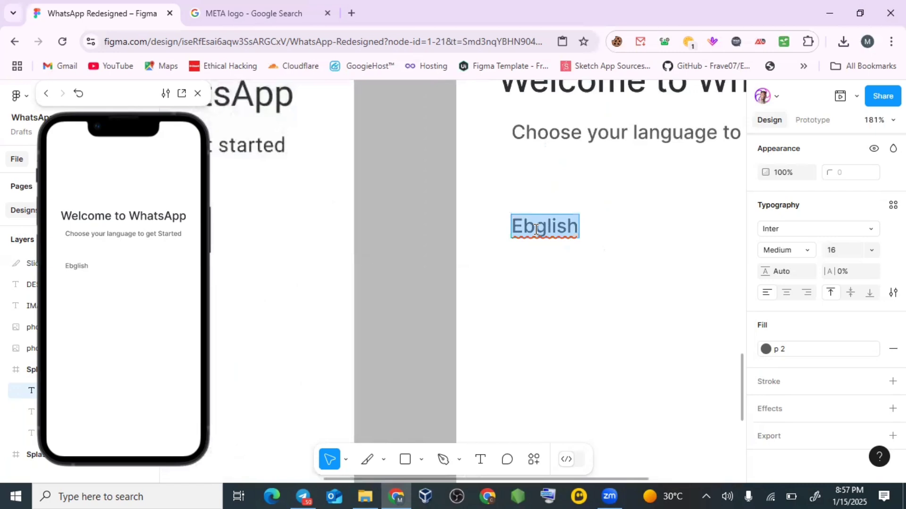
left_click(535, 230)
key("BackSpace")
type("n")
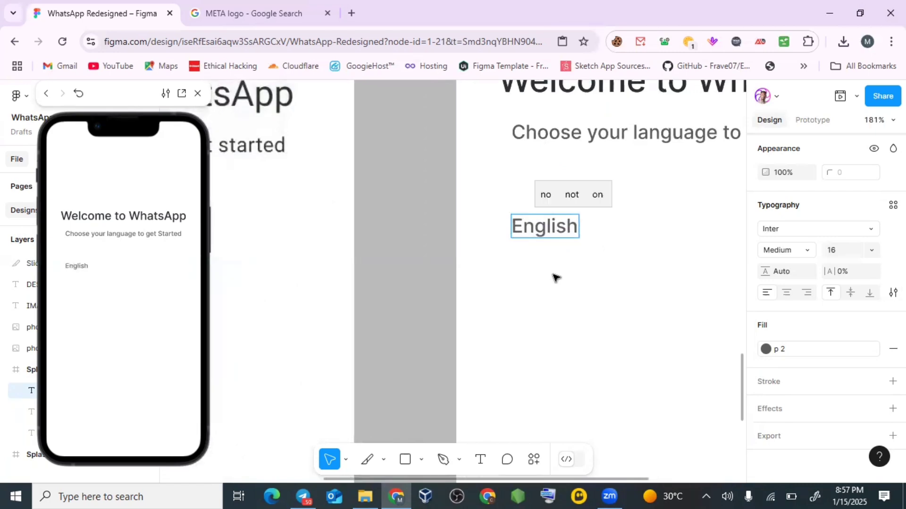
key("Escape")
Shift the "English" label slightly right and down, and set its font size to 18
scroll(559, 277, "down", 5)
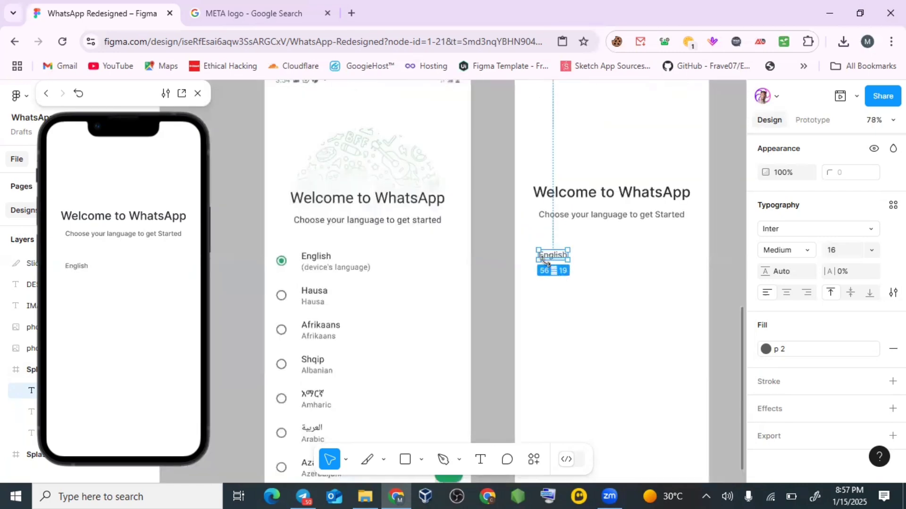
scroll(575, 260, "up", 5)
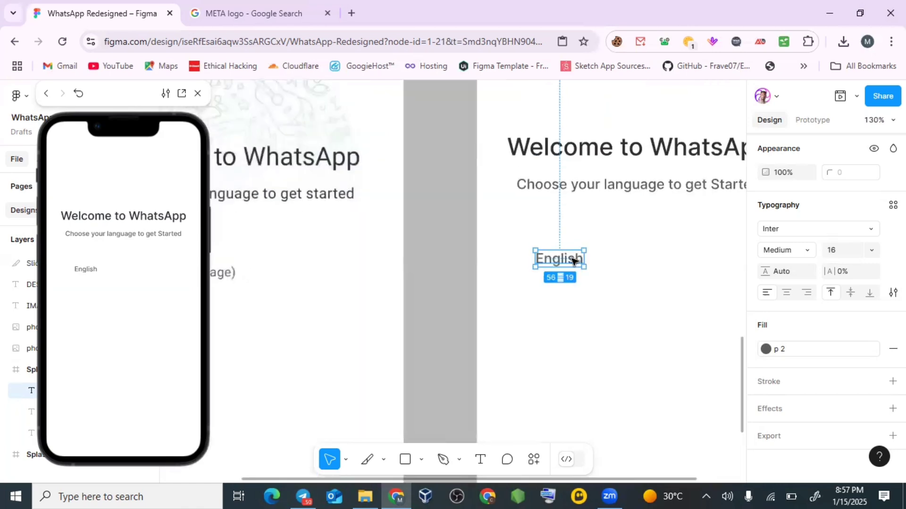
left_click(873, 253)
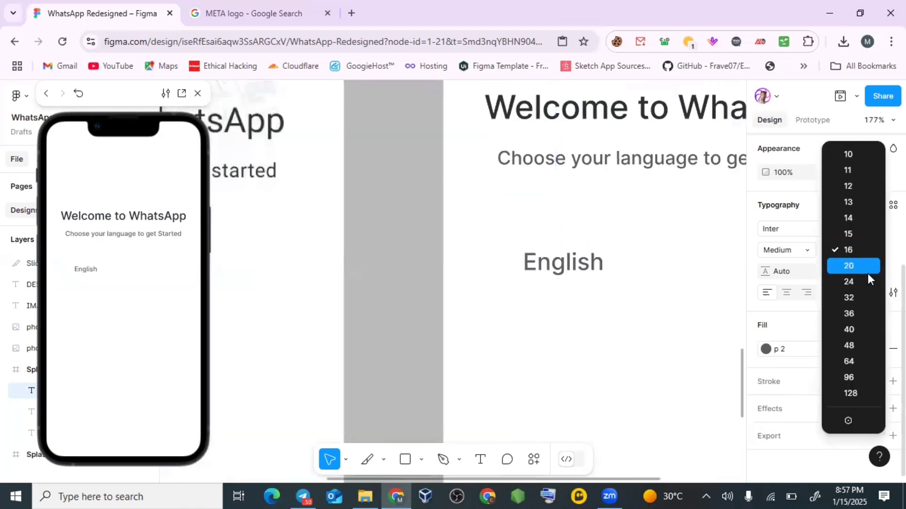
left_click(845, 251)
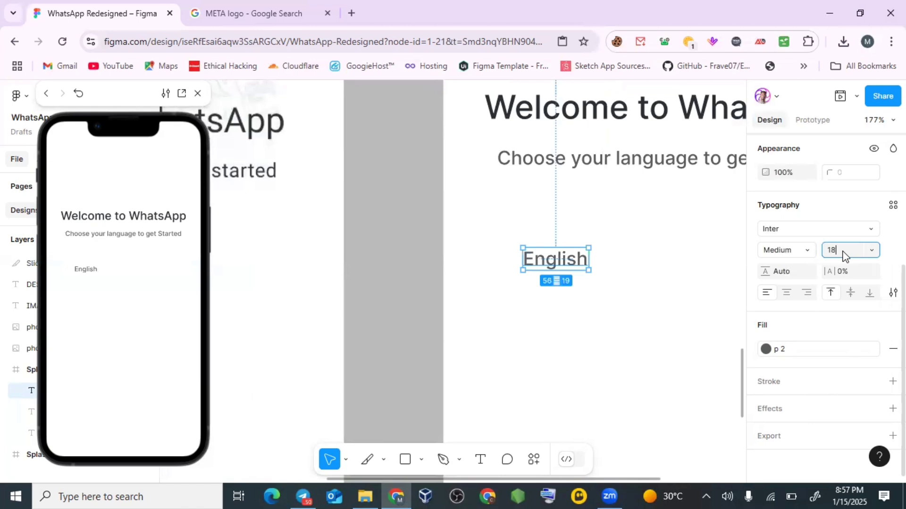
type("18")
left_click(630, 268)
scroll(632, 283, "down", 2)
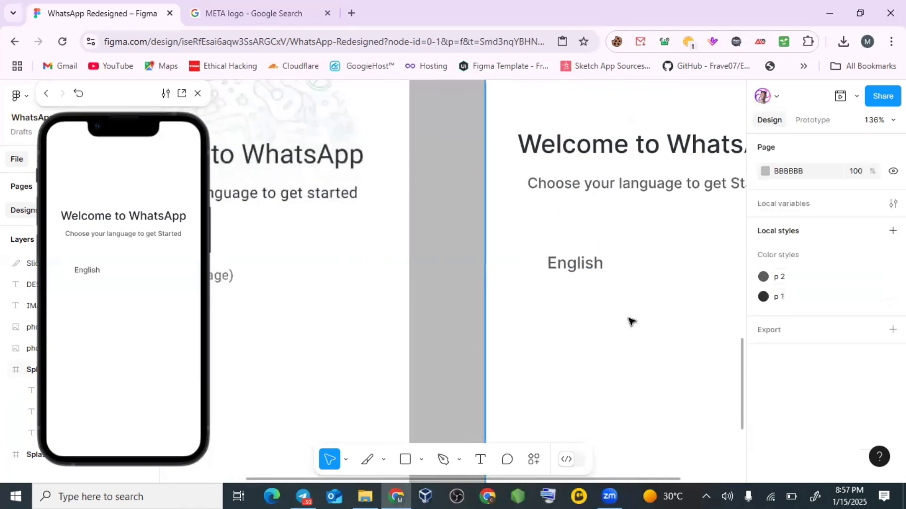
Duplicate the "English" label directly beneath the original, keeping the two left-aligned
scroll(630, 320, "down", 3)
scroll(604, 298, "up", 1)
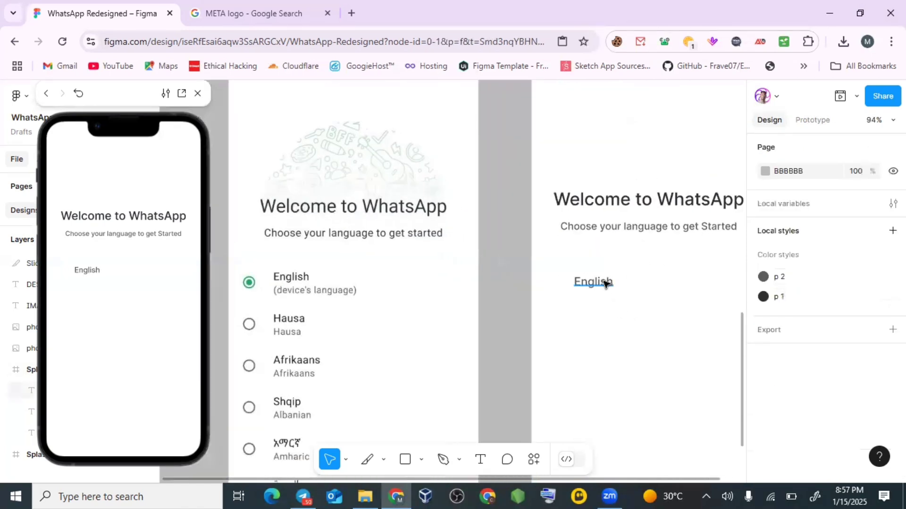
left_click_drag(602, 284, 604, 300)
scroll(603, 300, "up", 3)
Replace the text of the lower "English" copy with "(device's language)"
double_click(605, 299)
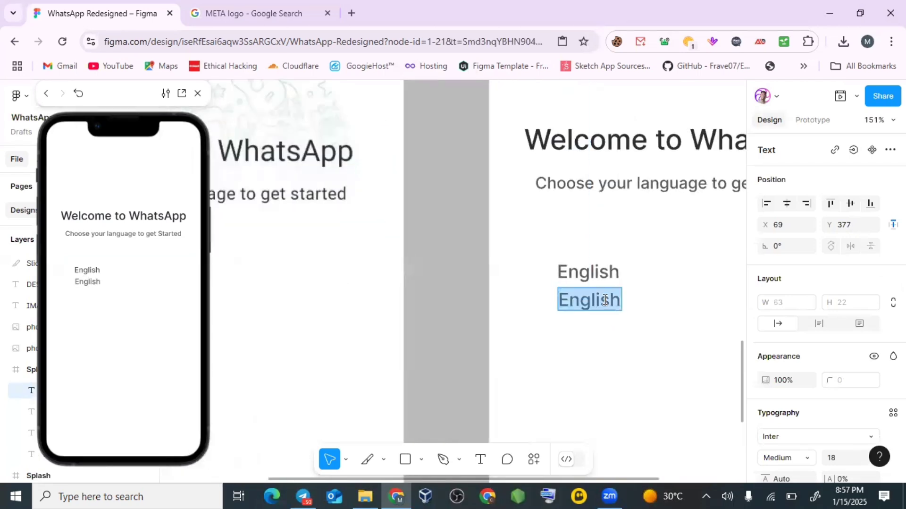
type("(devics")
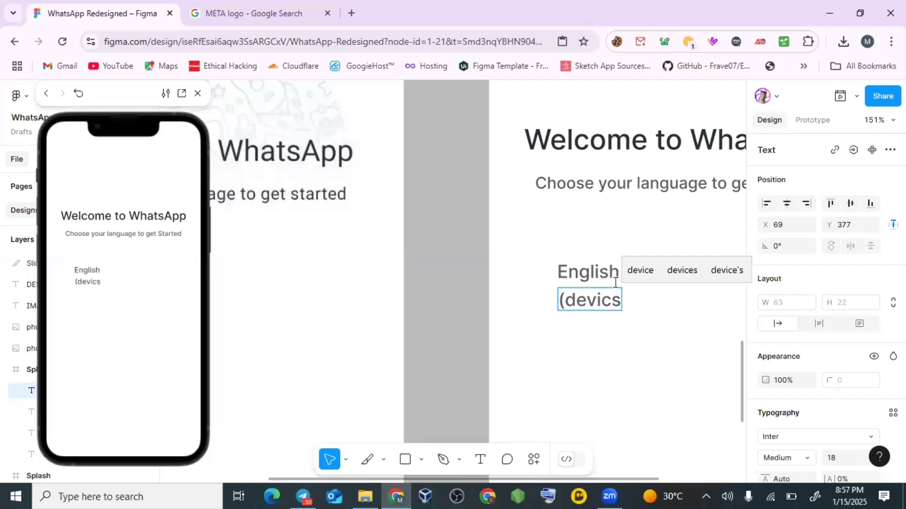
scroll(613, 285, "left", 8)
scroll(612, 289, "right", 8)
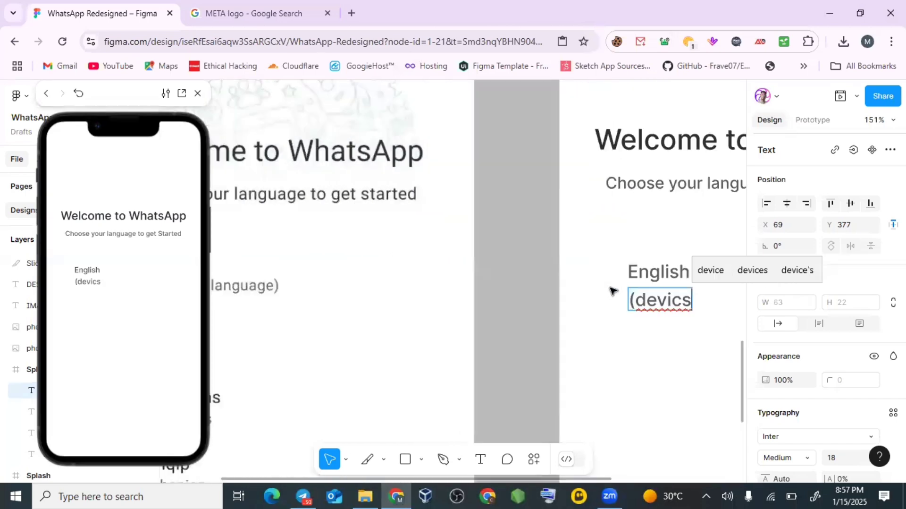
key("BackSpace")
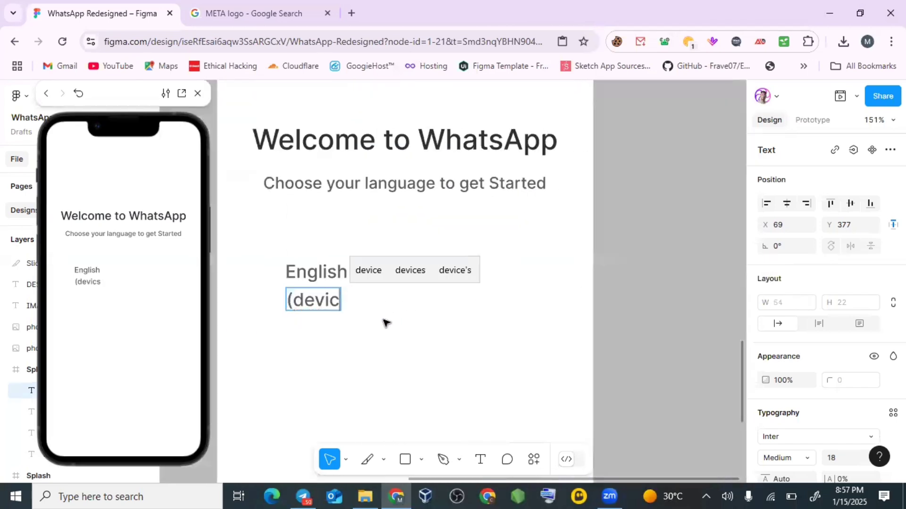
type("e")
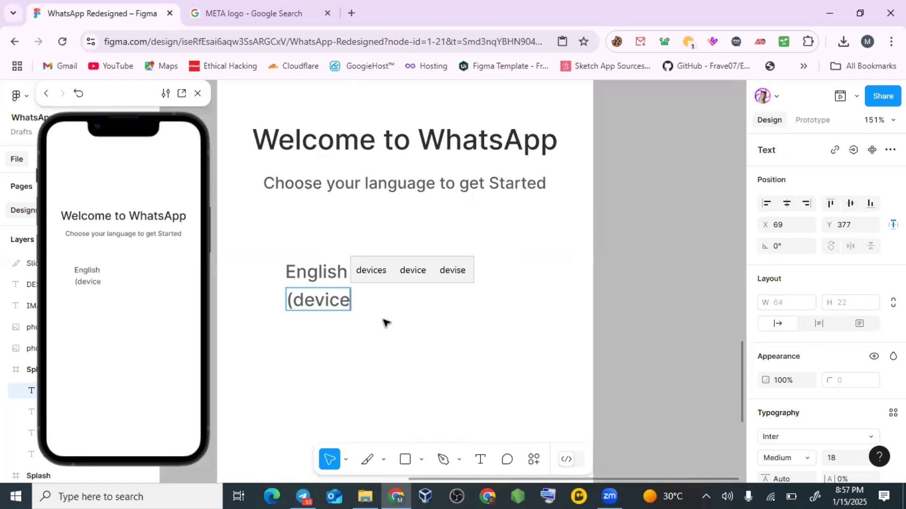
type("'s lan")
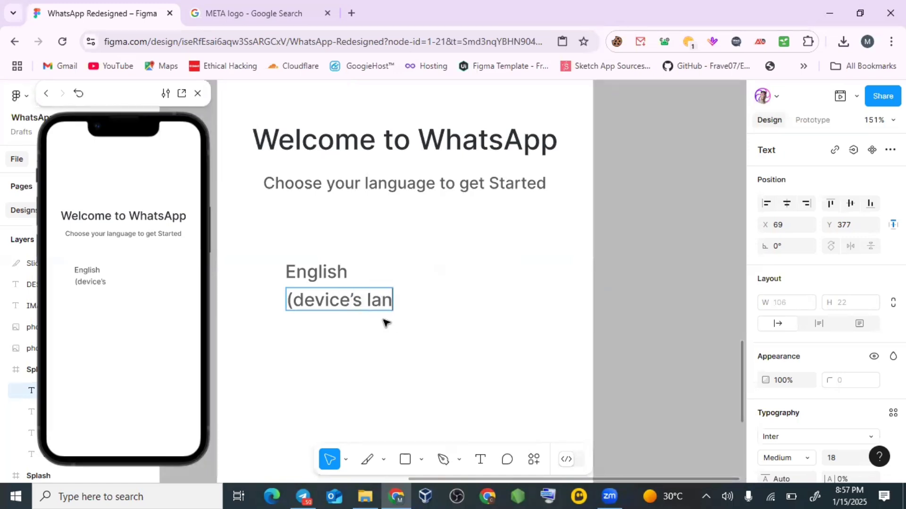
type("guage")
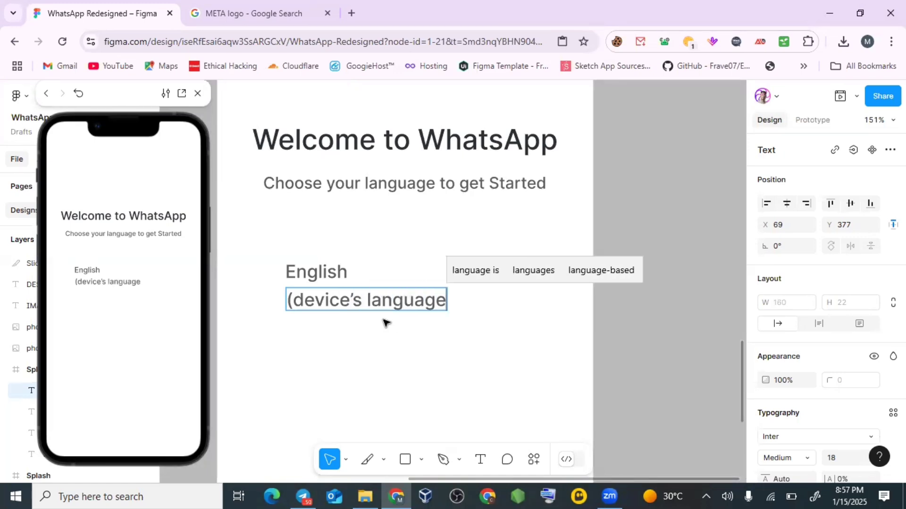
type(")")
key("Escape")
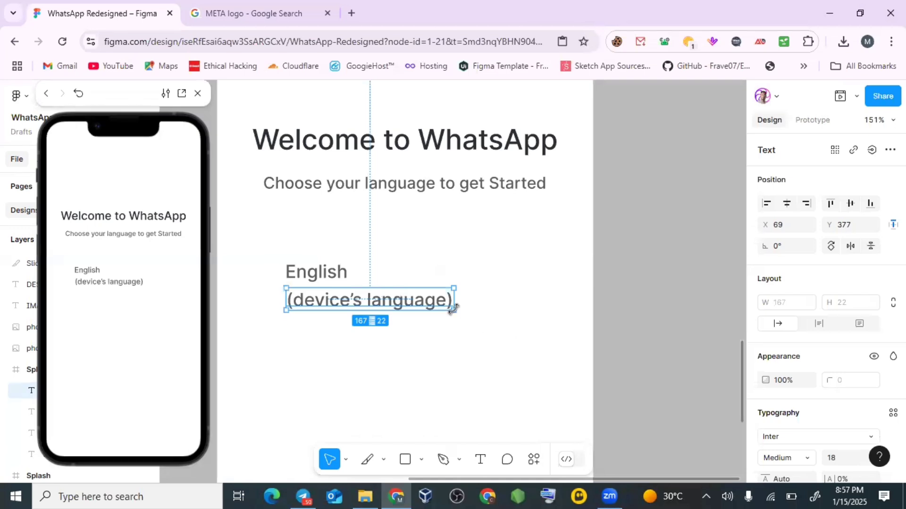
Set the font size of the "(device's language)" label to 15
scroll(453, 308, "down", 3)
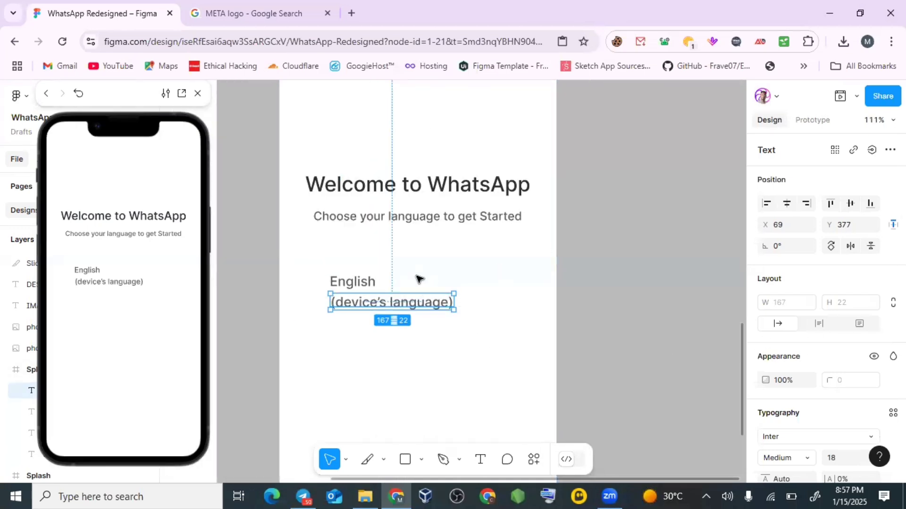
scroll(855, 324, "down", 4)
left_click(874, 249)
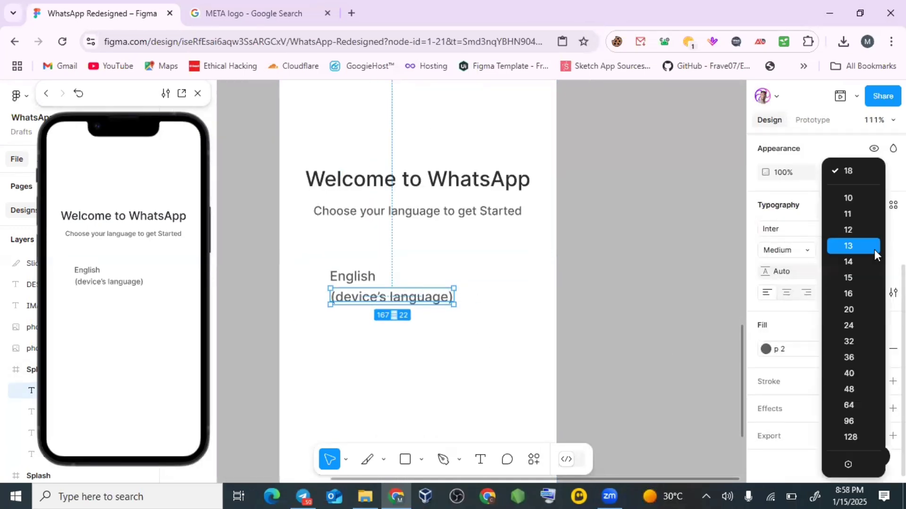
left_click(849, 278)
scroll(527, 278, "down", 3)
scroll(519, 309, "left", 1)
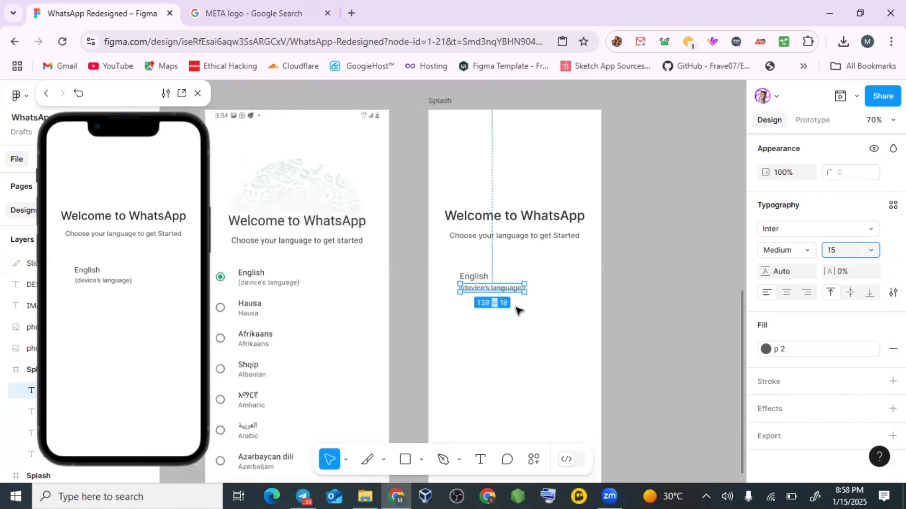
Change the "(device's language)" label's font weight to Regular, comparing it with the reference screenshot
scroll(504, 291, "up", 2)
scroll(504, 291, "up", 3)
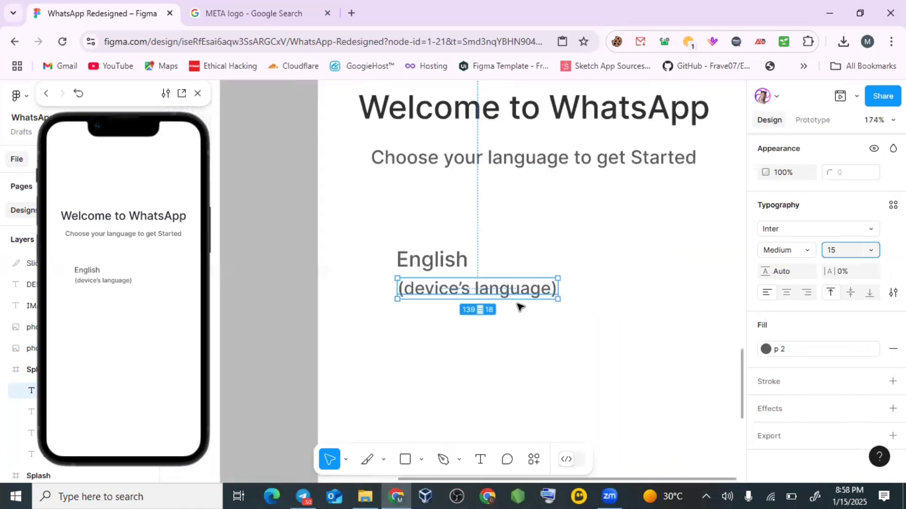
left_click(805, 250)
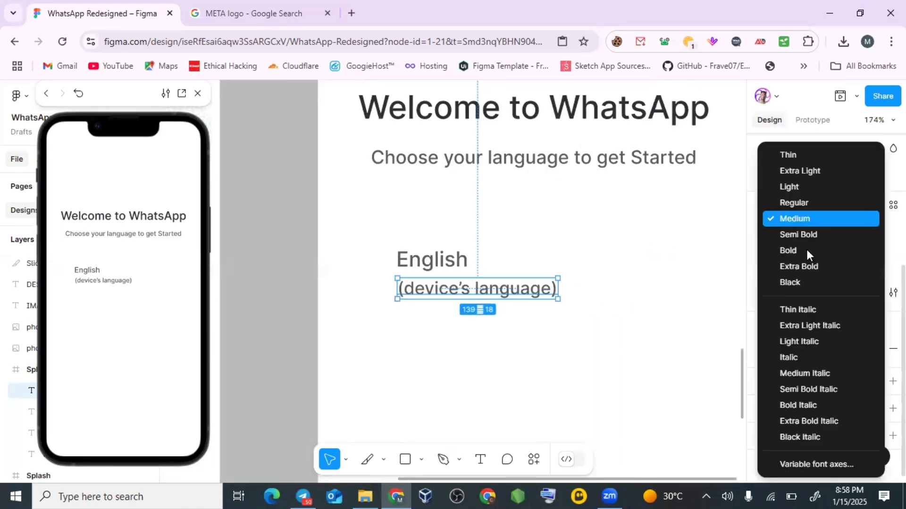
left_click(794, 204)
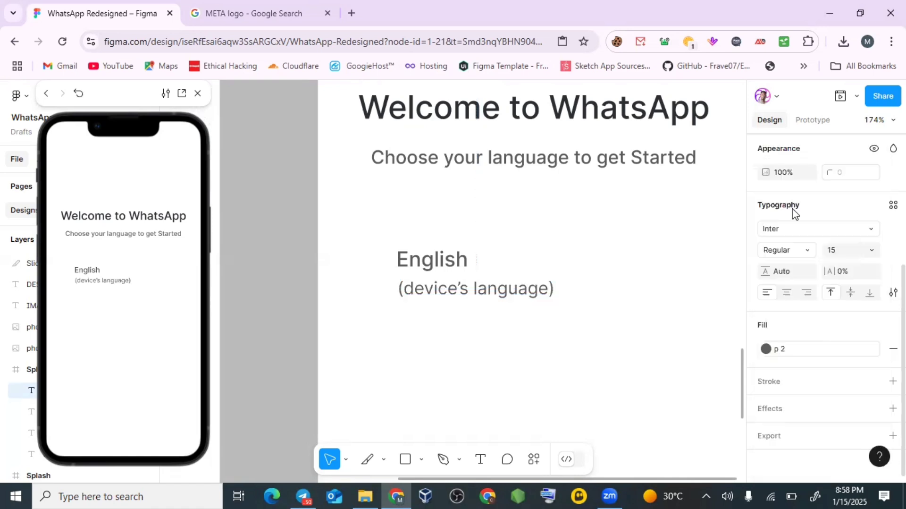
scroll(663, 226, "left", 6)
scroll(663, 227, "left", 3)
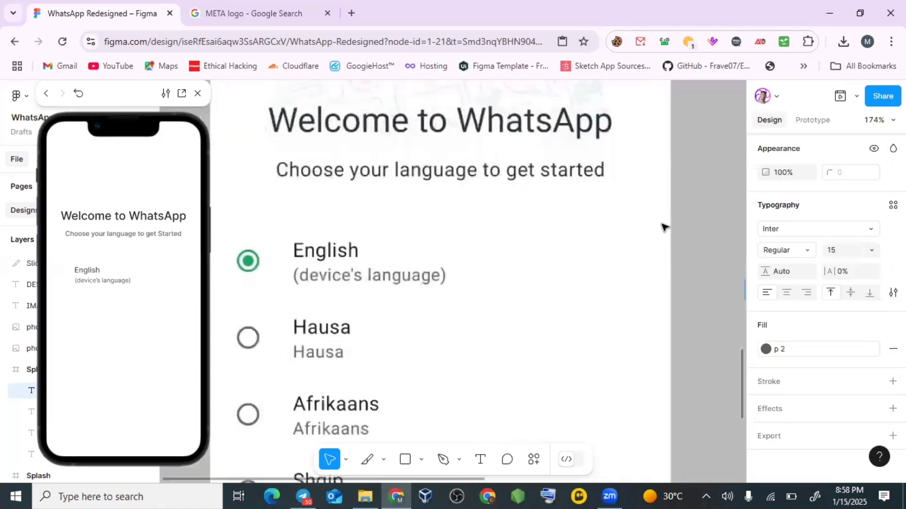
scroll(663, 226, "right", 8)
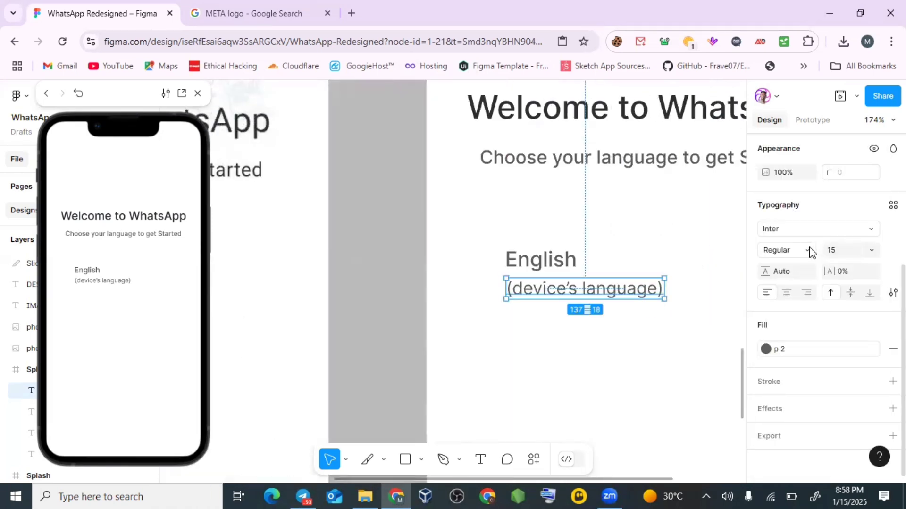
left_click(810, 251)
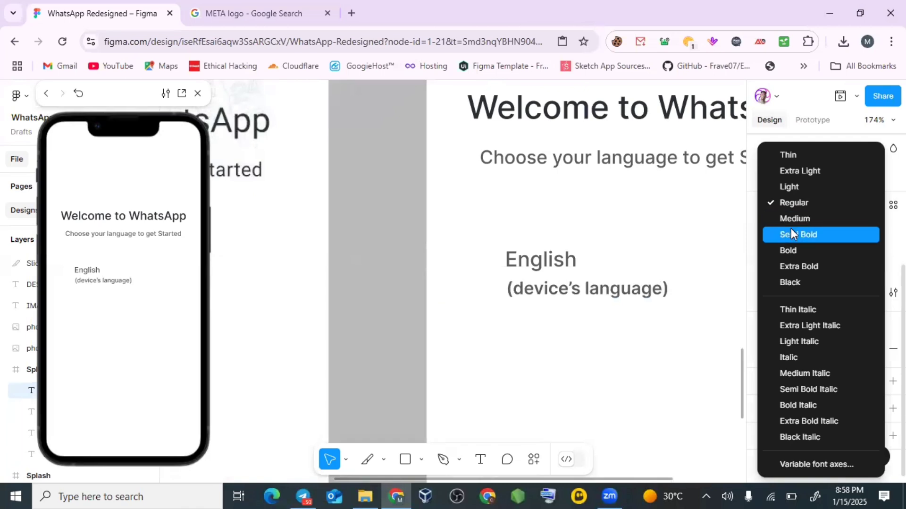
left_click(794, 203)
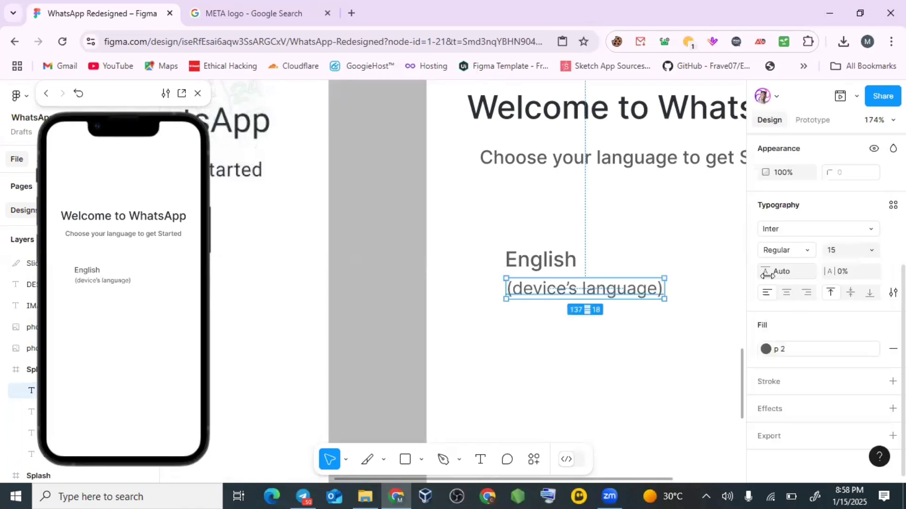
Set the "(device's language)" label's font weight to Medium and replace its linked fill style with the custom gray 848484
left_click(805, 253)
left_click(797, 217)
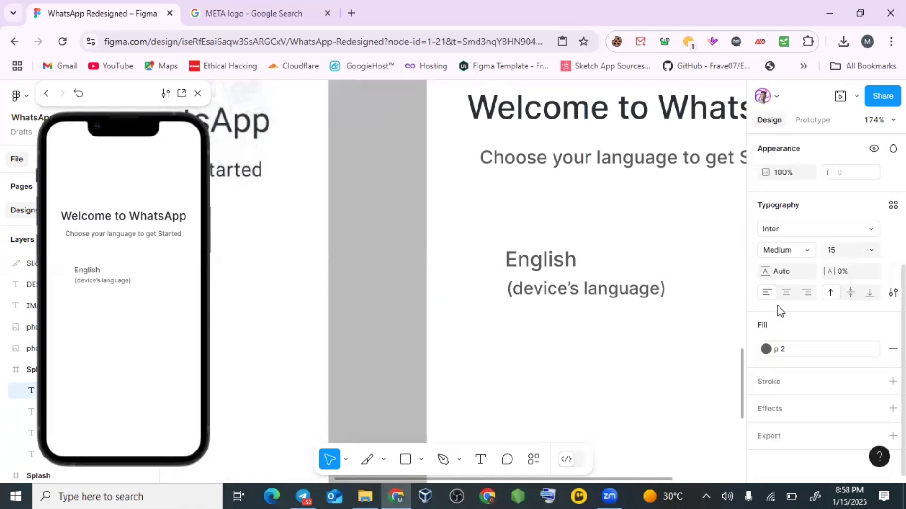
left_click(873, 349)
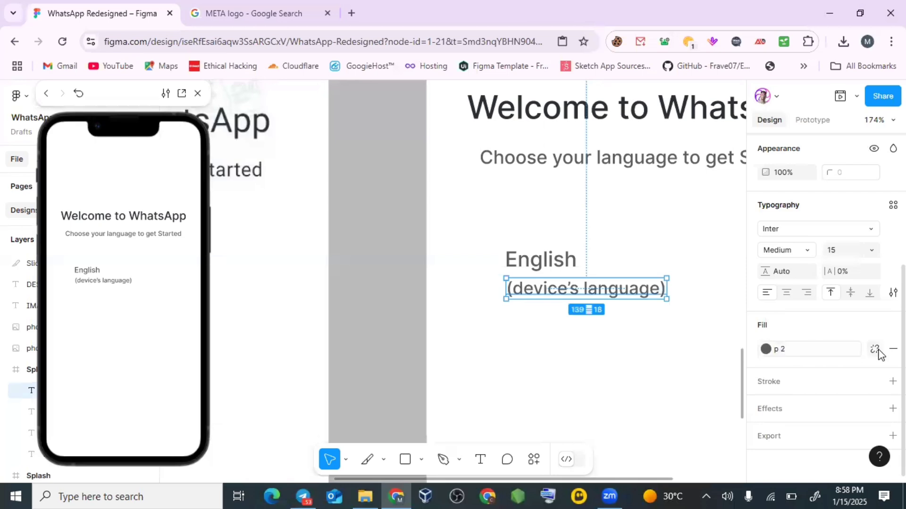
left_click(766, 349)
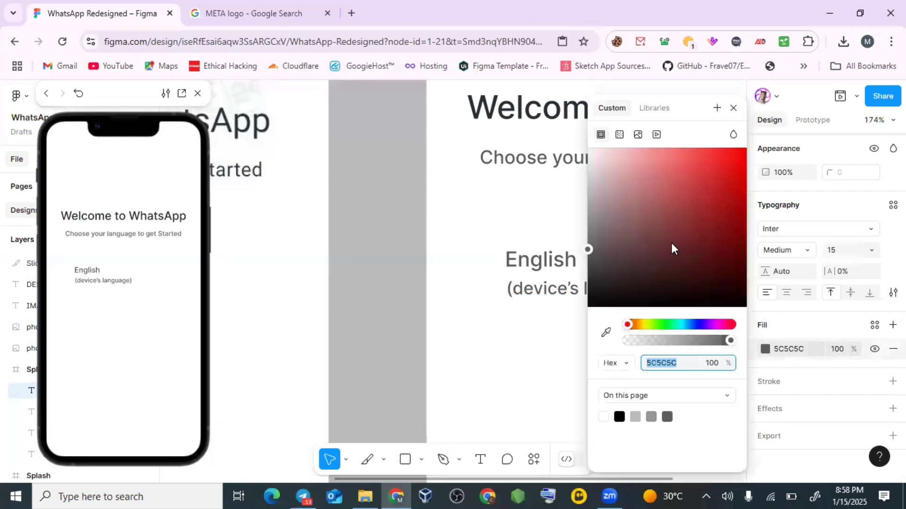
left_click(586, 221)
left_click_drag(585, 223, 584, 228)
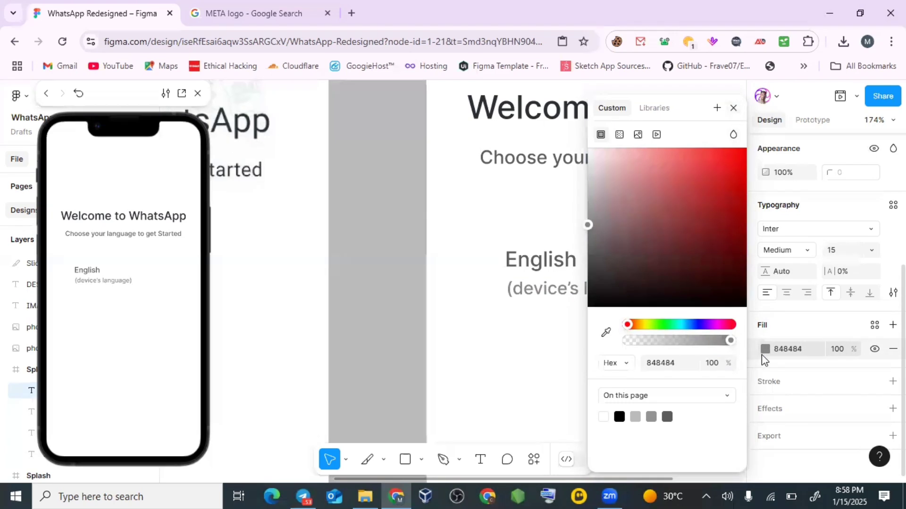
Save the label's gray fill as a new color style named "p3"
left_click(892, 324)
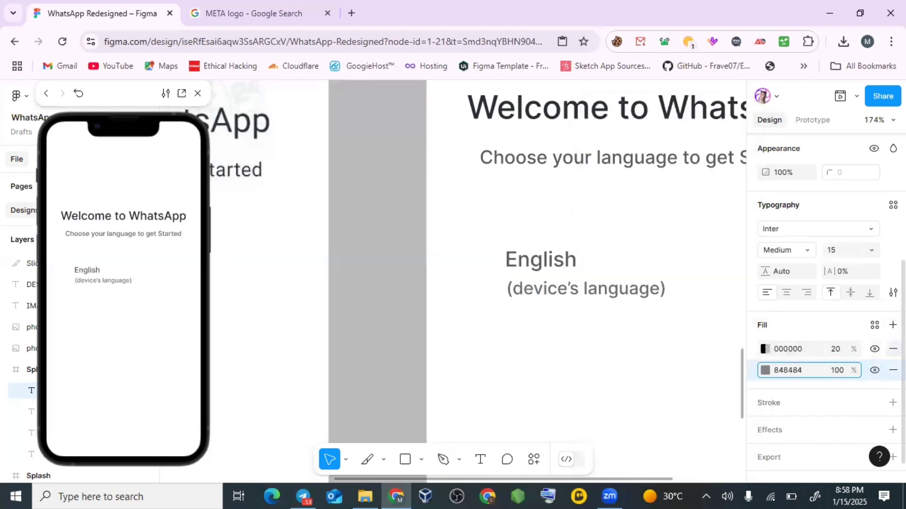
left_click(892, 348)
left_click(874, 324)
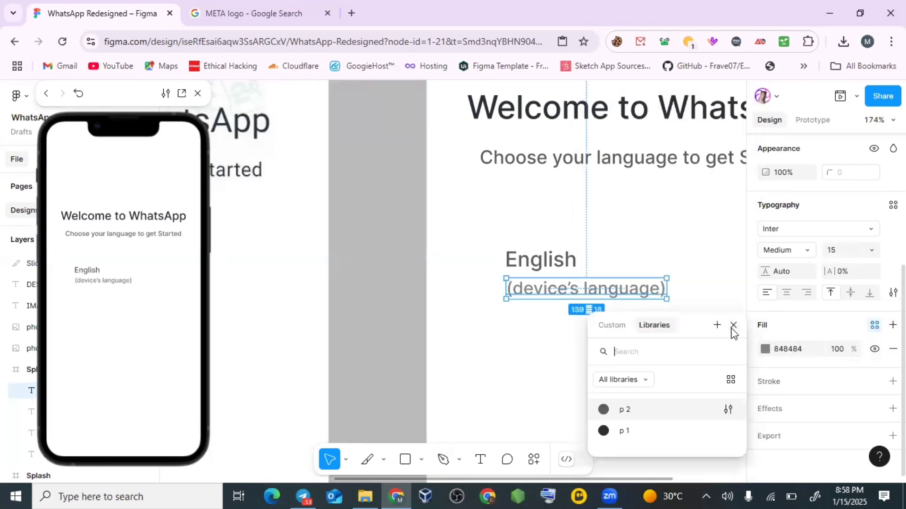
left_click(717, 324)
type("p")
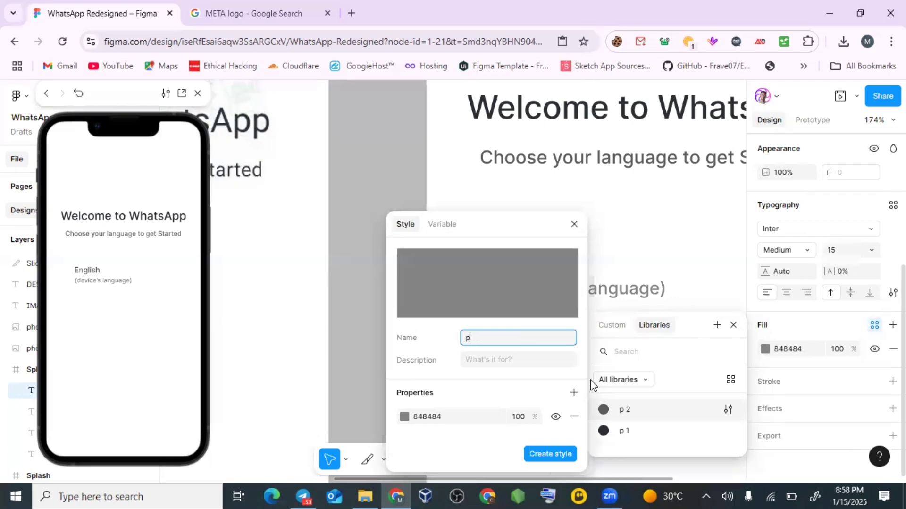
type("3")
key("Return")
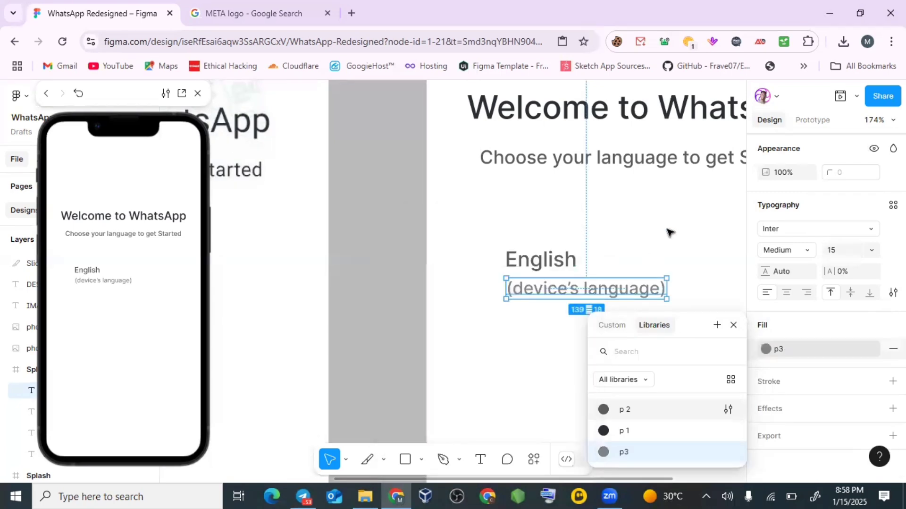
Reduce the font size of the "(device's language)" label slightly, comparing it with the reference screenshot
left_click(669, 231)
scroll(694, 301, "down", 3)
left_click(633, 296)
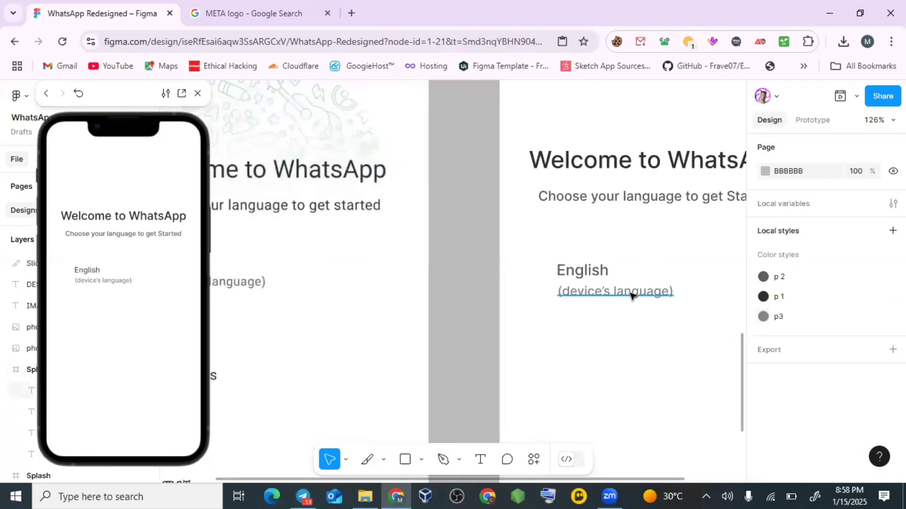
left_click_drag(628, 292, 628, 292)
scroll(626, 302, "down", 5)
scroll(615, 307, "up", 5)
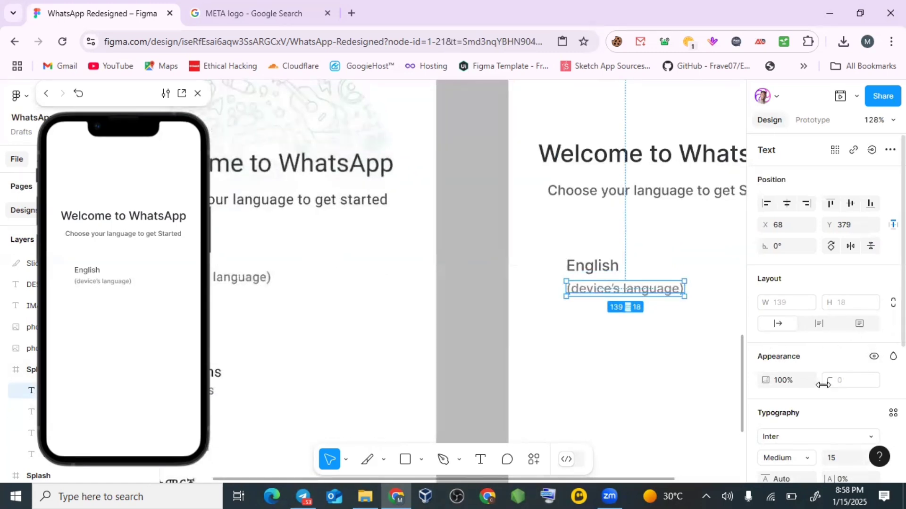
scroll(823, 384, "down", 4)
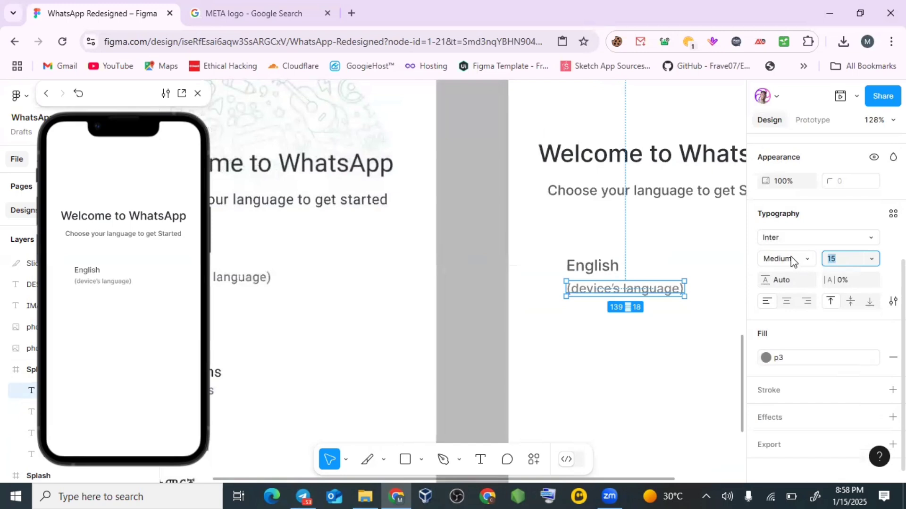
left_click(669, 328)
scroll(663, 324, "down", 3)
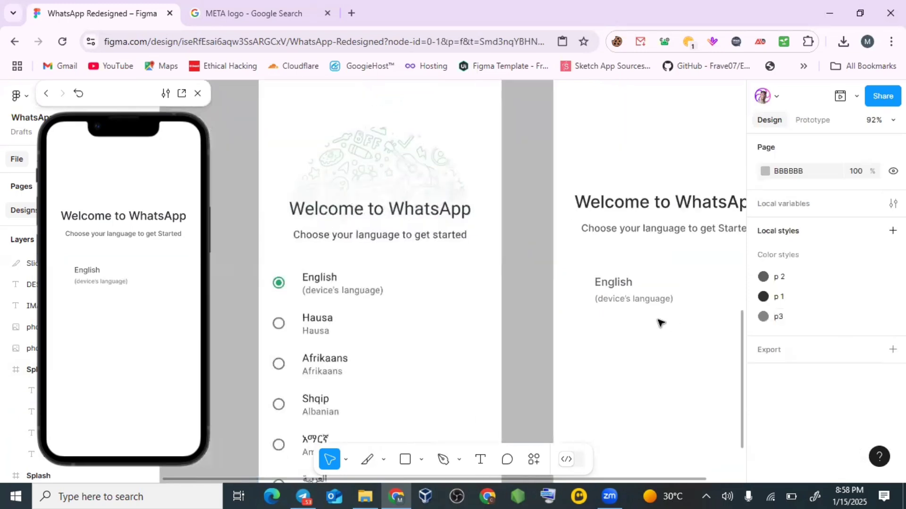
Combine the "English" and "(device's language)" labels into one vertical auto layout frame
left_click(630, 298)
left_click(627, 284, "shift")
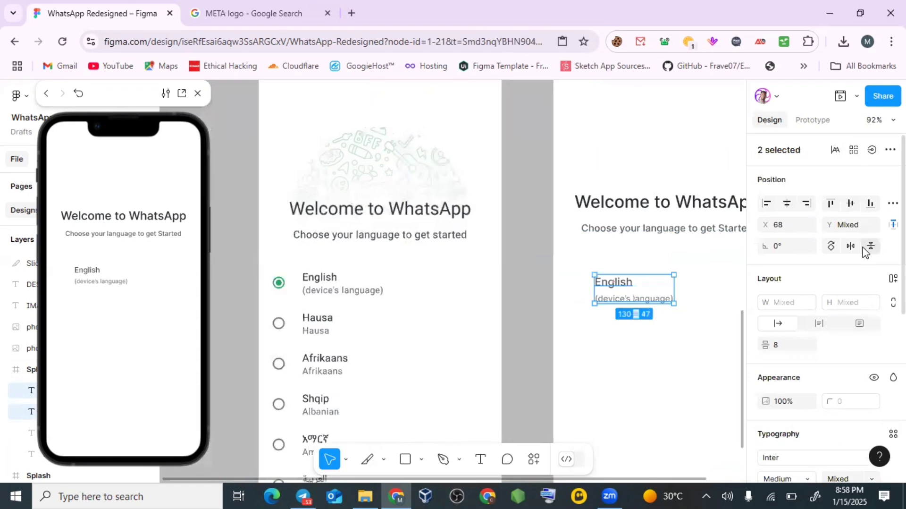
left_click(893, 203)
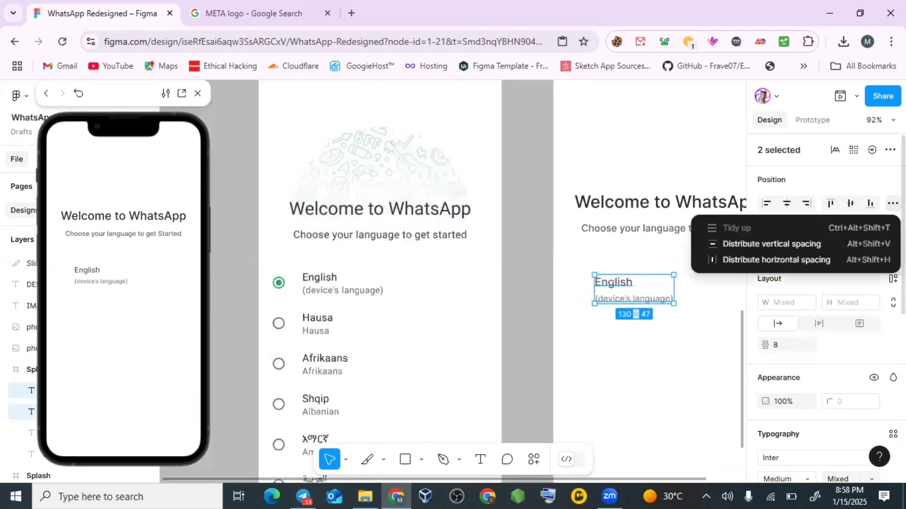
key("Escape")
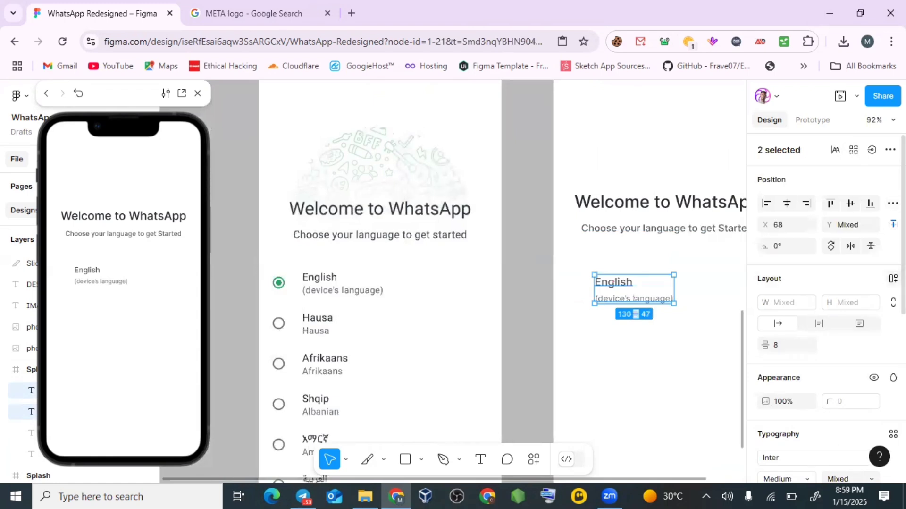
left_click(892, 278)
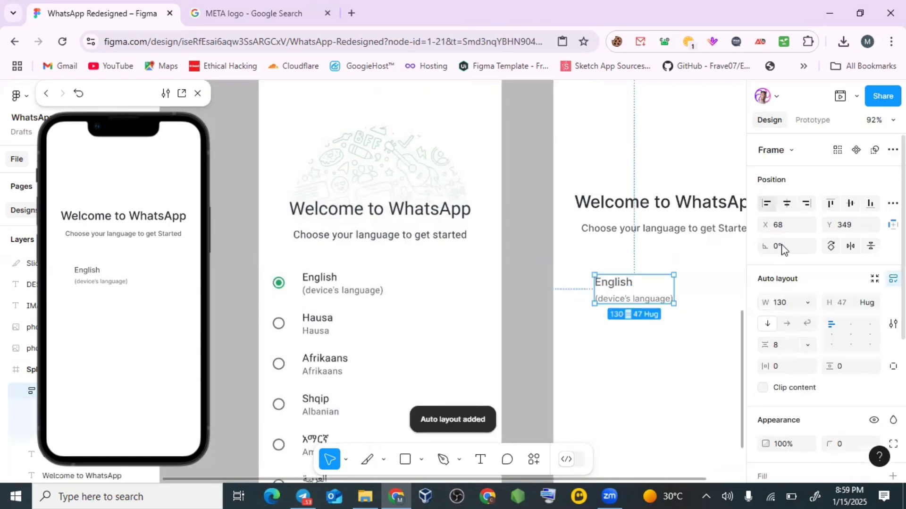
Set the label frame's vertical gap to 3 and move the frame to about X 102, Y 346
mouse_move(765, 344)
left_mouse_down()
mouse_move(783, 343)
mouse_move(763, 344)
left_mouse_up()
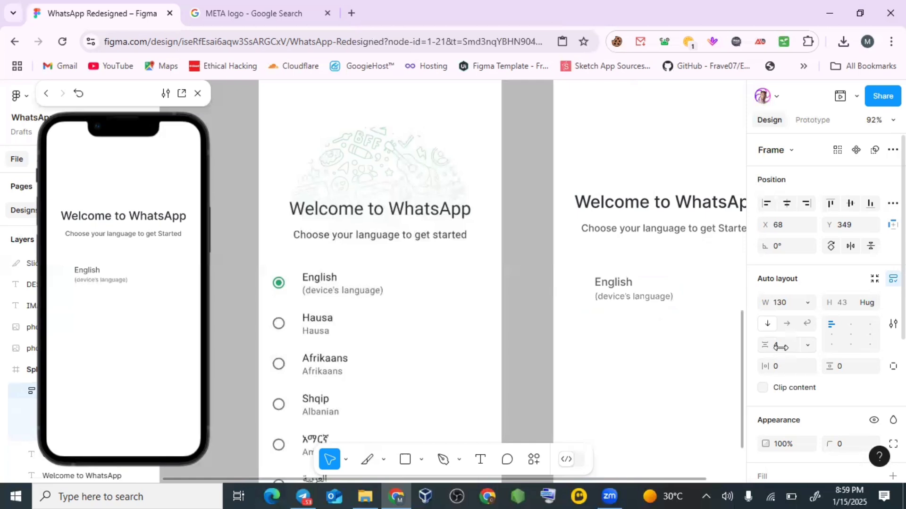
left_click(779, 346)
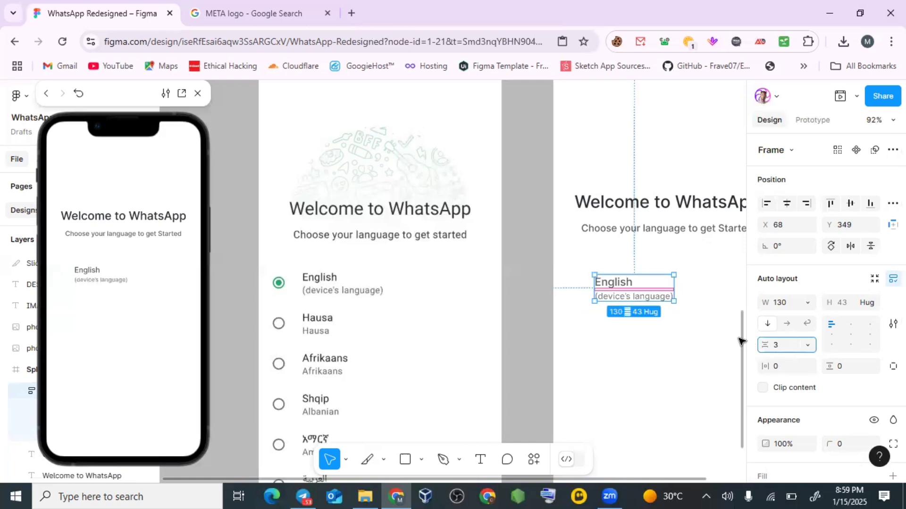
key("Return")
left_click(687, 375)
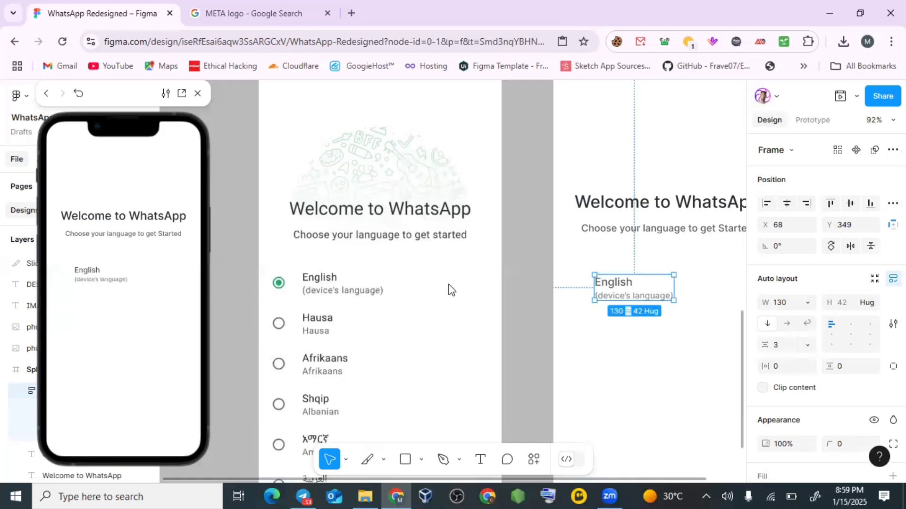
left_click(644, 295)
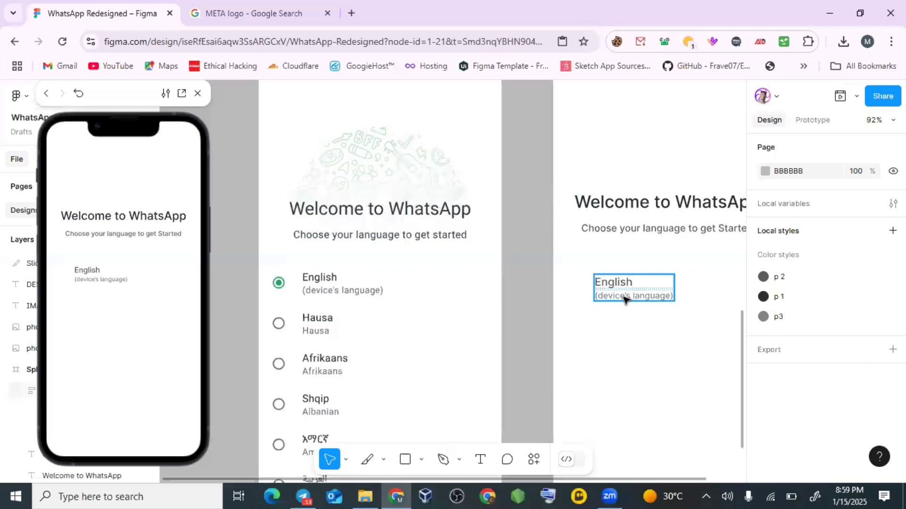
left_click_drag(624, 297, 644, 295)
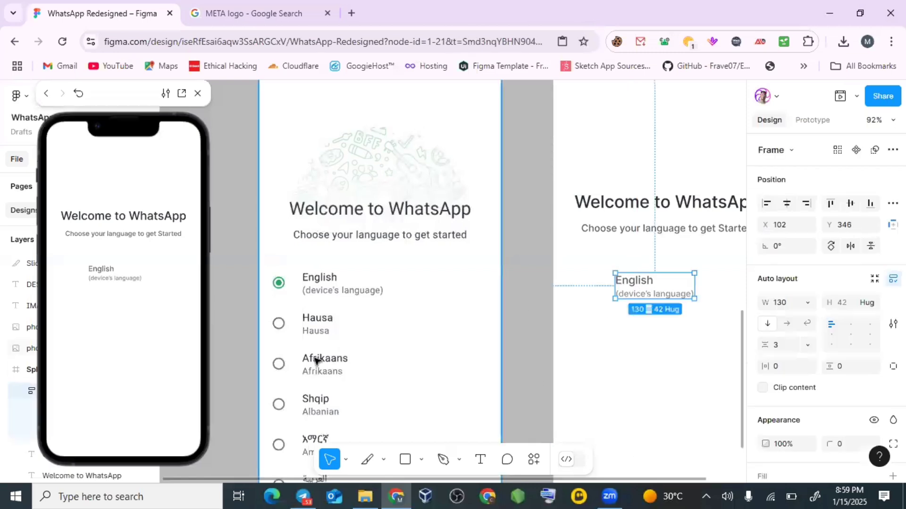
Draw a circle about 20 by 20 to the left of the "English" label with the Ellipse tool
left_click(421, 459)
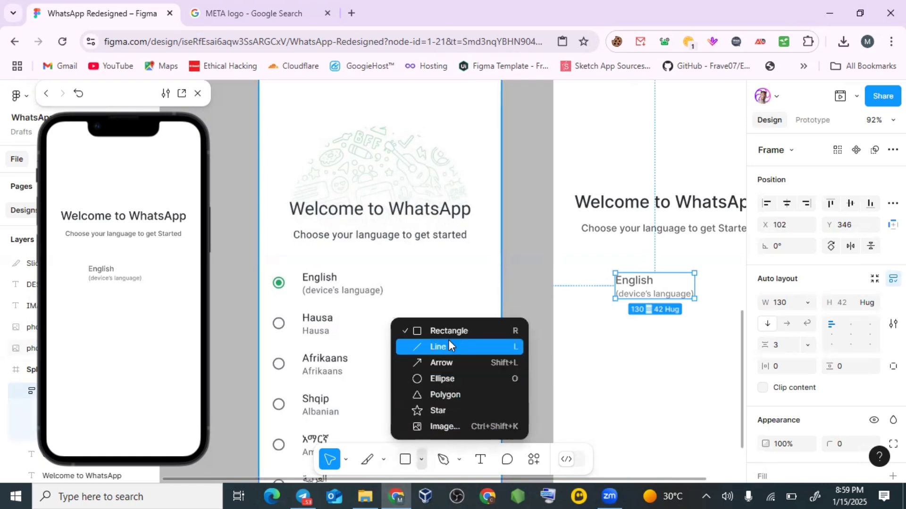
left_click(466, 373)
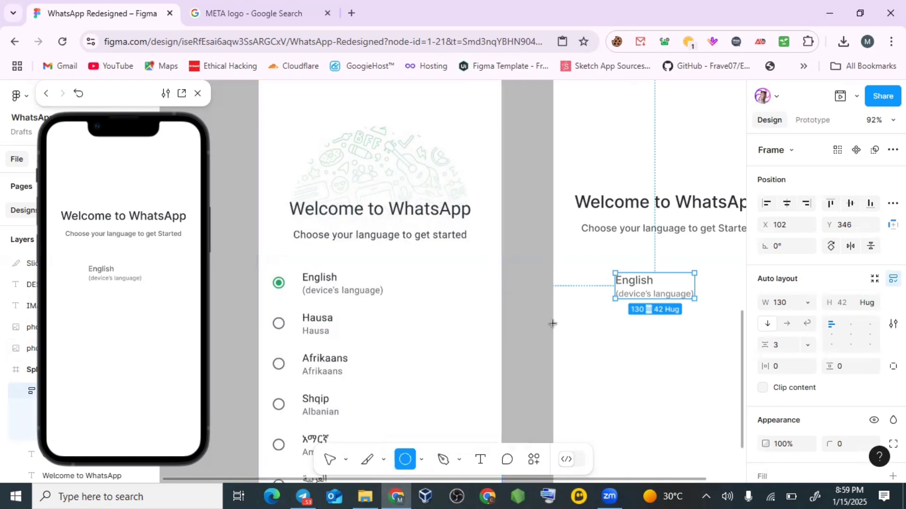
scroll(554, 322, "up", 5)
mouse_move(613, 222)
left_mouse_down()
mouse_move(625, 256)
mouse_move(638, 251)
left_mouse_up()
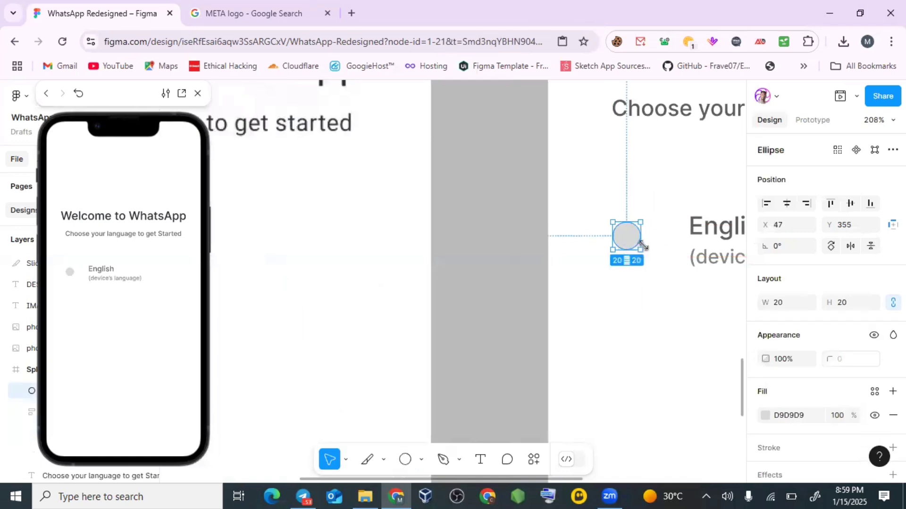
Add a black inside stroke of weight 2 to the circle
scroll(643, 241, "up", 4)
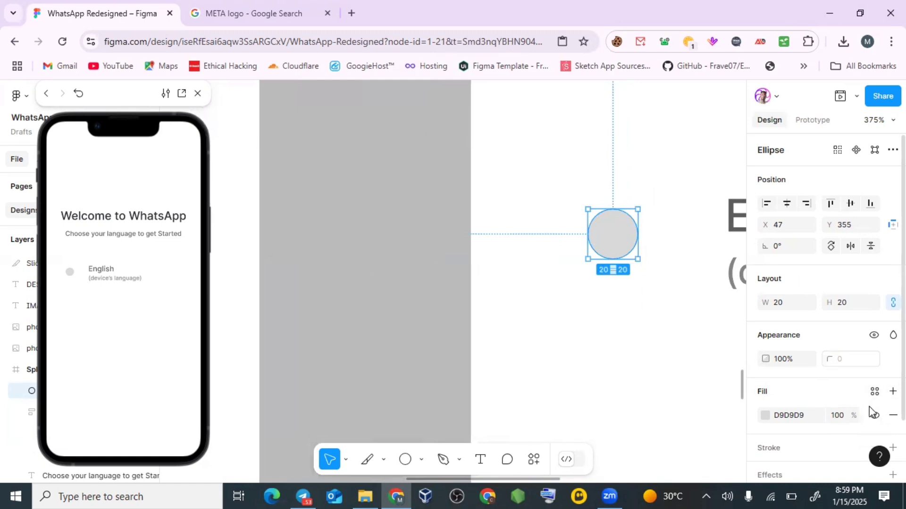
scroll(873, 406, "down", 2)
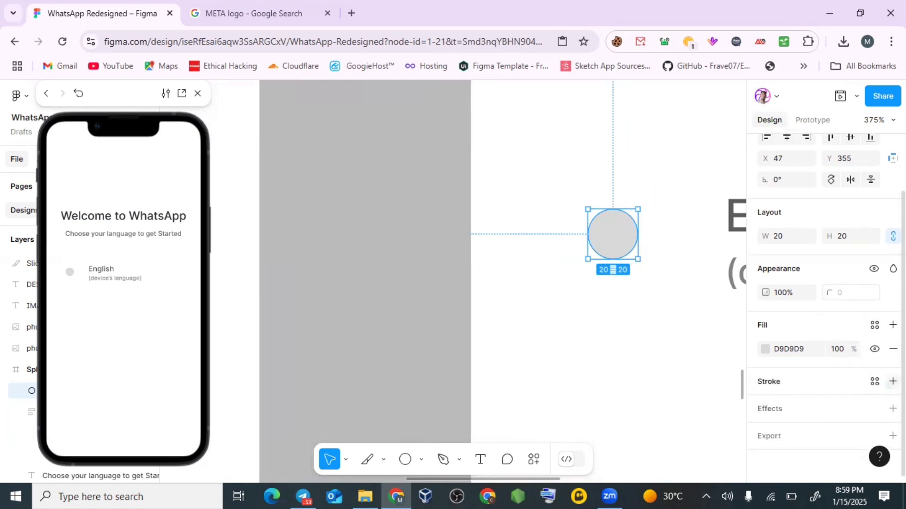
left_click(892, 380)
left_click(834, 426)
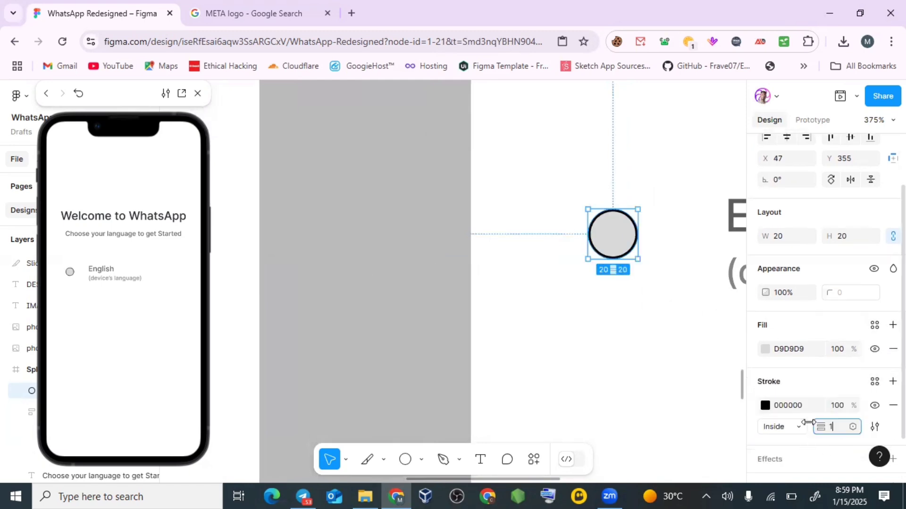
key("Return")
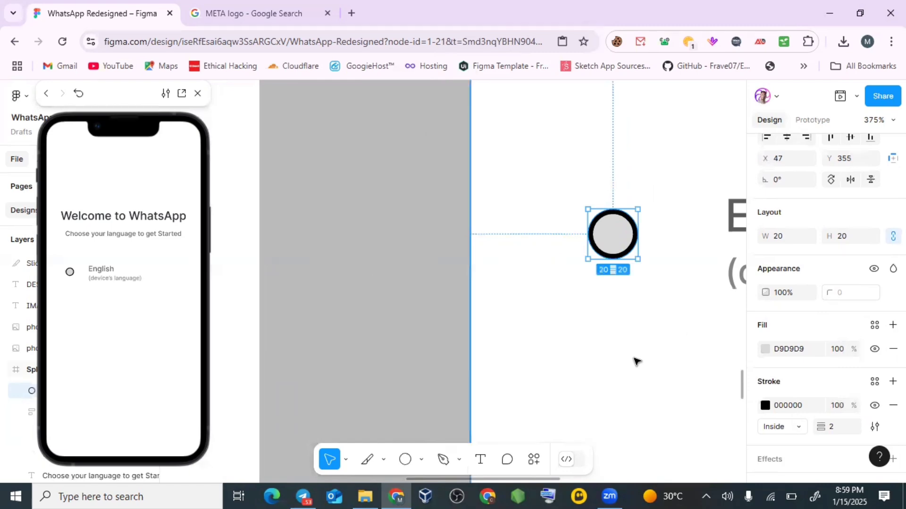
Scale the circle together with its stroke to about 25 by 25
scroll(635, 358, "up", 3)
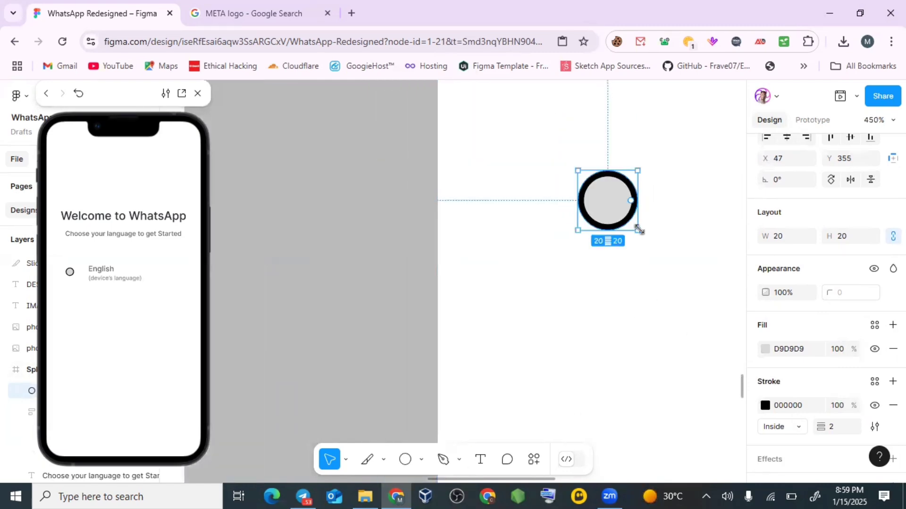
key("k")
left_click_drag(639, 230, 627, 340)
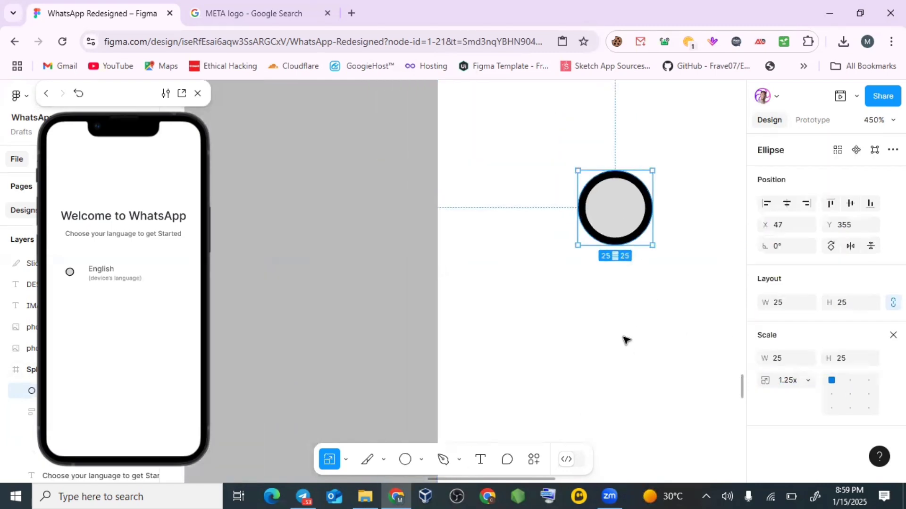
left_click(635, 296)
Remove the circle's fill so only its outline remains, like the reference's unselected radio buttons
scroll(634, 296, "down", 8)
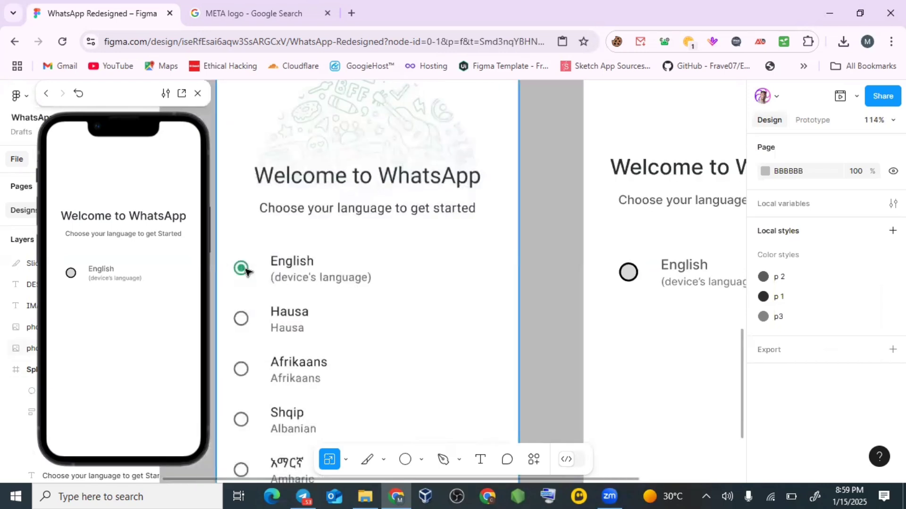
scroll(635, 272, "up", 3)
left_click(636, 282)
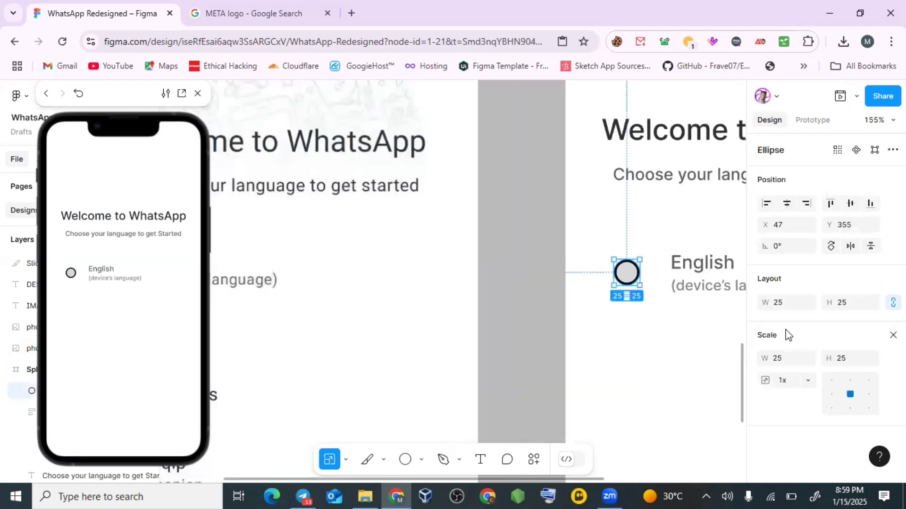
key("v")
scroll(769, 356, "down", 3)
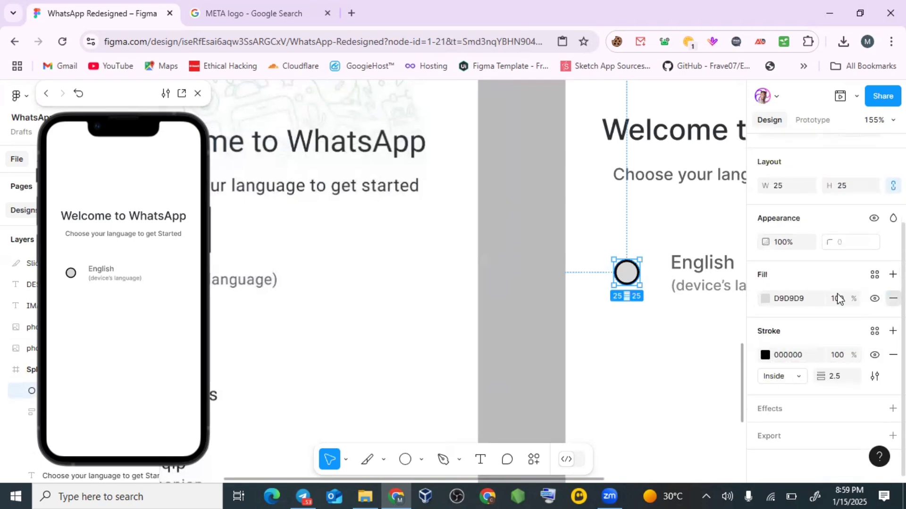
left_click(893, 297)
Recolor the circle's stroke to 26A96B by sampling the green of the reference's selected "English" radio button
scroll(618, 274, "up", 5)
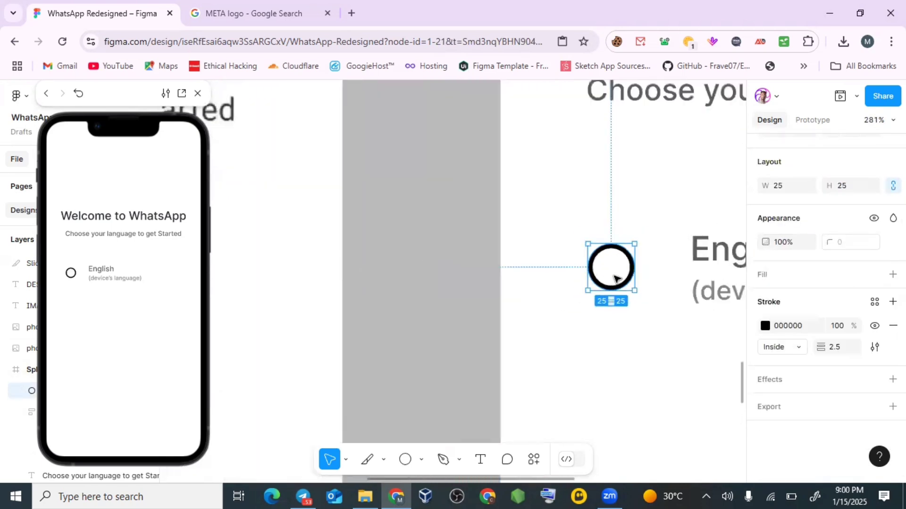
scroll(616, 279, "down", 4)
left_click(765, 326)
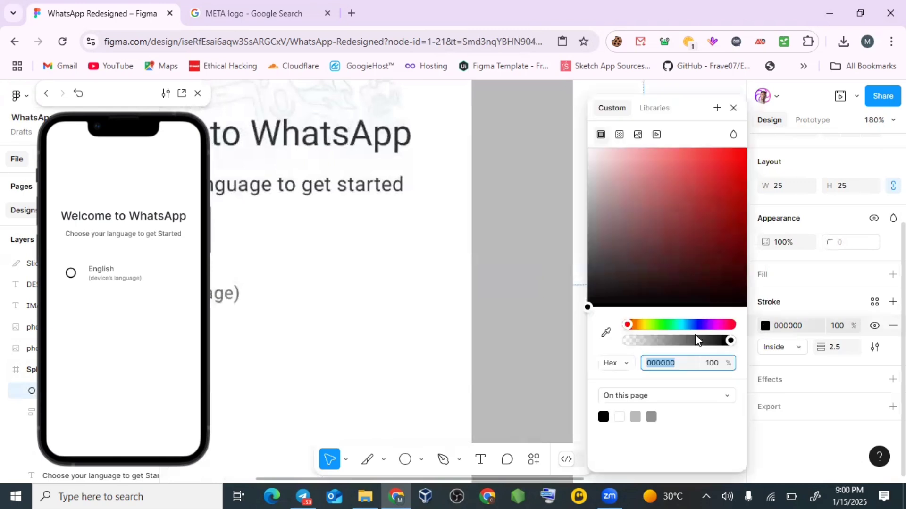
left_click(606, 333)
scroll(514, 330, "left", 5)
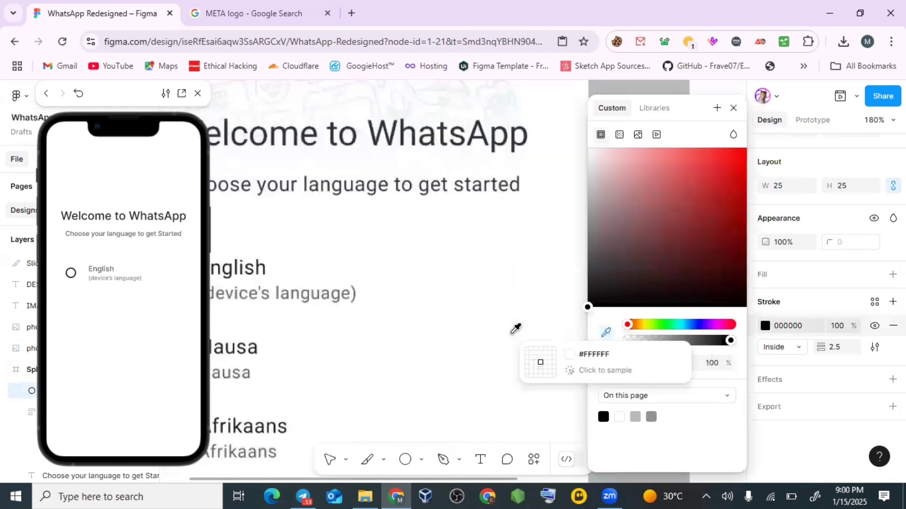
scroll(512, 325, "left", 5)
scroll(525, 317, "right", 4)
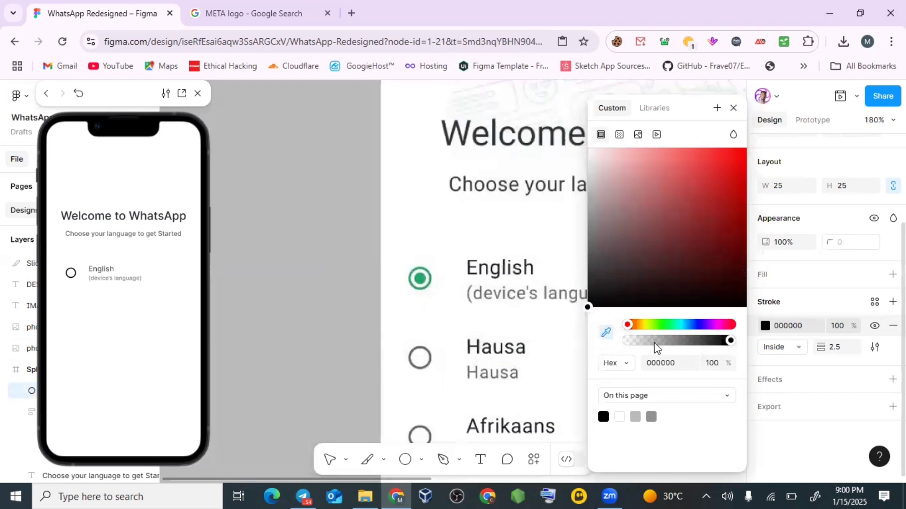
left_click(418, 278)
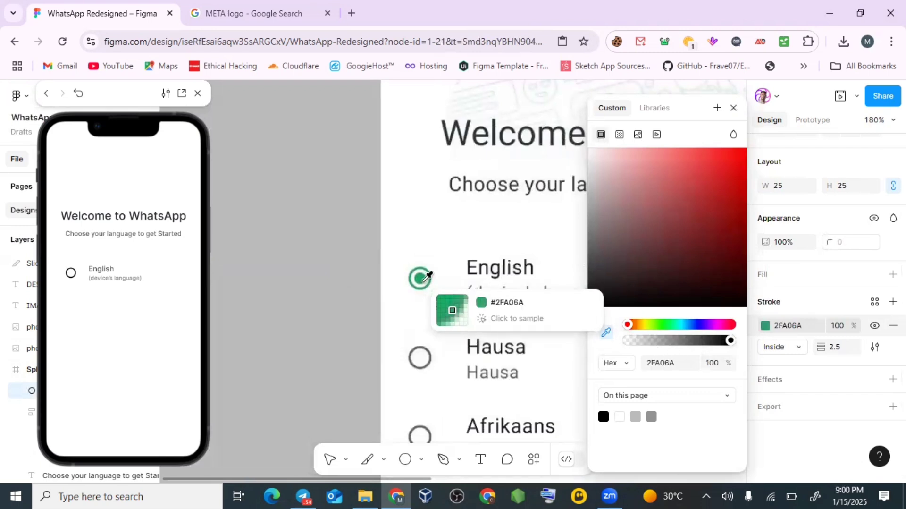
left_click(732, 108)
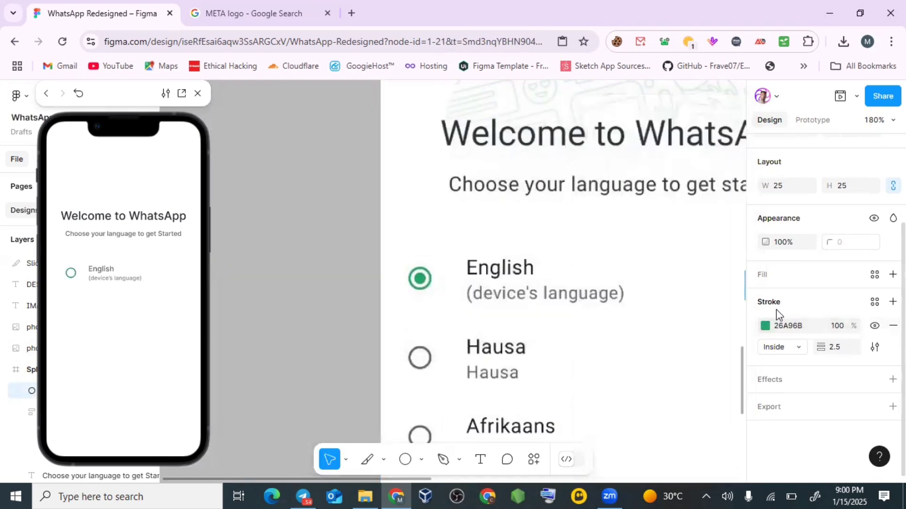
Save the circle's green stroke color as a new color style named "green"
scroll(632, 293, "right", 5)
scroll(633, 293, "right", 15)
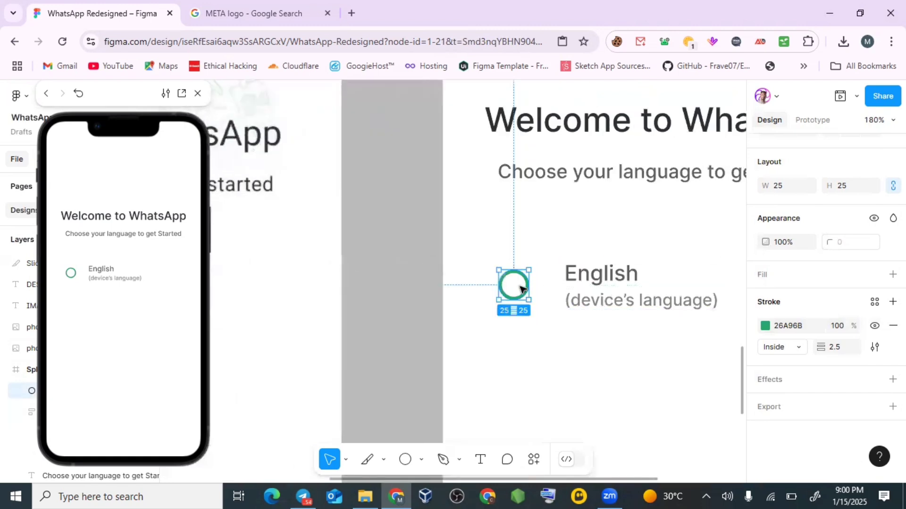
left_click(875, 303)
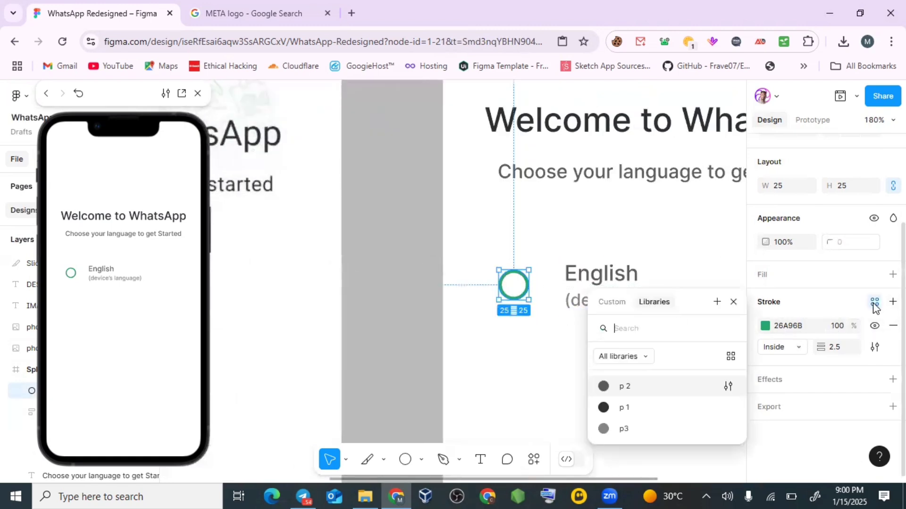
left_click(717, 303)
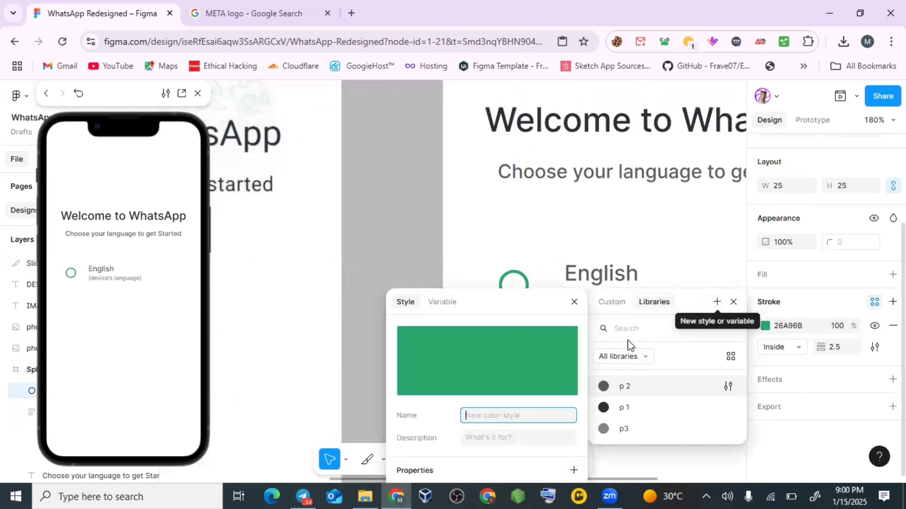
type("g")
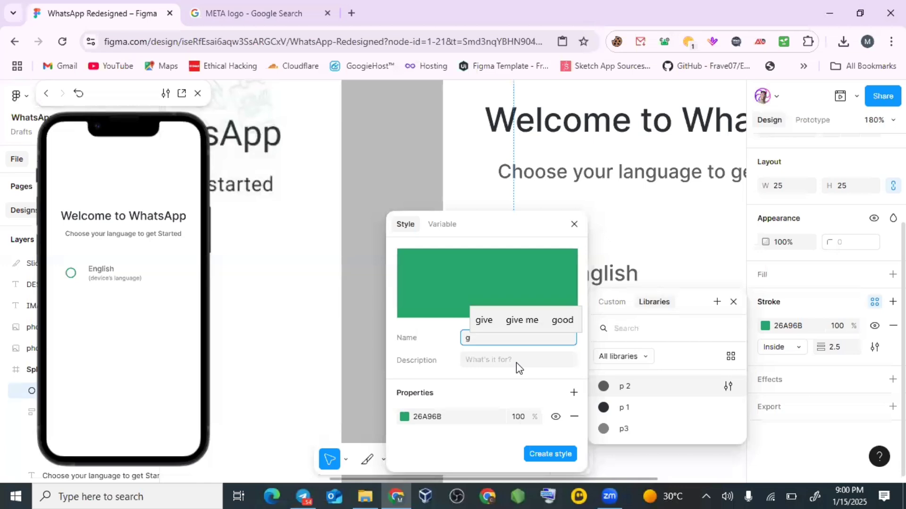
type("reen")
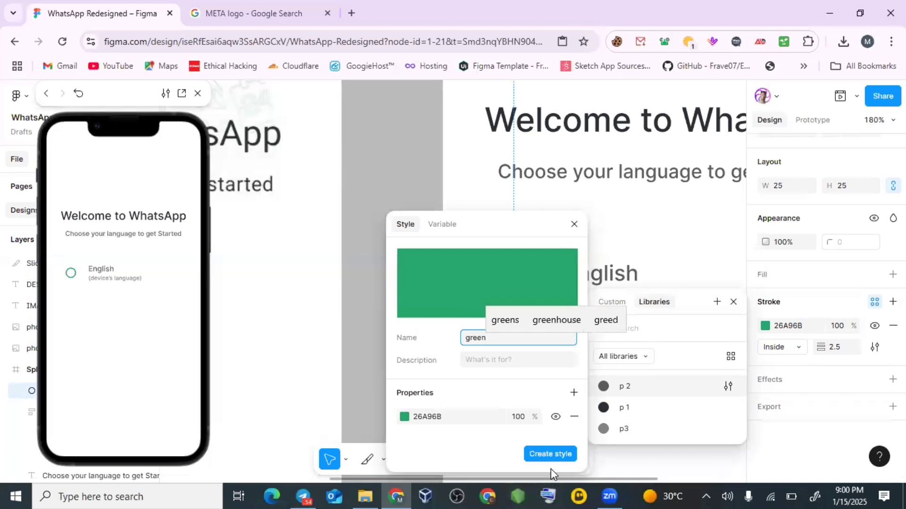
left_click(550, 453)
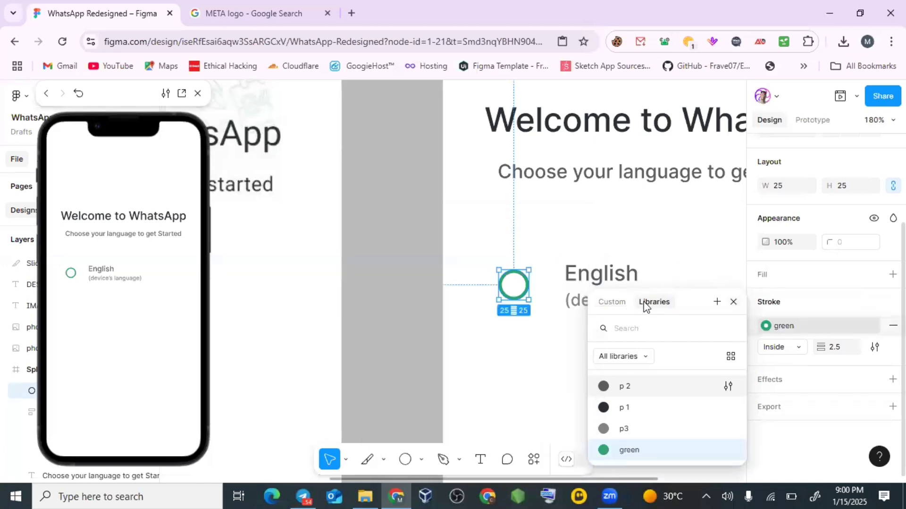
Draw a smaller circle with the Ellipse tool, place it inside the green ring, and scale it to about 12 by 12
scroll(552, 279, "up", 10)
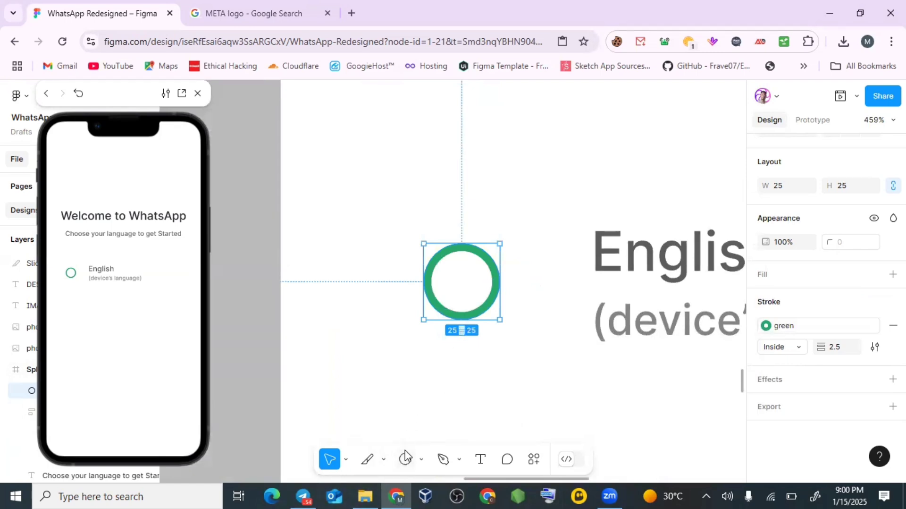
left_click(405, 458)
left_click_drag(429, 367, 463, 401)
left_click_drag(461, 298, 476, 245)
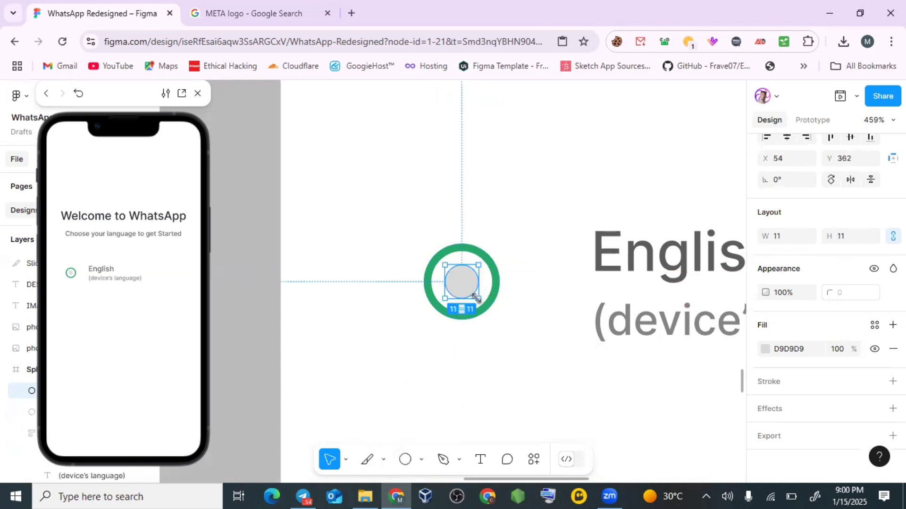
key("k")
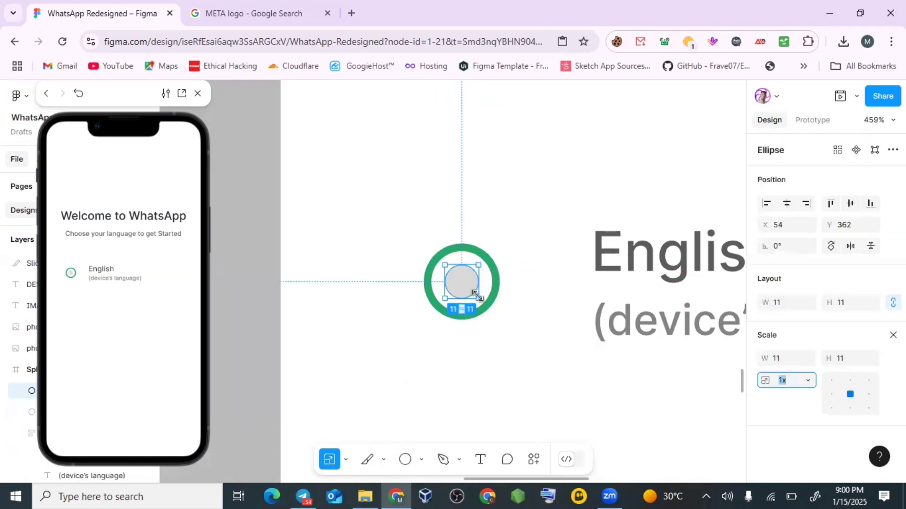
left_click_drag(477, 295, 481, 300)
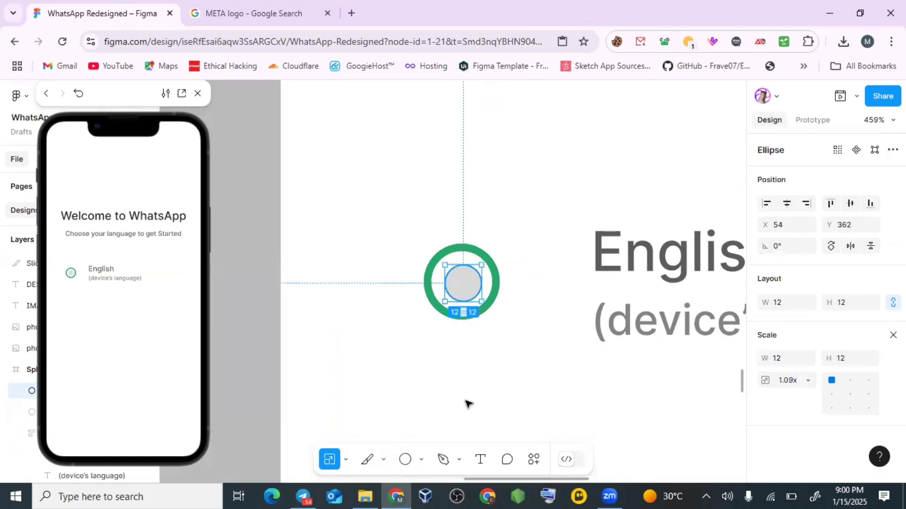
Align the horizontal centers of the inner circle and the green ring
left_click(499, 286, "shift")
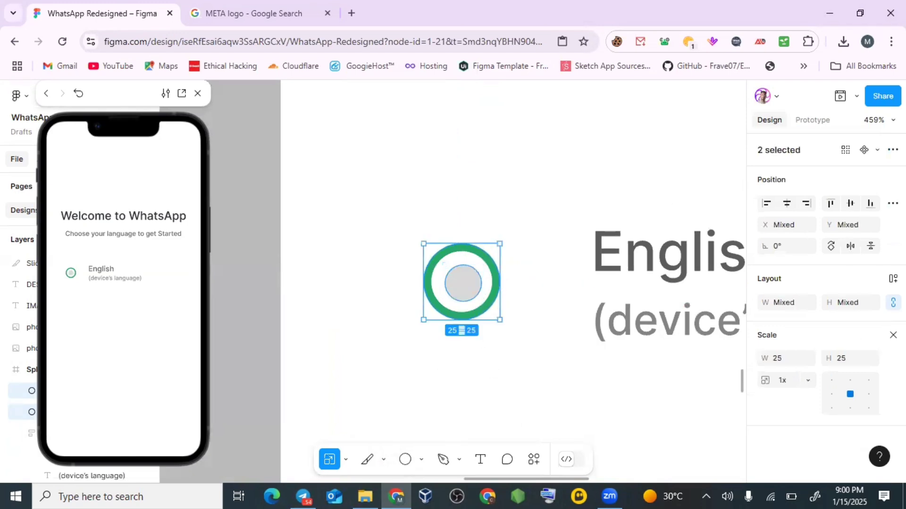
left_click(519, 284)
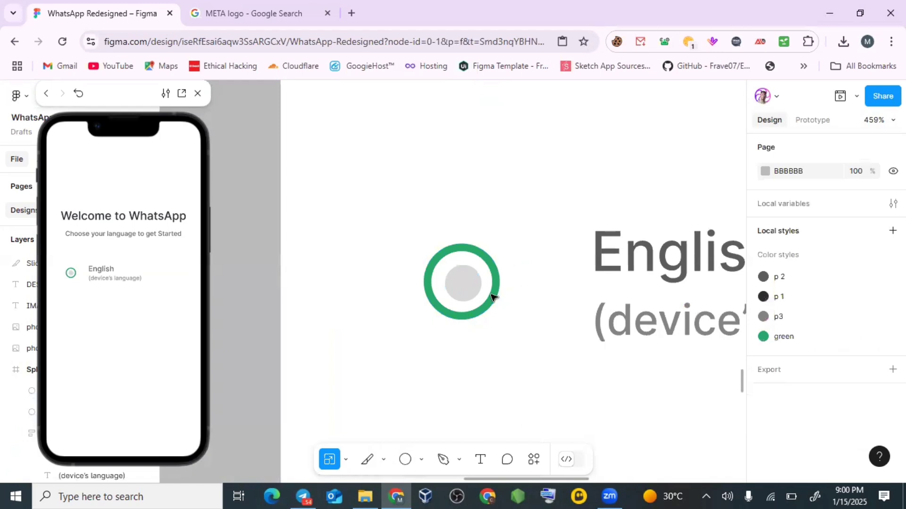
left_click(464, 285)
left_click(496, 278, "shift")
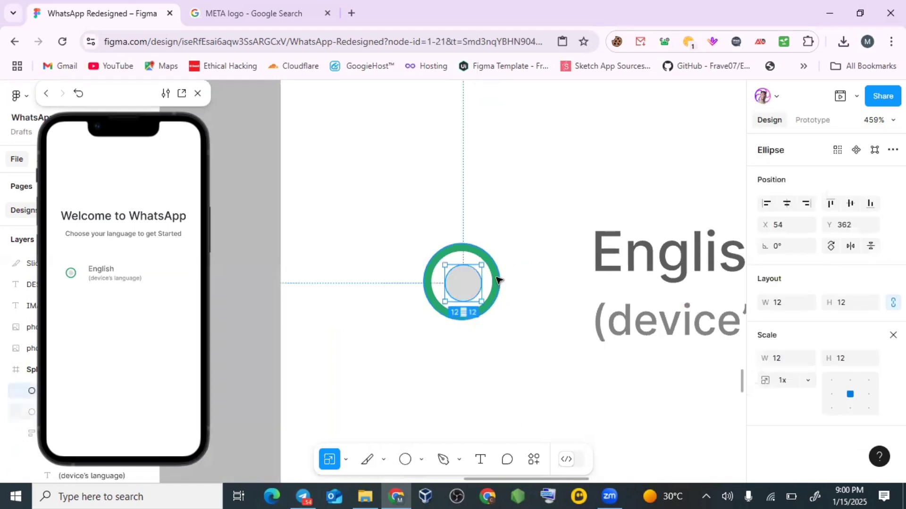
left_click(788, 204)
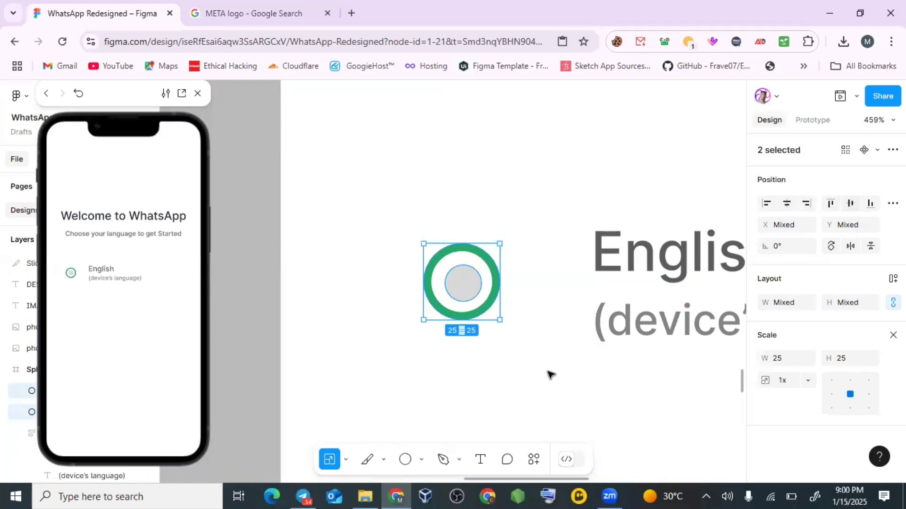
key("Escape")
Return to the Move tool and apply the "green" color style to the inner circle's fill
left_click(468, 294)
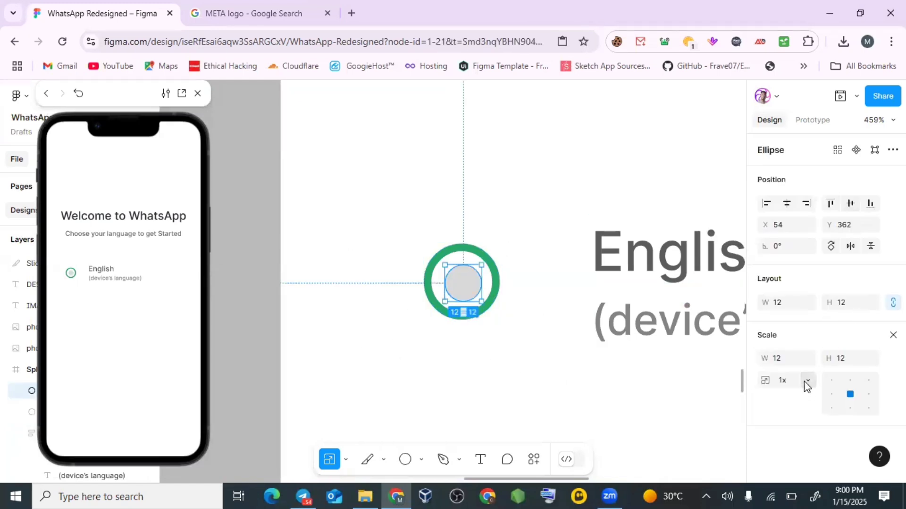
left_click(347, 460)
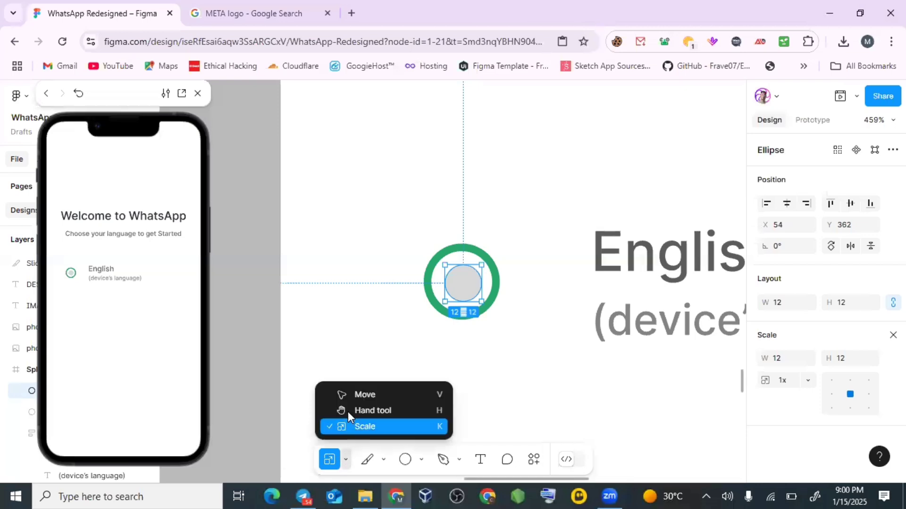
left_click(378, 394)
scroll(839, 333, "down", 2)
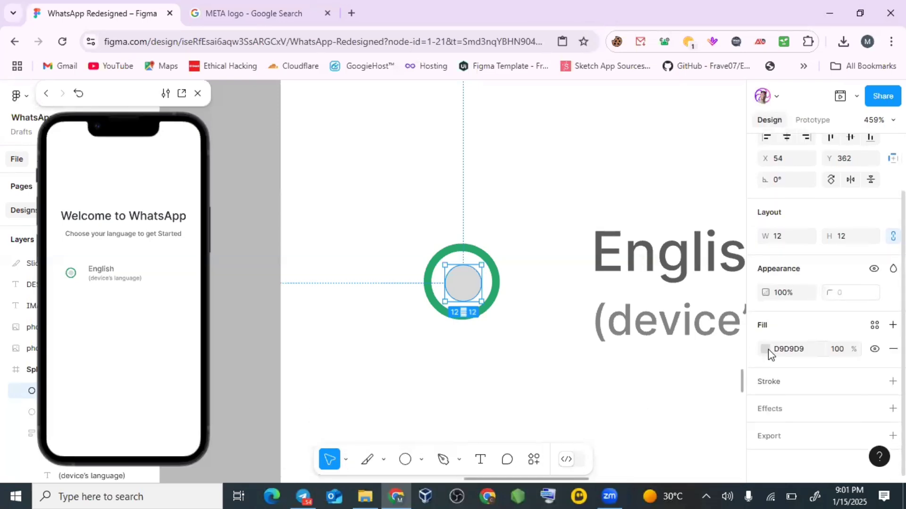
left_click(766, 350)
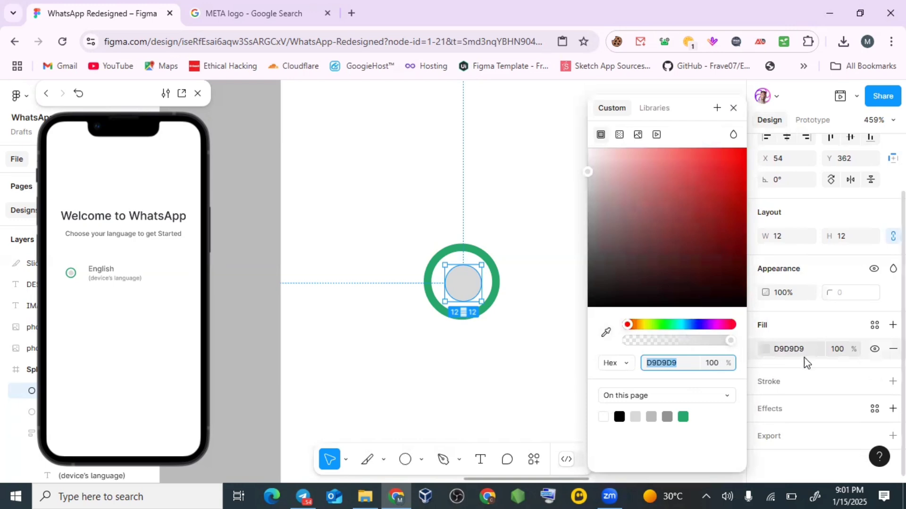
left_click(874, 329)
left_click(874, 330)
left_click(874, 328)
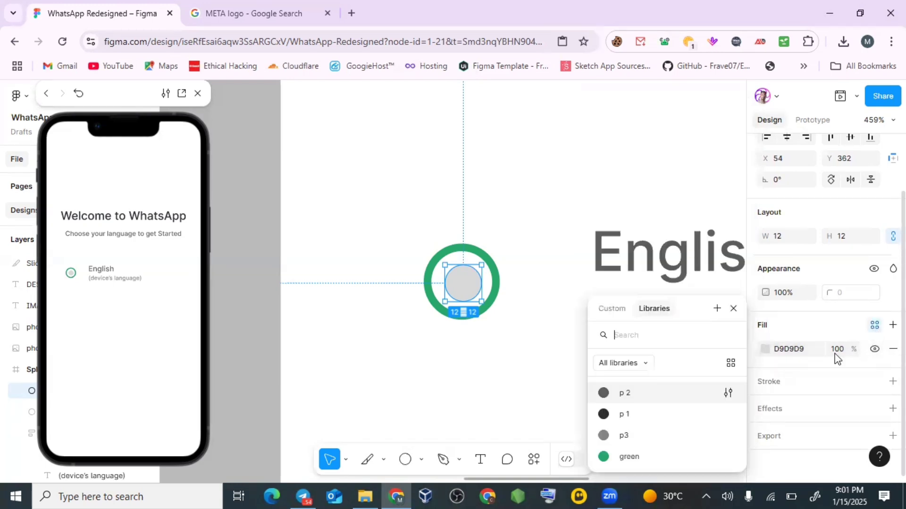
left_click(630, 456)
left_click(479, 409)
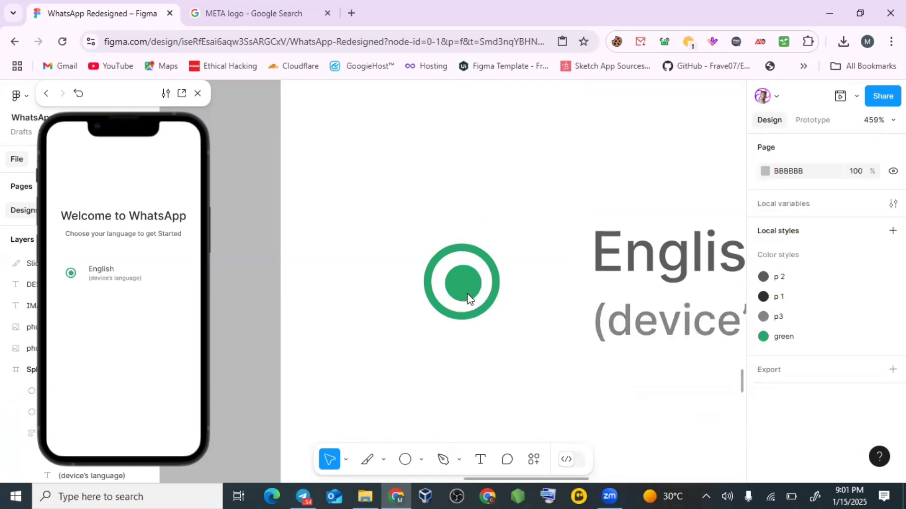
Try to nudge the inner circle by hand to the exact center of the green ring
left_click(471, 293)
scroll(473, 292, "up", 5)
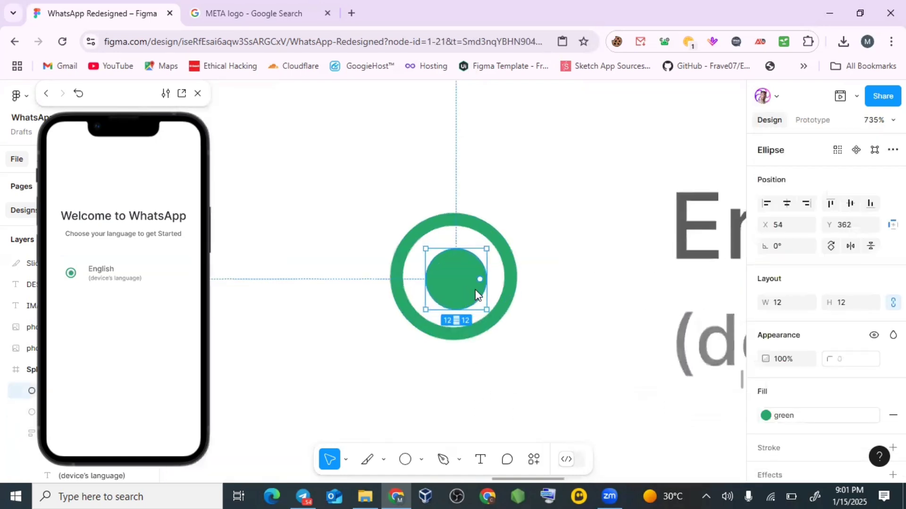
mouse_move(446, 295)
left_mouse_down()
mouse_move(438, 287)
mouse_move(451, 287)
left_mouse_up()
scroll(511, 369, "down", 6)
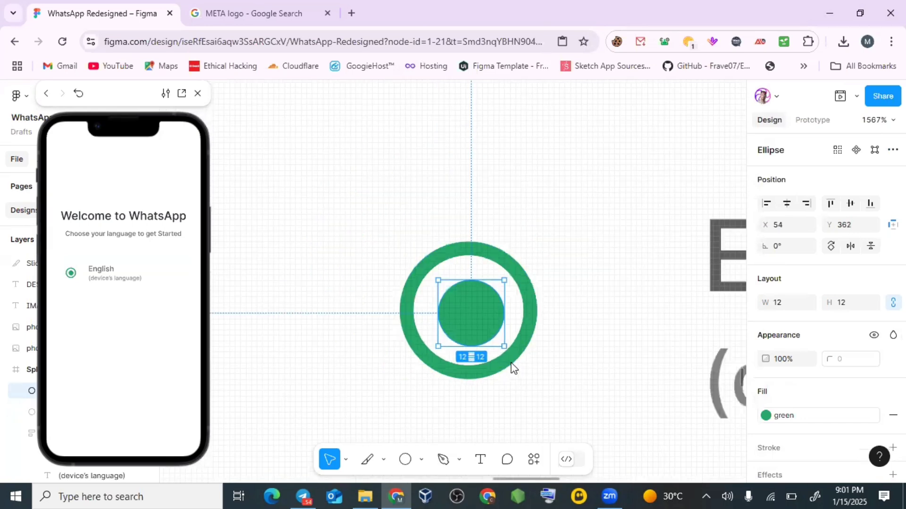
left_click(536, 394)
scroll(535, 394, "down", 3)
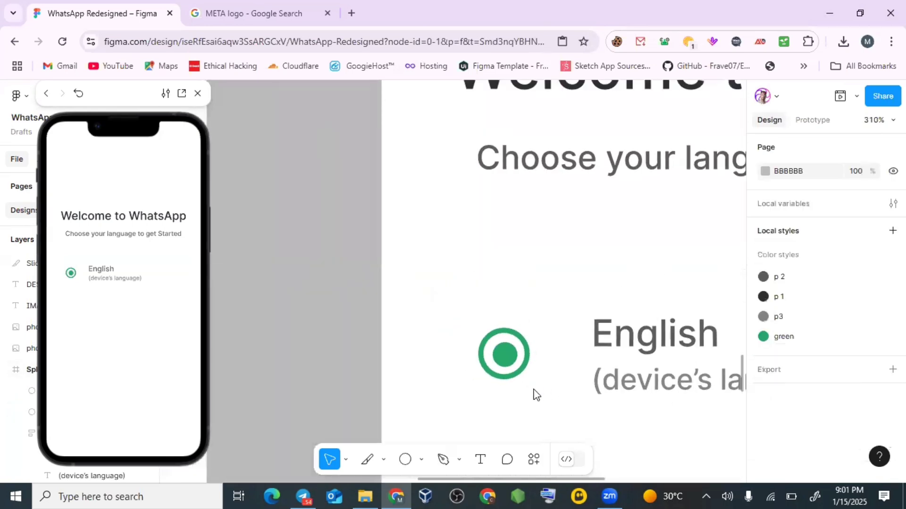
Select the green ring together with its inner circle and wrap them in an auto layout frame
left_click(528, 369)
scroll(838, 373, "down", 2)
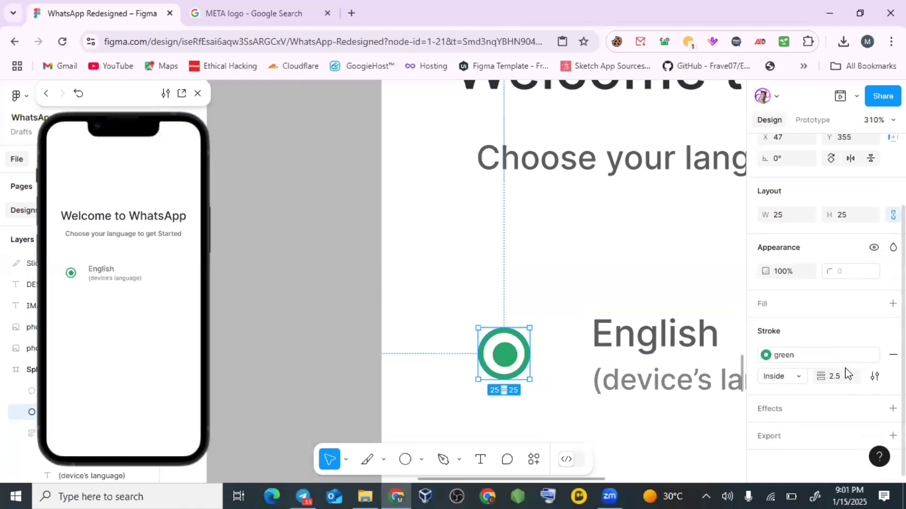
scroll(446, 291, "down", 3)
mouse_move(429, 179)
left_mouse_down()
mouse_move(505, 256)
mouse_move(534, 268)
left_mouse_up()
scroll(859, 250, "down", 3)
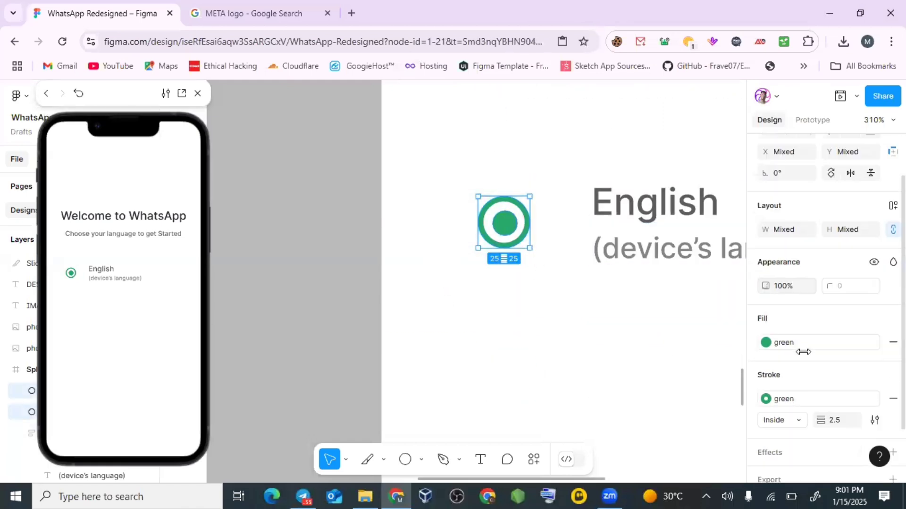
scroll(860, 249, "up", 3)
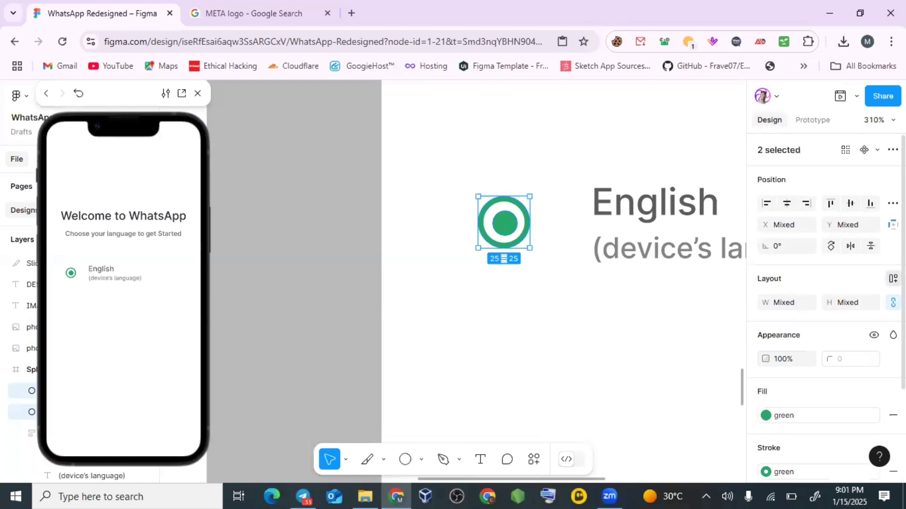
left_click(892, 278)
scroll(481, 210, "up", 4)
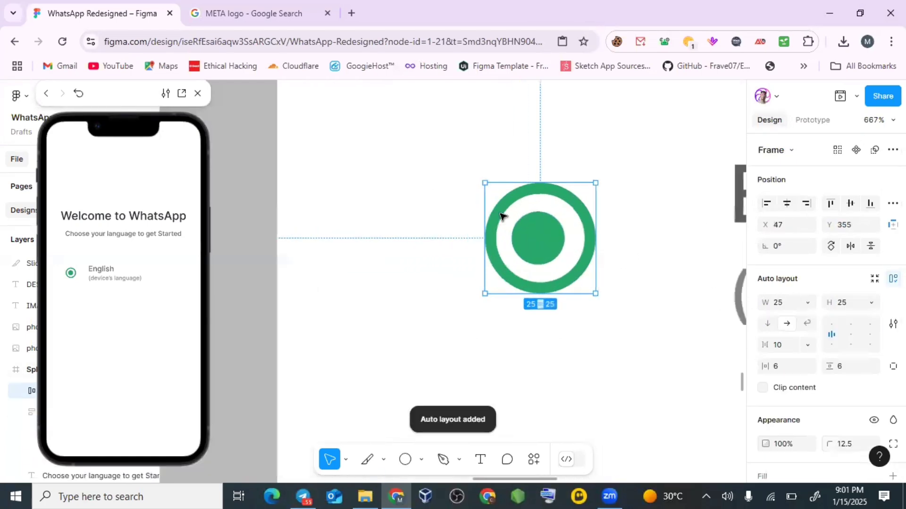
scroll(546, 267, "down", 6)
scroll(546, 267, "up", 3)
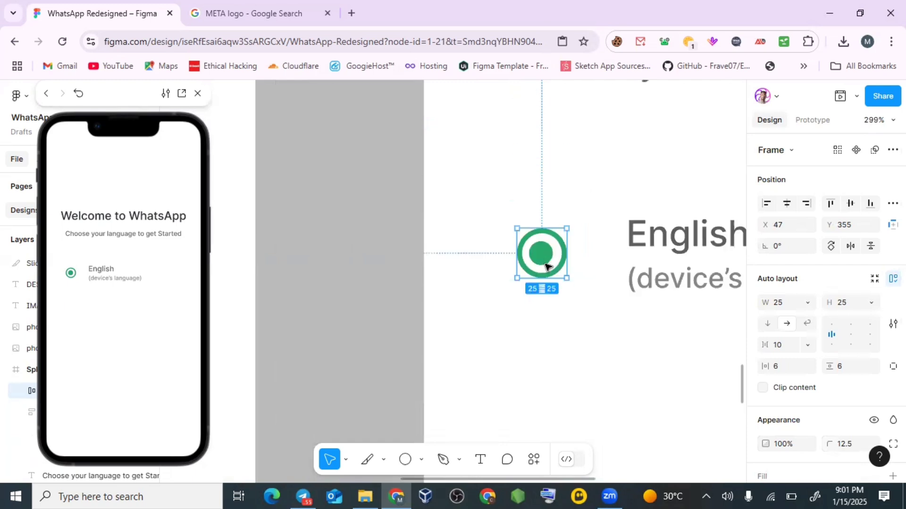
scroll(549, 263, "right", 4)
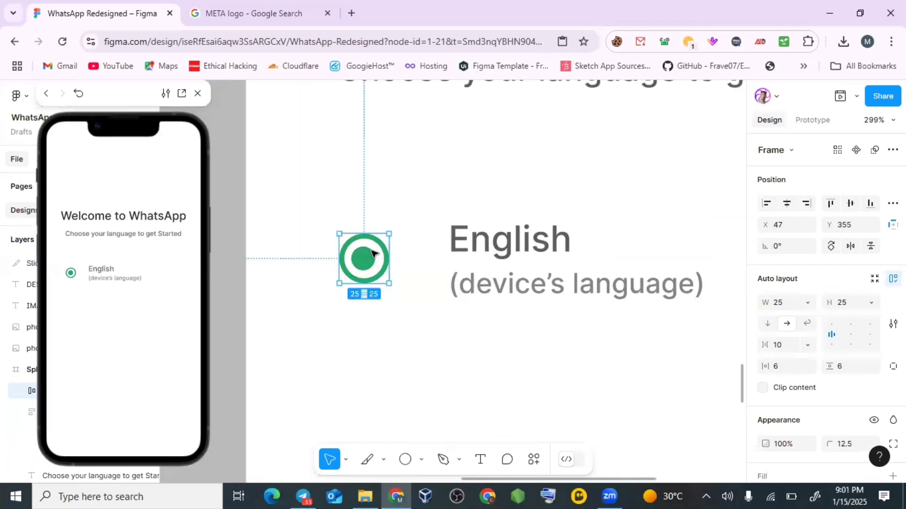
Move the radio button closer to the English label and wrap both in one auto layout frame
left_click_drag(373, 251, 386, 238)
left_click(527, 255, "shift")
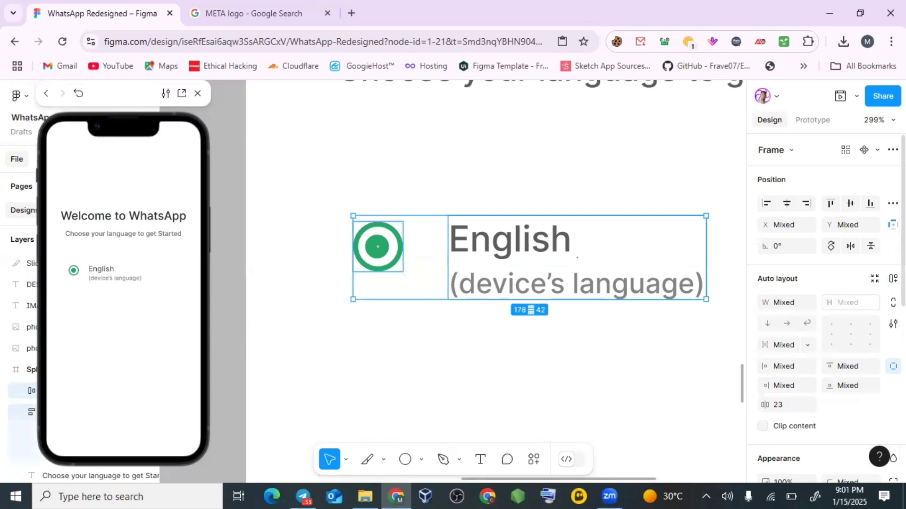
left_click(894, 278)
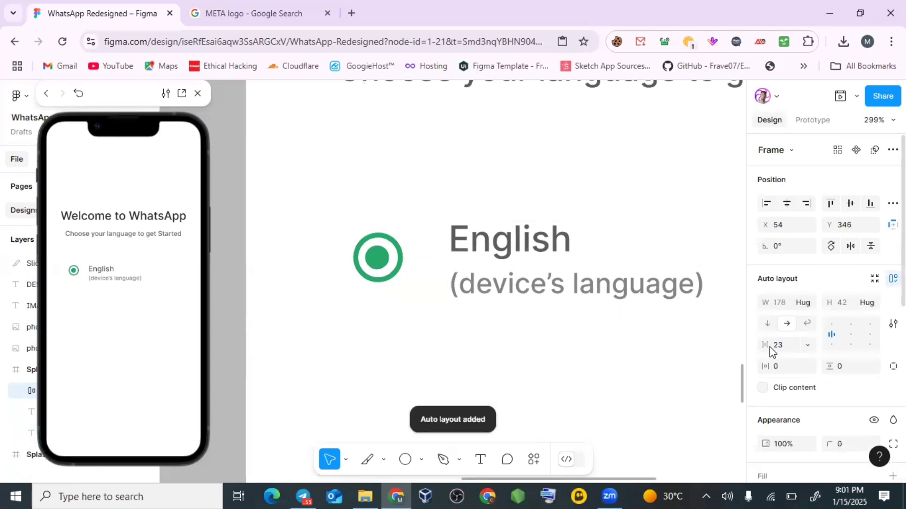
Compare the English row with the reference screenshot and set its auto layout gap to 24
scroll(439, 244, "down", 1)
scroll(439, 244, "down", 6)
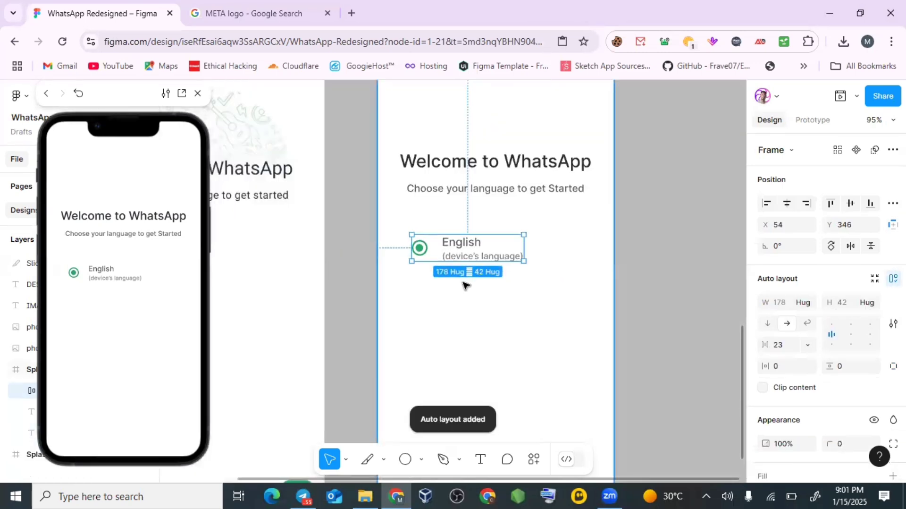
scroll(461, 282, "left", 4)
scroll(461, 282, "right", 1)
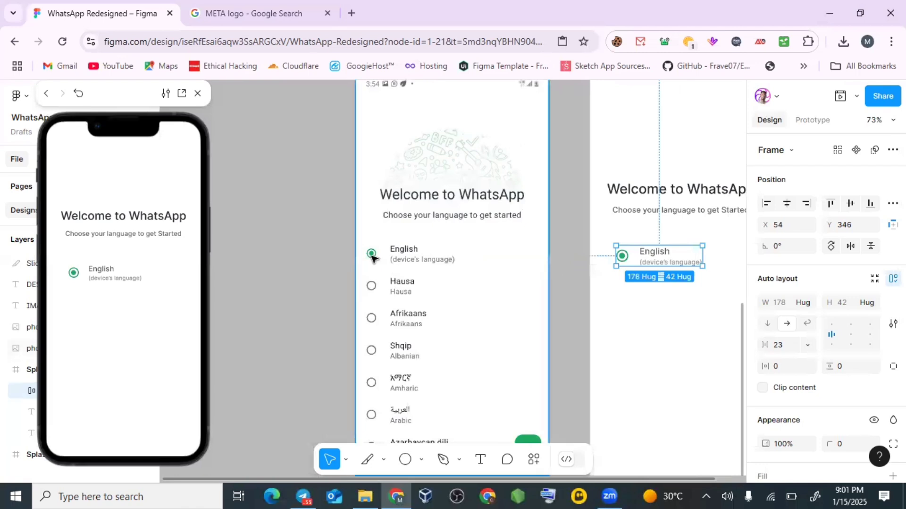
scroll(660, 279, "up", 3)
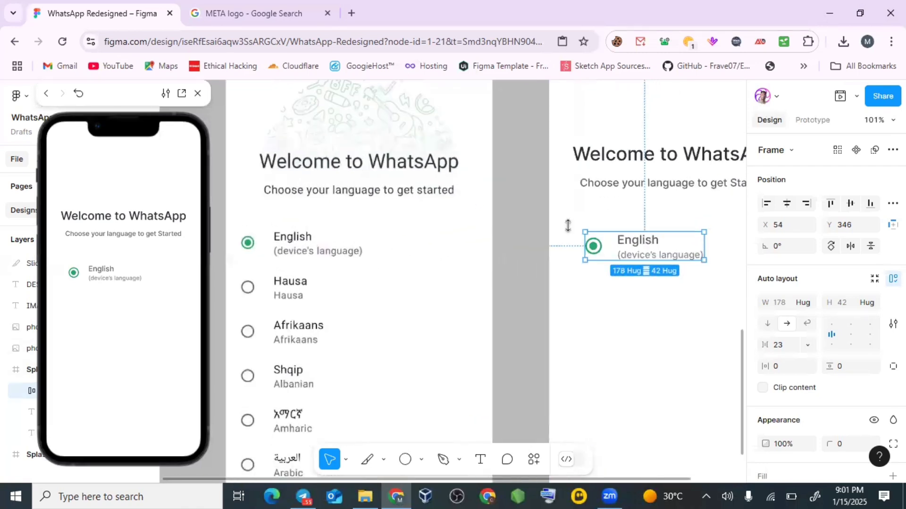
scroll(581, 229, "right", 2)
mouse_move(765, 346)
left_mouse_down()
mouse_move(779, 344)
mouse_move(770, 345)
left_mouse_up()
scroll(283, 264, "down", 3)
scroll(353, 270, "up", 1)
scroll(354, 270, "left", 1)
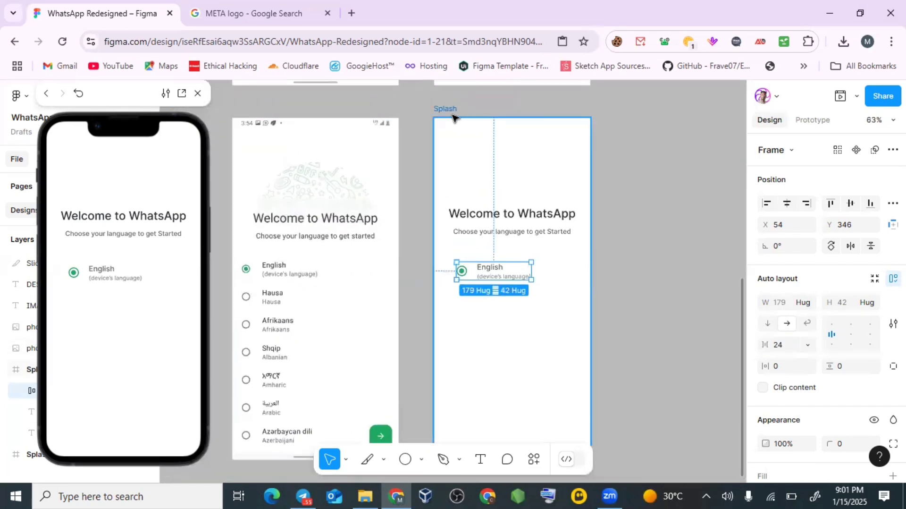
Select the Splash frame holding the welcome screen and add a layout grid to it
left_click(457, 120)
scroll(856, 353, "down", 5)
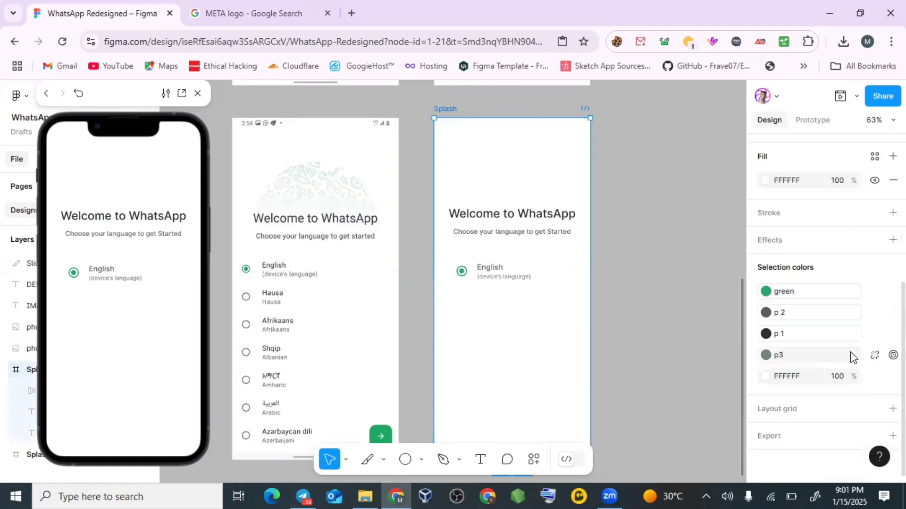
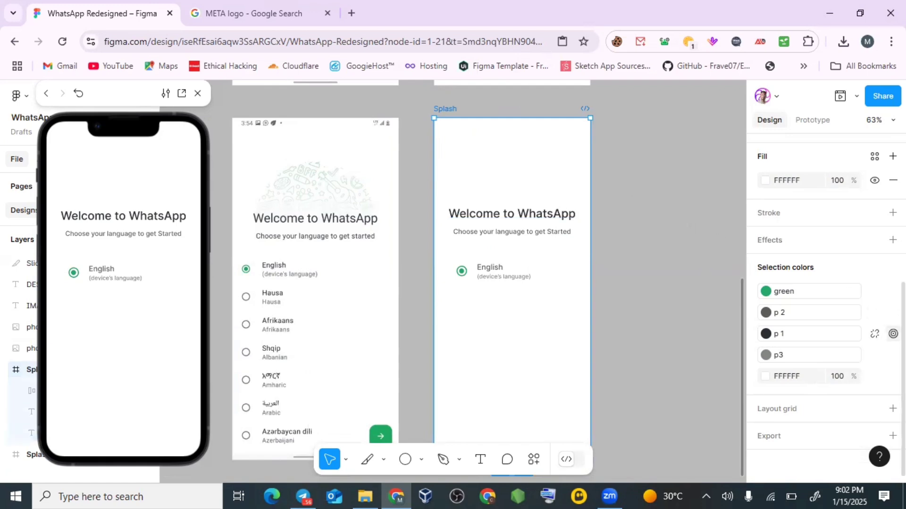
scroll(873, 275, "up", 5)
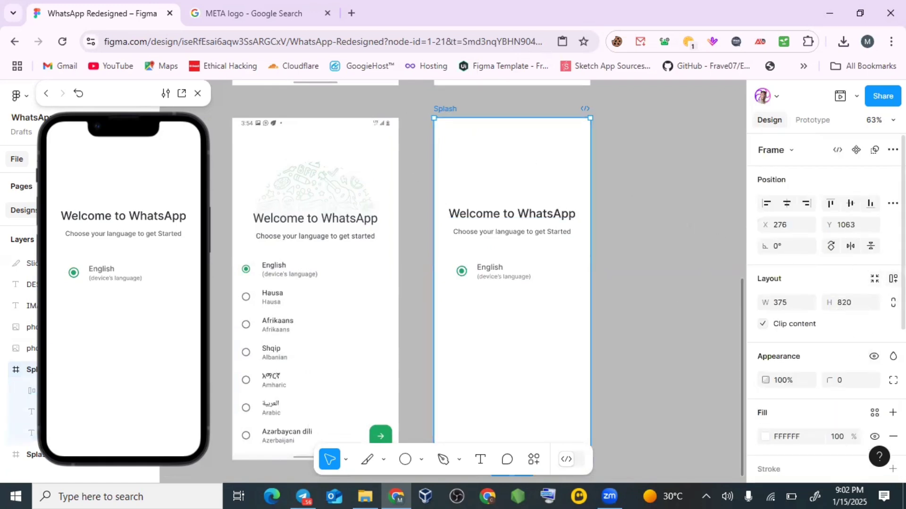
scroll(874, 283, "down", 4)
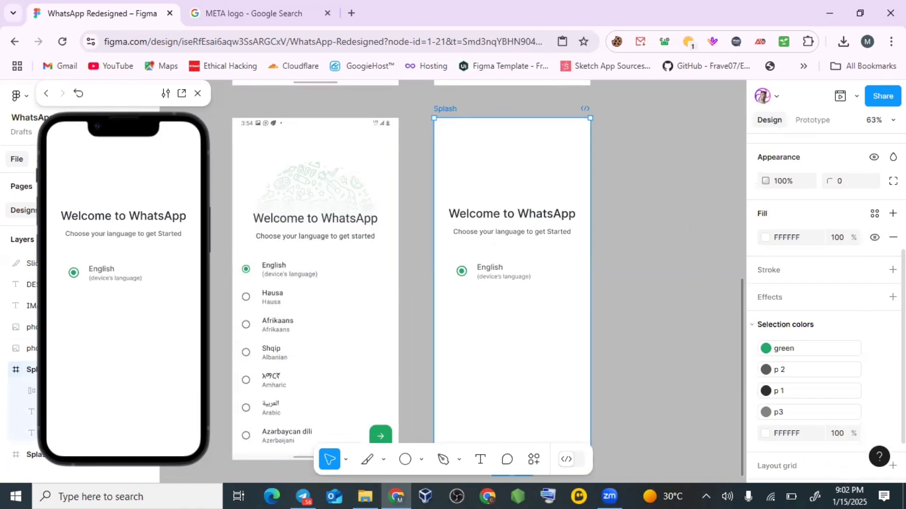
scroll(834, 353, "up", 5)
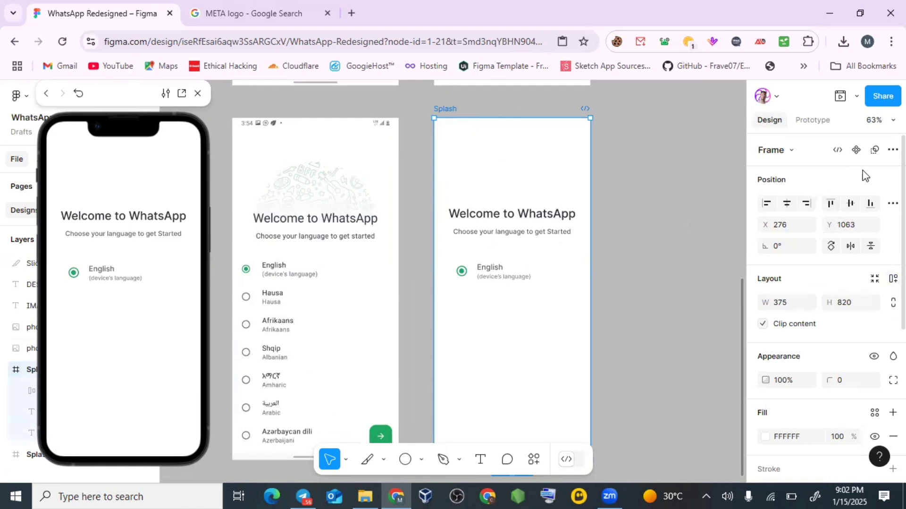
scroll(802, 297, "down", 4)
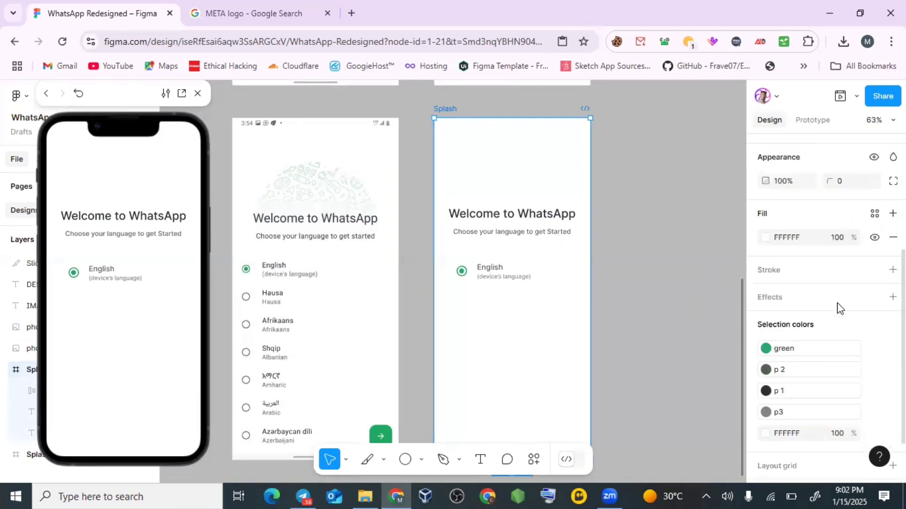
scroll(870, 217, "up", 1)
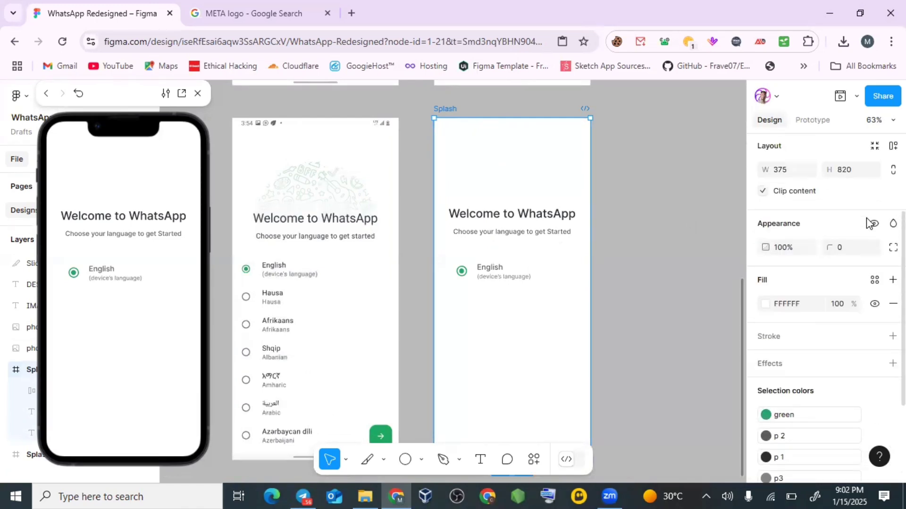
scroll(825, 306, "up", 2)
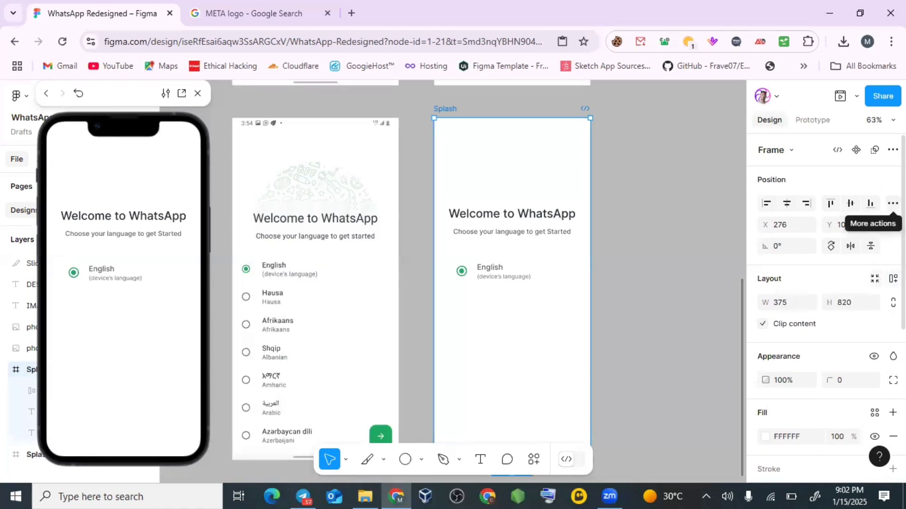
scroll(817, 330, "down", 5)
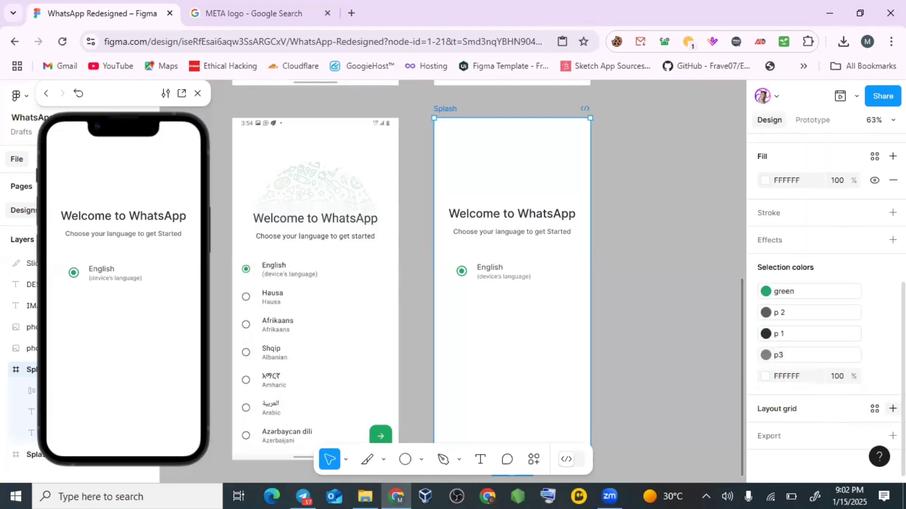
left_click(893, 408)
scroll(802, 415, "down", 1)
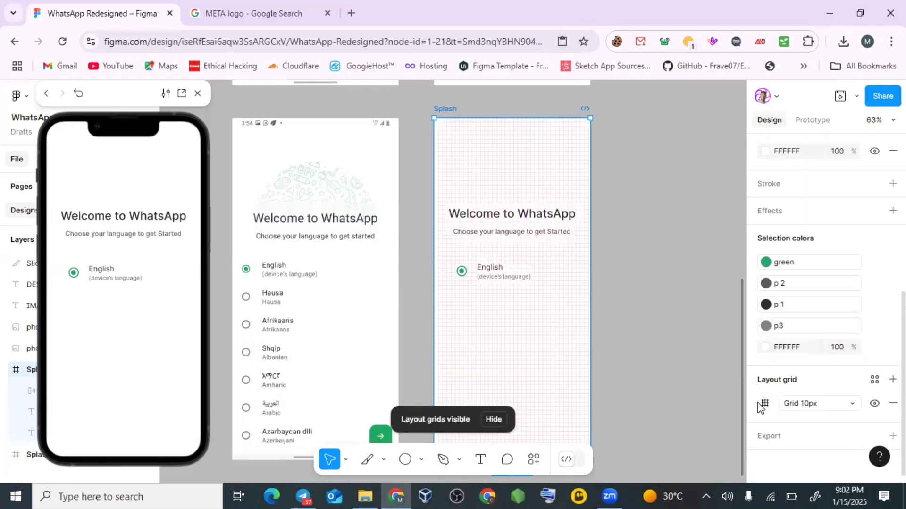
Change the Splash frame's layout grid type to Columns and move its settings clear of the lower edge
left_click(761, 404)
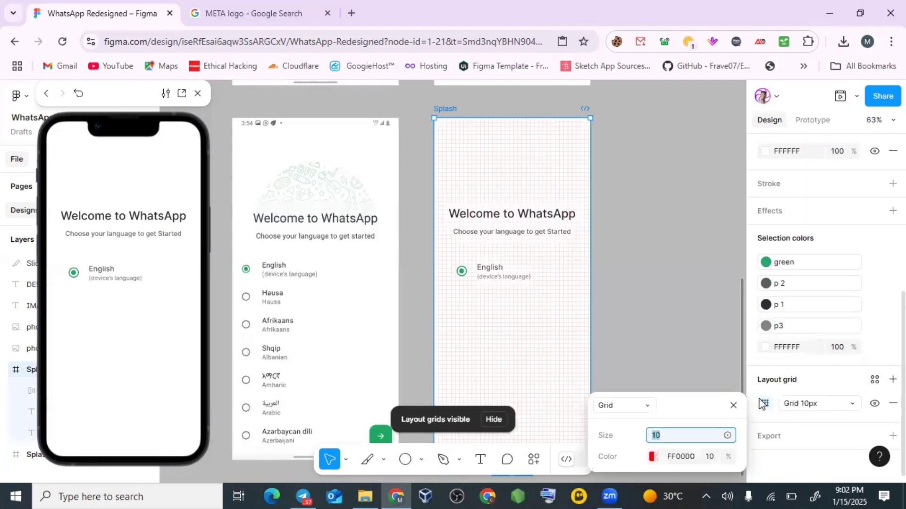
left_click(637, 404)
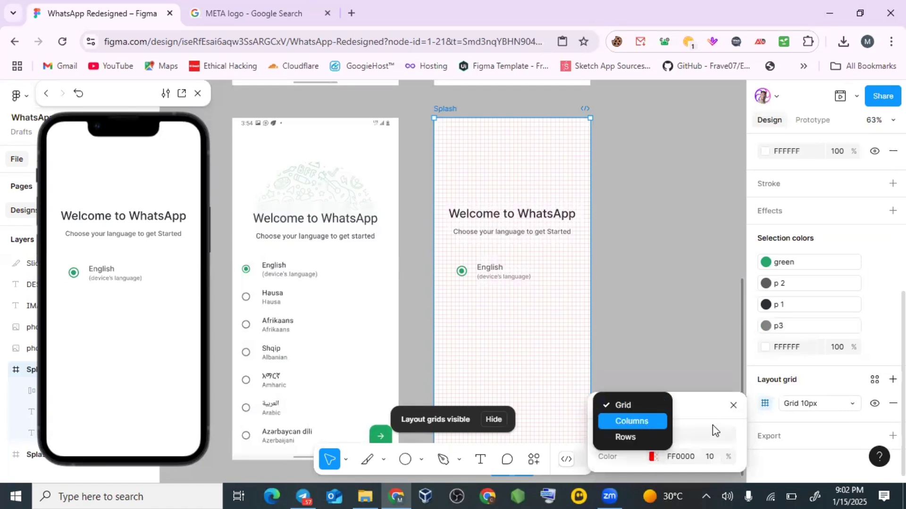
left_click(639, 423)
left_click_drag(701, 322, 703, 186)
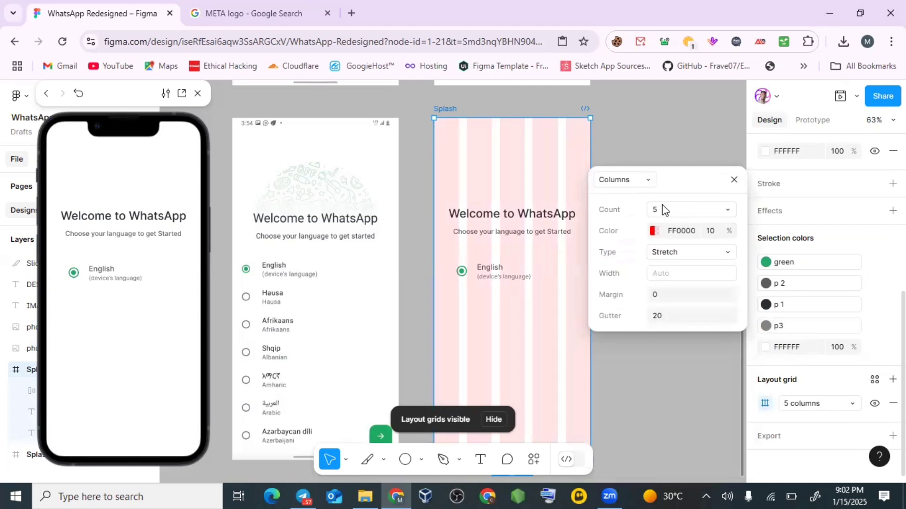
Set the column grid's margin to 24 and its gutter to 15
left_click(657, 294)
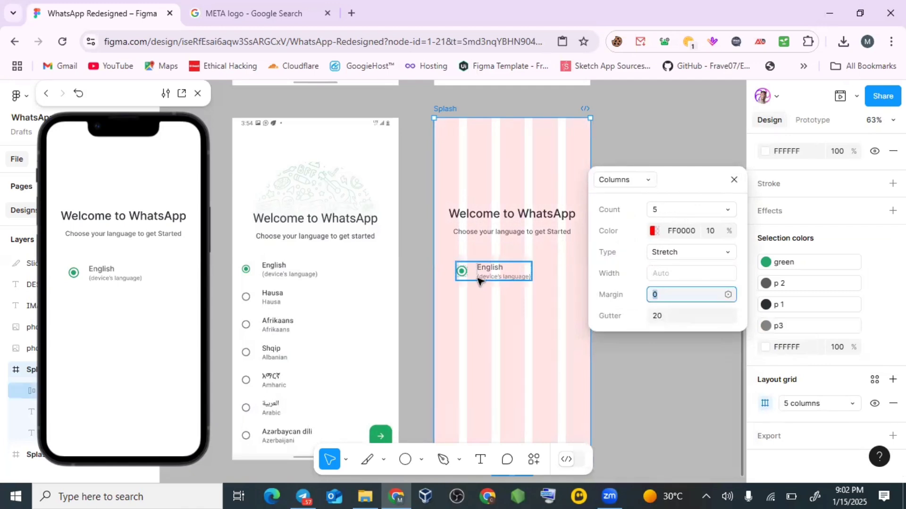
type("24")
key("Return")
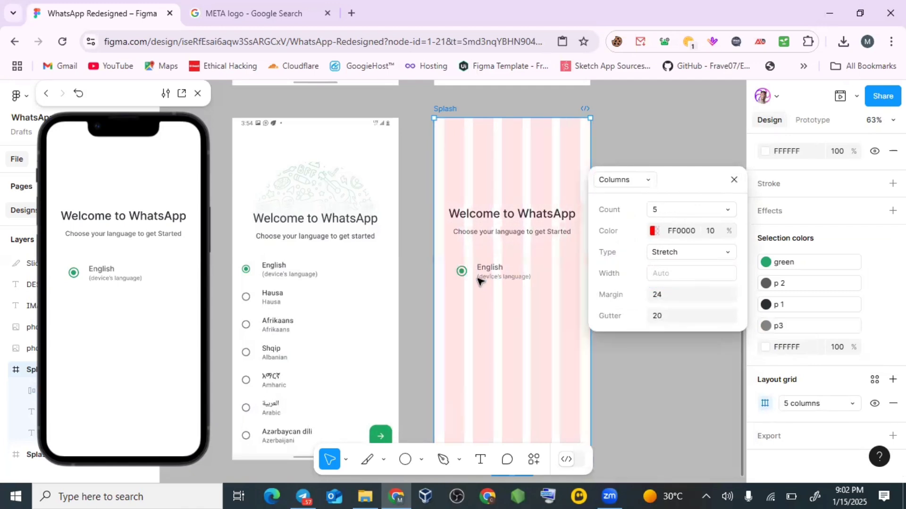
left_click(679, 315)
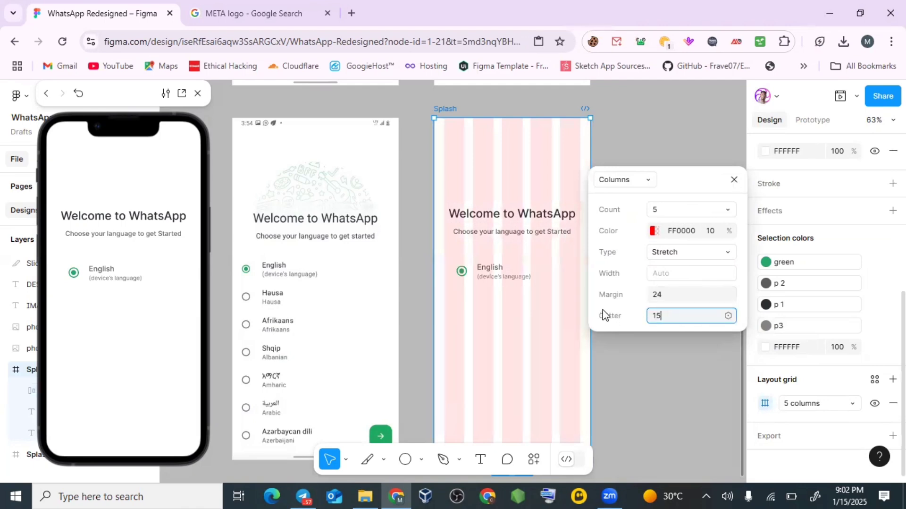
key("Return")
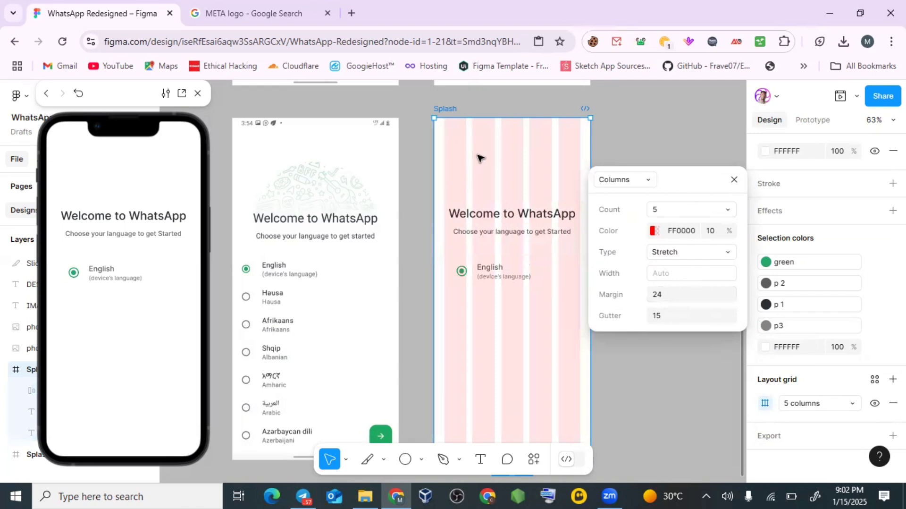
Try the blue color 1A00FF on the column grid
left_click(653, 231)
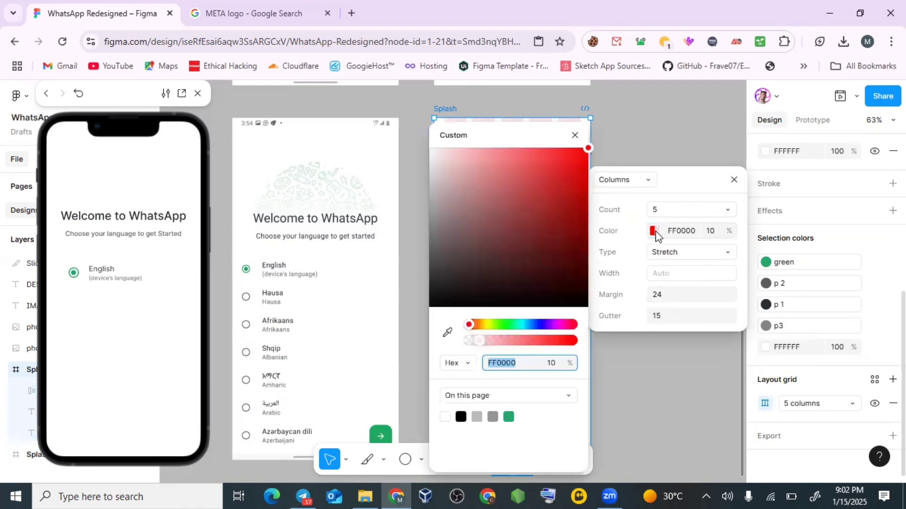
left_click_drag(558, 129, 527, 441)
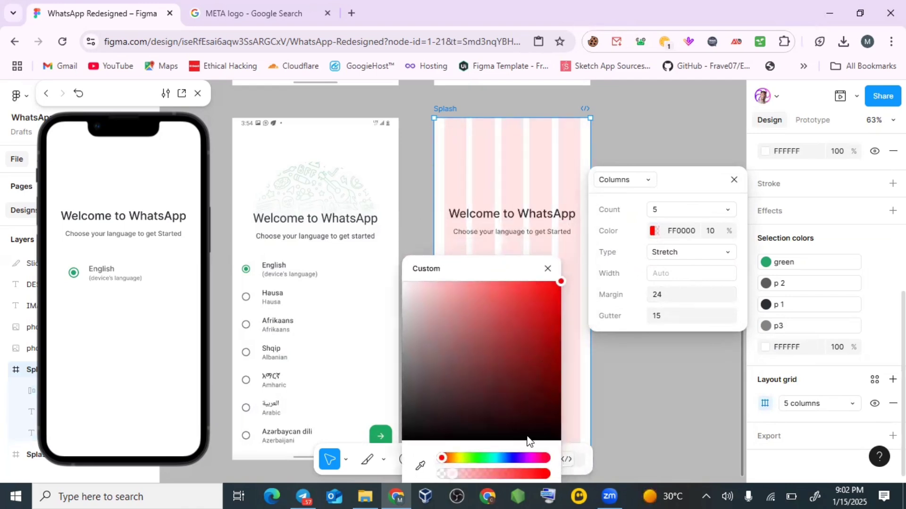
left_click(513, 457)
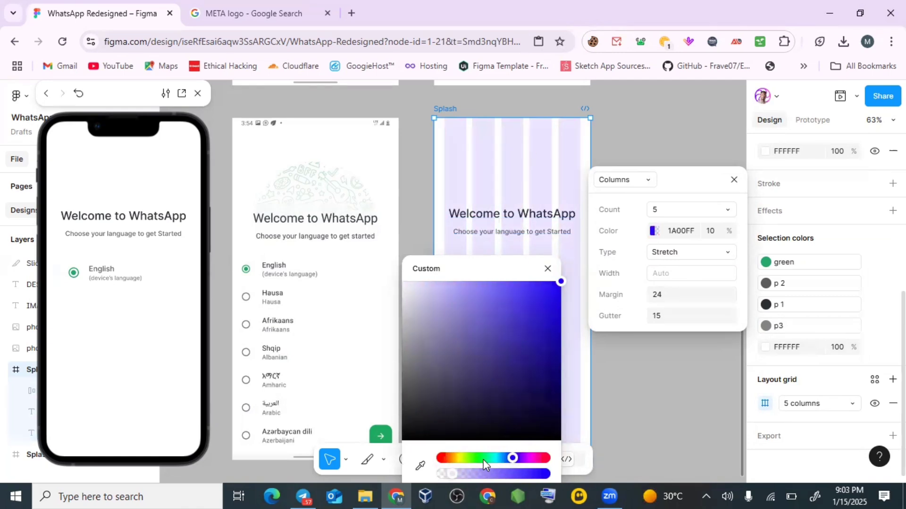
left_click(547, 269)
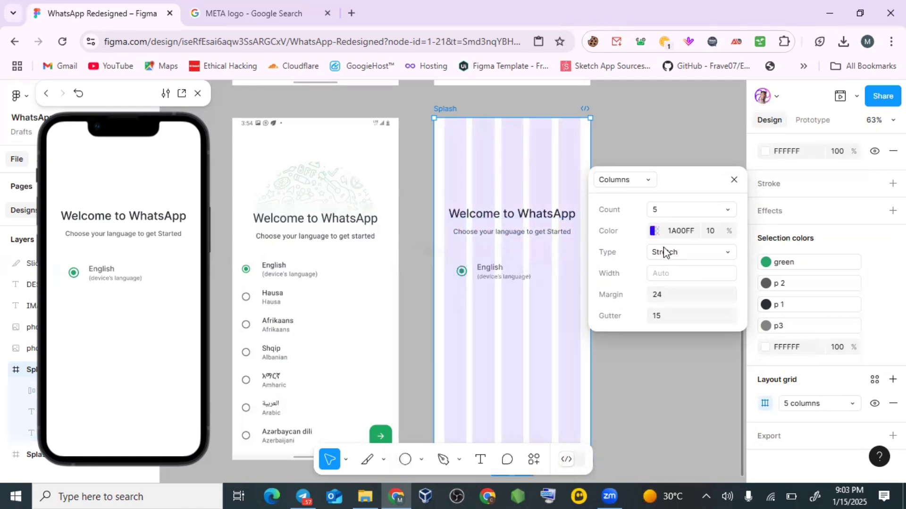
Change the column grid's color to the red FF0004
left_click(654, 230)
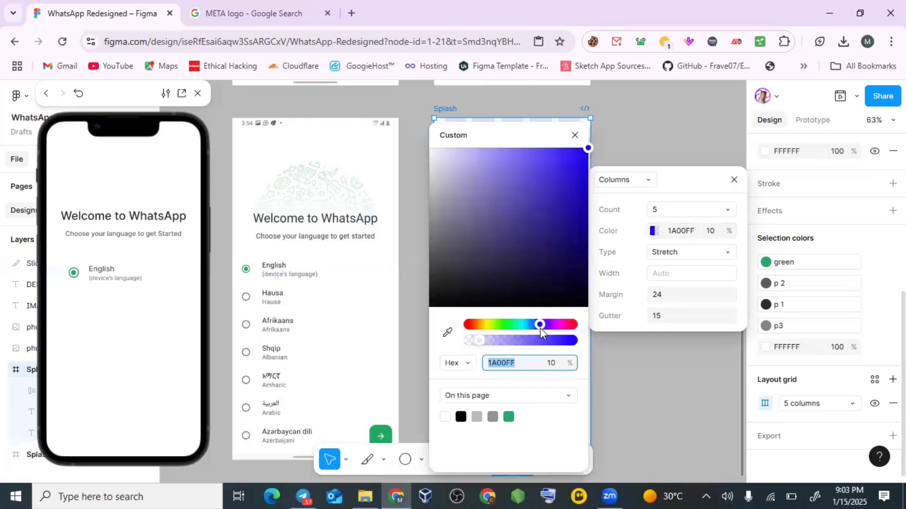
left_click(568, 324)
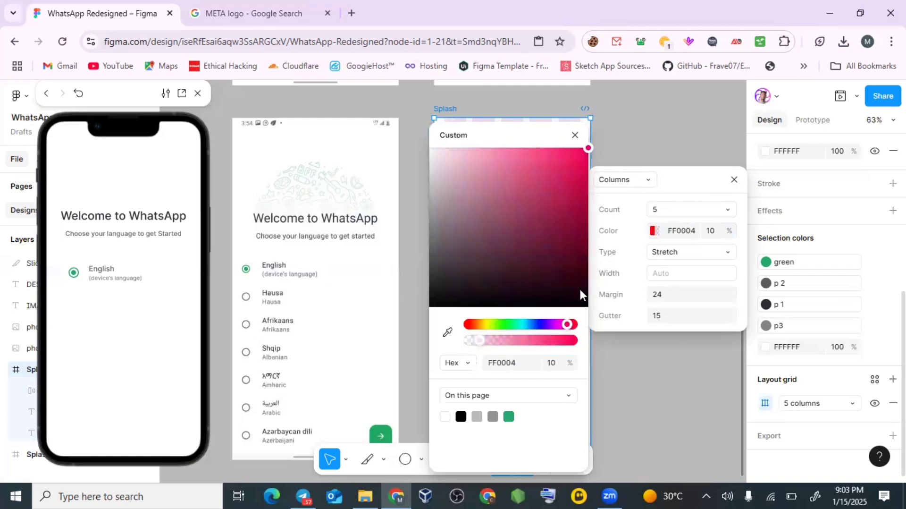
left_click(574, 135)
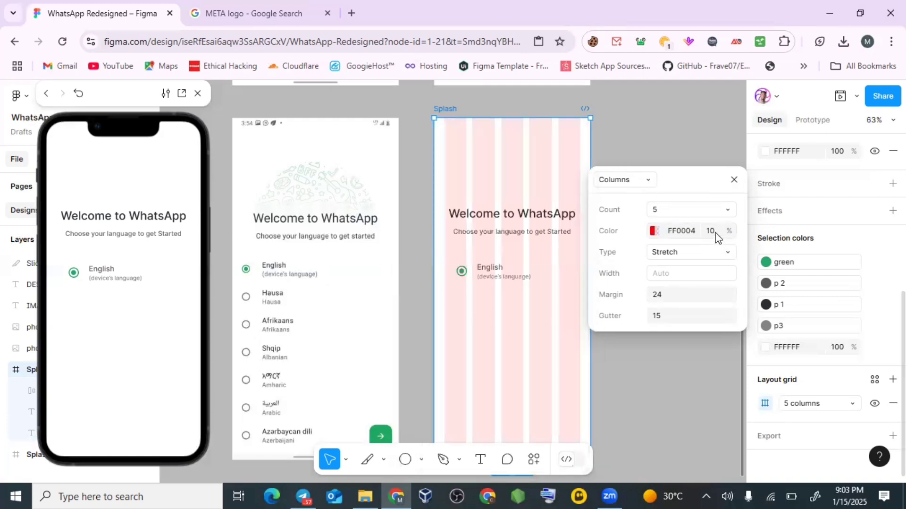
Try the column grid's color at 100% opacity and set it back to 10%
left_click(713, 231)
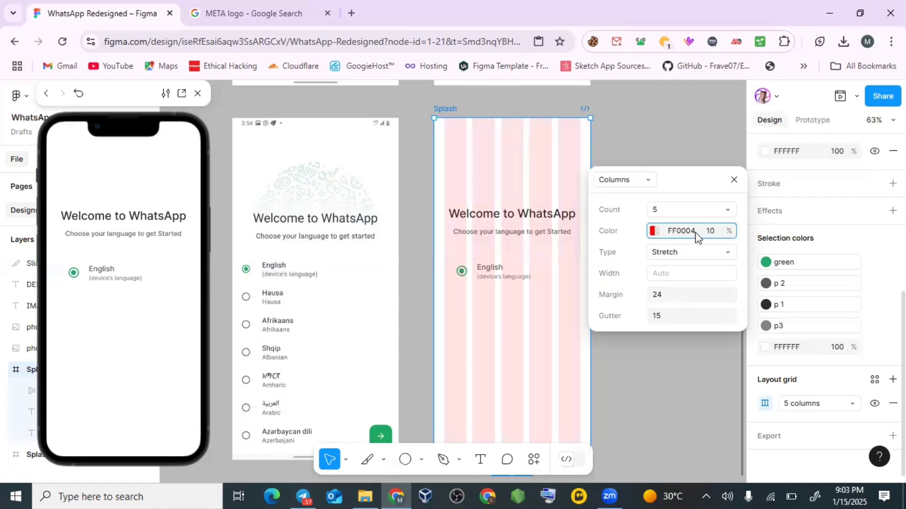
type("100")
key("Return")
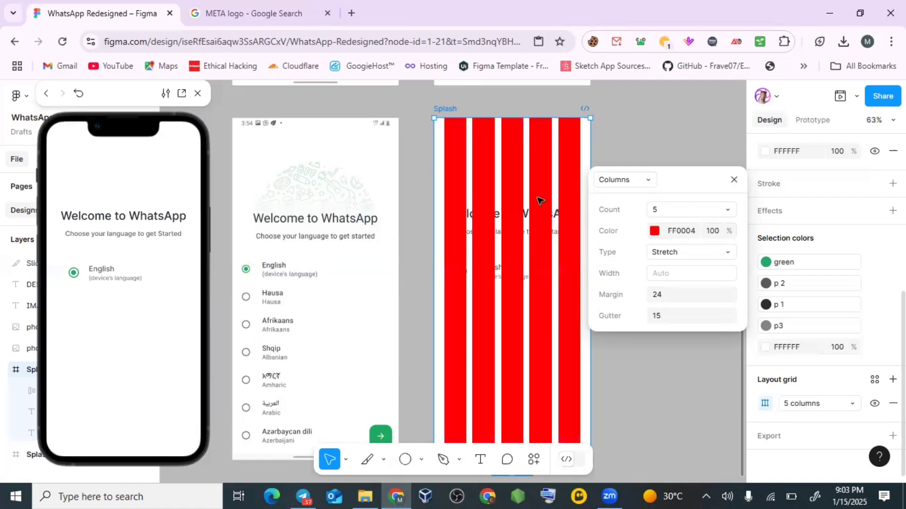
left_click(712, 232)
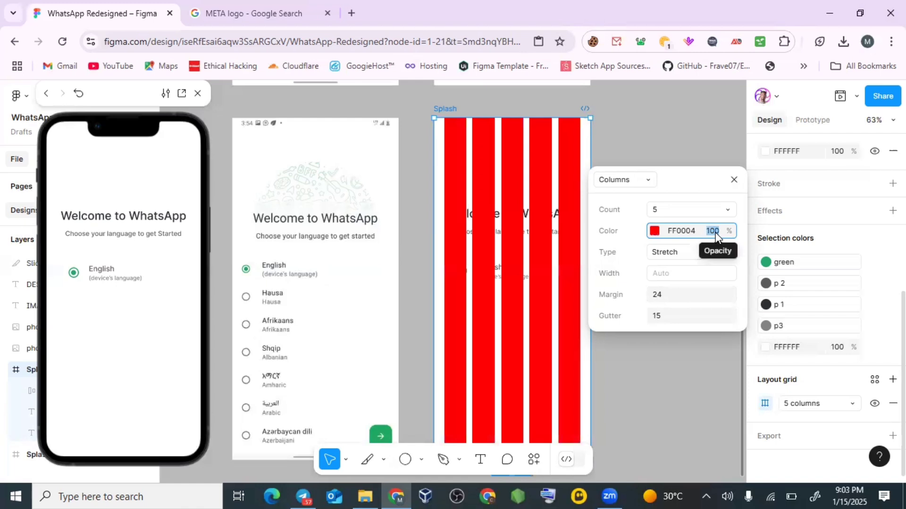
type("10")
key("Return")
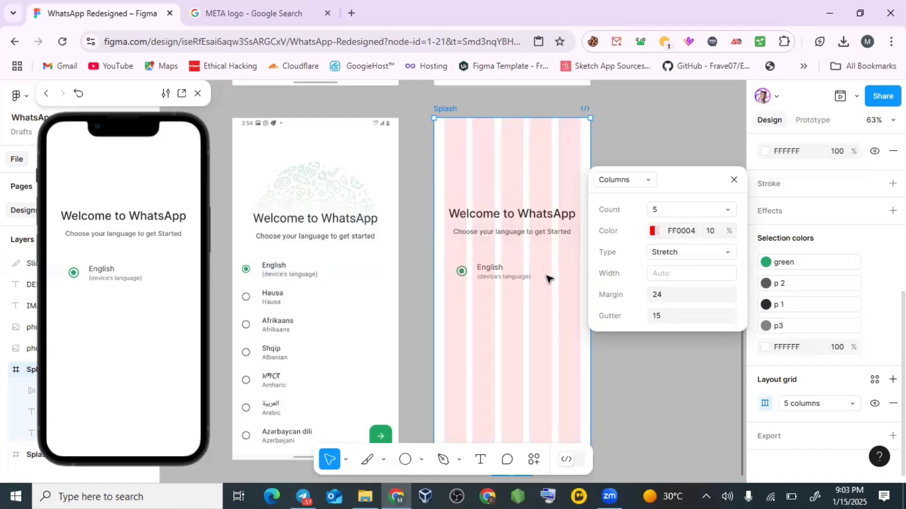
Close the column grid's settings
left_click(734, 181)
scroll(496, 285, "up", 5)
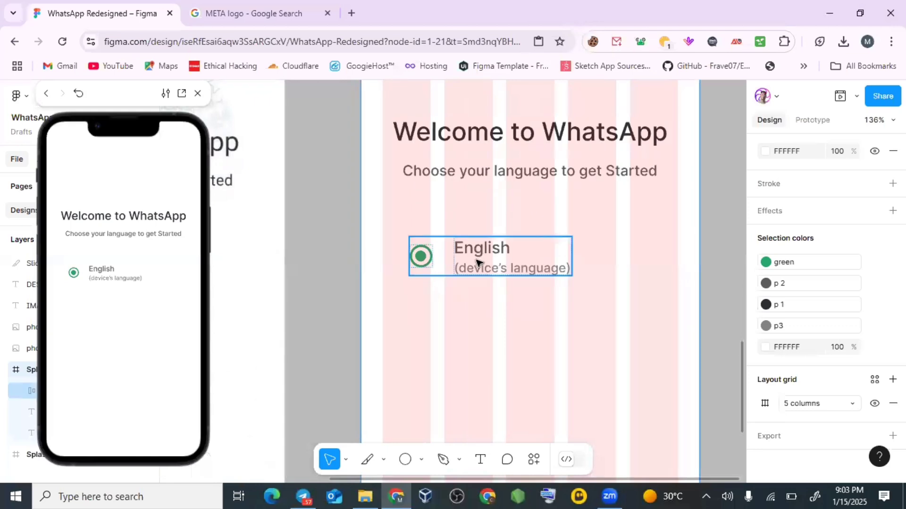
Align the English radio button row with the left edge of the first grid column and nudge it slightly upward below the subtitle
left_click(491, 264)
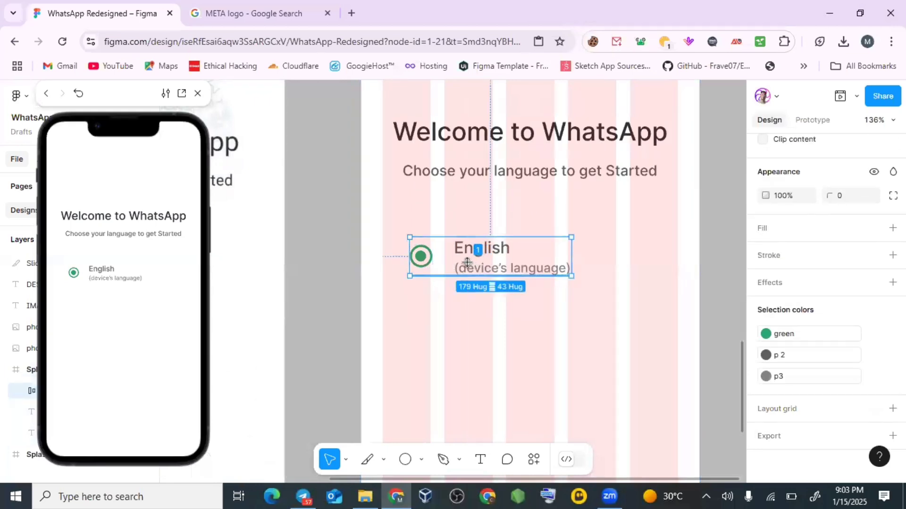
left_click_drag(519, 261, 494, 262)
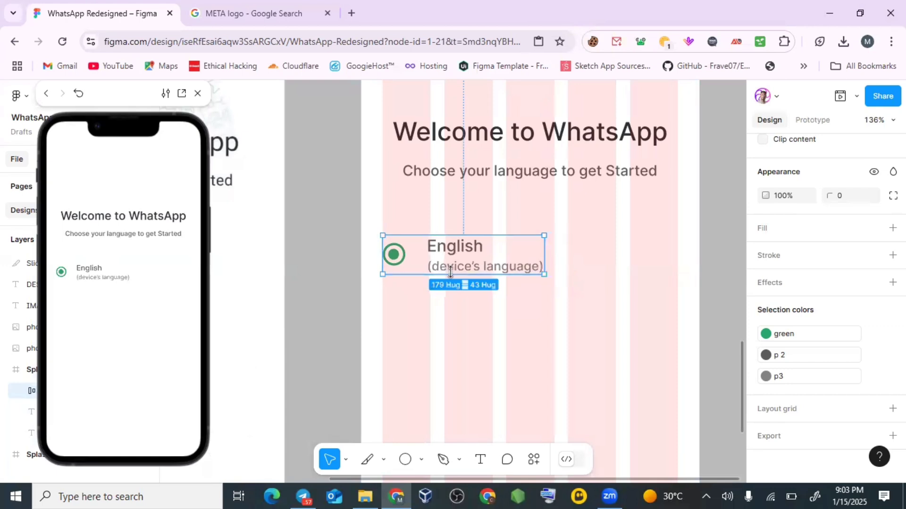
scroll(462, 260, "down", 3)
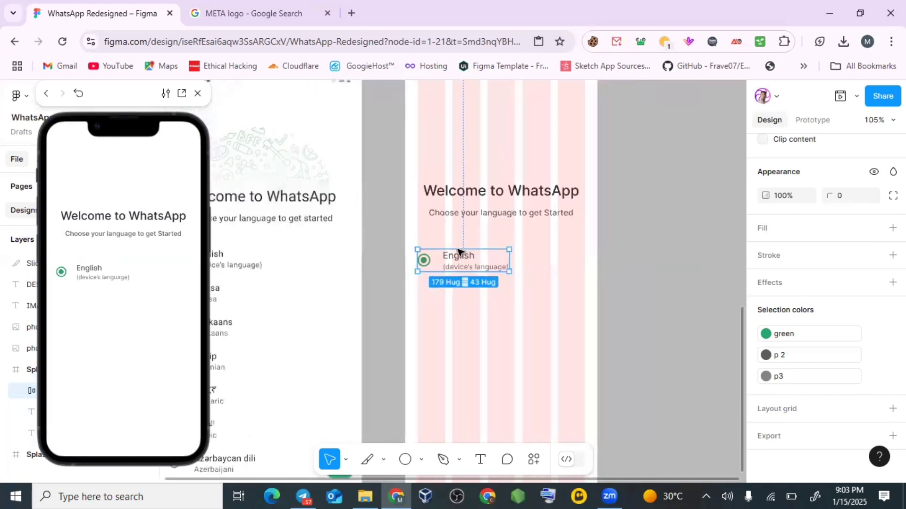
scroll(460, 251, "left", 3)
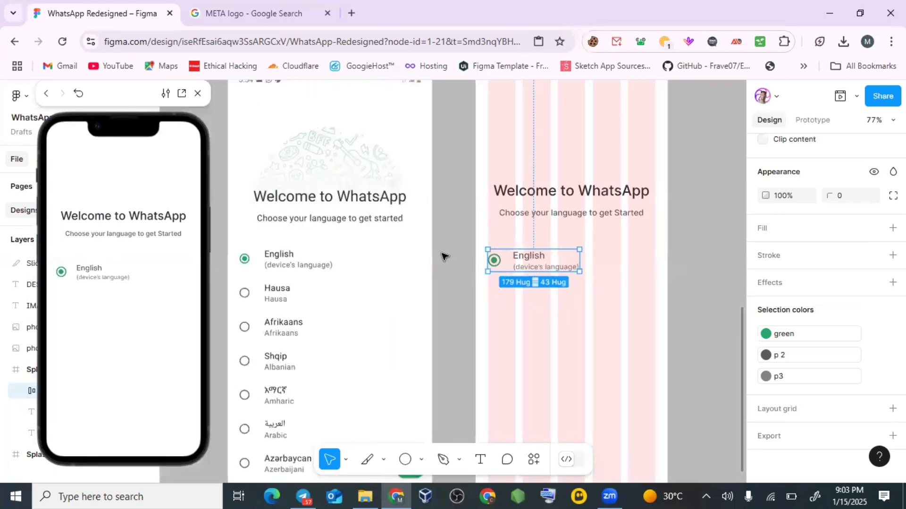
left_click(604, 334)
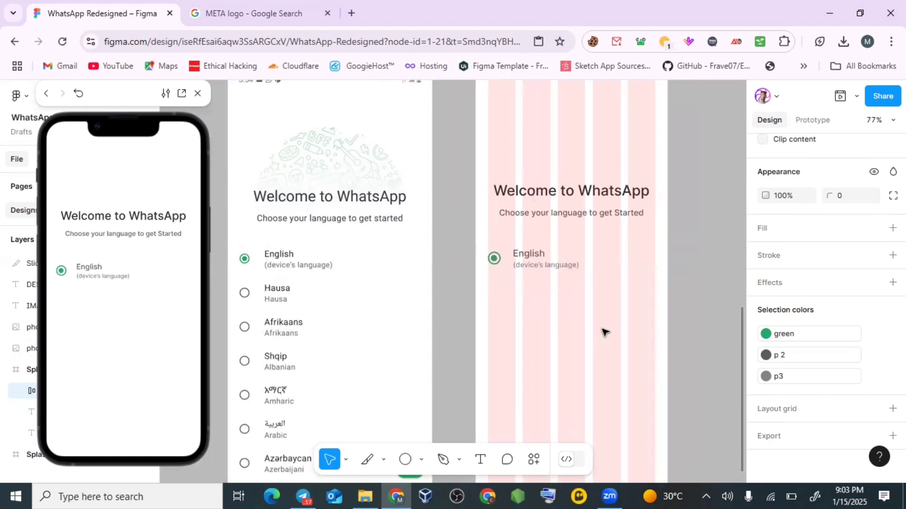
key("Up")
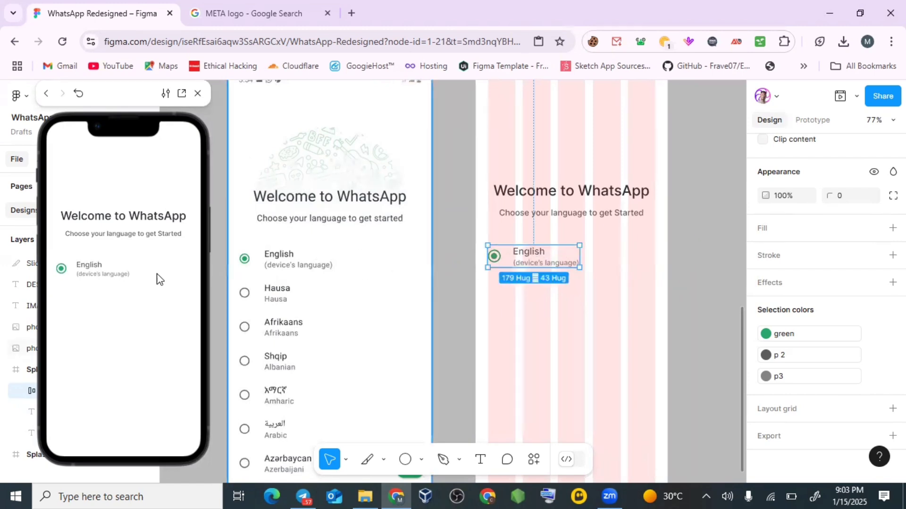
scroll(245, 264, "left", 2)
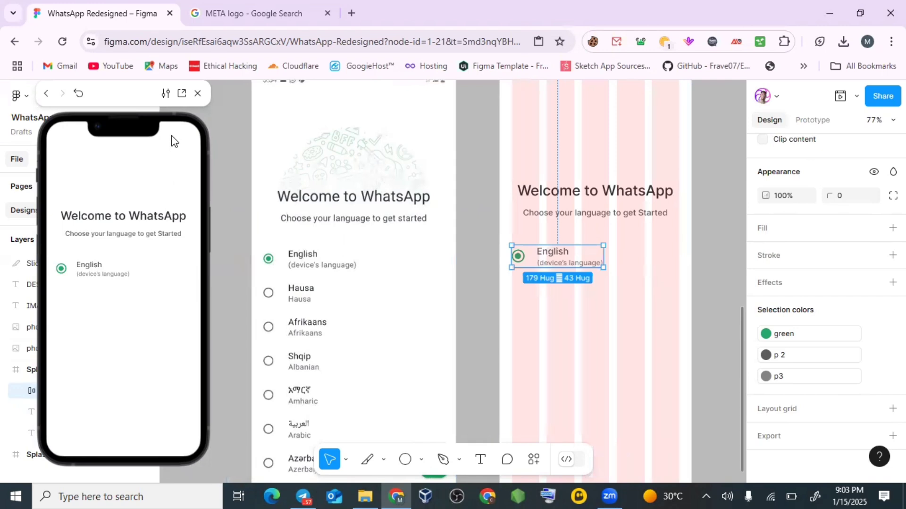
Rename the English radio button row's frame as Language 1, moving the prototype preview off the layer list
left_click_drag(123, 120, 305, 117)
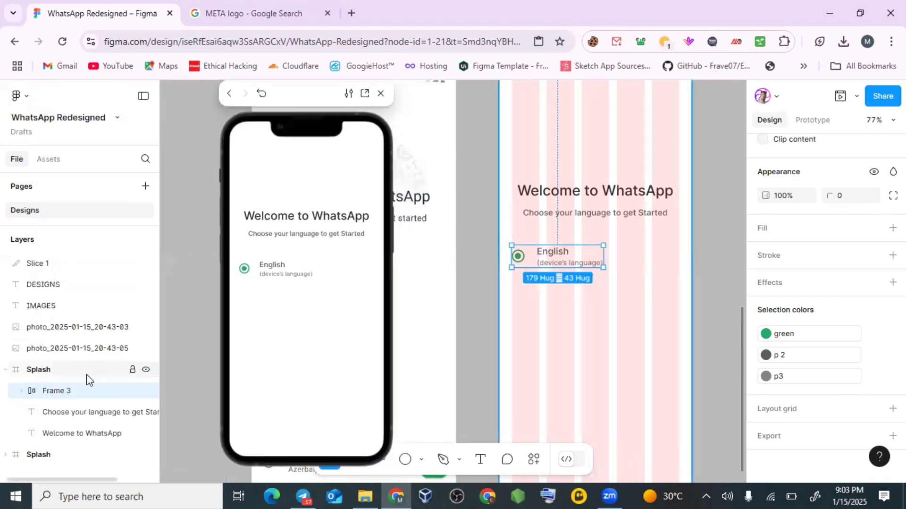
double_click(55, 390)
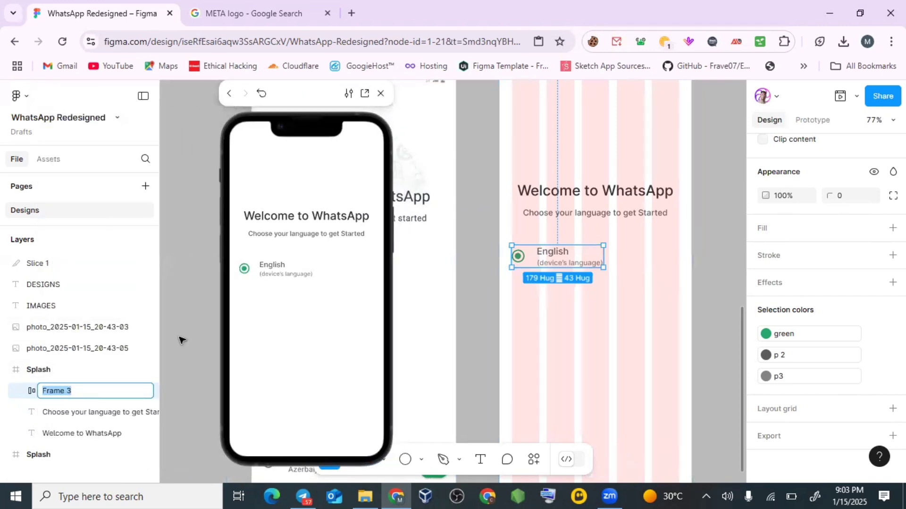
type("Lan")
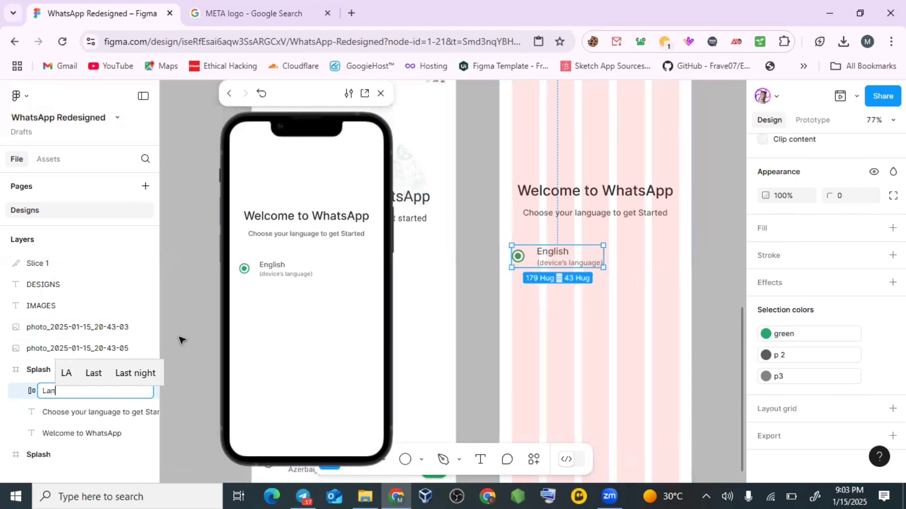
type("gua")
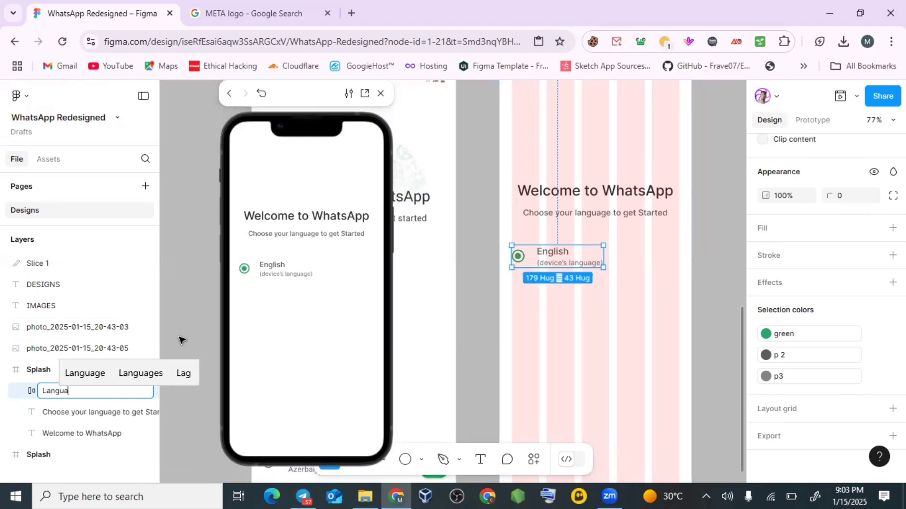
type("h")
key("BackSpace")
type("ge ")
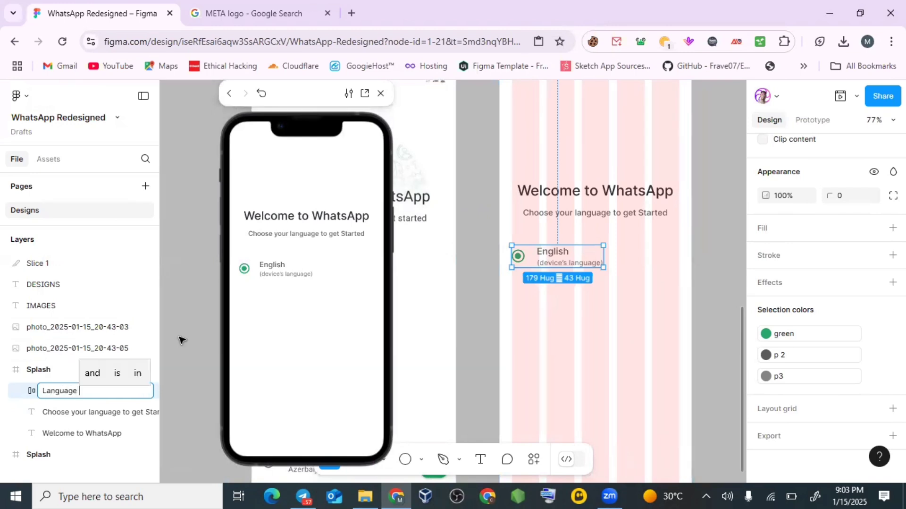
type("1")
key("Return")
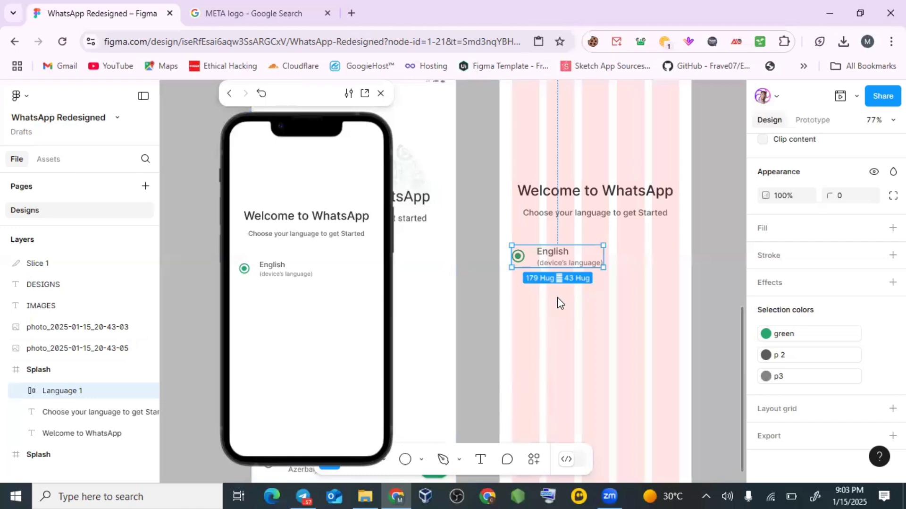
Duplicate the Language 1 row downward five times, keeping an even vertical gap of about 31 between the rows
left_click_drag(578, 254, 574, 293)
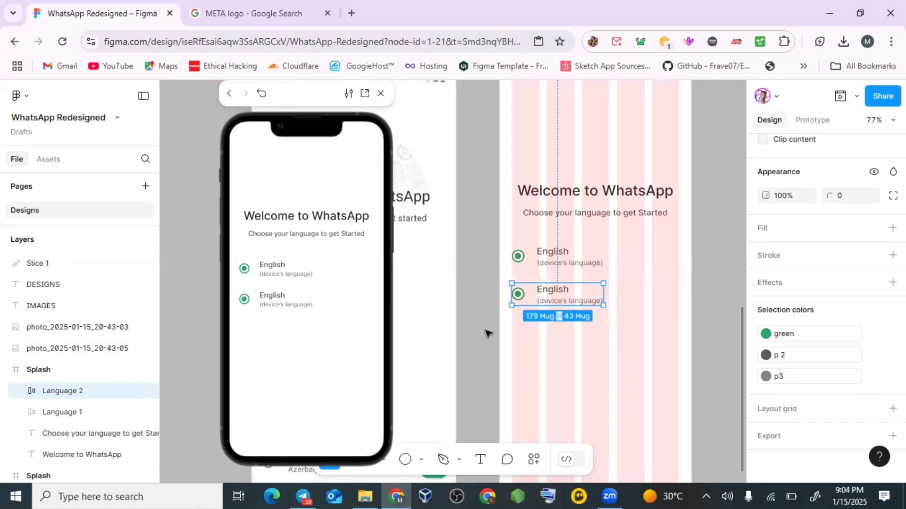
key("ctrl+d")
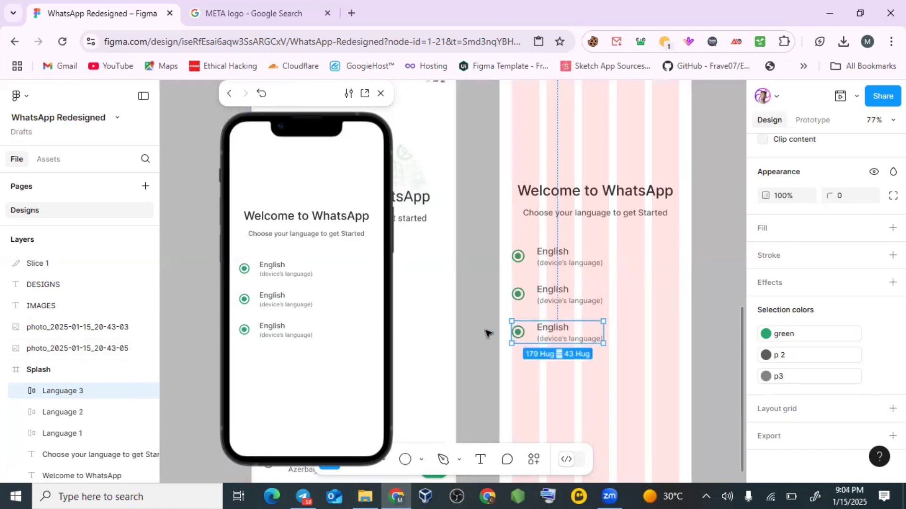
key("ctrl+d")
key("ctrl+d")
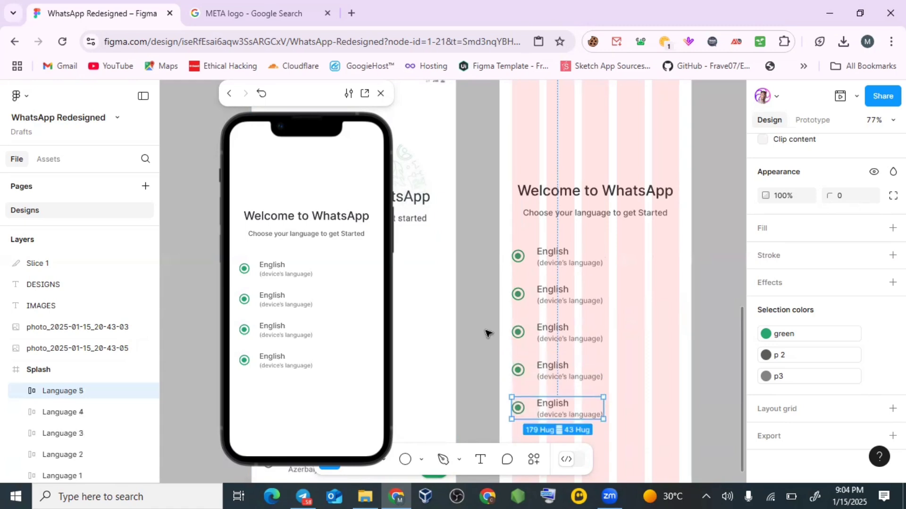
key("ctrl+d")
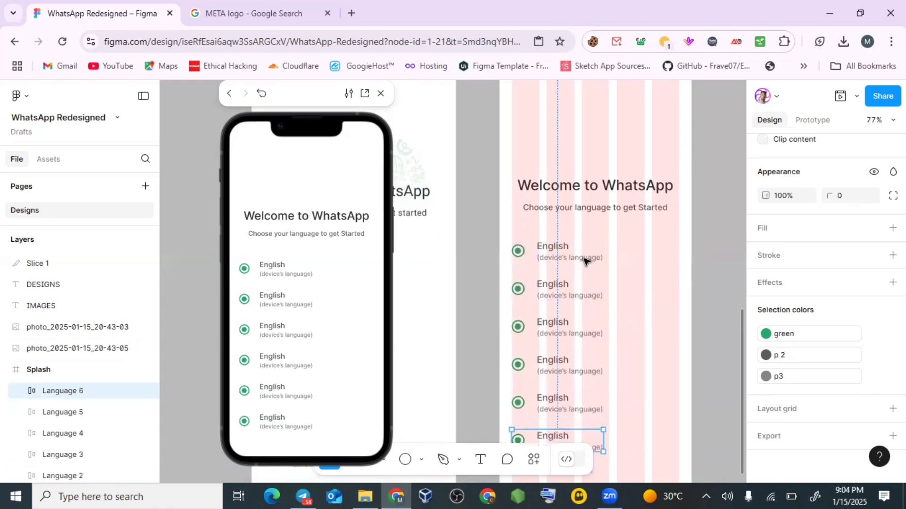
scroll(586, 259, "down", 4)
left_click_drag(315, 130, 122, 127)
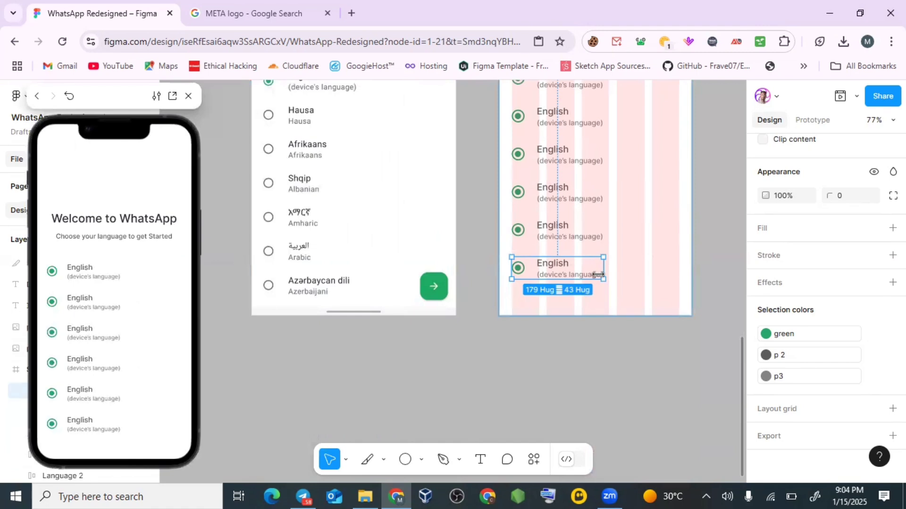
Combine all six language rows into one vertical auto layout and set the gap between them to 35
scroll(635, 226, "up", 2)
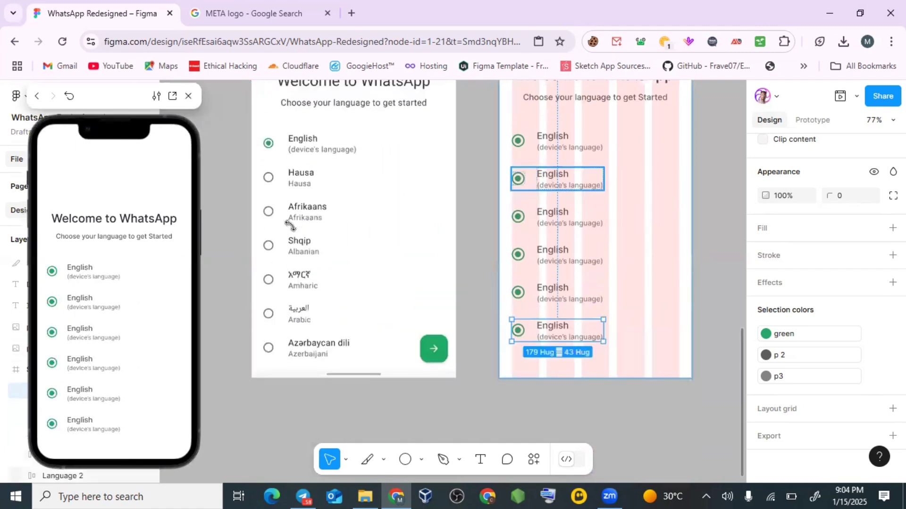
left_click(559, 141)
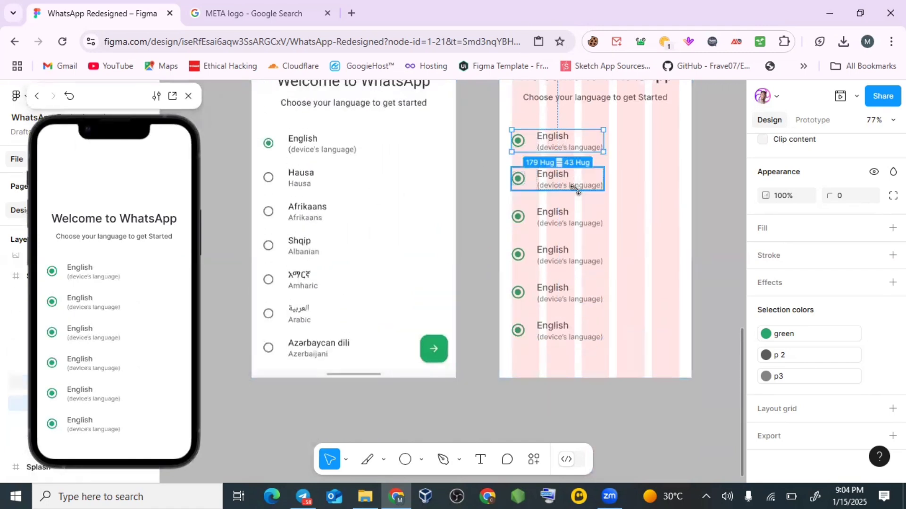
left_click(573, 184, "shift")
left_click(576, 219, "shift")
left_click(576, 258, "shift")
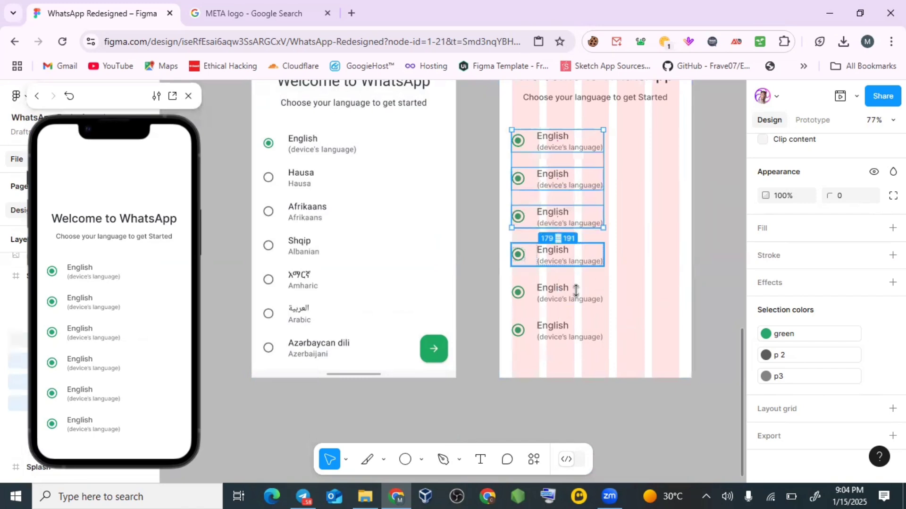
left_click(576, 292, "shift")
left_click(558, 336, "shift")
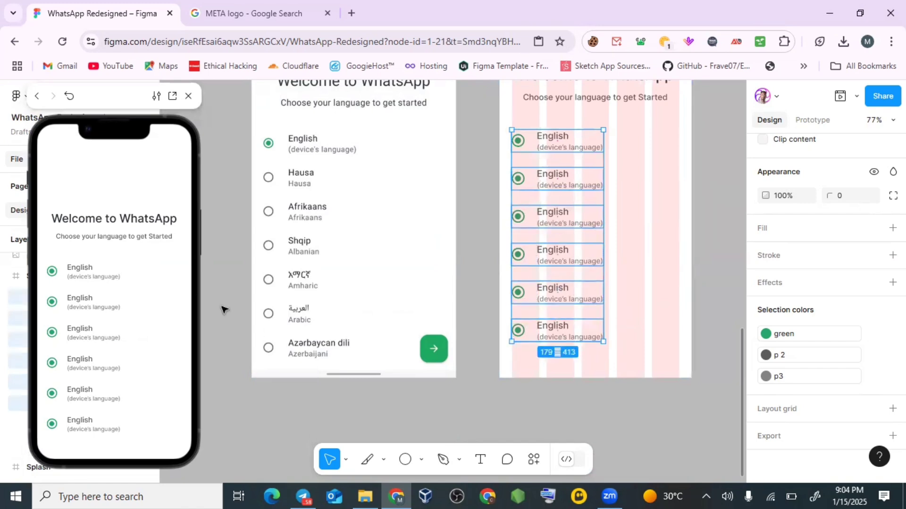
left_click_drag(116, 120, 272, 118)
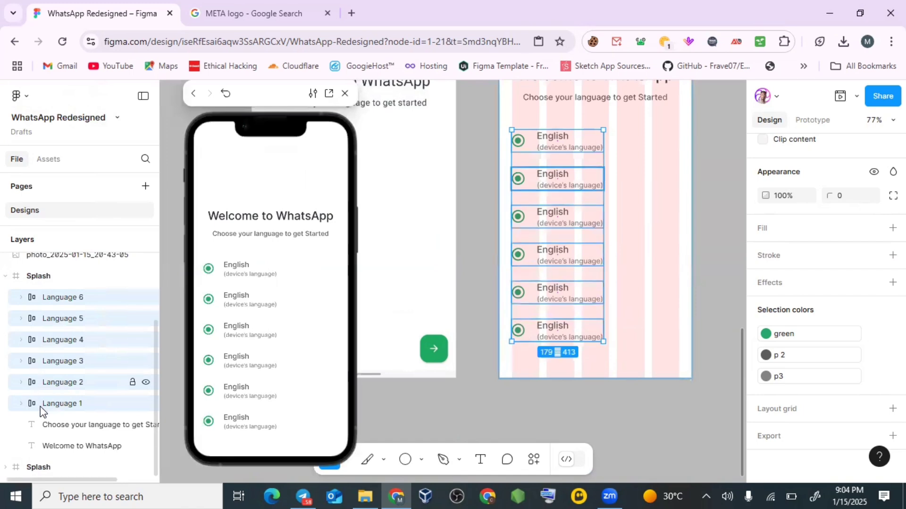
left_click_drag(283, 120, 109, 117)
scroll(826, 283, "up", 5)
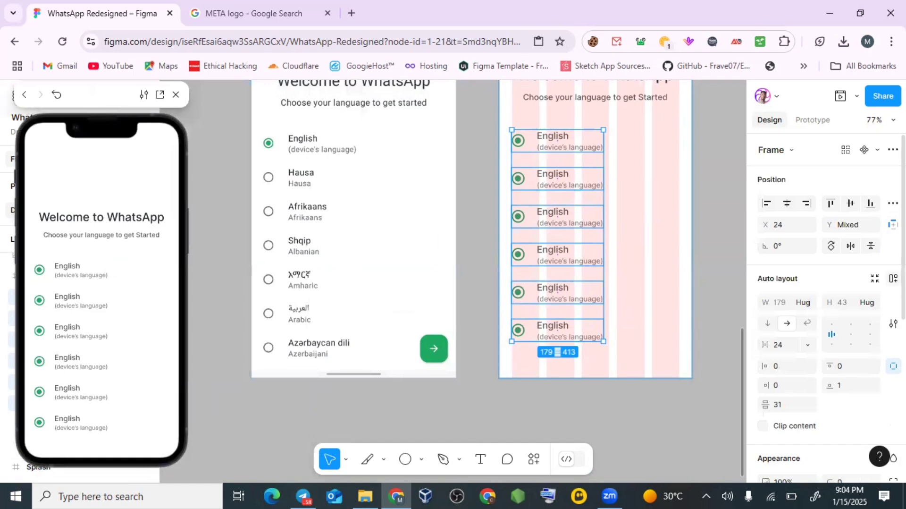
key("shift+a")
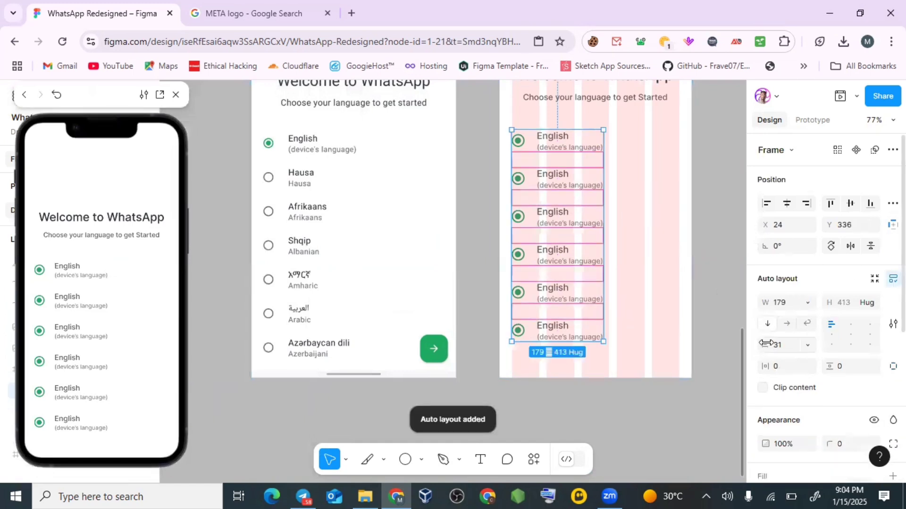
mouse_move(767, 344)
left_mouse_down()
mouse_move(754, 343)
mouse_move(772, 344)
left_mouse_up()
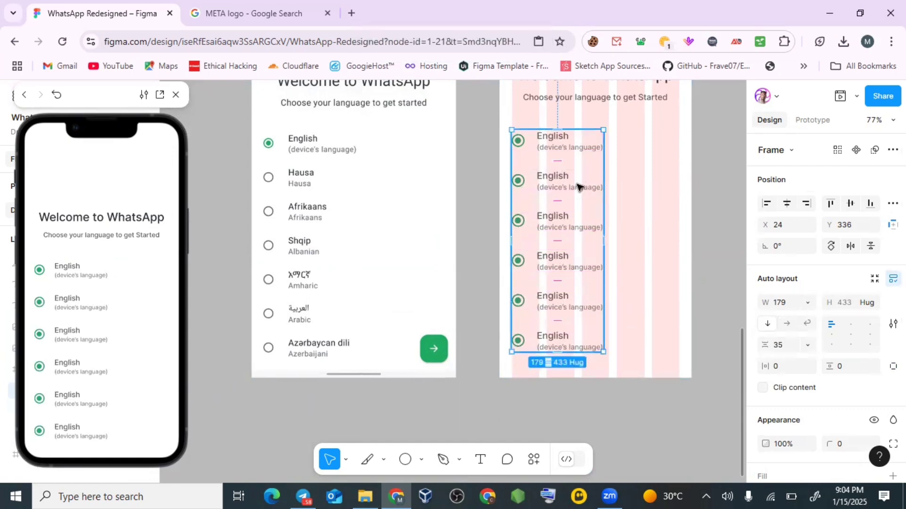
Change both the language name and the smaller caption in the second row to Hausa
scroll(569, 204, "up", 2)
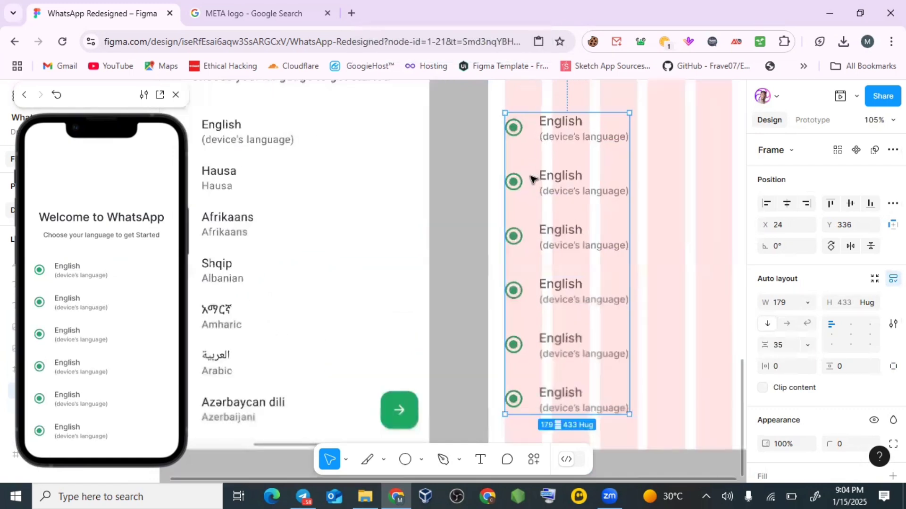
scroll(574, 178, "down", 1)
left_click(575, 177)
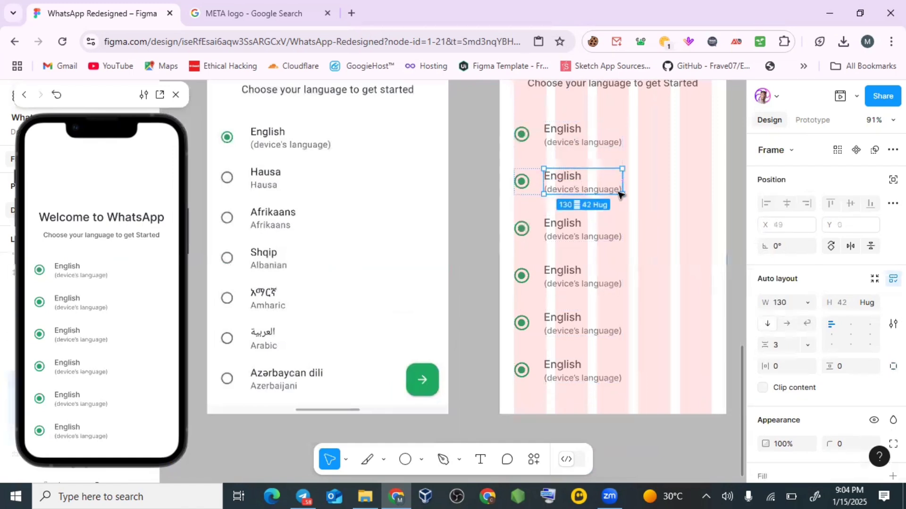
double_click(576, 178)
double_click(576, 178)
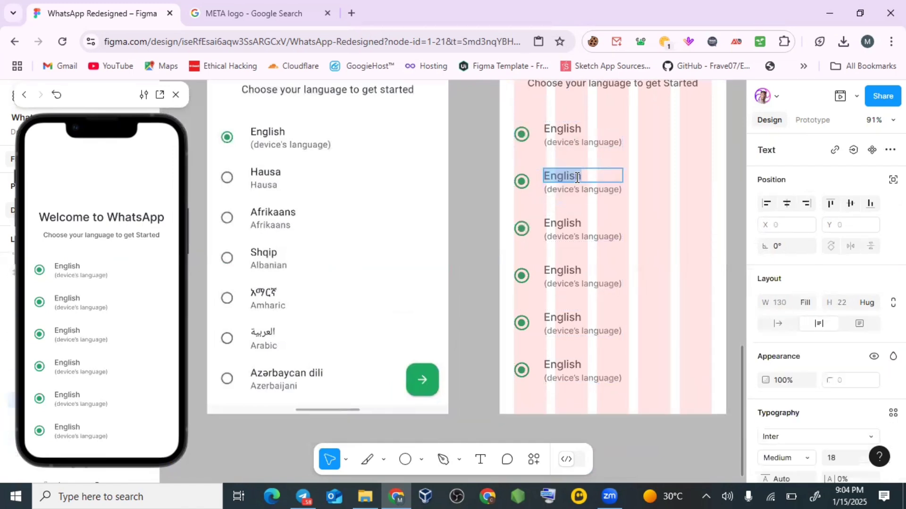
type("H")
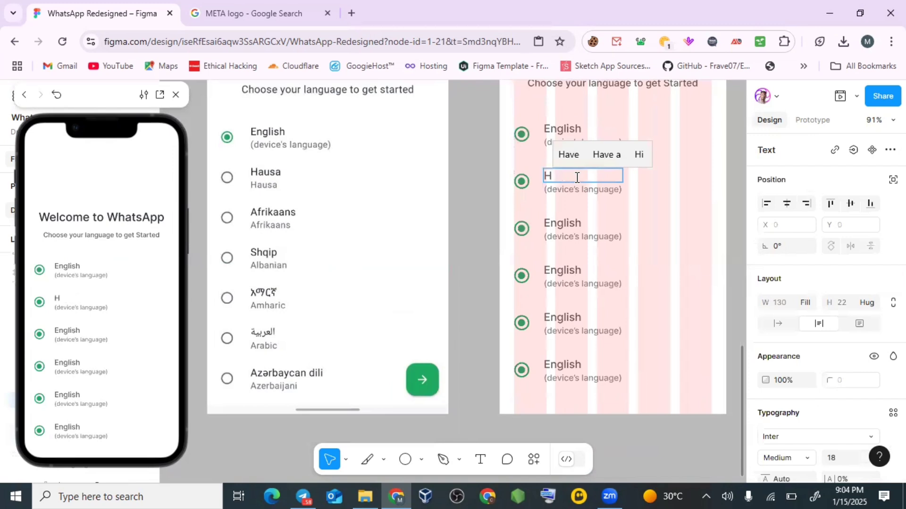
type("ausa")
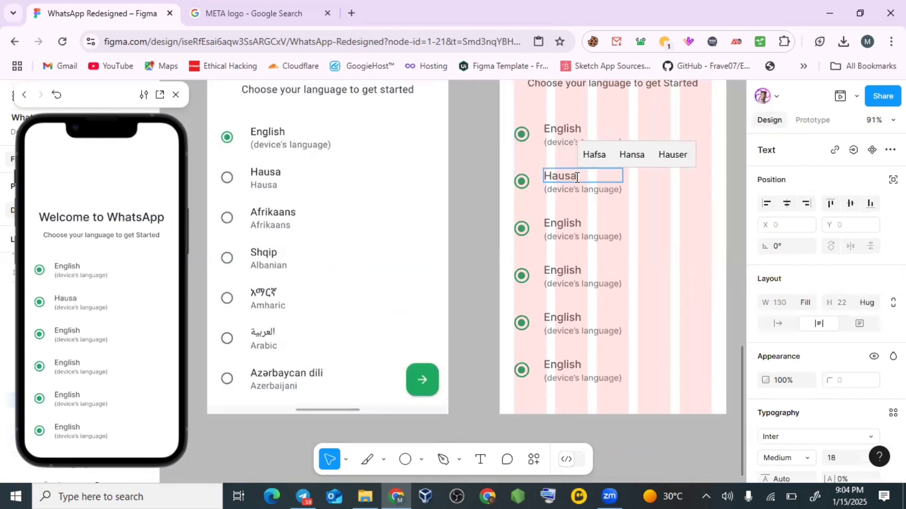
double_click(575, 191)
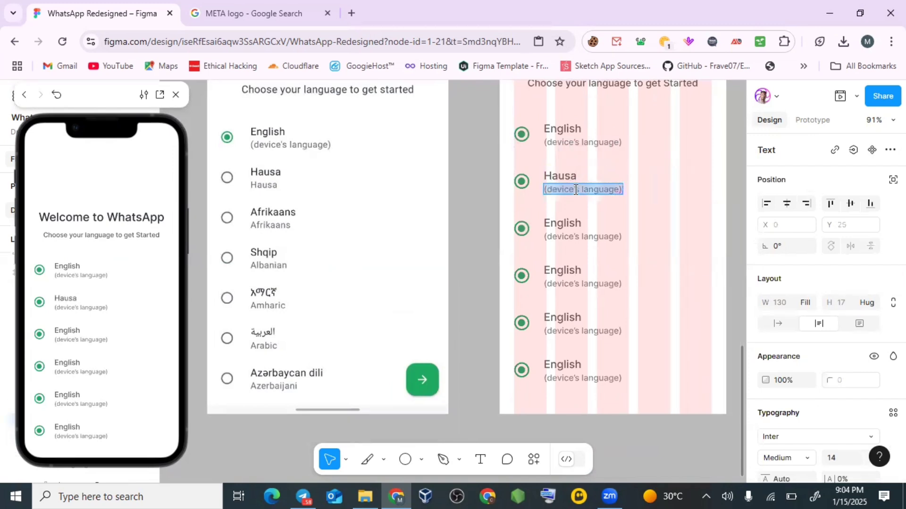
type("Hausa")
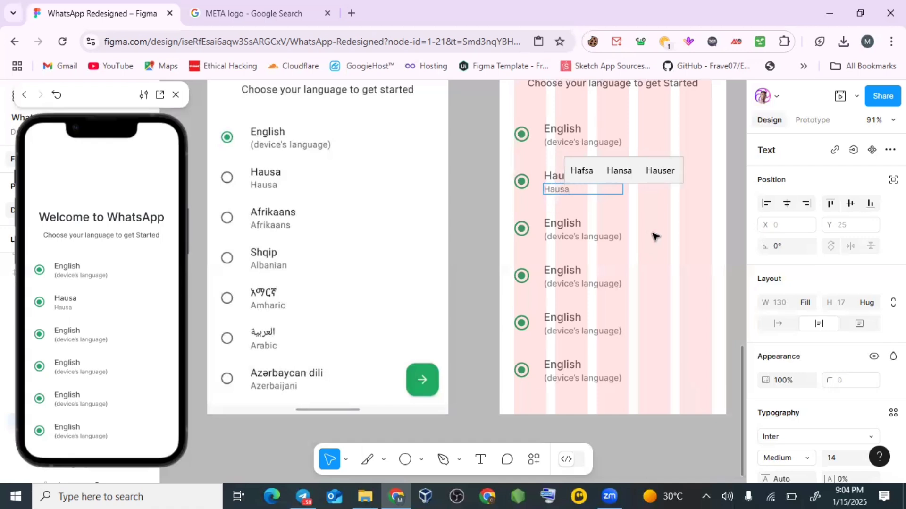
Change the third row's language name to Afrikaans and its smaller caption to Afrkaans
double_click(575, 222)
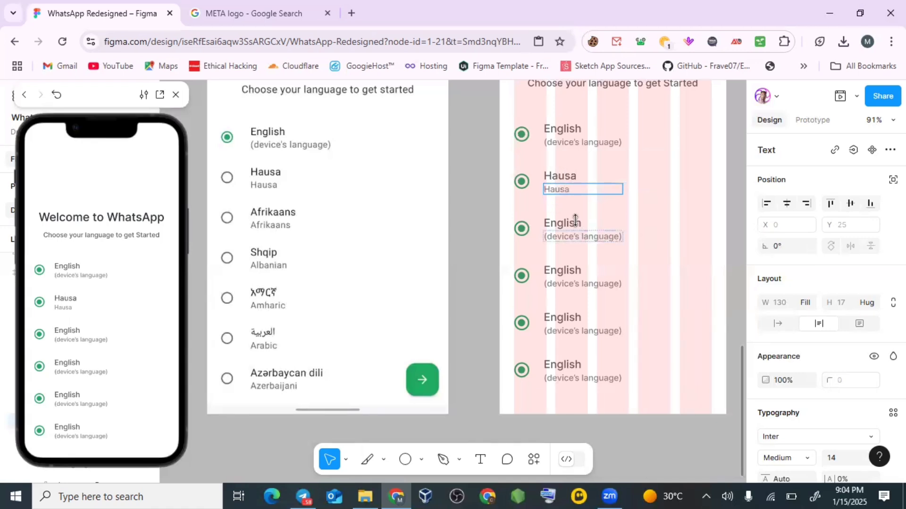
type("A")
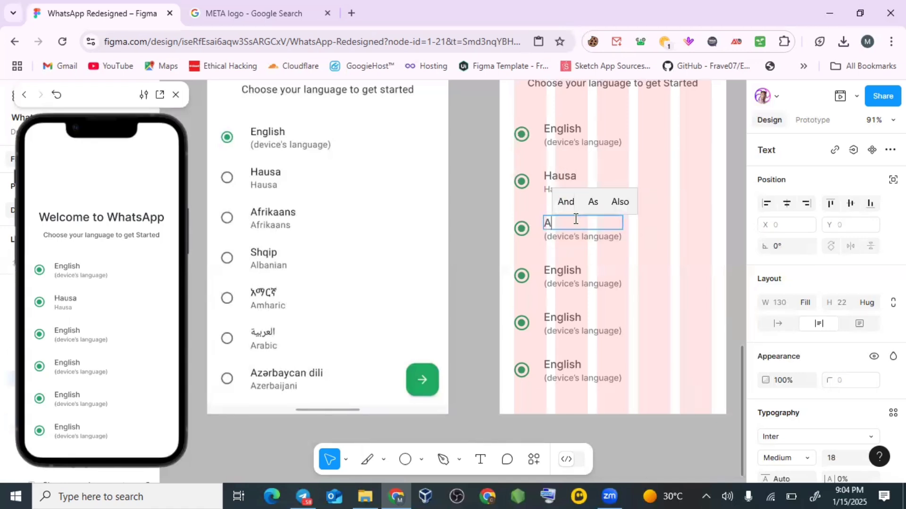
type("frika")
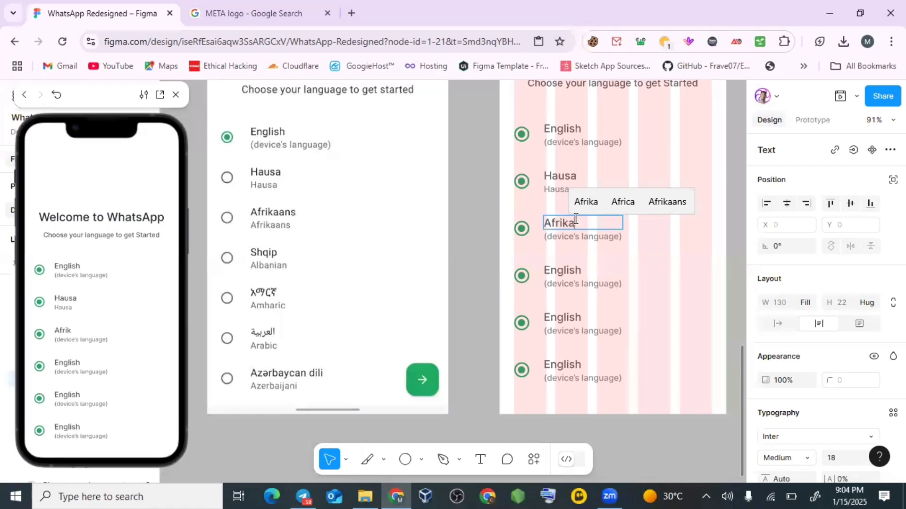
type("ans")
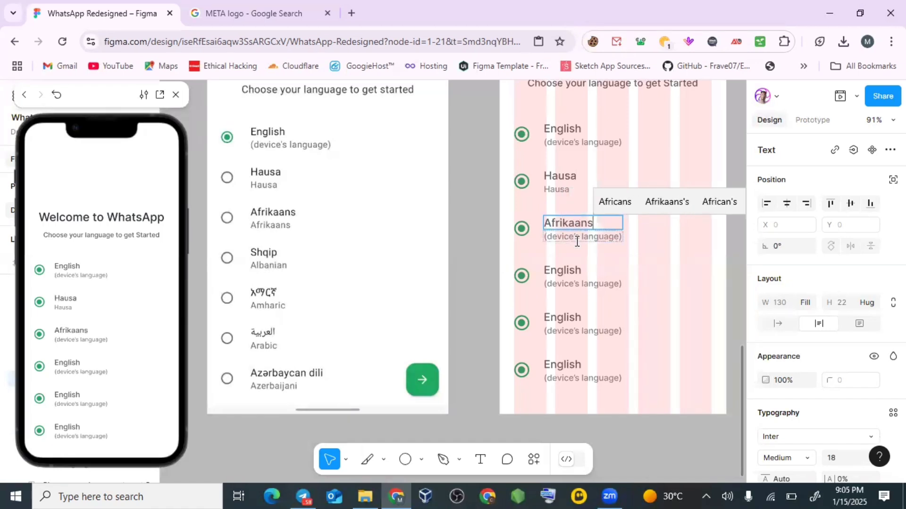
double_click(578, 238)
key("ctrl+a")
type("A")
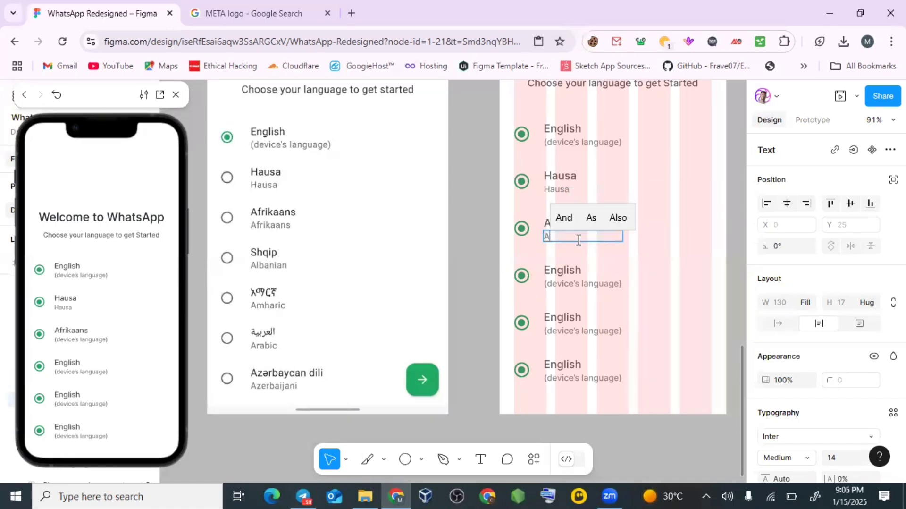
type("frkaans")
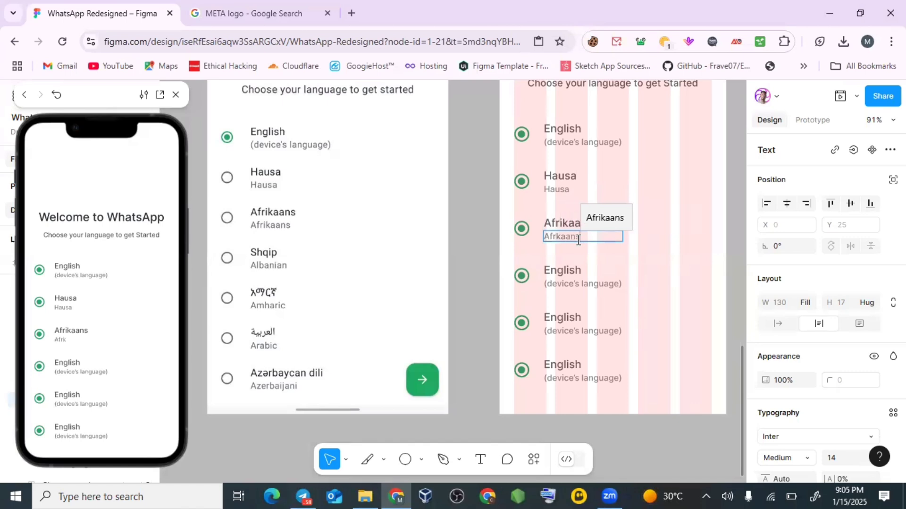
key("Escape")
Change the fourth row's language name to Shqip and its smaller caption to Albanian
double_click(575, 272)
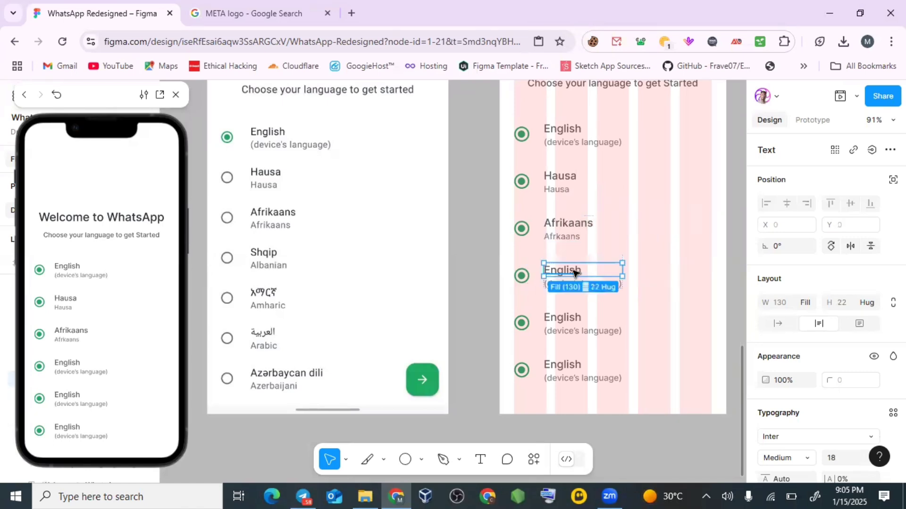
double_click(575, 271)
type("Shii")
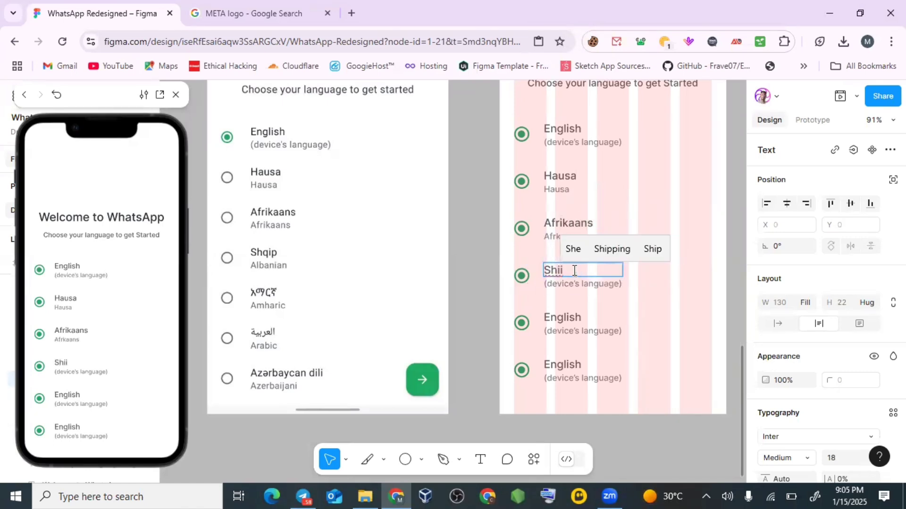
key("BackSpace")
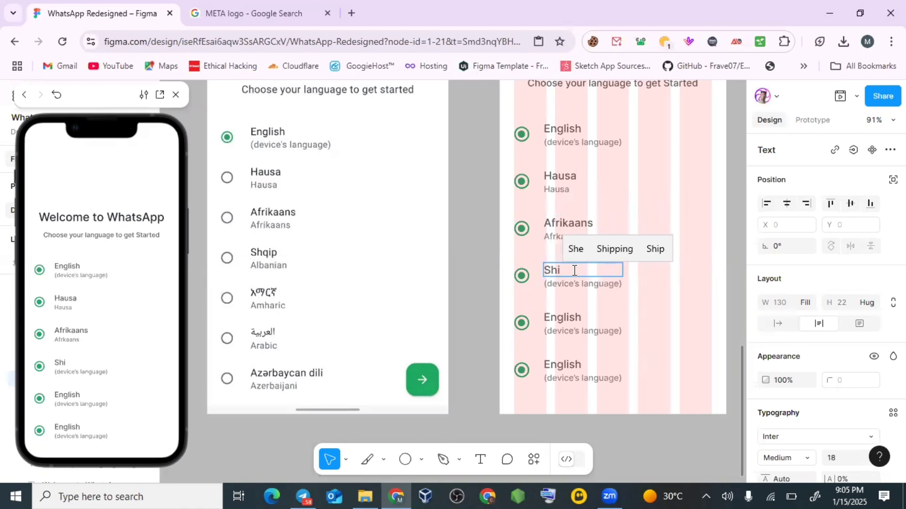
type("qip")
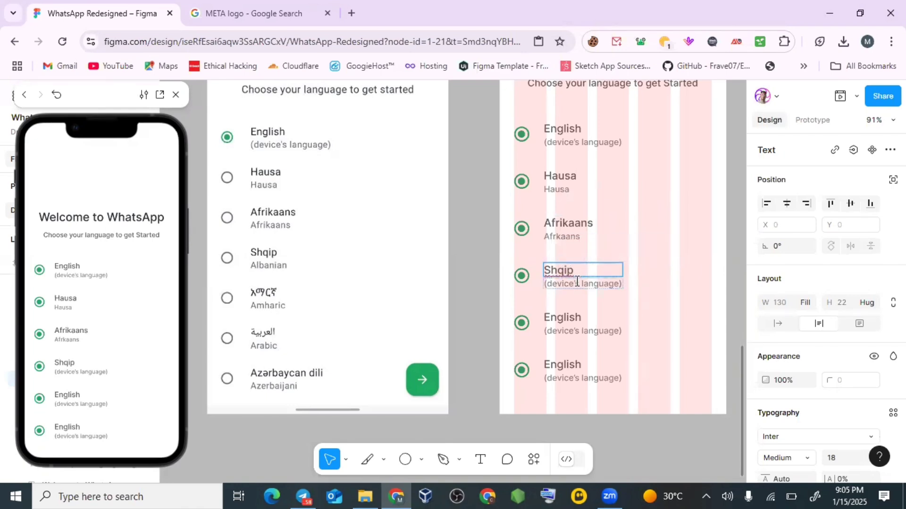
double_click(576, 283)
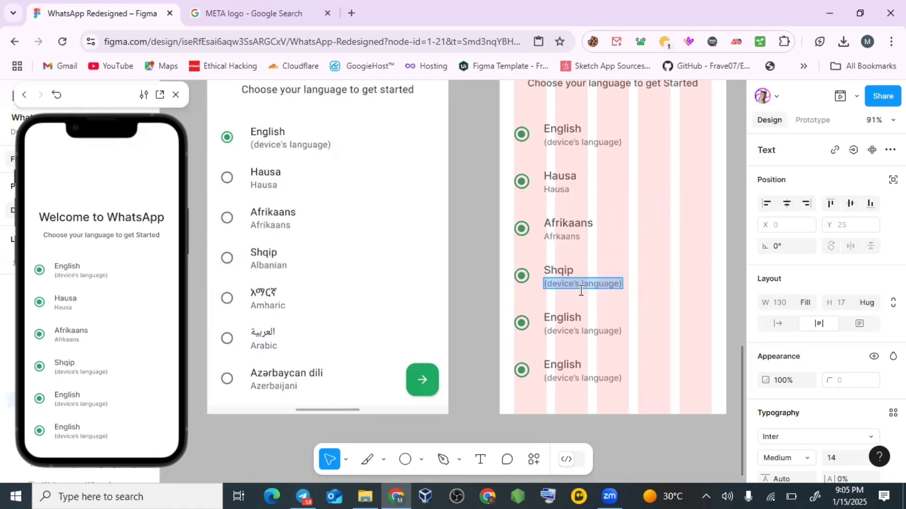
type("Alb")
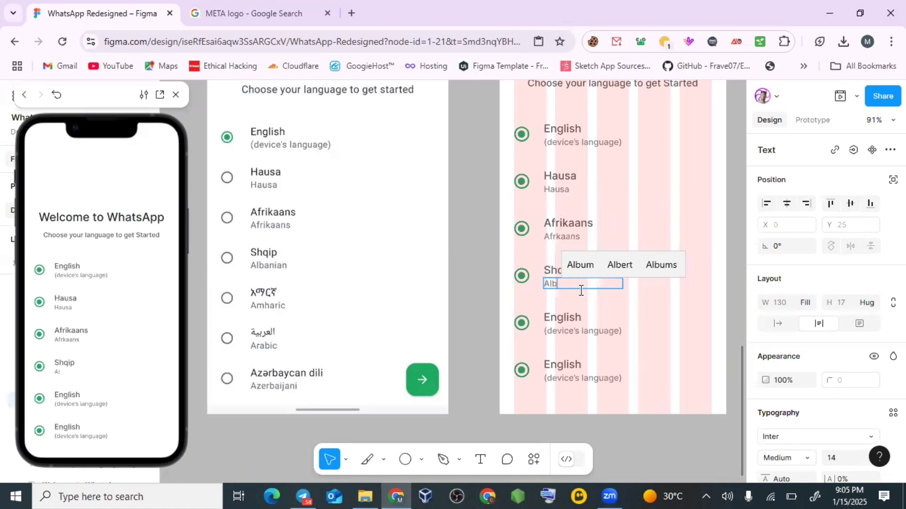
type("anian")
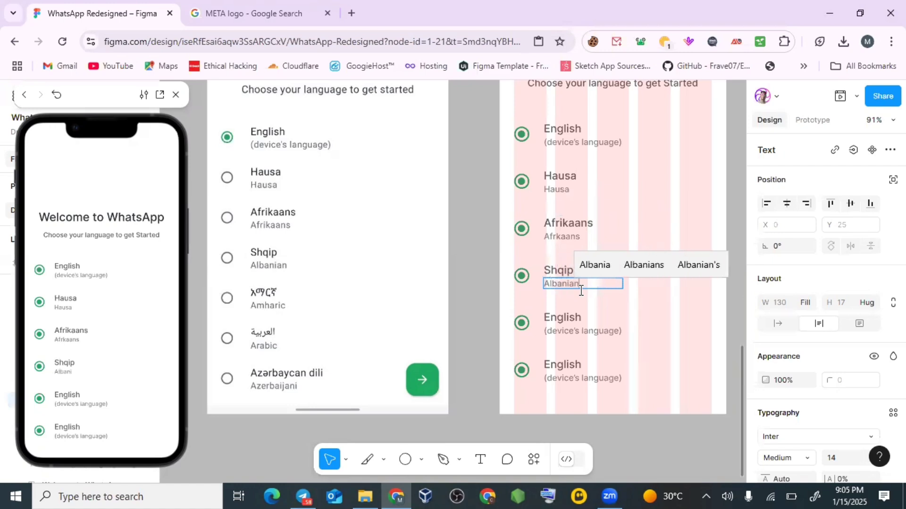
Change both the language name and the smaller caption in the fifth row to Arabic
double_click(574, 313)
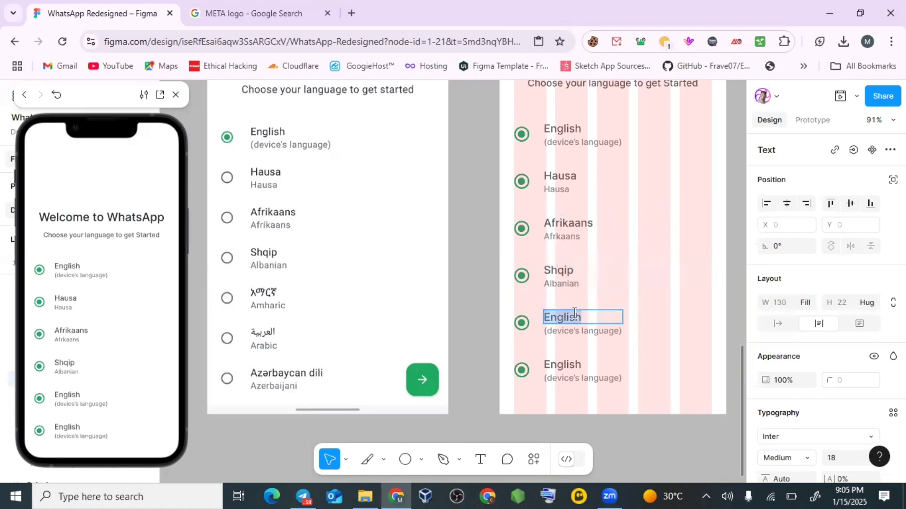
type("Ara")
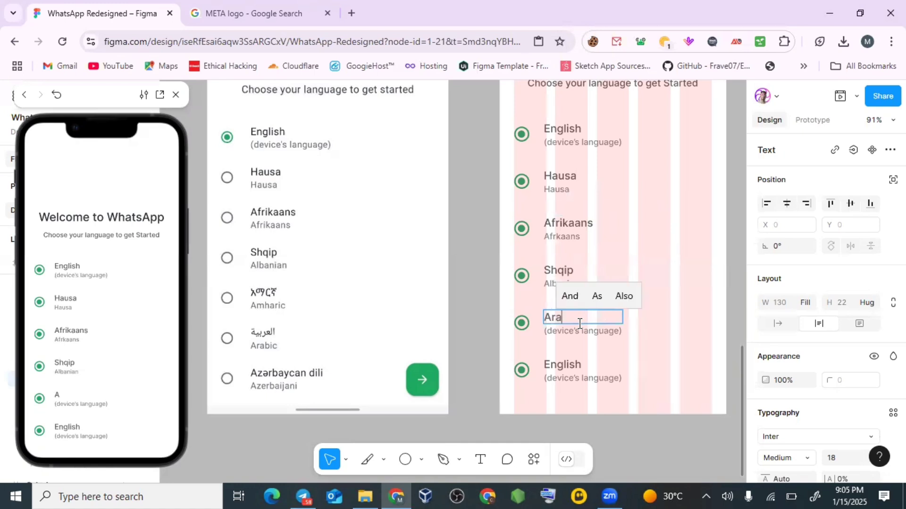
type("bix")
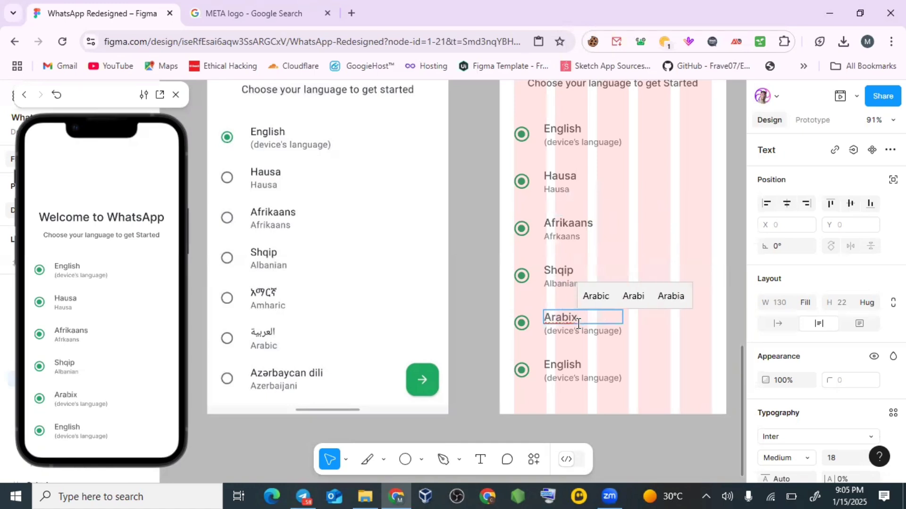
key("BackSpace")
type("c")
double_click(597, 333)
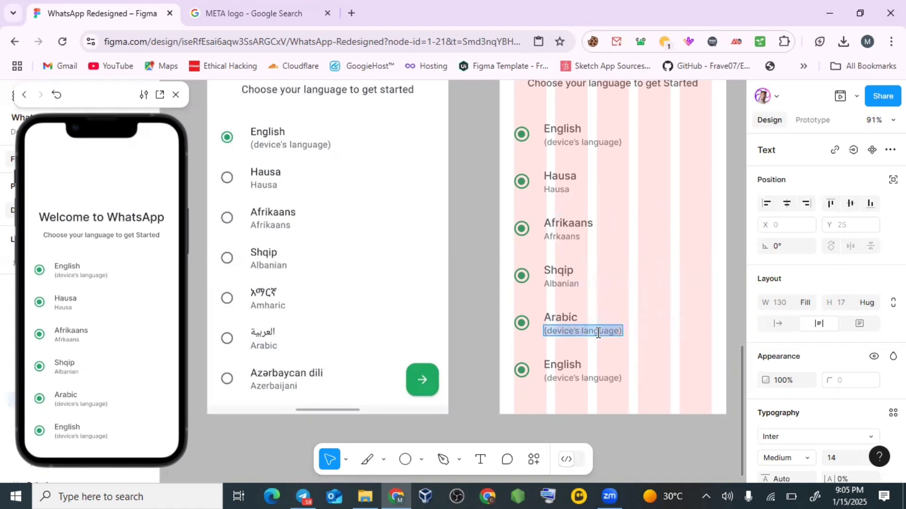
type("A")
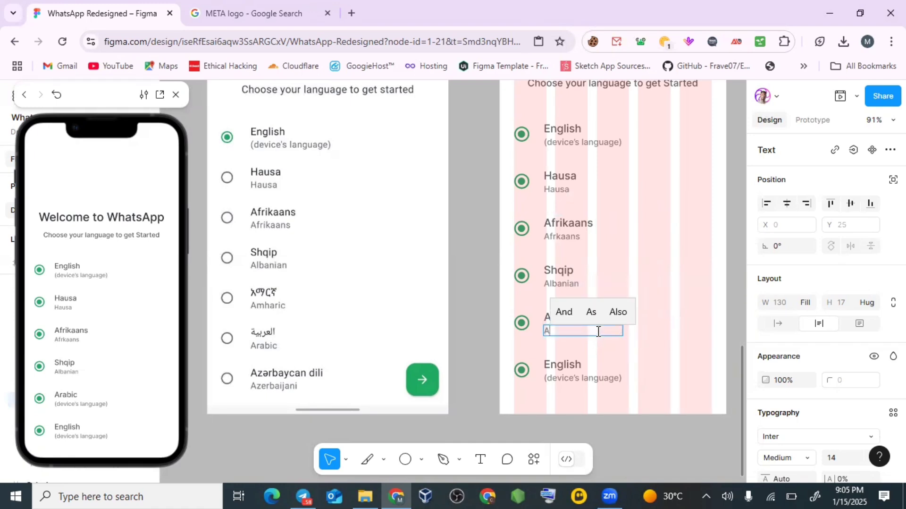
type("rabic")
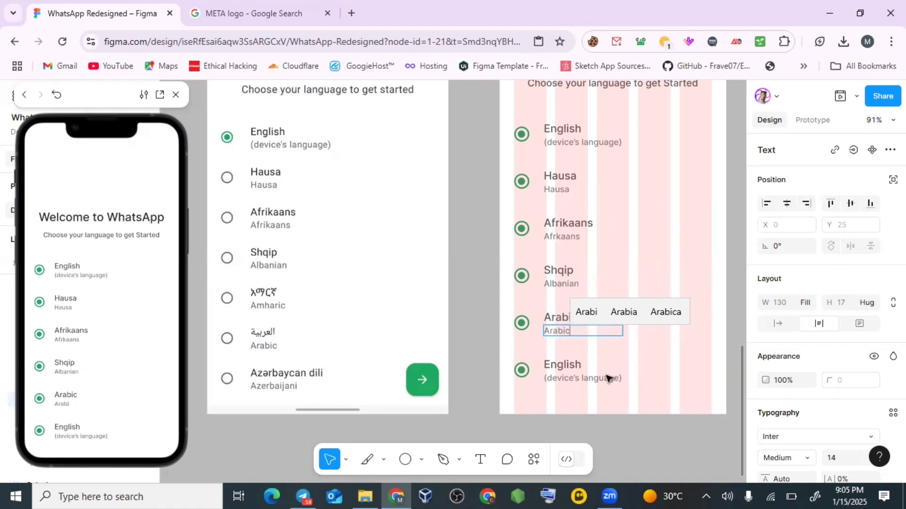
Change the sixth row's language name to Deustch and its smaller caption to German
left_click(554, 364)
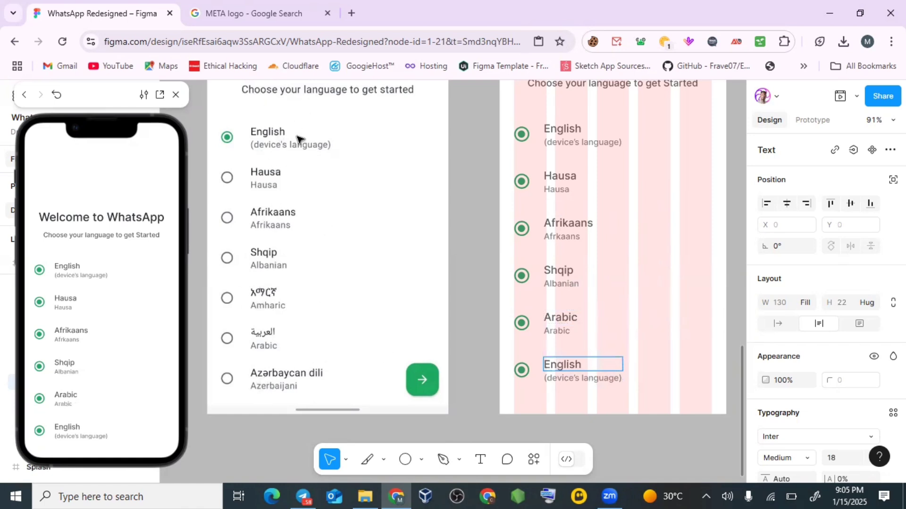
double_click(574, 364)
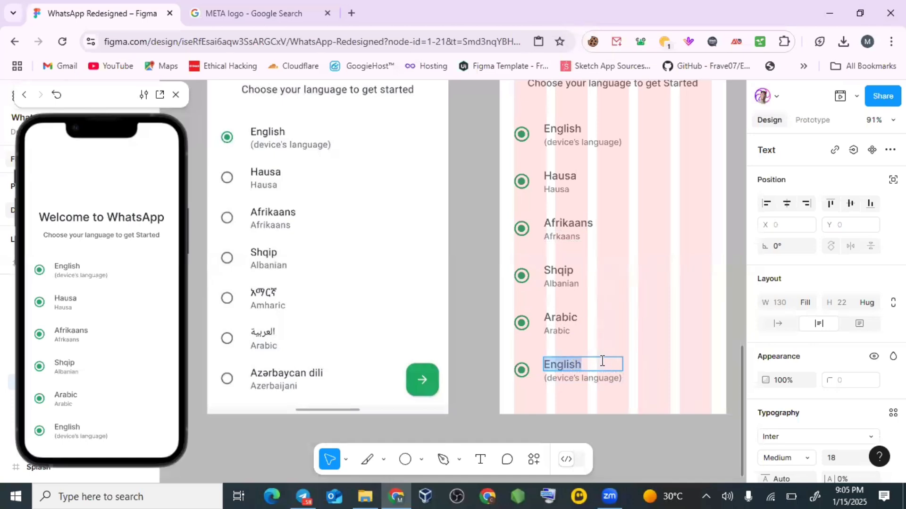
type("D")
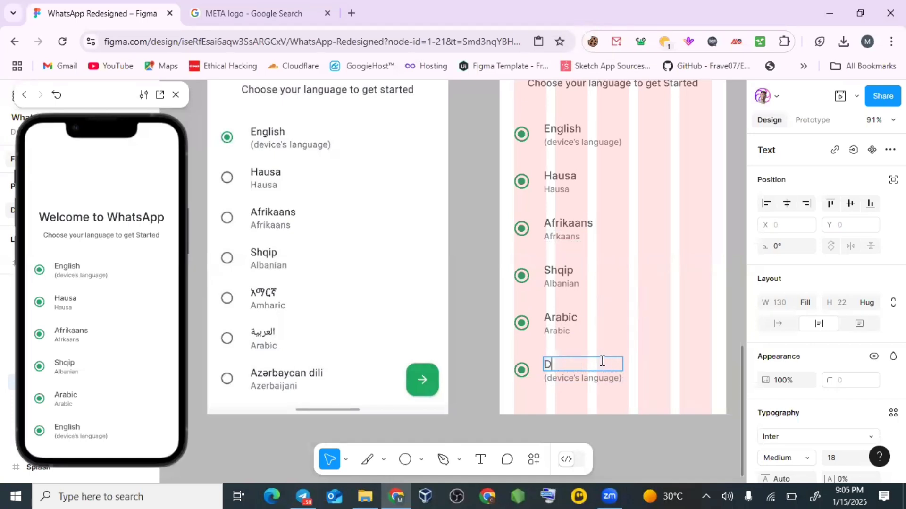
type("eutch")
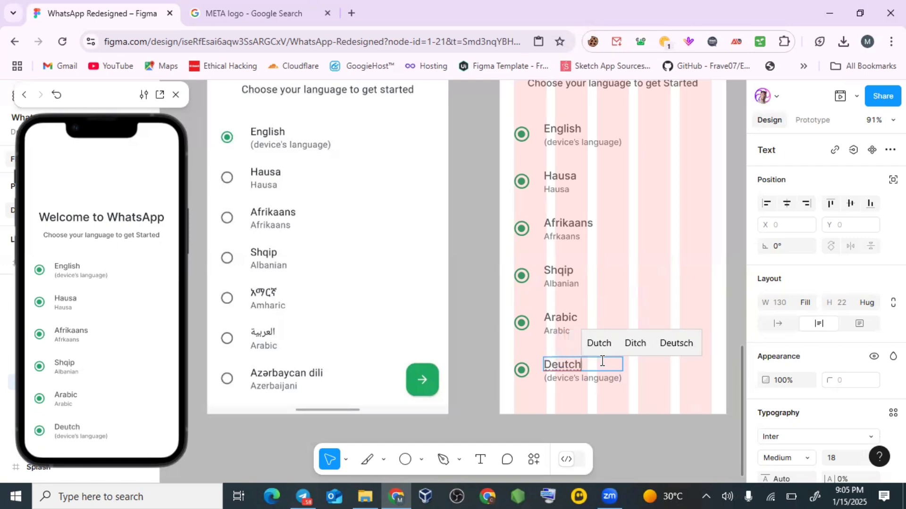
key("Left")
key("Left")
key("Left")
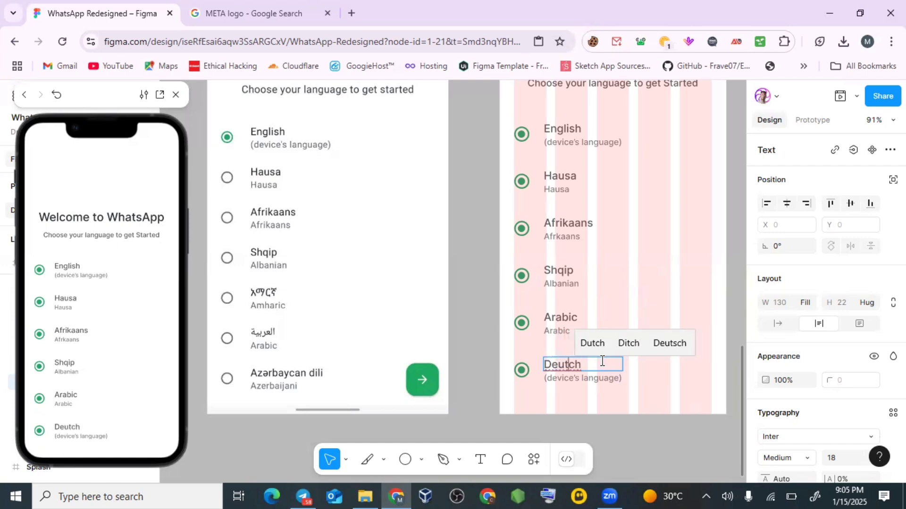
type("s")
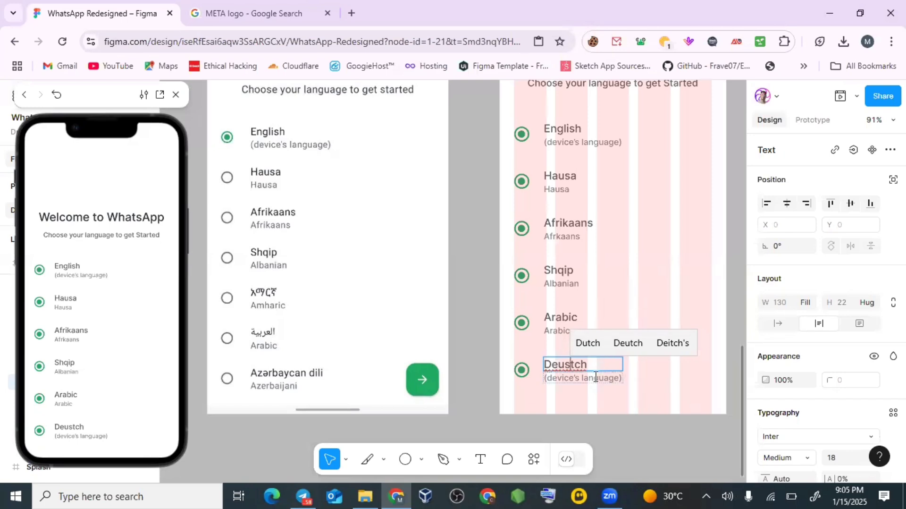
double_click(595, 374)
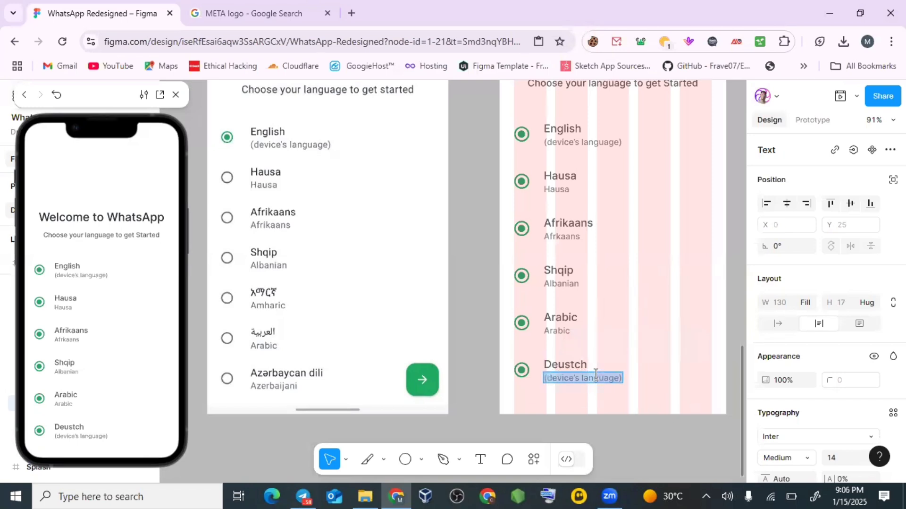
type("Deu")
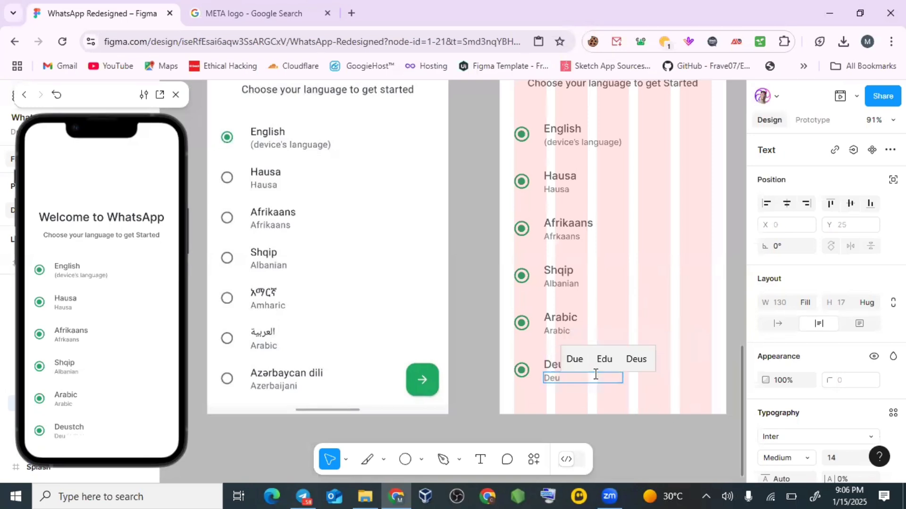
type("German")
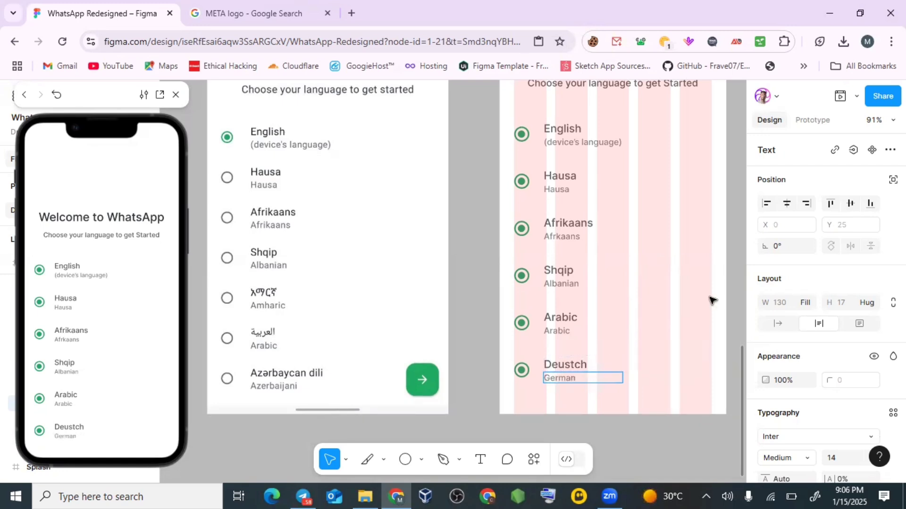
key("Escape")
Move the auto-layout language list out of the phone frame onto the empty canvas beside it
scroll(573, 240, "up", 1)
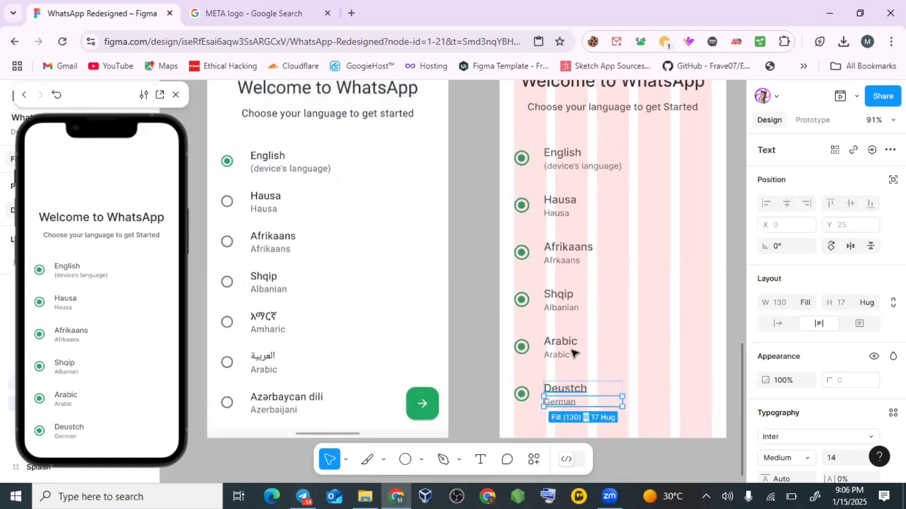
left_click(595, 260)
key("Escape")
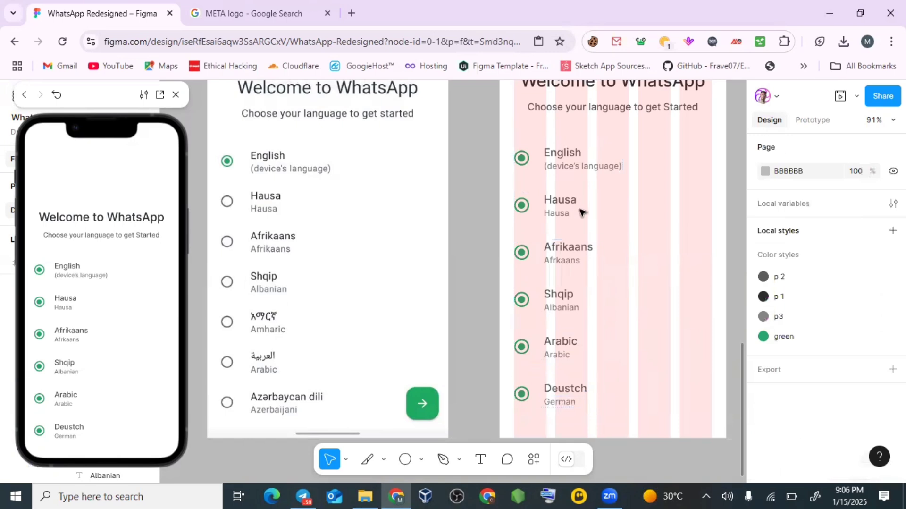
left_click(572, 218)
scroll(571, 219, "down", 5)
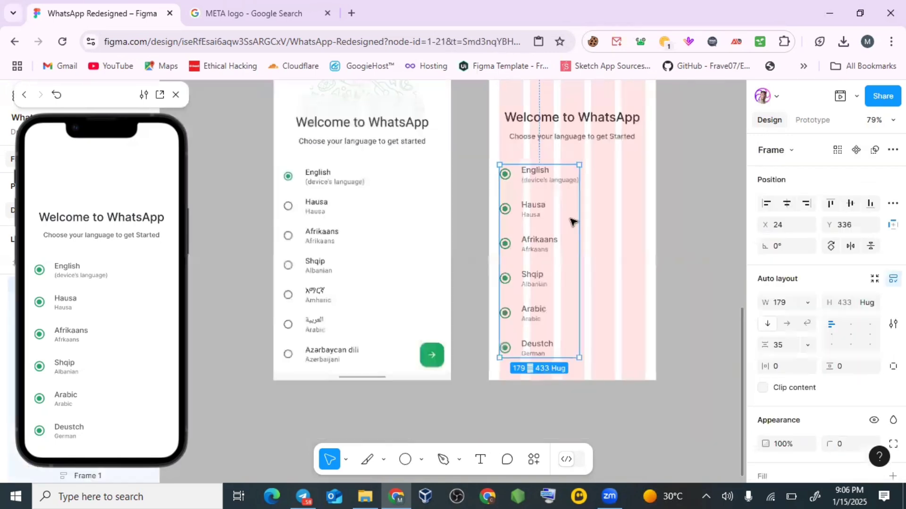
scroll(562, 246, "right", 3)
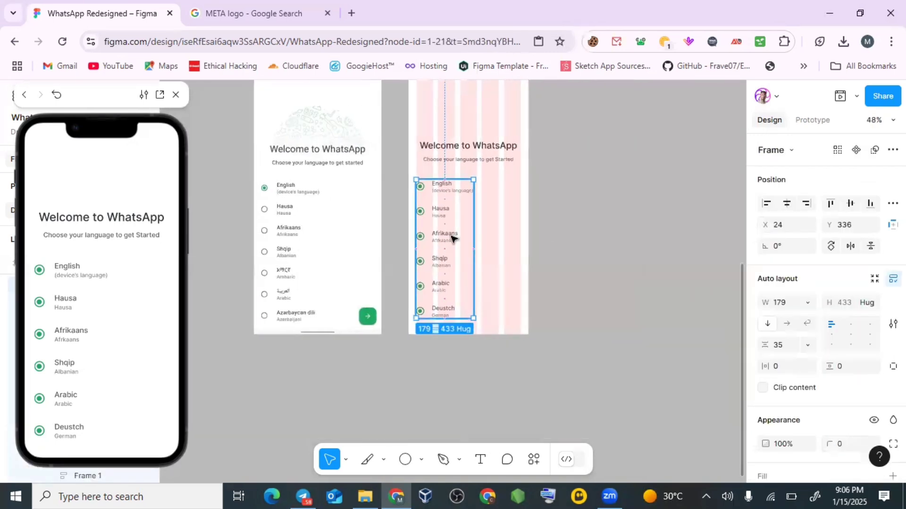
left_click_drag(472, 232, 633, 232)
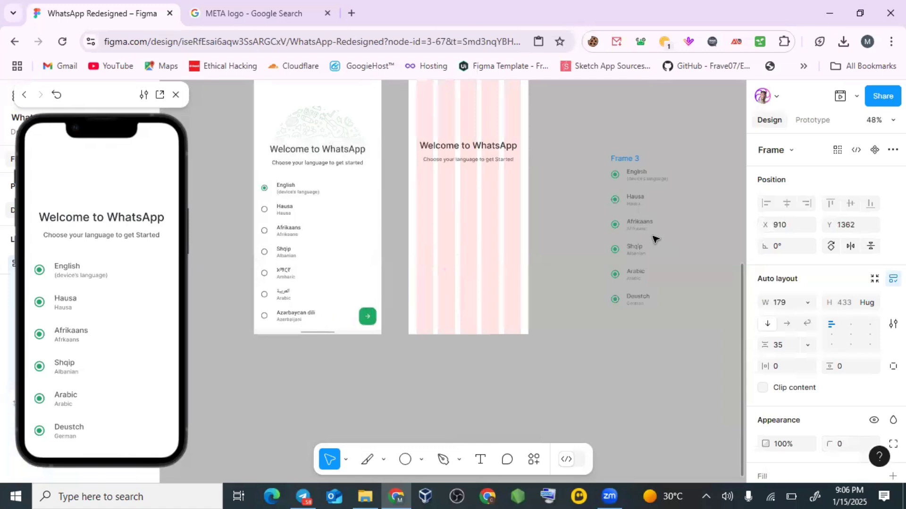
Lighten the page's canvas background to E7E7E7
scroll(679, 207, "up", 6)
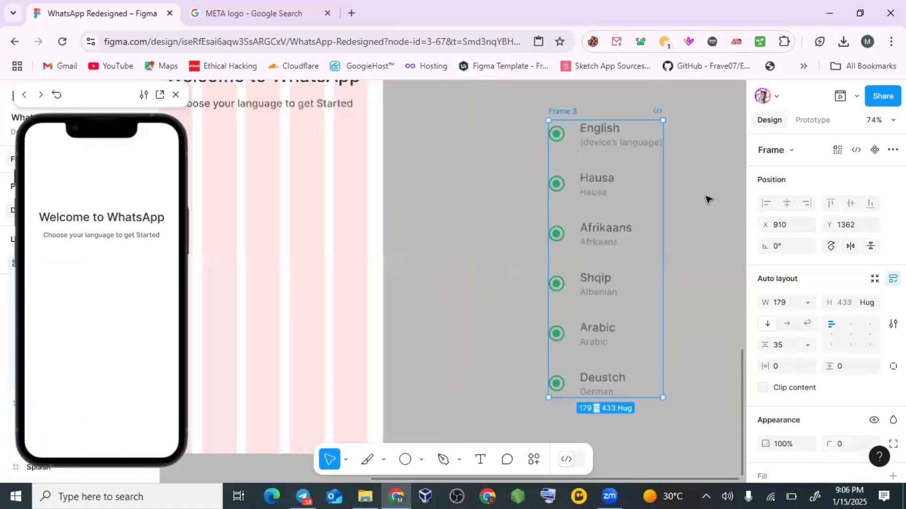
key("Escape")
left_click(765, 172)
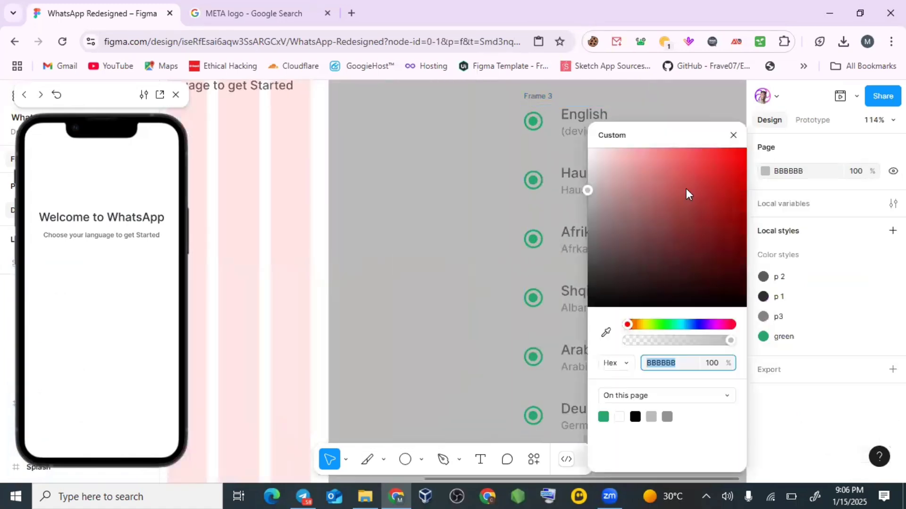
mouse_move(601, 171)
left_mouse_down()
mouse_move(587, 151)
mouse_move(587, 163)
left_mouse_up()
left_click(733, 135)
scroll(654, 224, "right", 2)
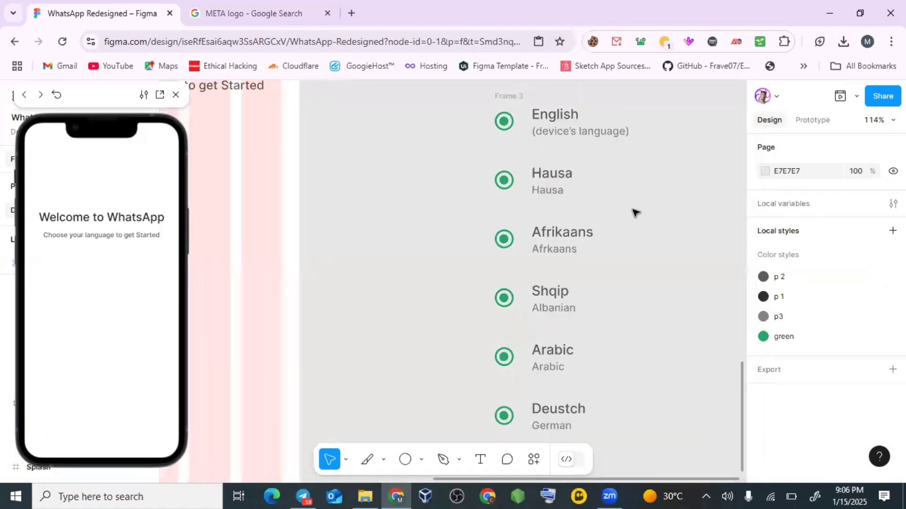
Rename the auto-layout language list frame to Languages
scroll(633, 210, "down", 3)
left_click(578, 145)
left_click(578, 145)
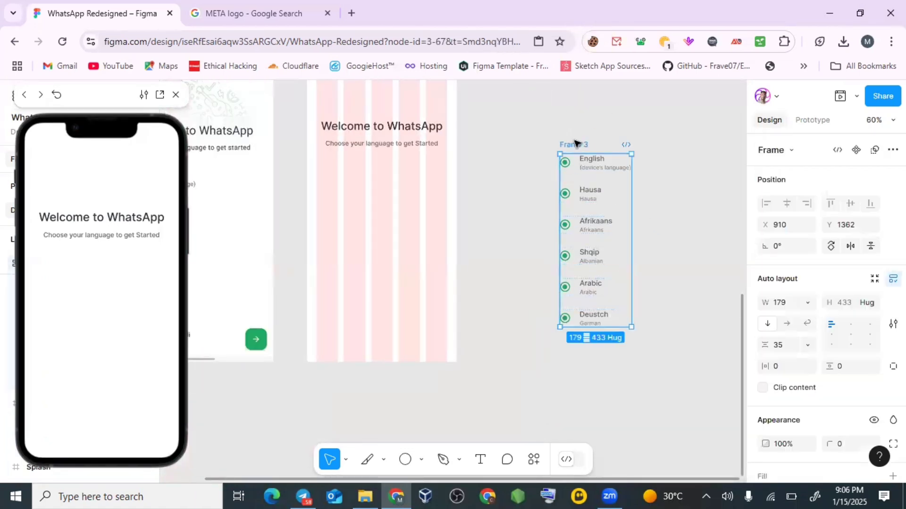
double_click(585, 144)
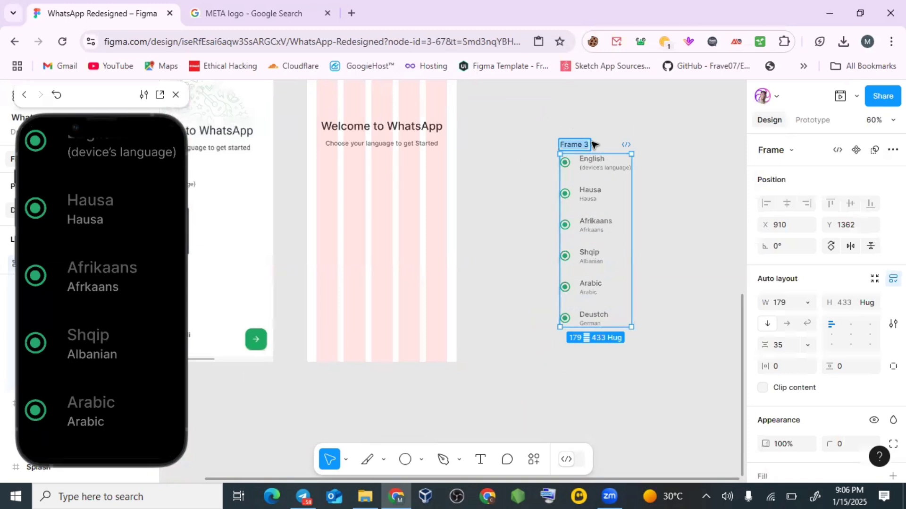
type("Langua")
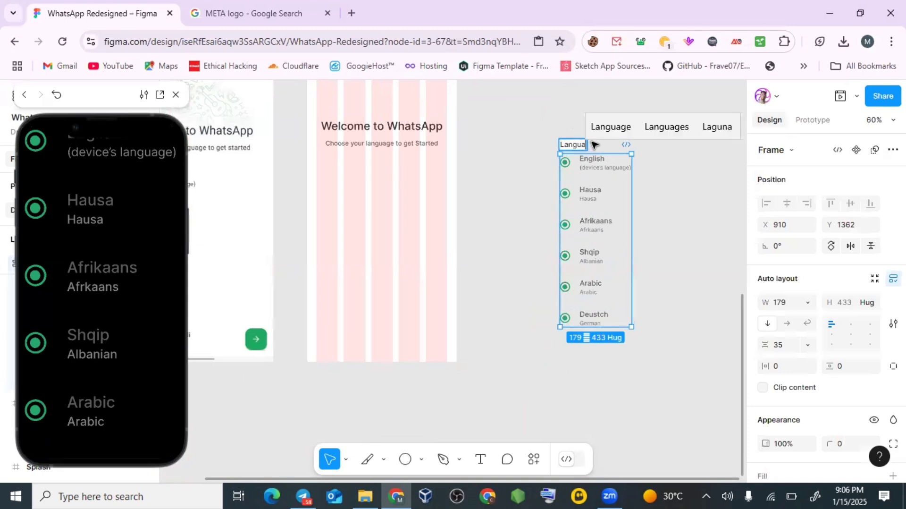
type("ges")
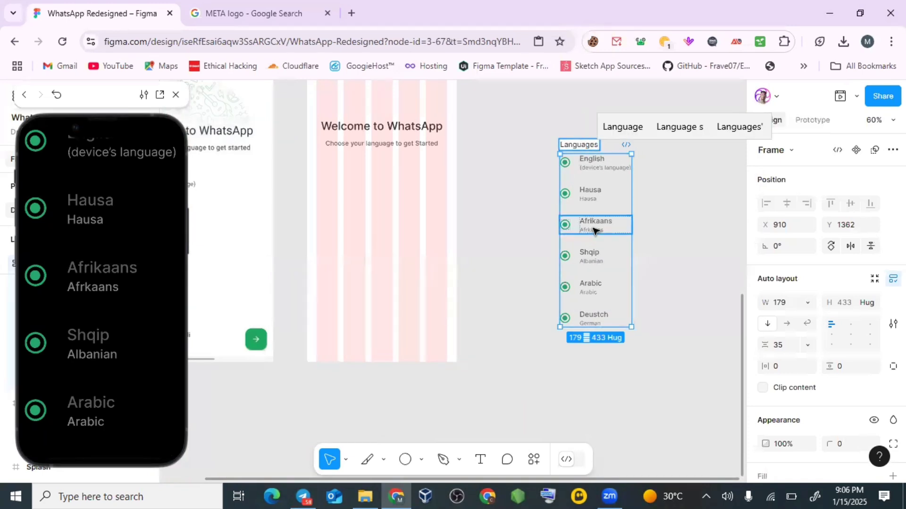
key("Return")
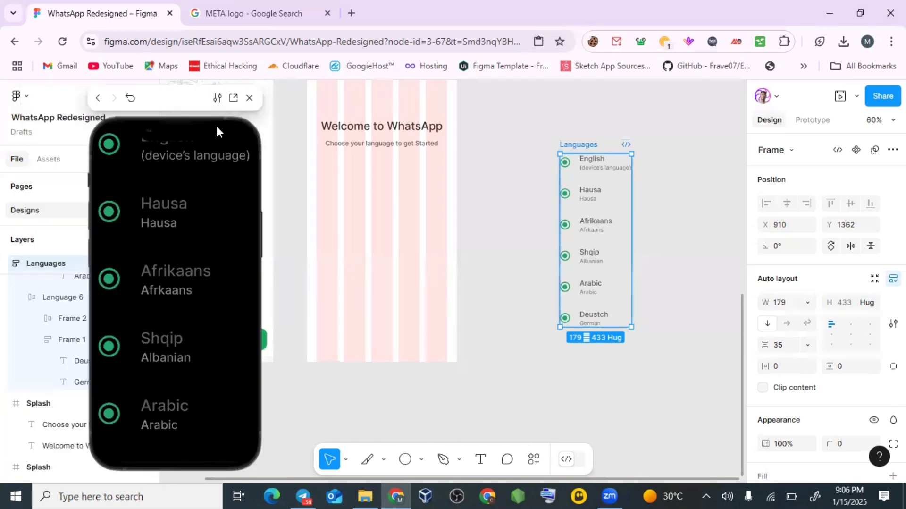
Duplicate the Deustch row three times at the end of the language list
scroll(76, 349, "up", 5)
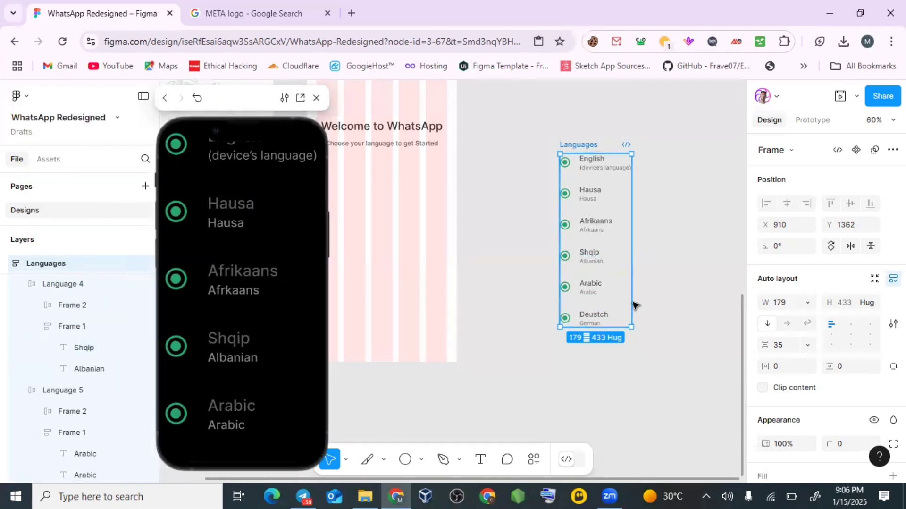
left_click(603, 251)
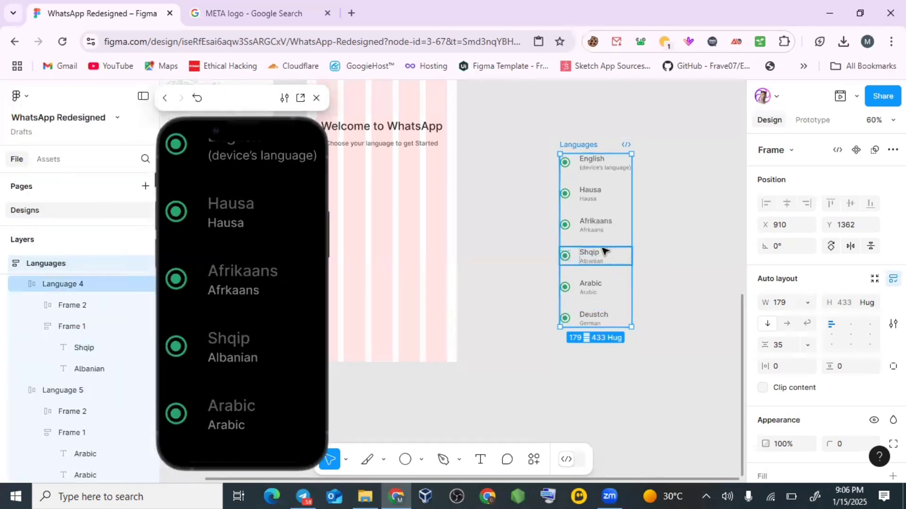
left_click(608, 318)
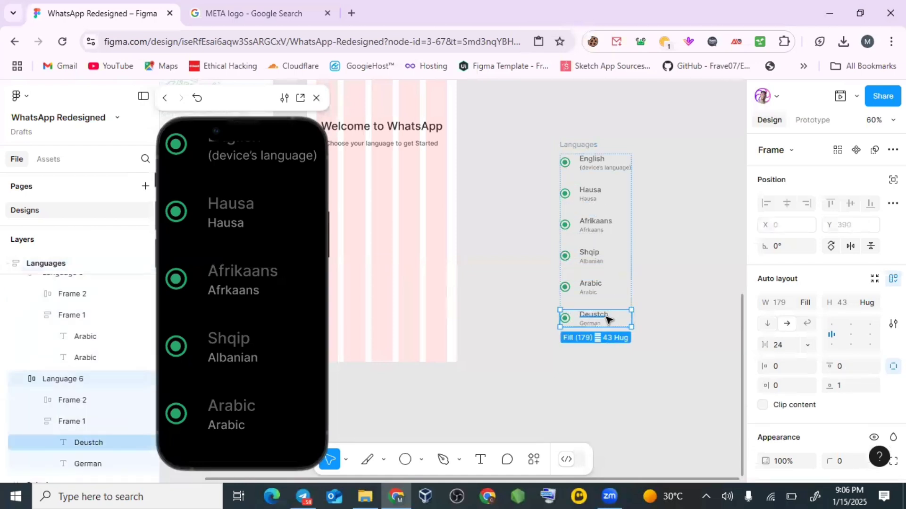
key("ctrl+d")
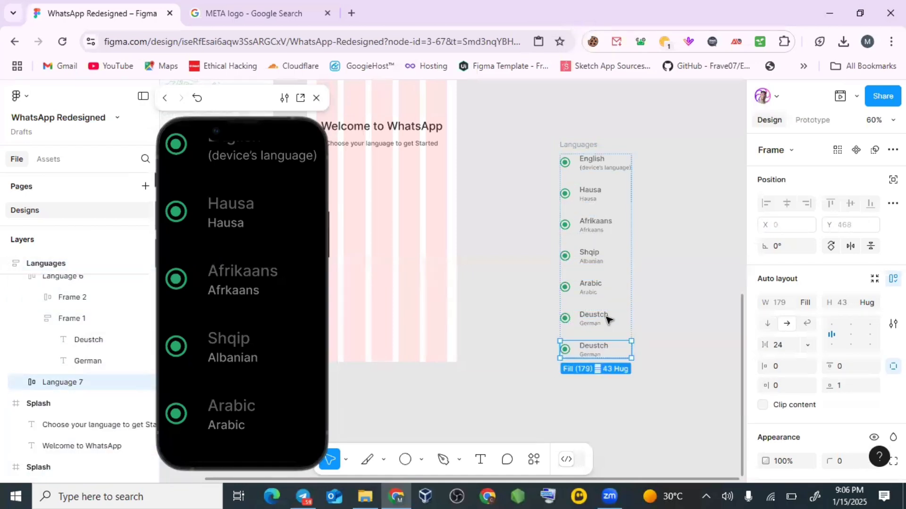
key("ctrl+d")
key("ctrl+d")
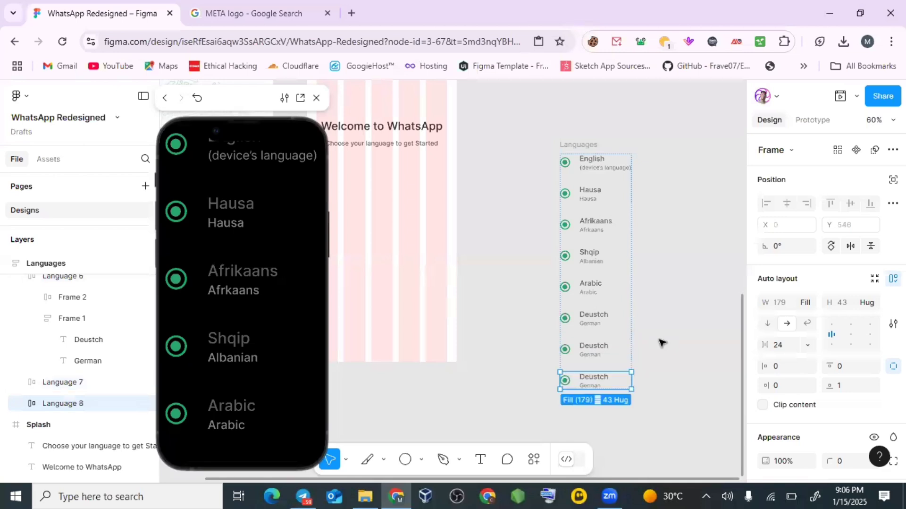
scroll(616, 343, "down", 3)
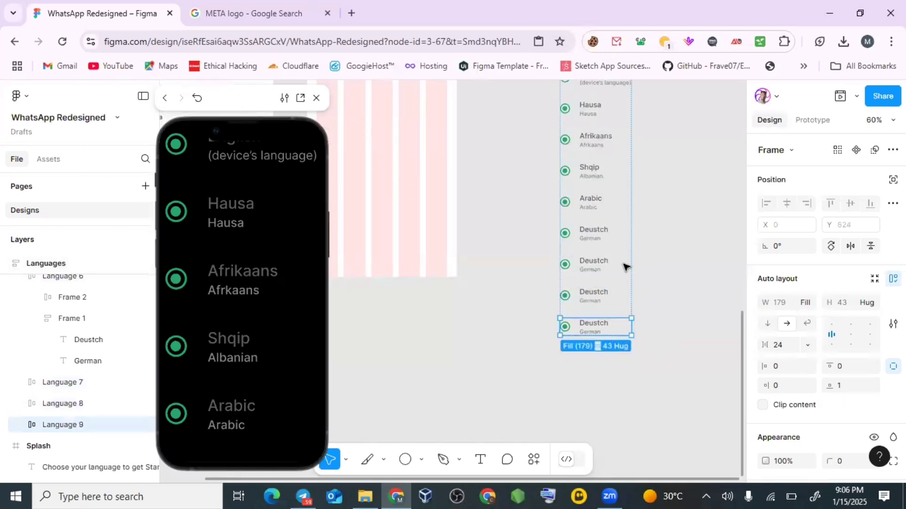
Change the seventh row's language name to Francais and its smaller caption to French
left_click(601, 261)
scroll(602, 261, "up", 5)
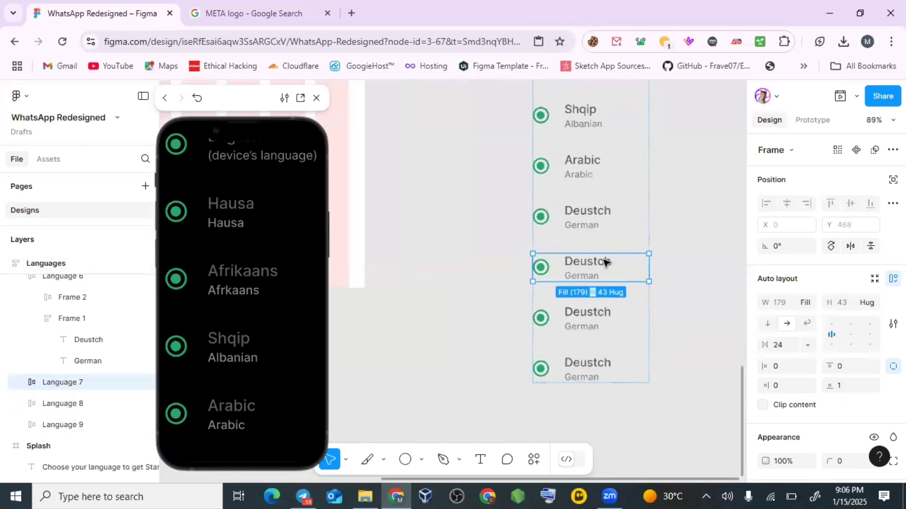
double_click(598, 263)
left_click(598, 262)
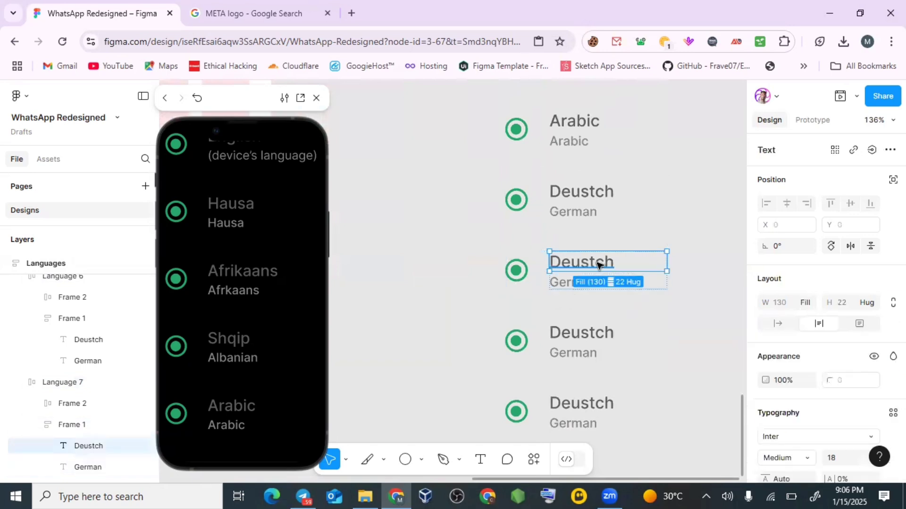
double_click(598, 262)
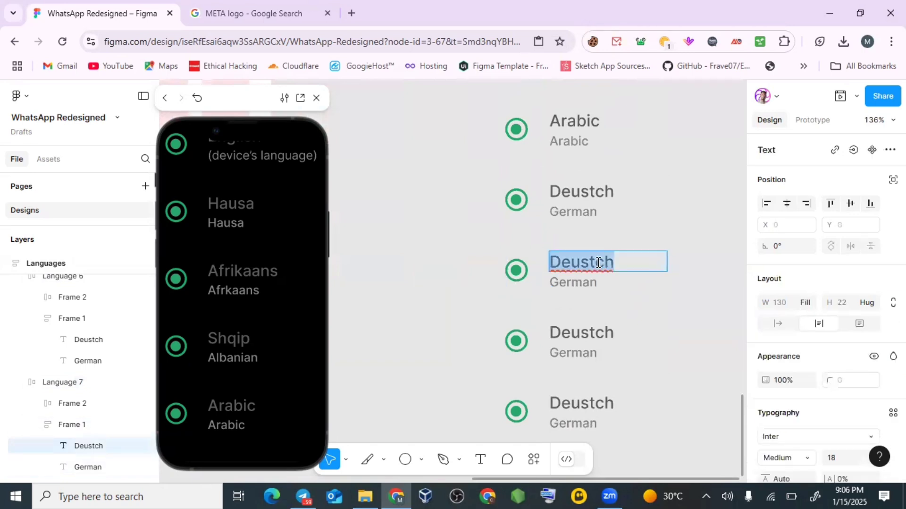
type("F")
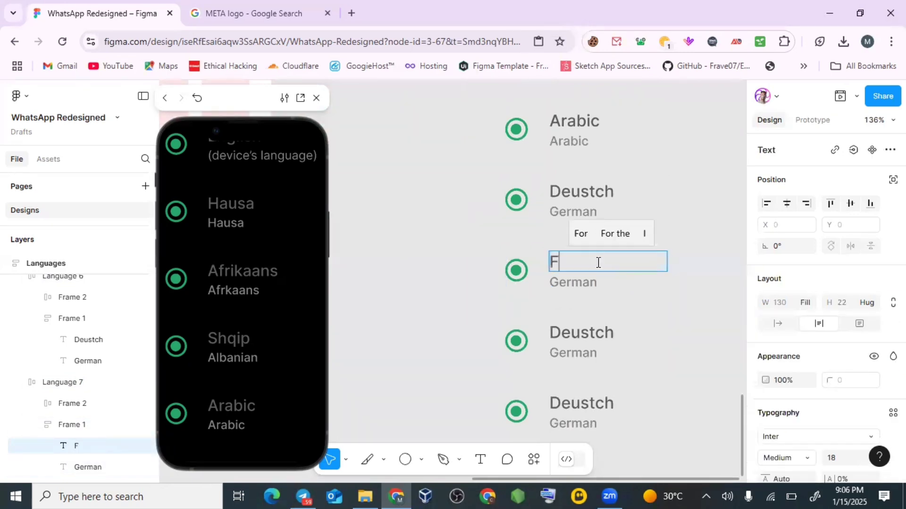
type("rancais")
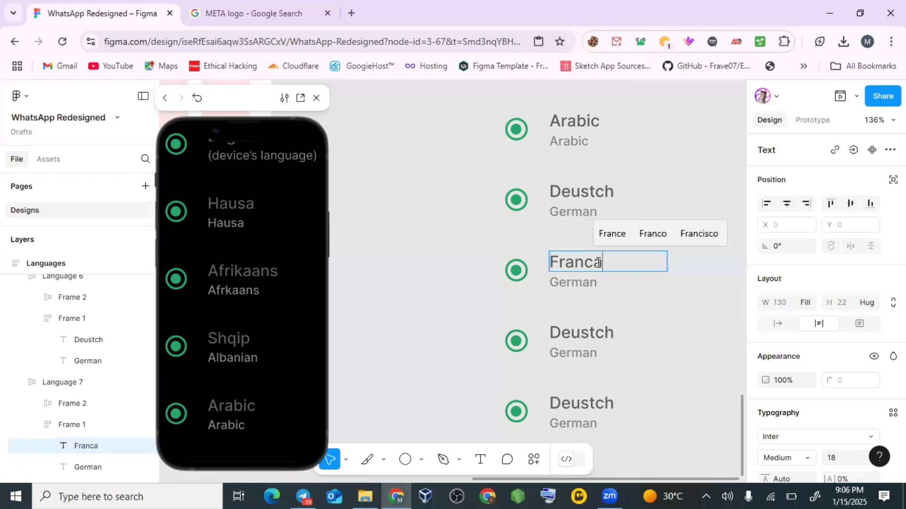
double_click(582, 284)
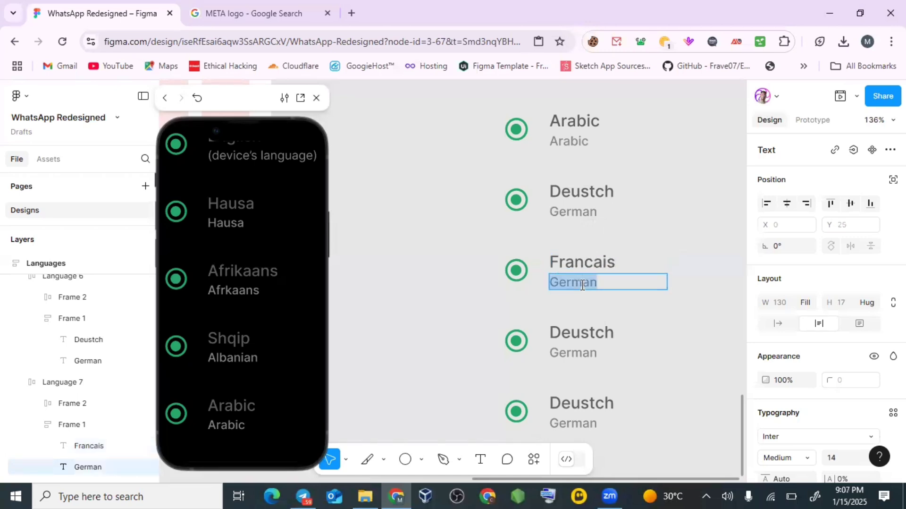
type("Fren")
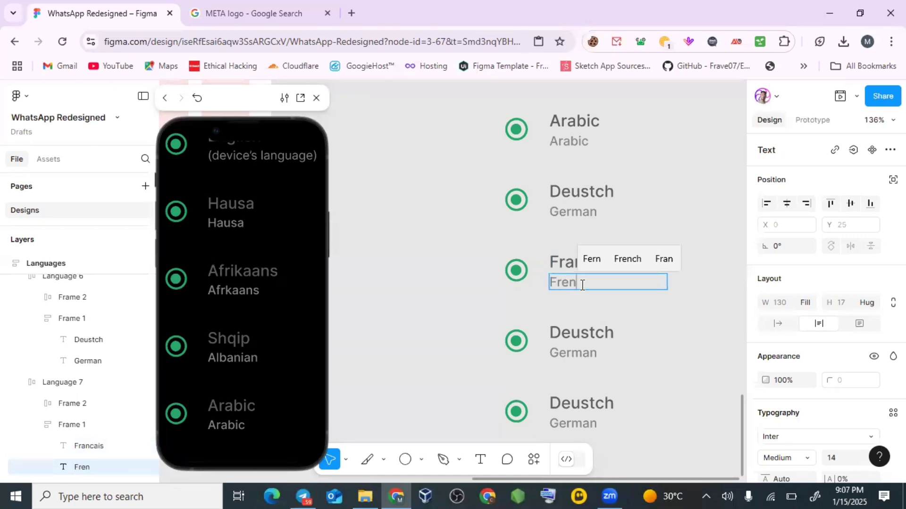
type("ch")
Change both the language name and the smaller caption in the eighth row to Spanish
double_click(597, 330)
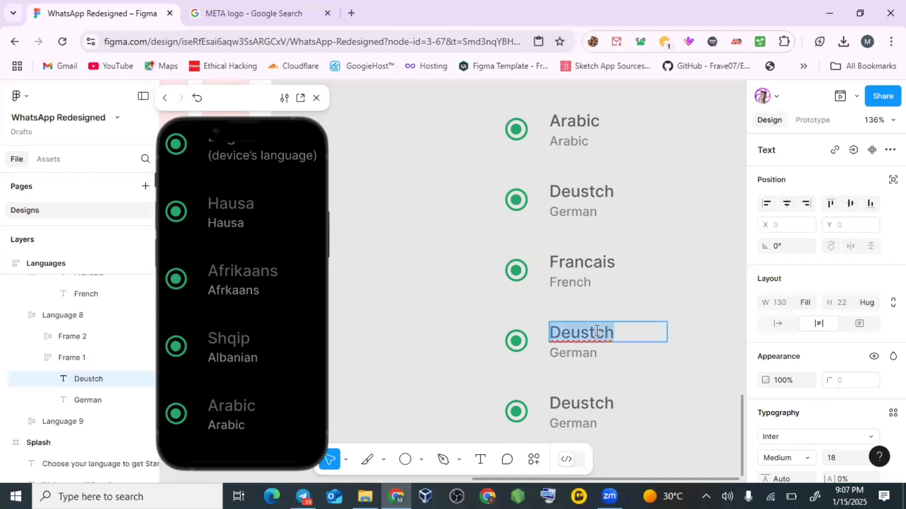
type("Spanis")
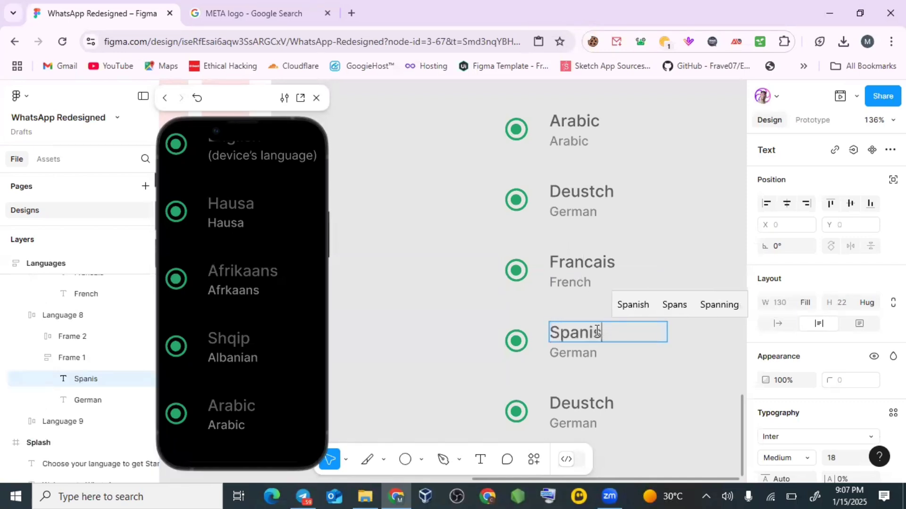
type("gh")
double_click(586, 357)
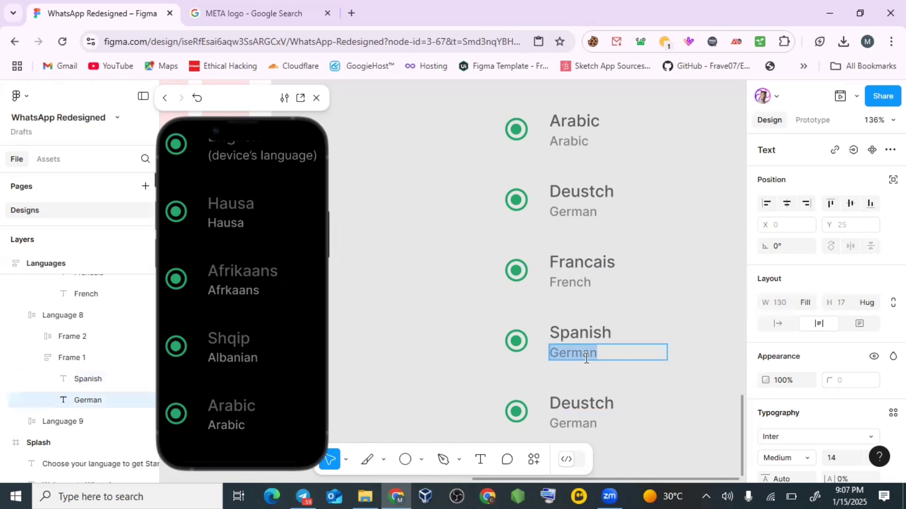
type("Spanish")
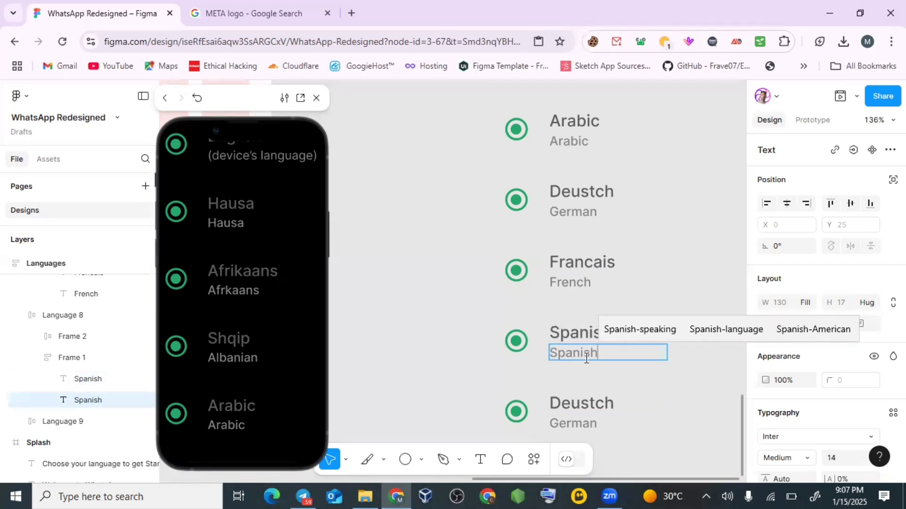
Change both the language name and the smaller caption in the ninth row to Italian
double_click(590, 405)
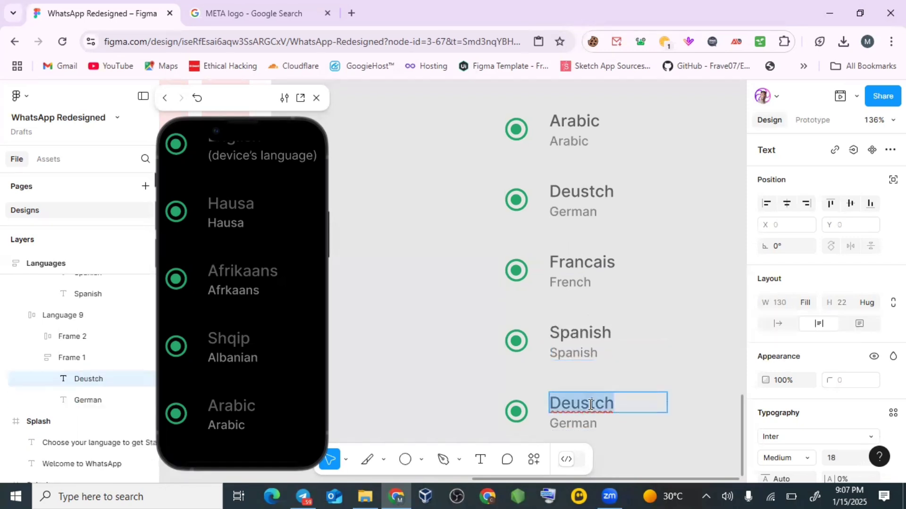
type("Italian")
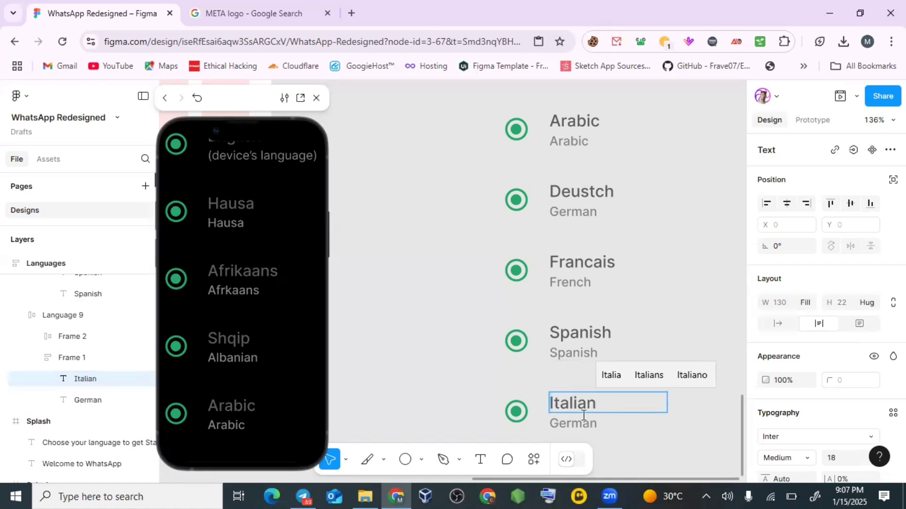
double_click(573, 428)
type("Italian")
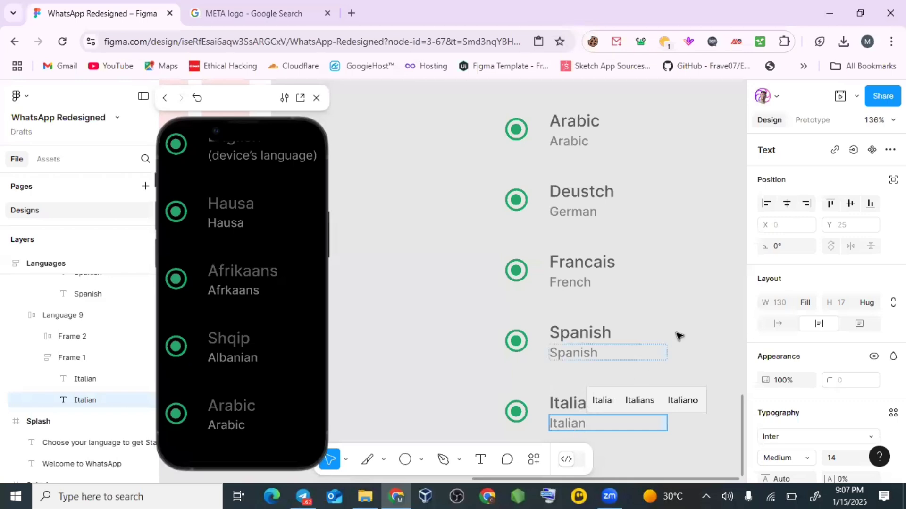
key("Escape")
scroll(679, 330, "down", 5)
scroll(678, 323, "down", 2)
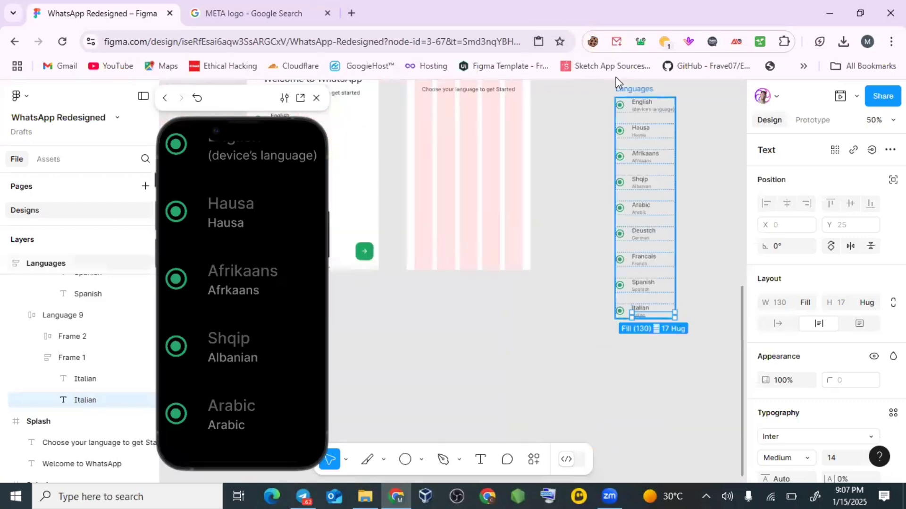
Move the Languages list back into the phone frame below the subtitle, on the first grid column's edge at X 24, Y 321
left_click(632, 92)
scroll(619, 172, "up", 2)
left_click_drag(636, 246, 489, 243)
left_click(632, 268)
scroll(474, 232, "up", 3)
left_click_drag(466, 297, 443, 293)
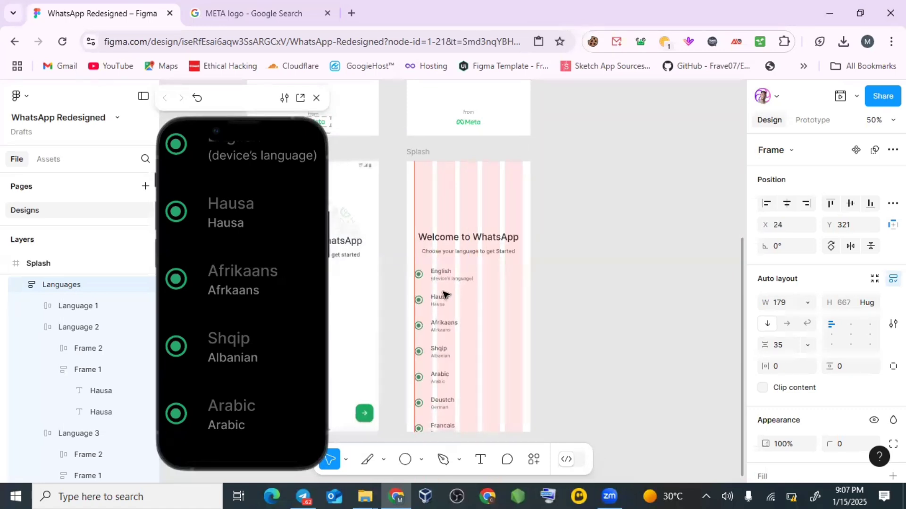
left_click(419, 152)
key("shift+h")
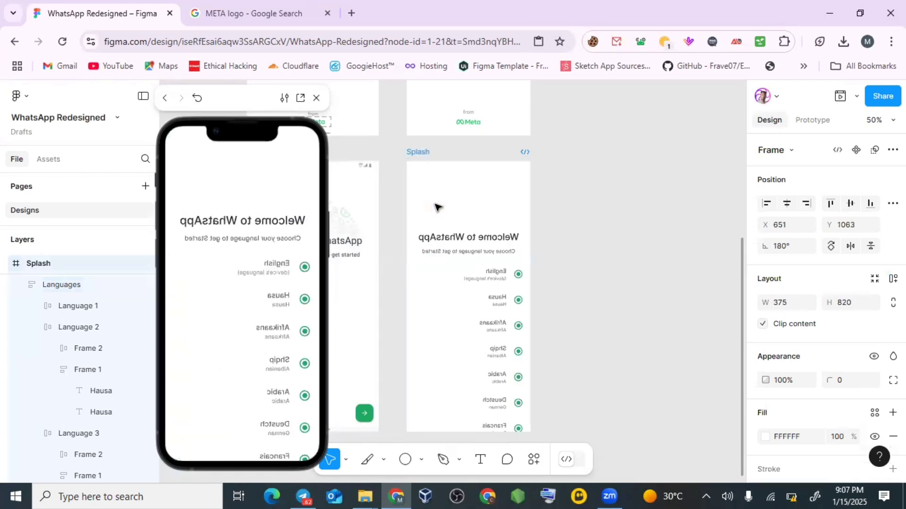
key("shift+h")
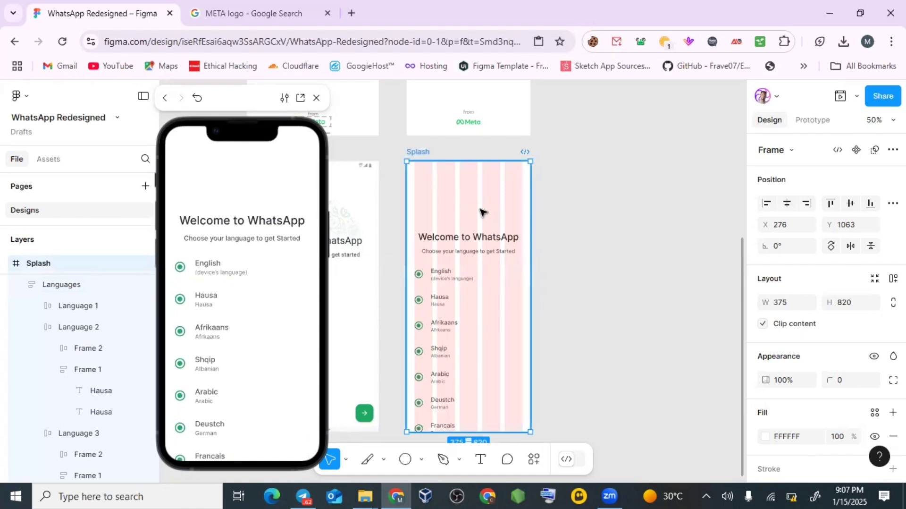
key("ctrl+shift+g")
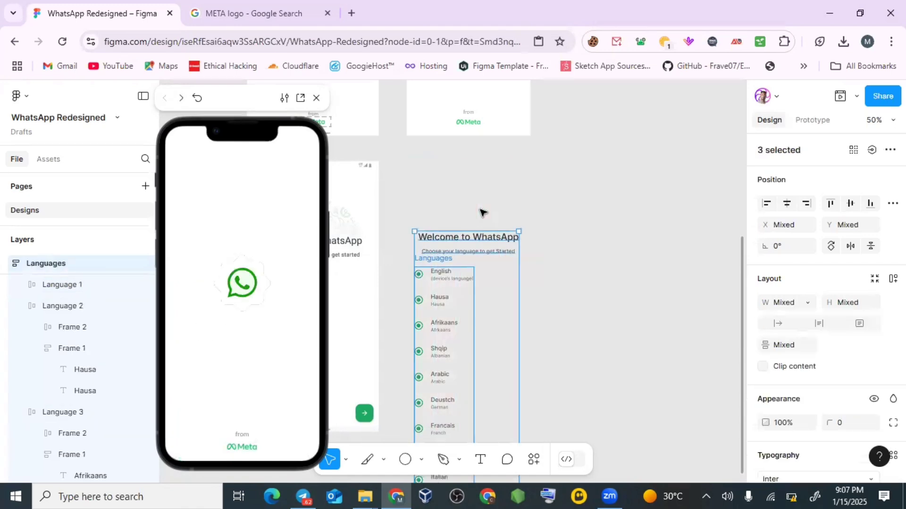
key("ctrl+z")
Hide the layout grids to view the welcome screen without the column overlay
key("ctrl+shift+4")
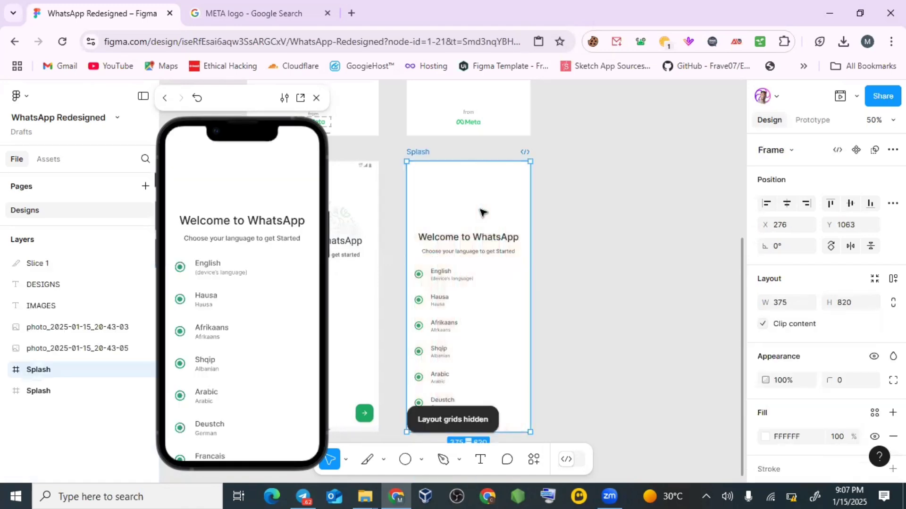
scroll(447, 282, "up", 5)
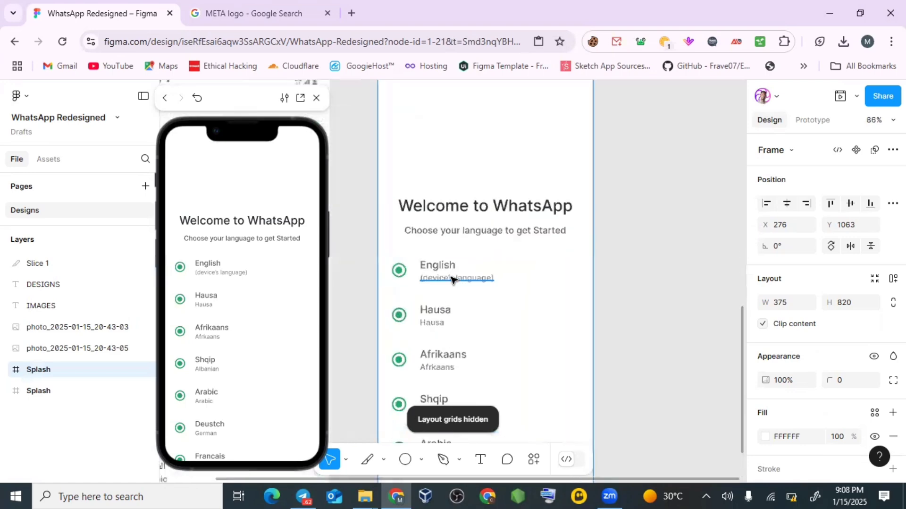
Compare the recreated welcome screen with the reference screenshot, including the doodle illustration above the title and the overflowing language list
scroll(467, 206, "left", 2)
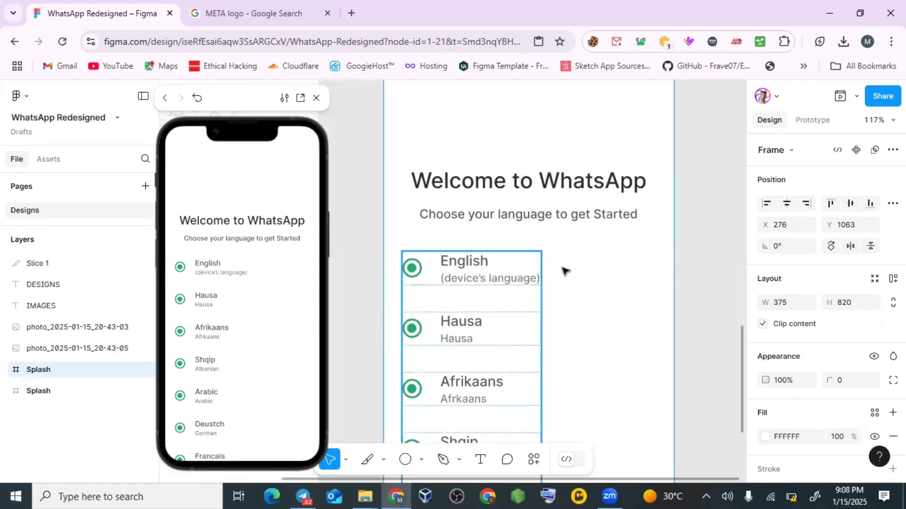
scroll(541, 265, "down", 6)
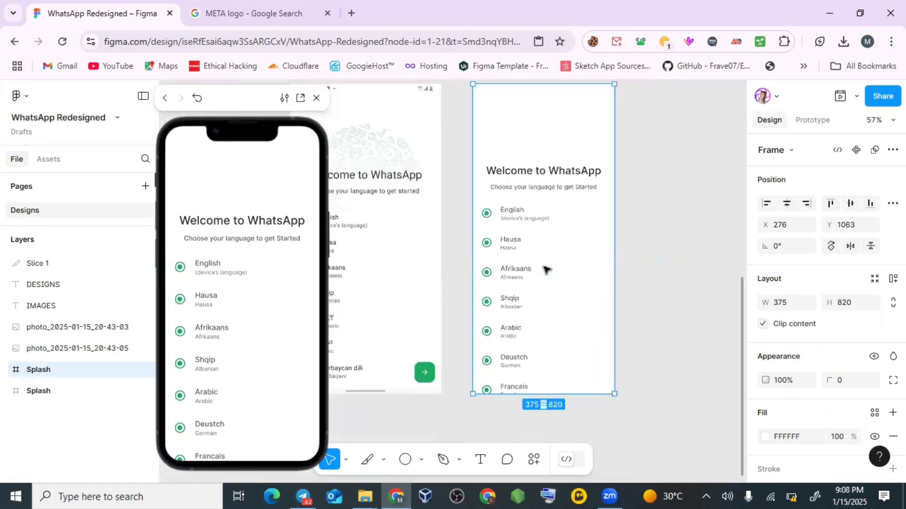
scroll(510, 265, "up", 2)
scroll(509, 266, "left", 3)
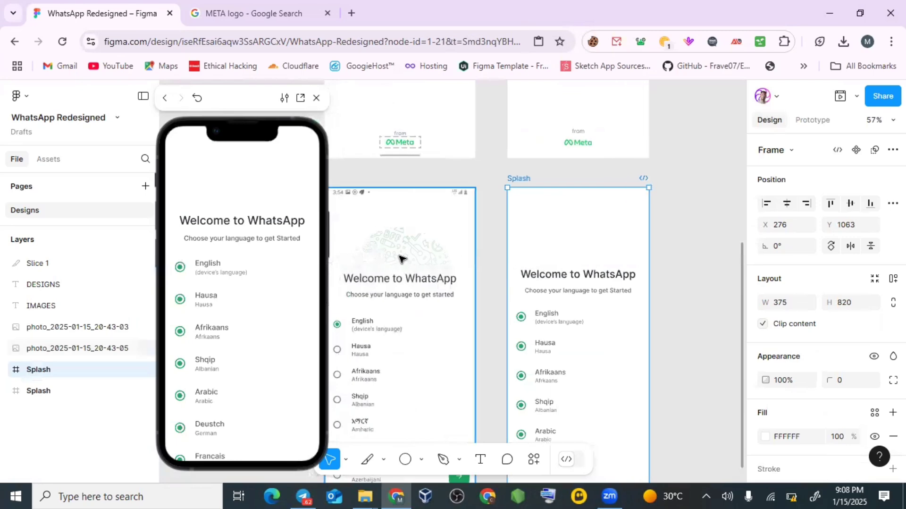
scroll(471, 269, "up", 3)
scroll(500, 259, "up", 4)
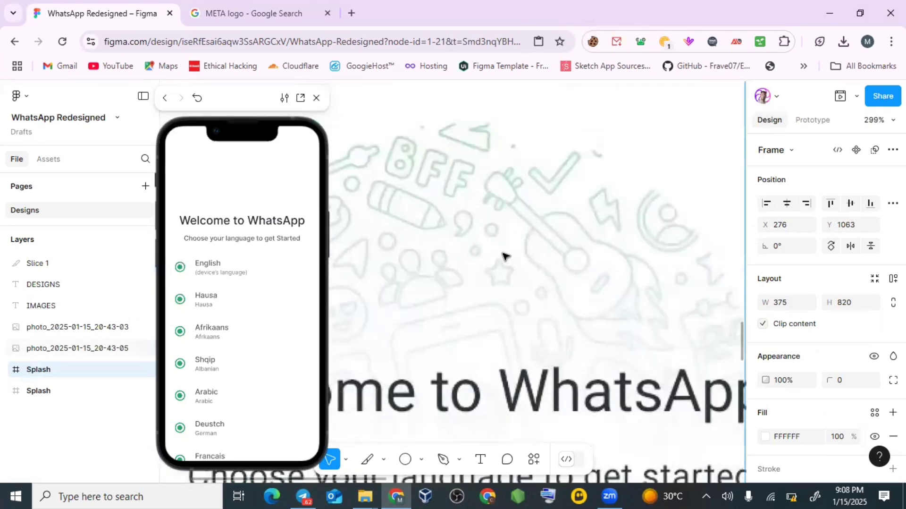
scroll(505, 258, "down", 3)
scroll(505, 261, "down", 5)
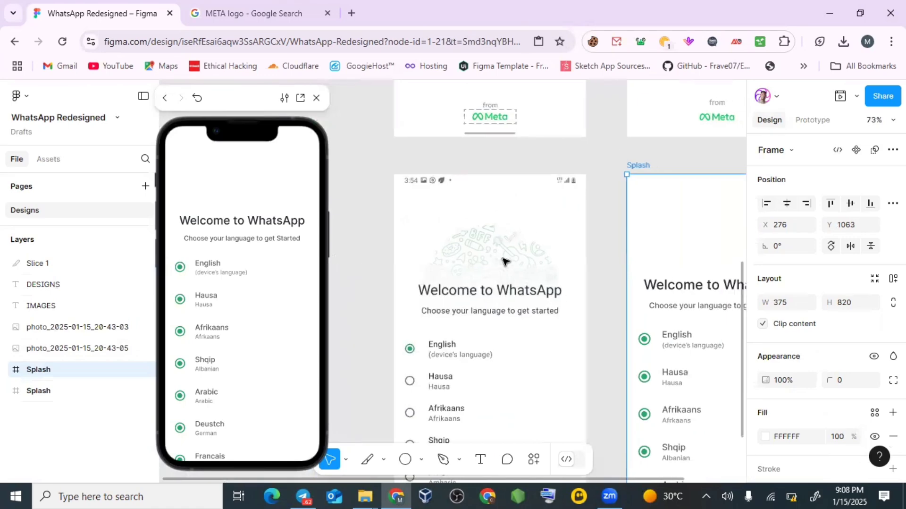
scroll(492, 298, "down", 2)
scroll(492, 299, "left", 2)
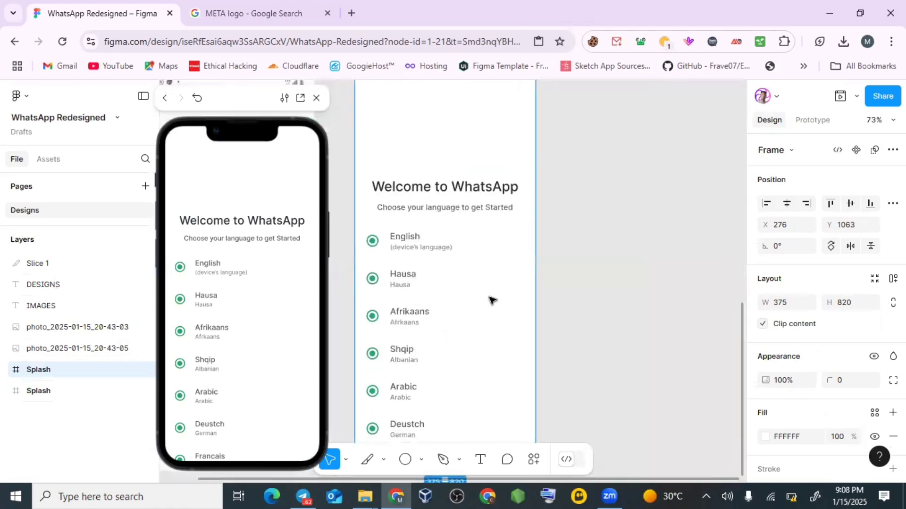
scroll(494, 306, "down", 1)
scroll(522, 308, "down", 2)
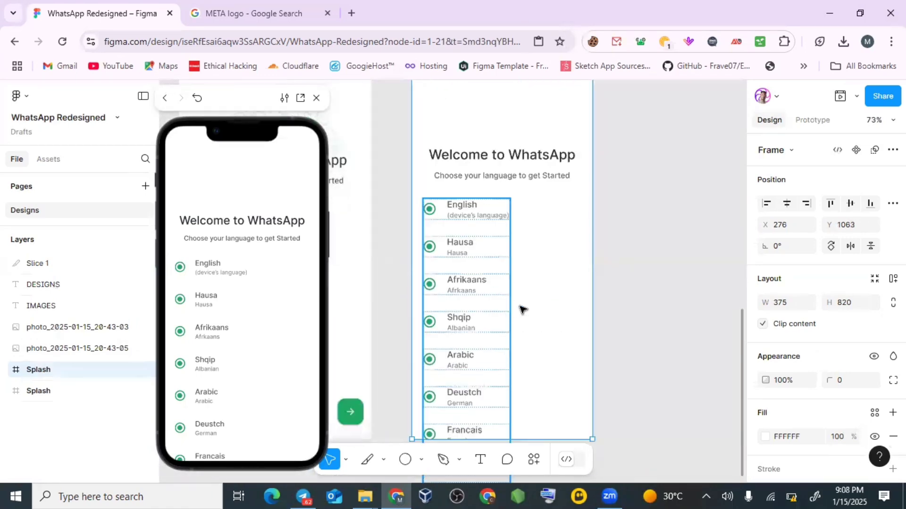
scroll(524, 308, "up", 4)
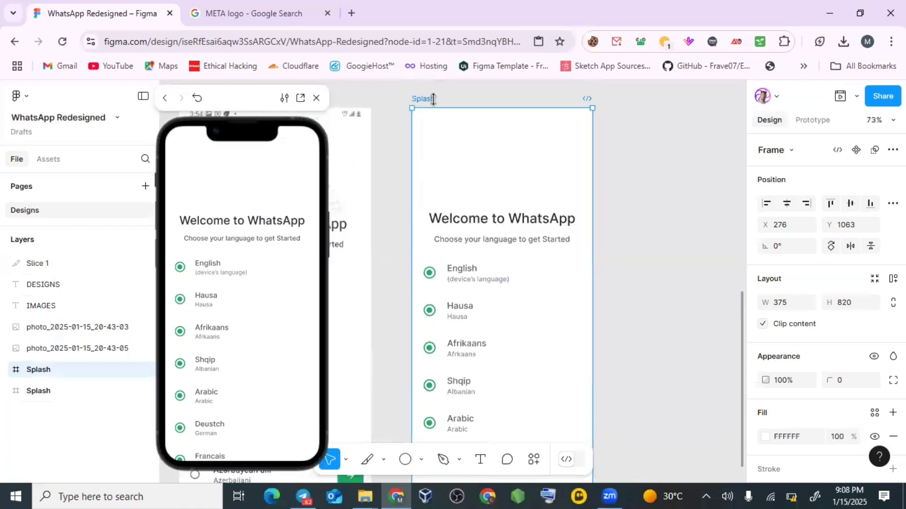
scroll(581, 290, "up", 4)
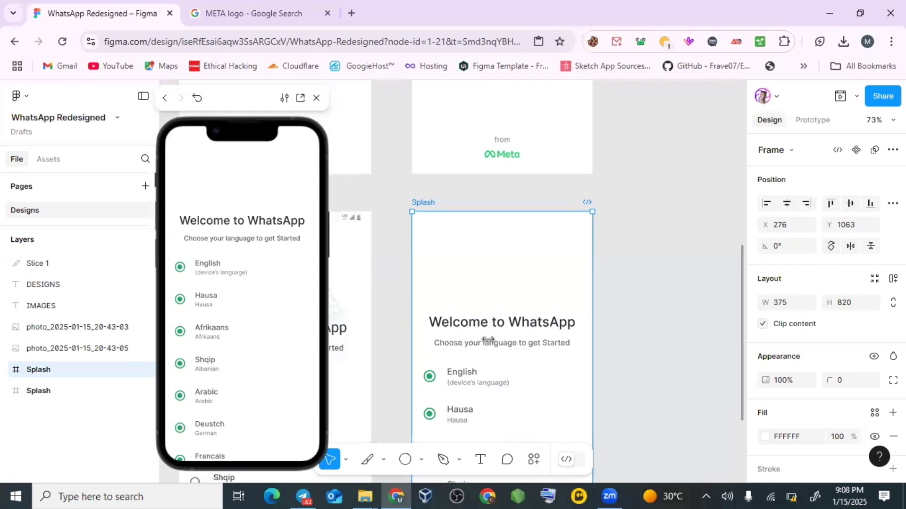
scroll(488, 338, "down", 8)
scroll(503, 311, "up", 1)
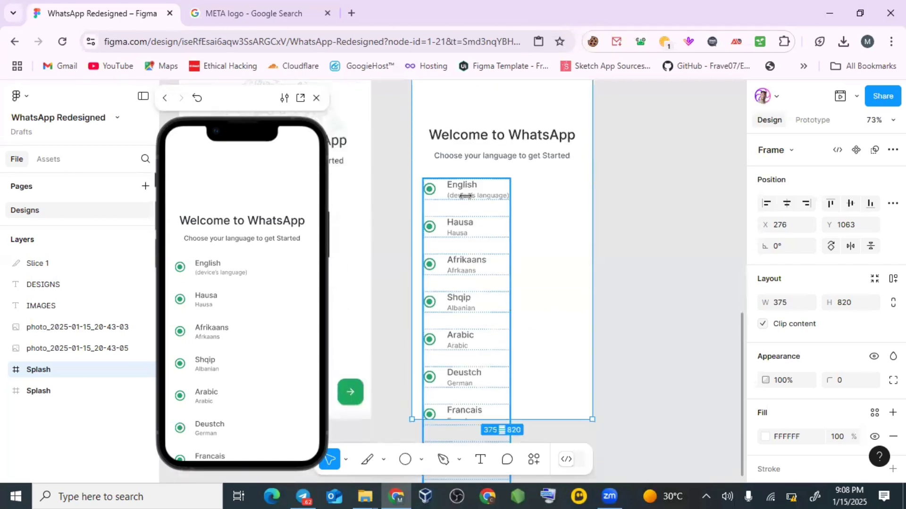
scroll(438, 186, "up", 1)
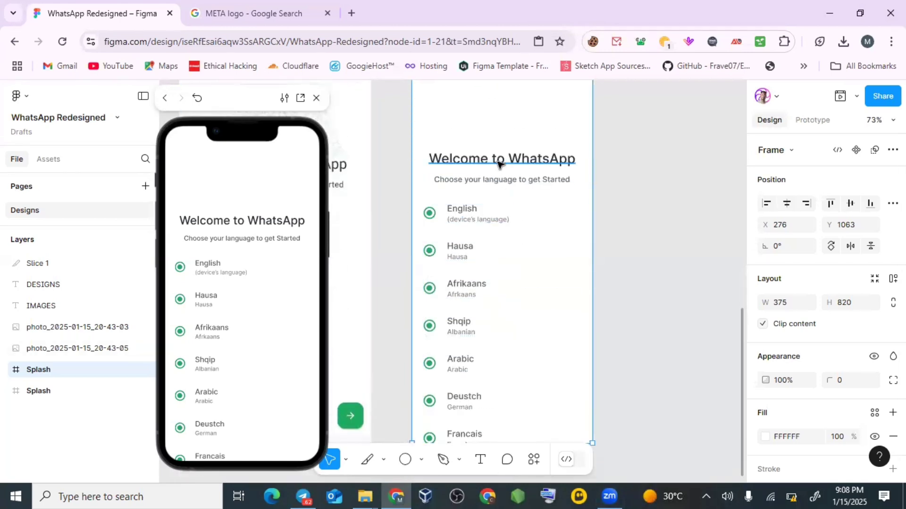
Set the scroll overflow of the welcome screen's Splash frame to Vertical in its prototype settings
left_click(503, 159)
left_click(525, 182, "shift")
scroll(519, 179, "up", 5)
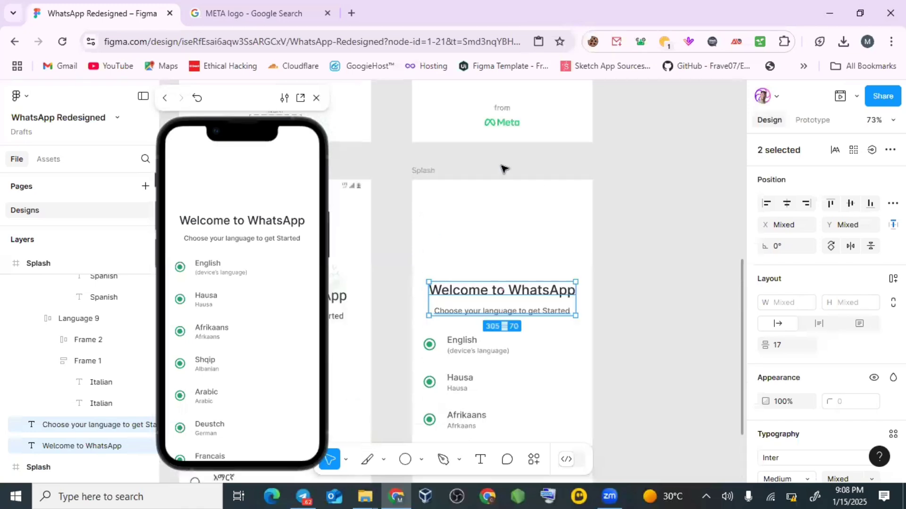
left_click(425, 182)
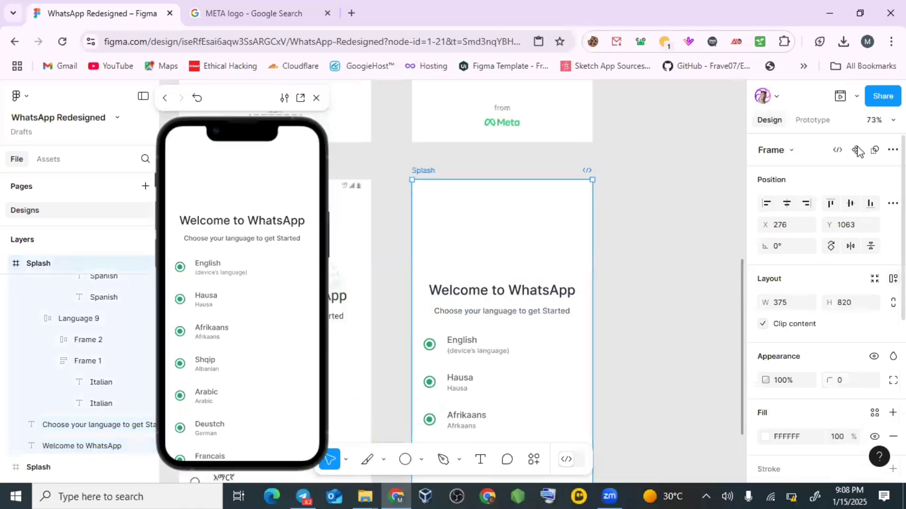
left_click(812, 121)
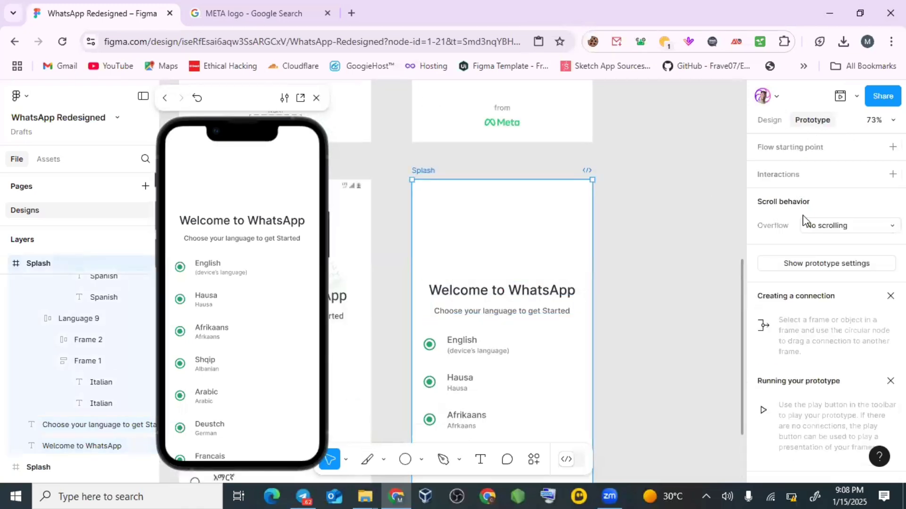
left_click(826, 225)
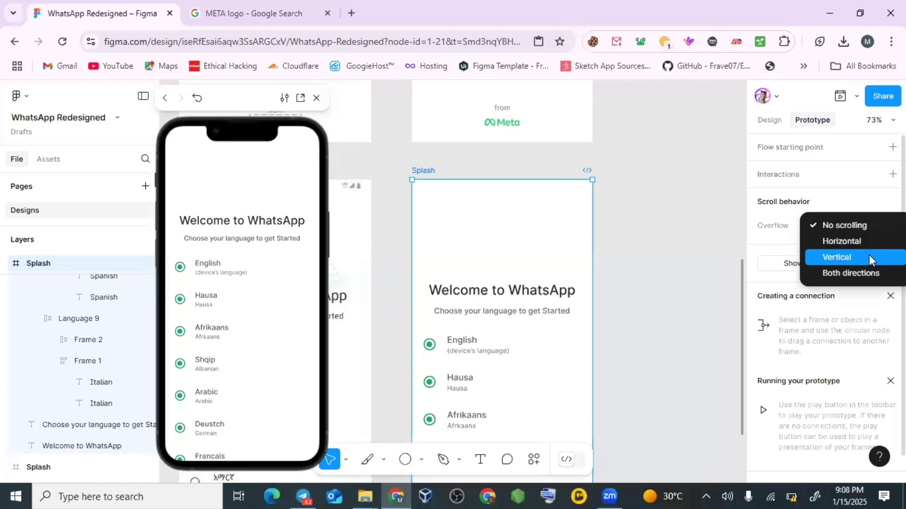
left_click(853, 257)
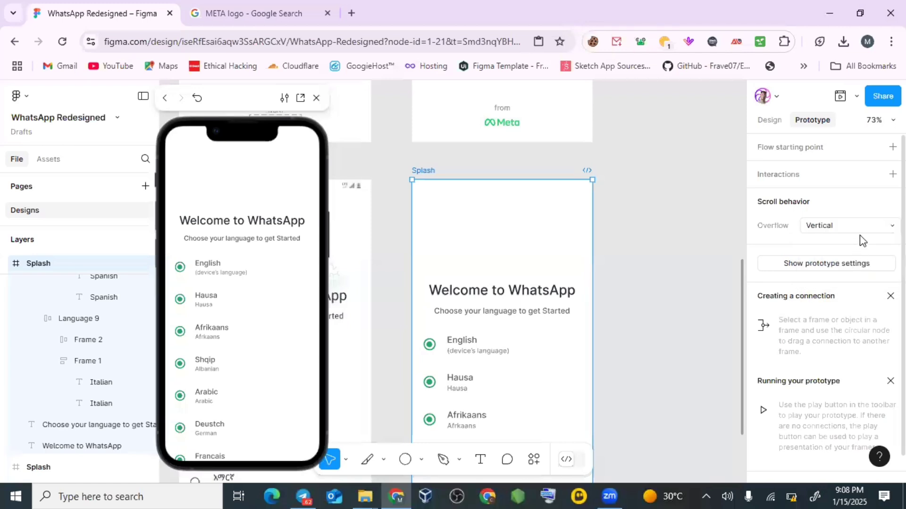
Try the welcome frame with No scrolling overflow in the preview and restore the Vertical option
left_click(866, 224)
left_click(848, 193)
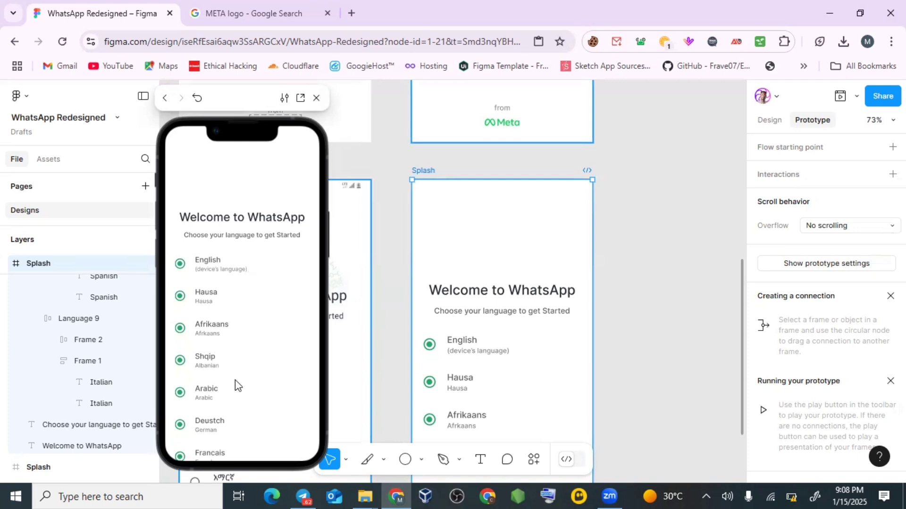
left_click(865, 226)
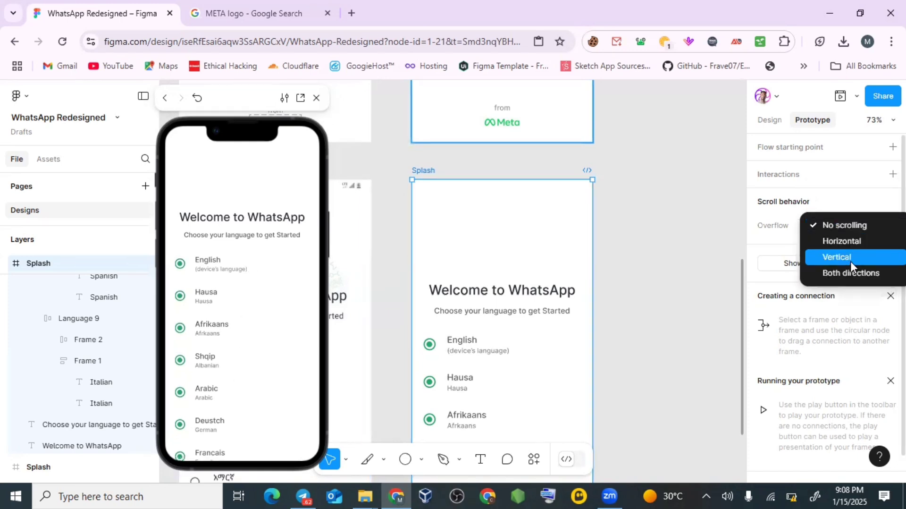
left_click(851, 261)
Test the vertical scrolling of the welcome screen in the phone preview, returning to its start
scroll(267, 264, "down", 2)
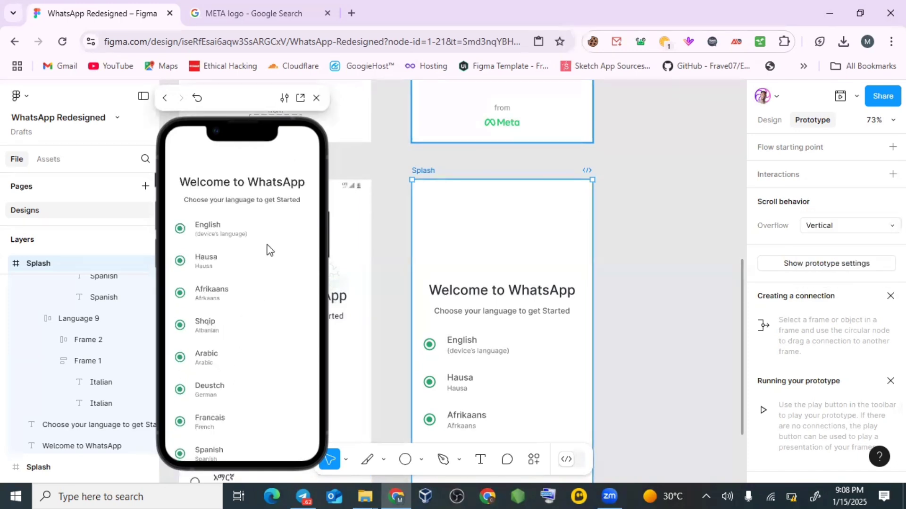
left_click_drag(249, 327, 255, 384)
left_click_drag(284, 194, 260, 399)
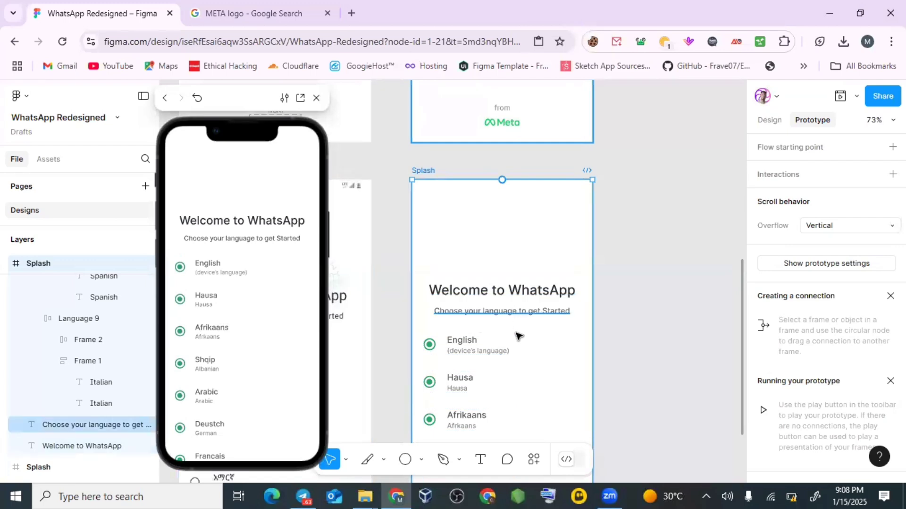
Set the scroll position of both the "Welcome to WhatsApp" title and the subtitle below it to Fixed
scroll(519, 335, "down", 2)
scroll(552, 283, "down", 2)
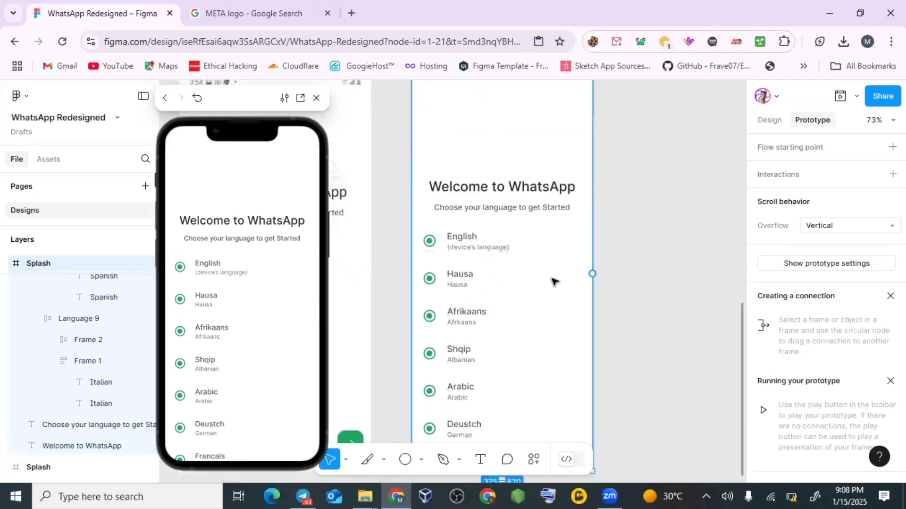
left_click(489, 193)
left_click(521, 210, "shift")
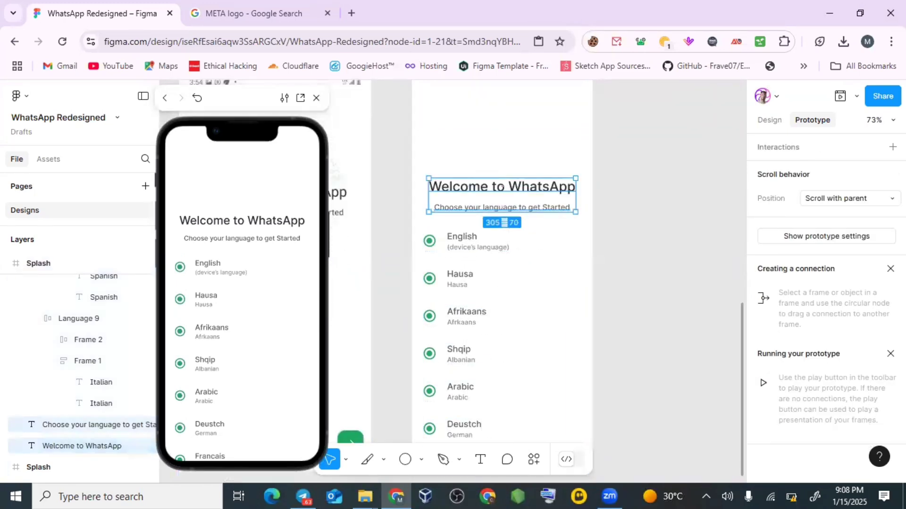
left_click(849, 198)
left_click(870, 213)
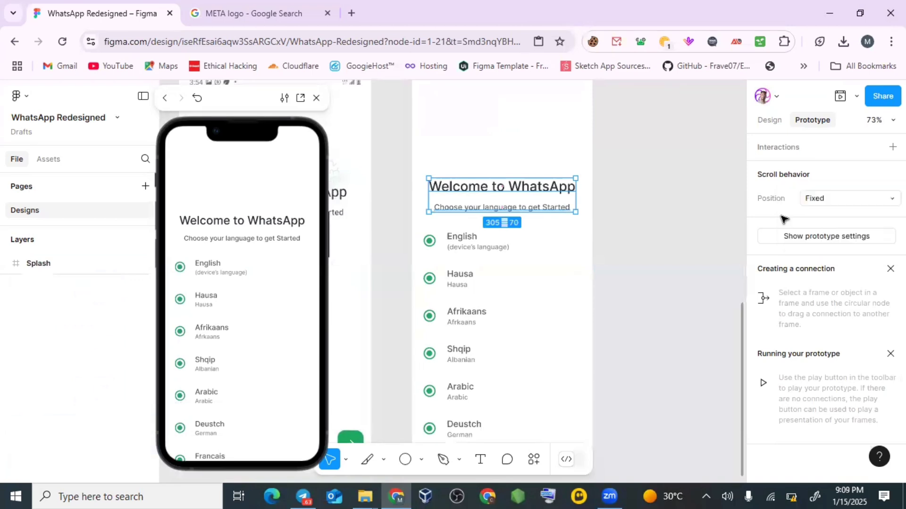
Check how the fixed header texts and the Languages list behave in the preview, and examine the frame's fixed and scrolling layers
scroll(636, 219, "up", 1)
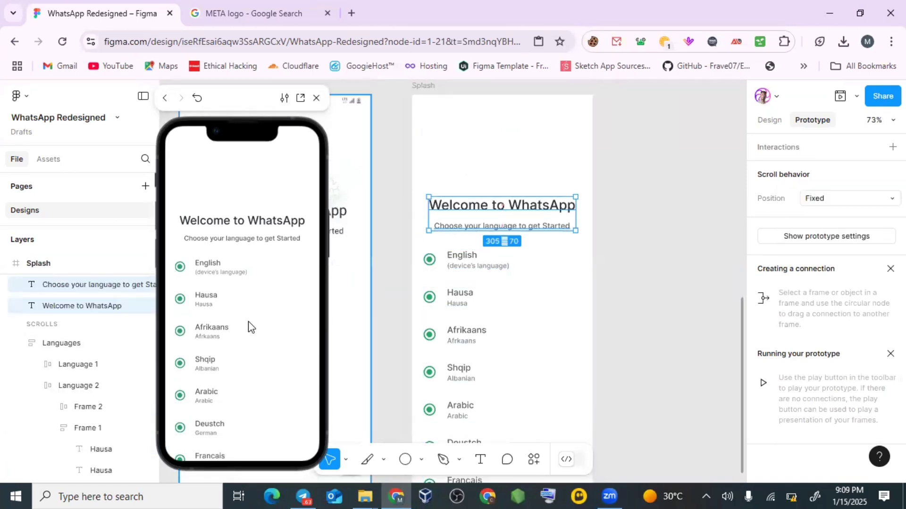
left_click(467, 271)
left_click(428, 97)
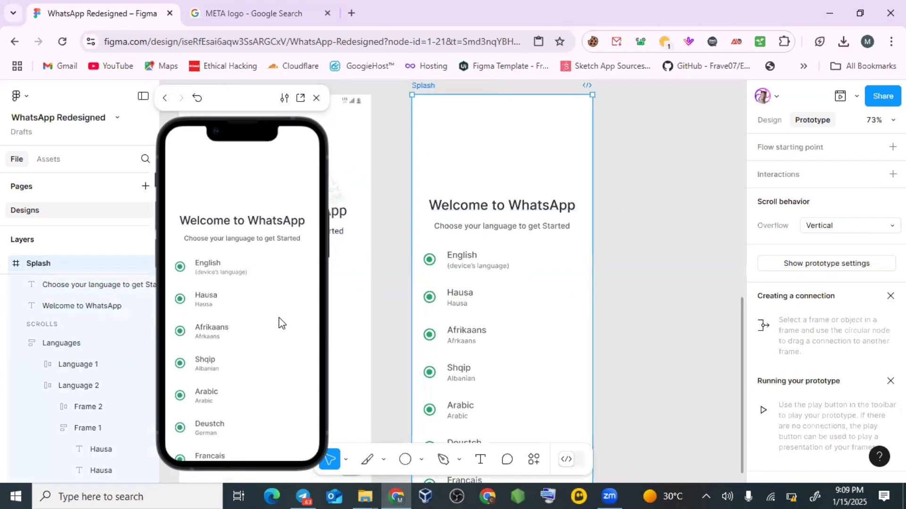
left_click_drag(235, 343, 257, 330)
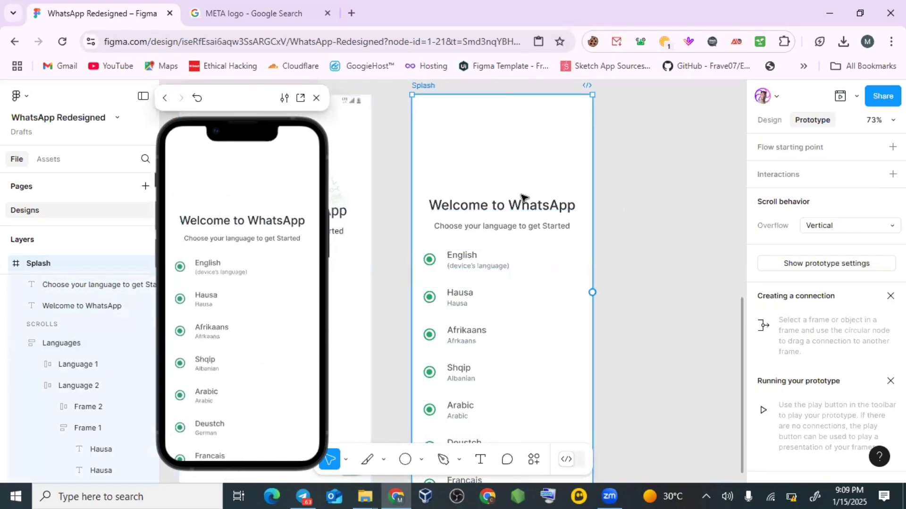
left_click(530, 142)
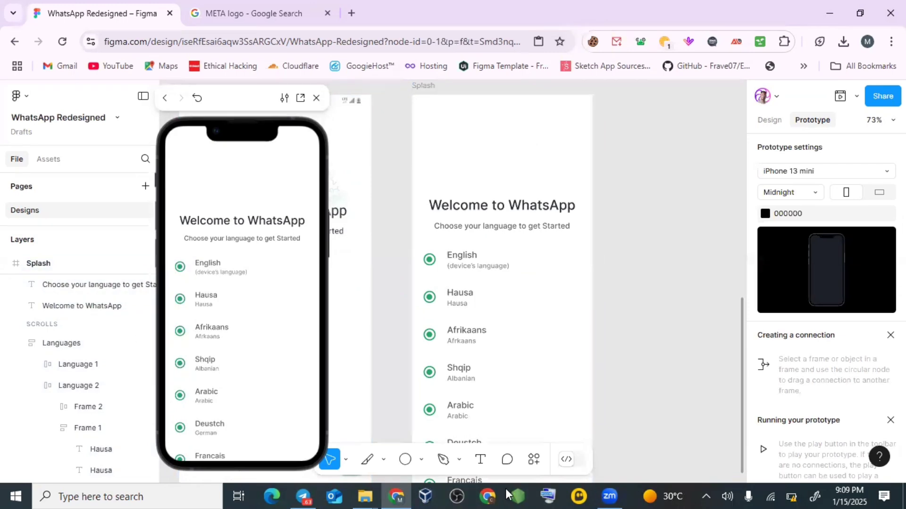
left_click(469, 283)
left_click(80, 363)
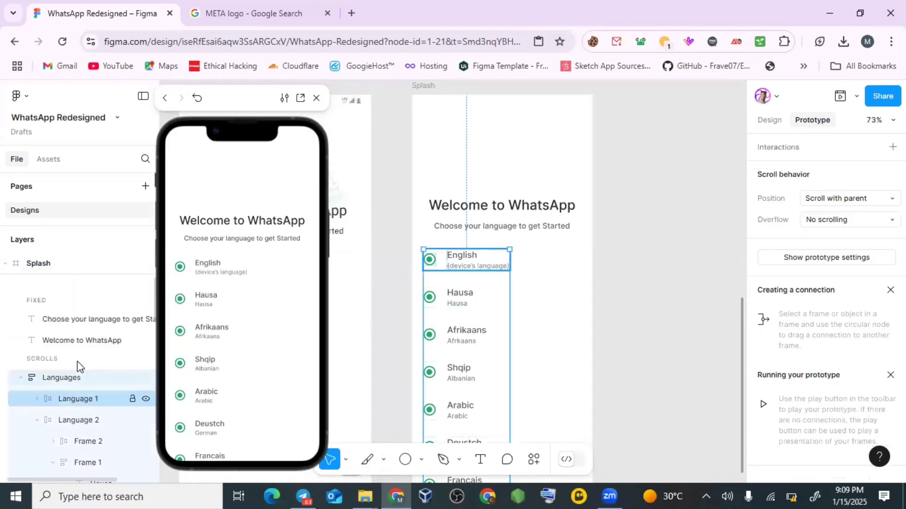
scroll(82, 367, "up", 2)
scroll(111, 409, "down", 5)
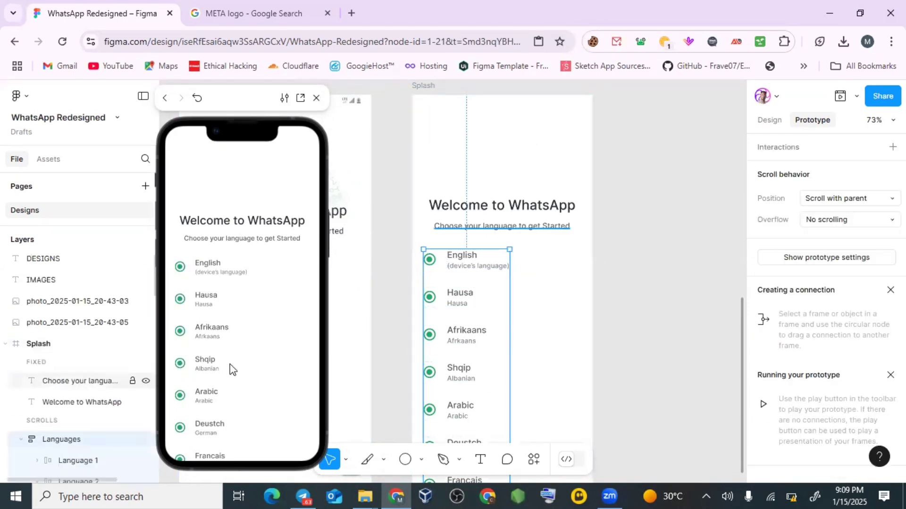
Draw a 375 by 310 rectangle over the header area from the frame's top edge to just above the language list, and test it in the preview
left_click(420, 460)
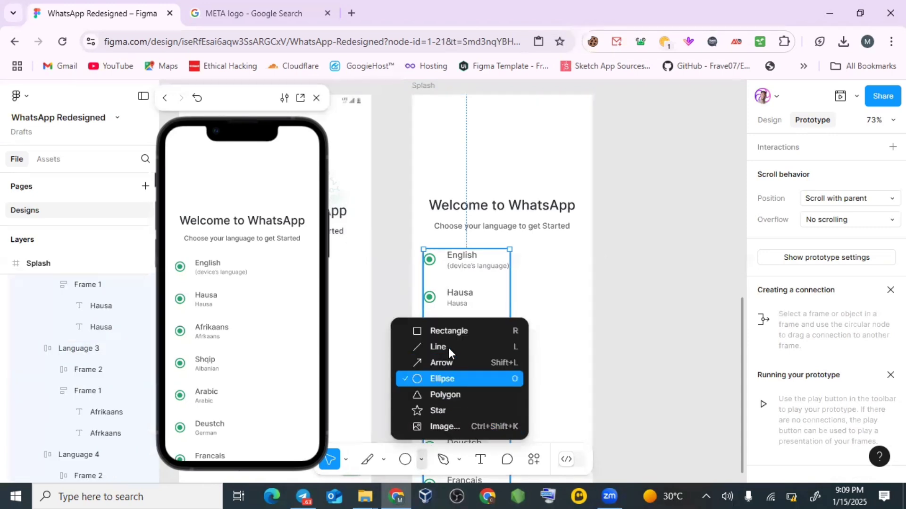
left_click(449, 330)
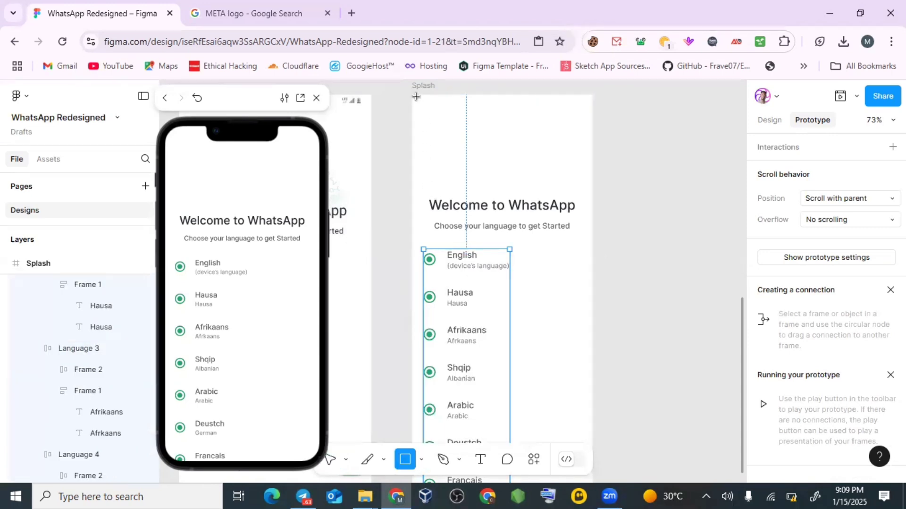
left_click_drag(410, 92, 592, 244)
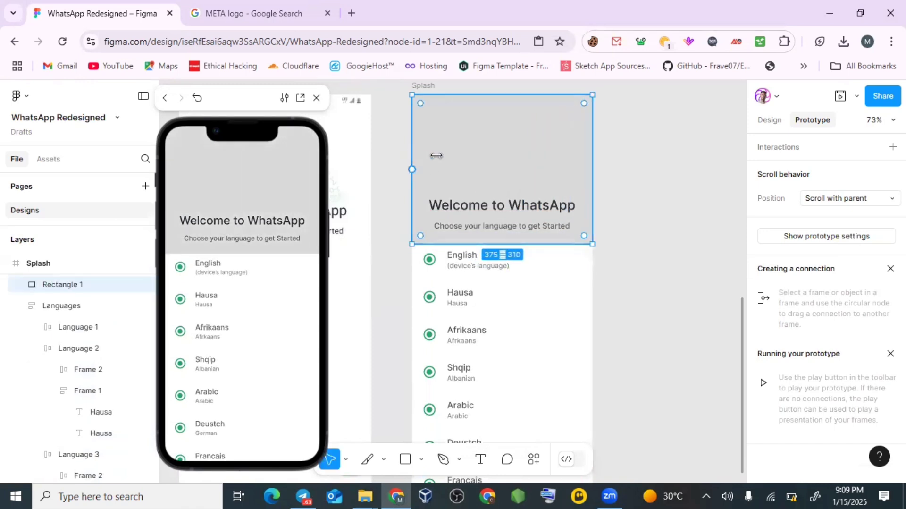
left_click_drag(433, 155, 412, 159)
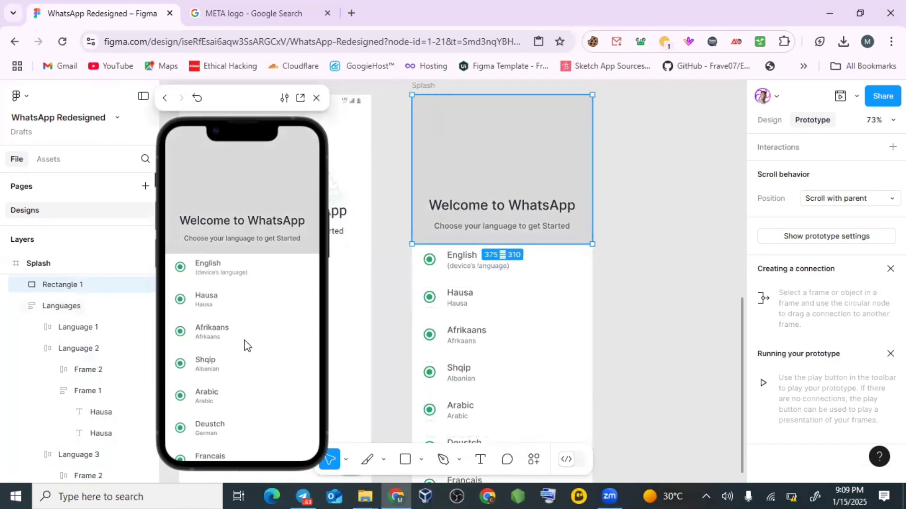
scroll(261, 302, "down", 3)
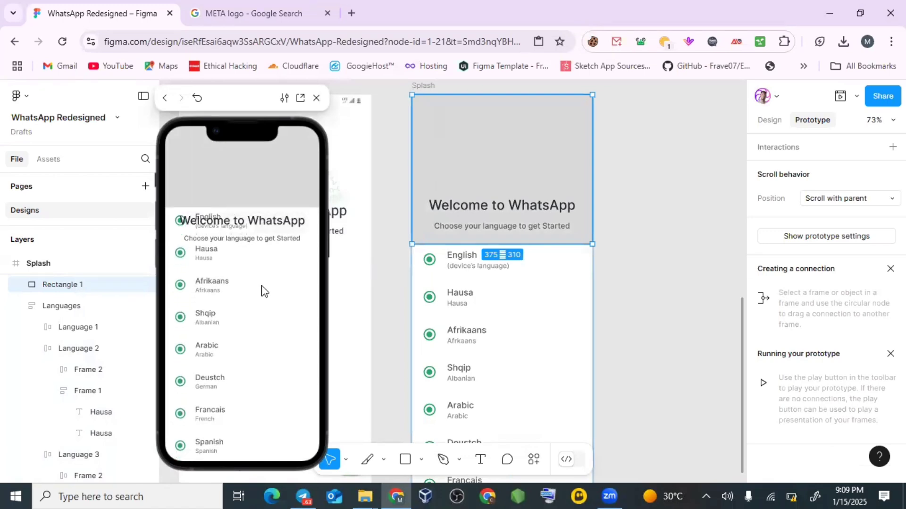
scroll(276, 333, "up", 3)
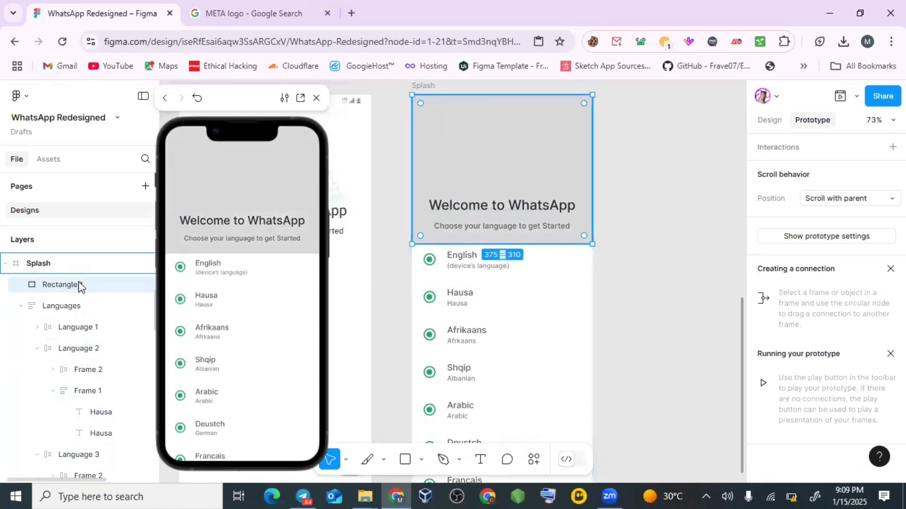
Set the scroll position of the header rectangle, Rectangle 1, to Fixed and test the scrolling in the phone preview
left_click(66, 310)
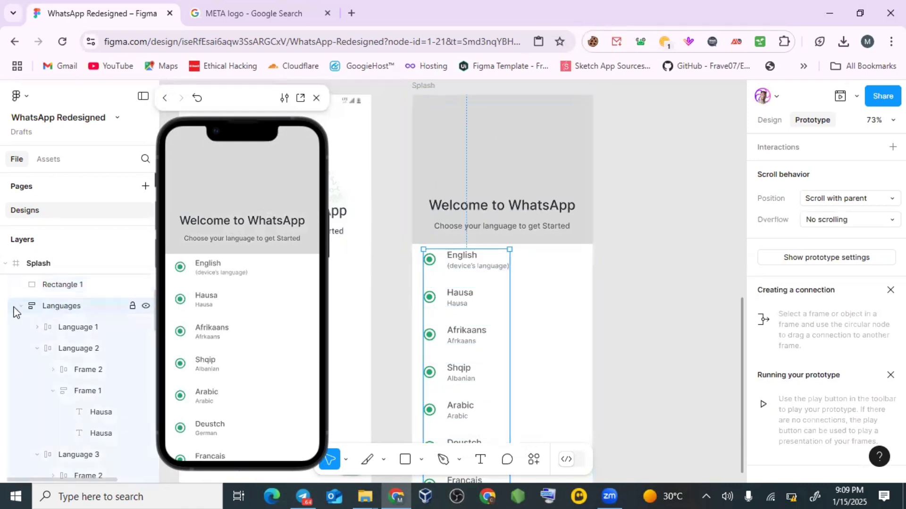
left_click(24, 307)
left_click(69, 285)
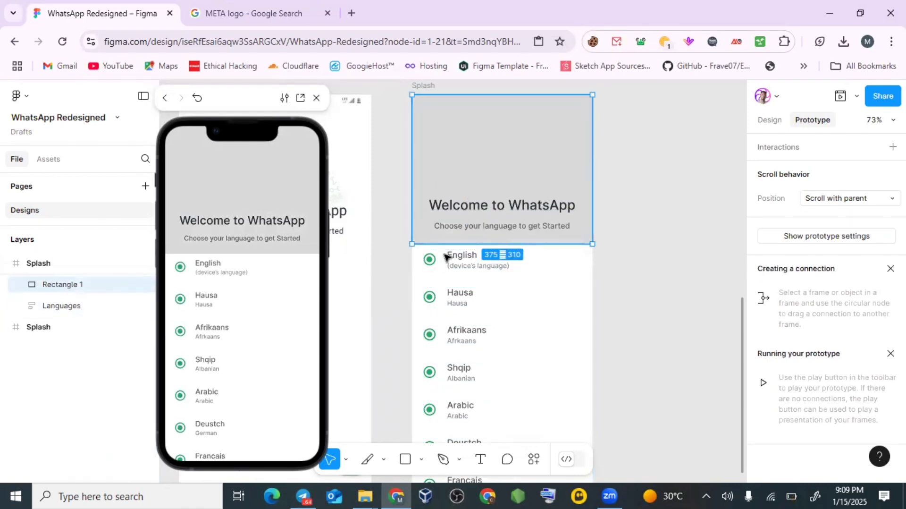
scroll(241, 314, "down", 3)
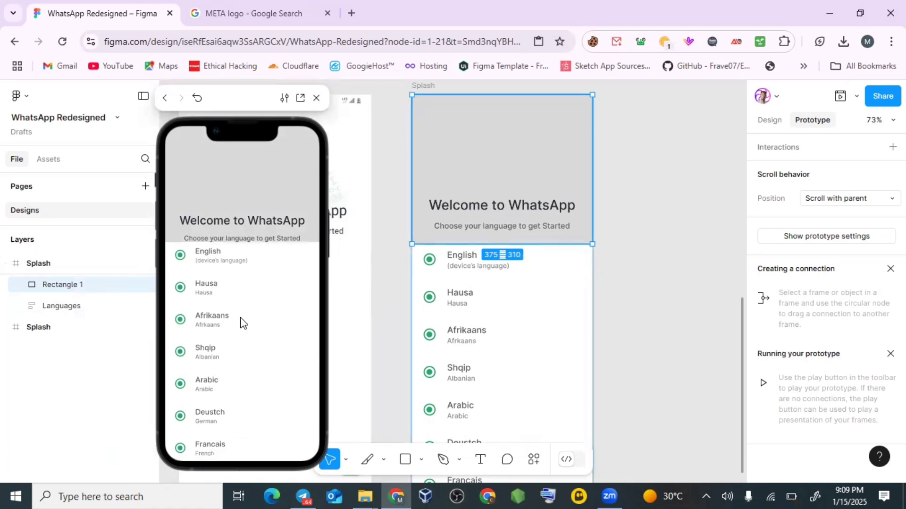
left_click_drag(242, 300, 253, 400)
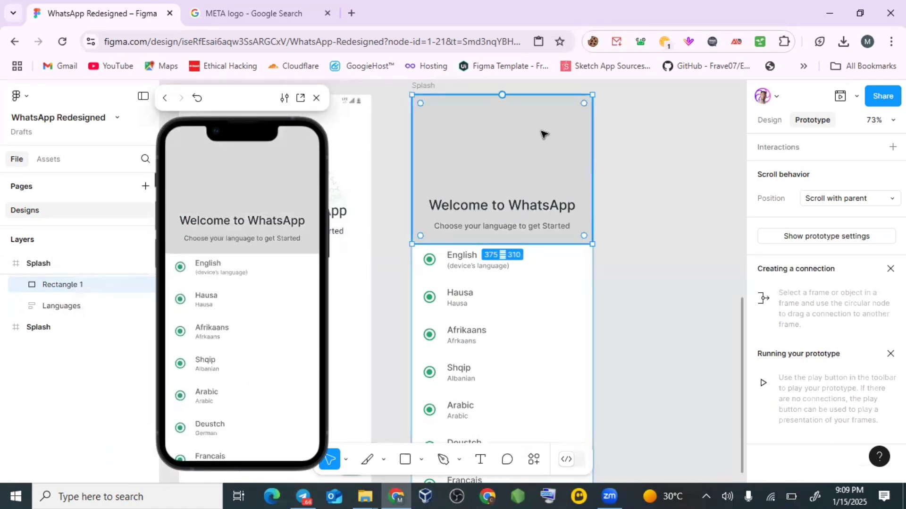
left_click(877, 202)
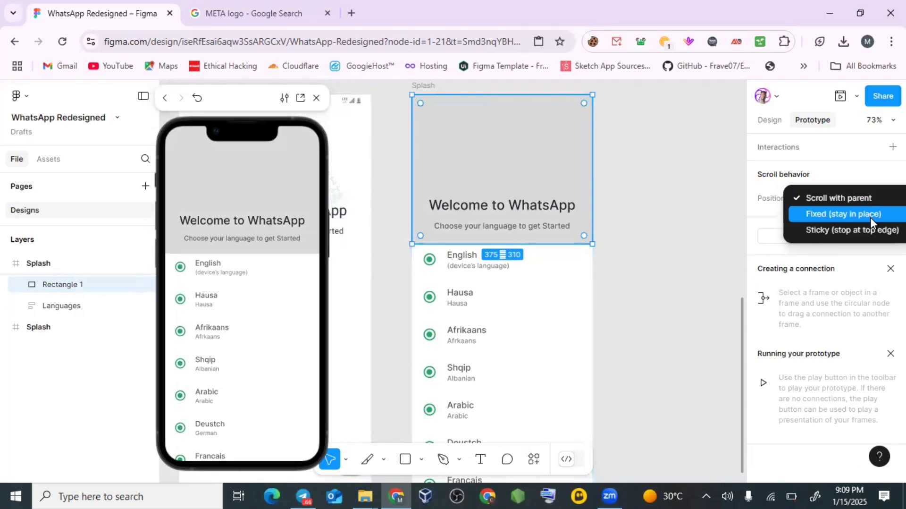
left_click(870, 215)
left_click_drag(244, 331, 286, 399)
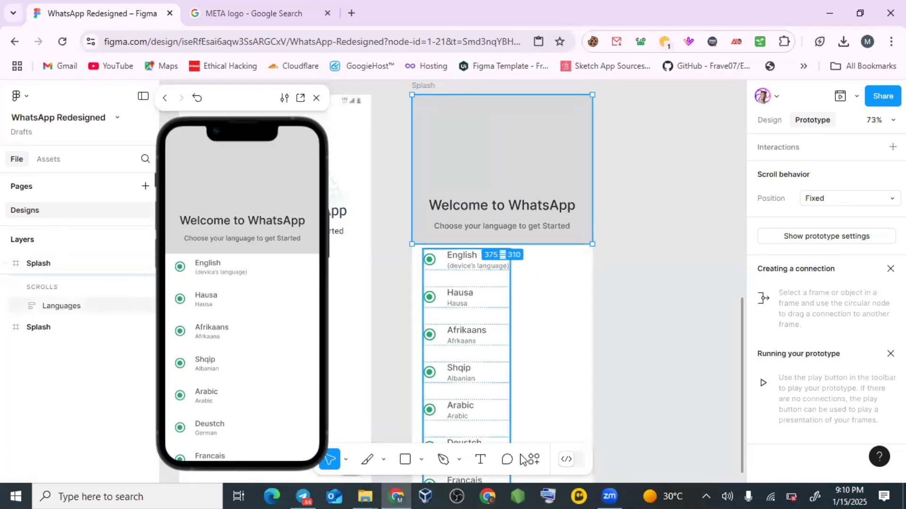
Change the header rectangle's fill to FFFFFF and test the language list scrolling beneath it in the preview
key("c")
key("v")
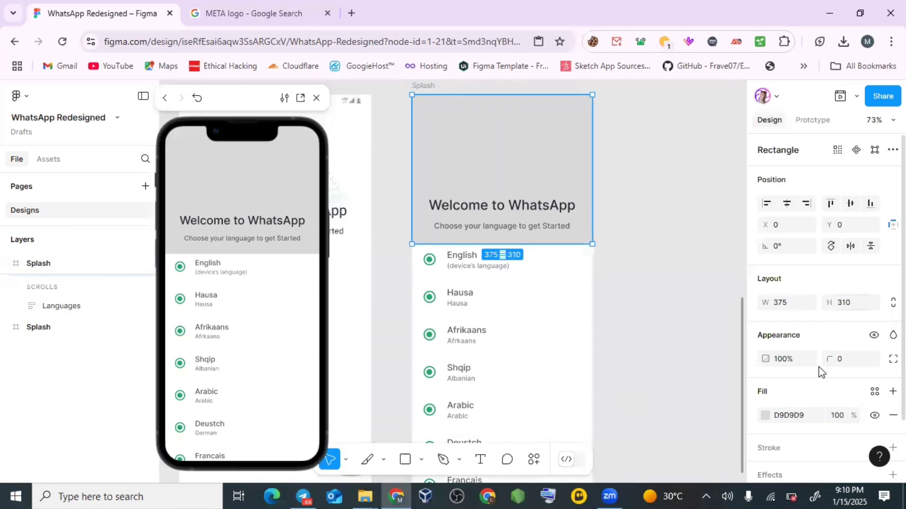
left_click(778, 414)
type("ffffff")
key("Return")
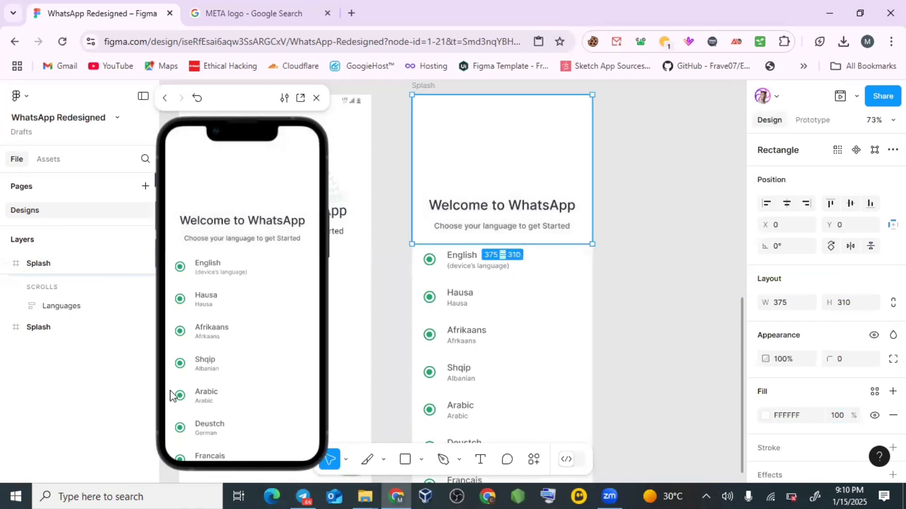
left_click_drag(238, 372, 255, 317)
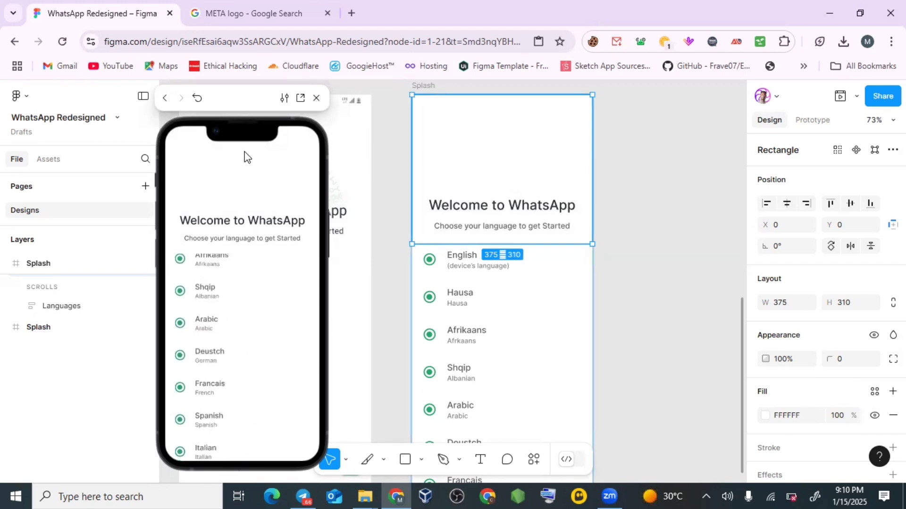
left_click_drag(245, 158, 245, 209)
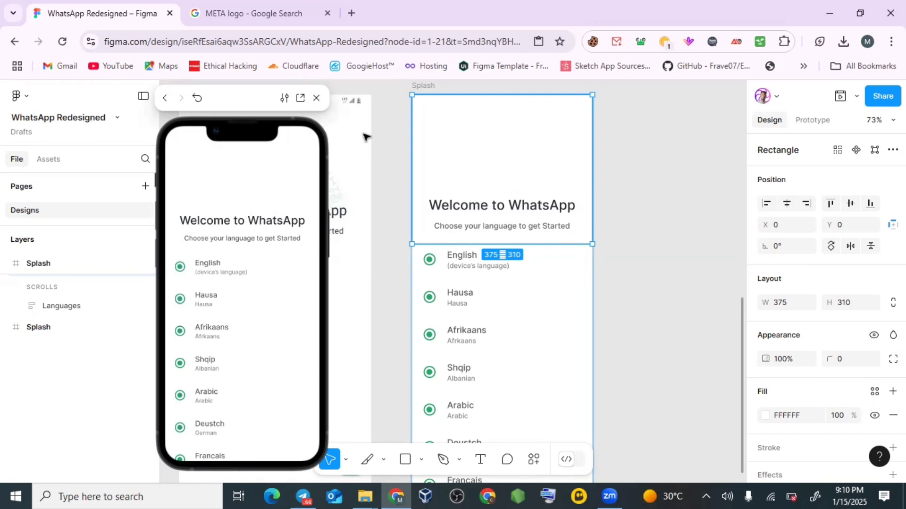
Connect the logo Splash frame to the "Welcome to WhatsApp" frame with a prototype interaction that navigates to it
scroll(415, 167, "up", 8)
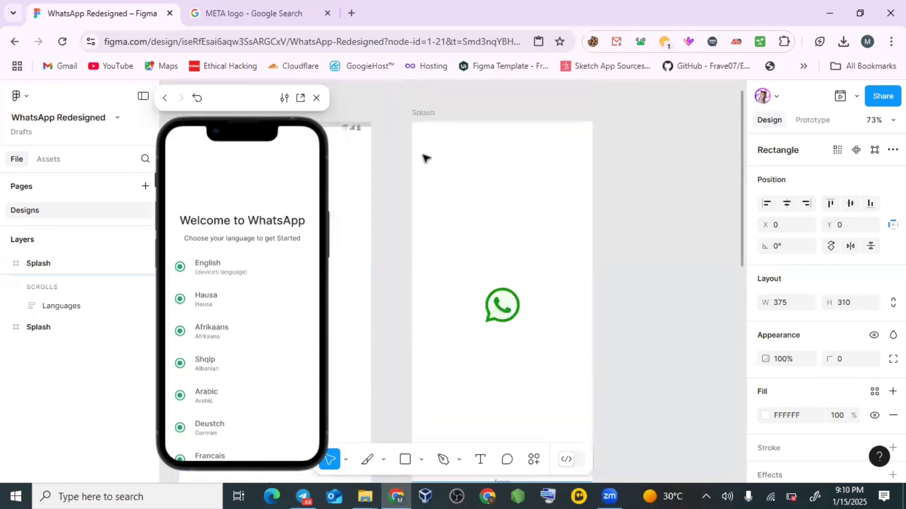
scroll(428, 203, "up", 3)
left_click(424, 261)
scroll(661, 227, "down", 1)
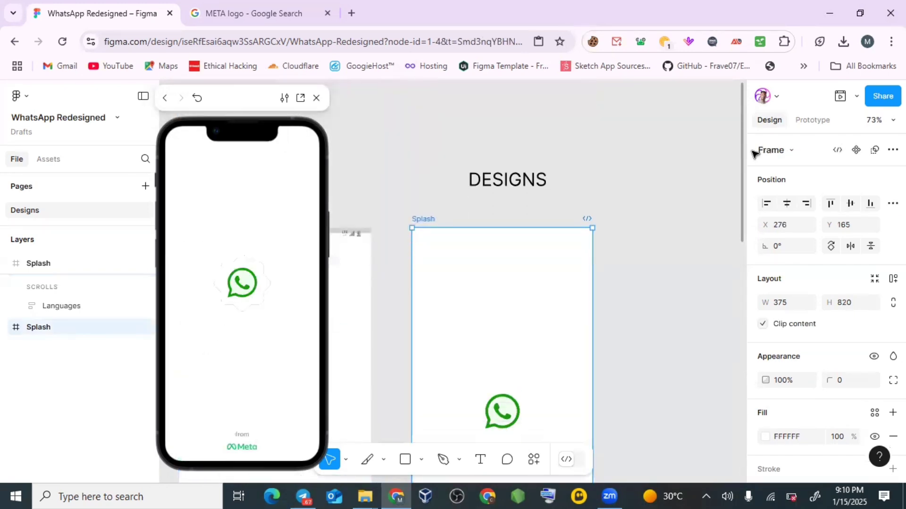
left_click(813, 120)
scroll(699, 227, "down", 5)
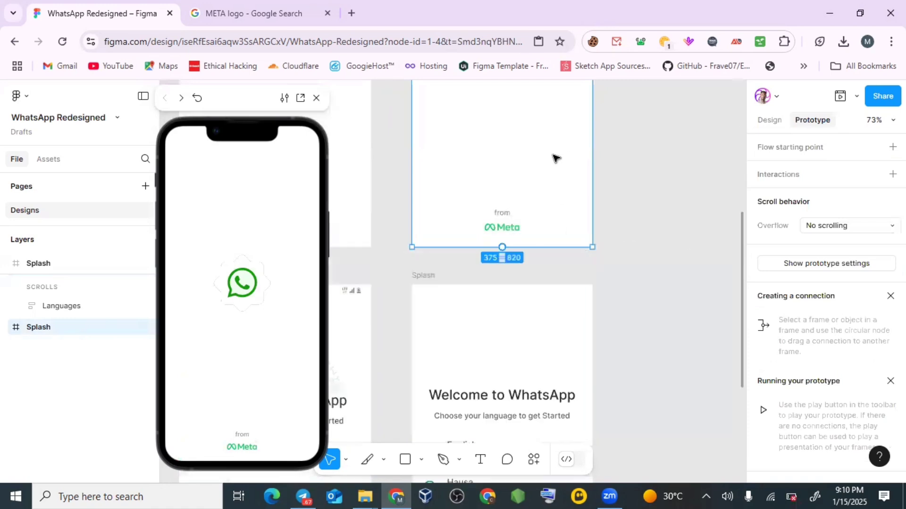
scroll(602, 169, "up", 1)
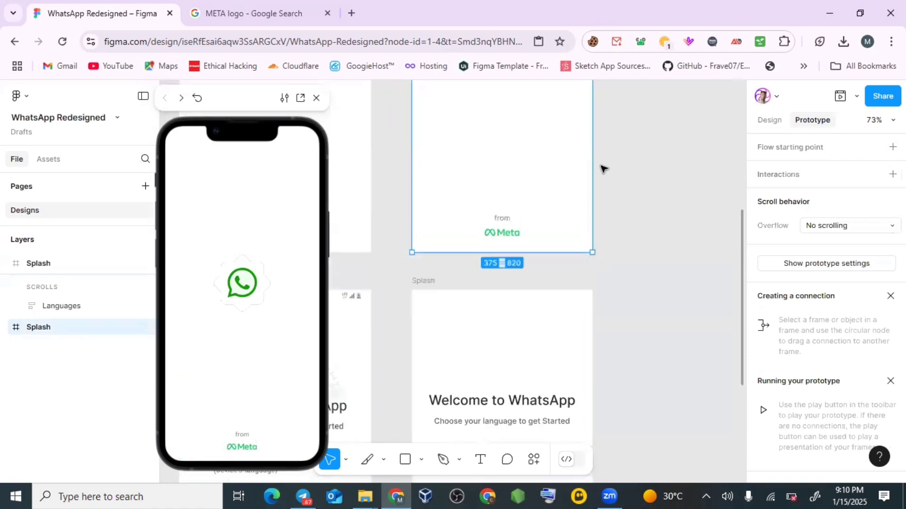
scroll(602, 169, "up", 3)
left_click_drag(592, 125, 527, 377)
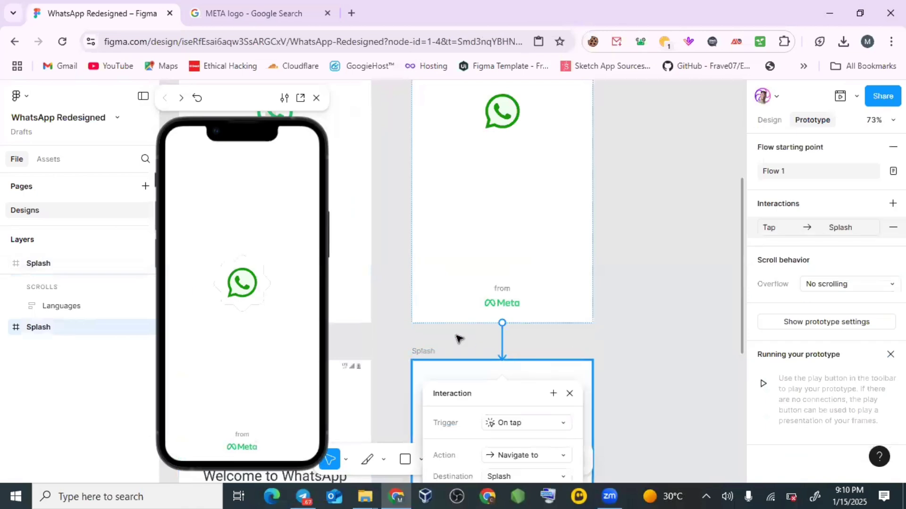
Set the splash interaction's trigger to After delay with a delay of 2000 ms
scroll(455, 340, "down", 5)
left_click(540, 243)
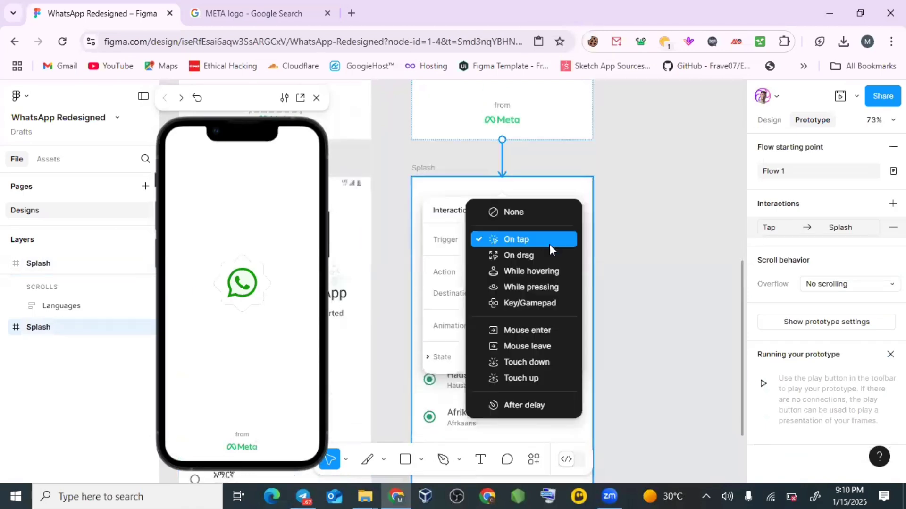
left_click(532, 399)
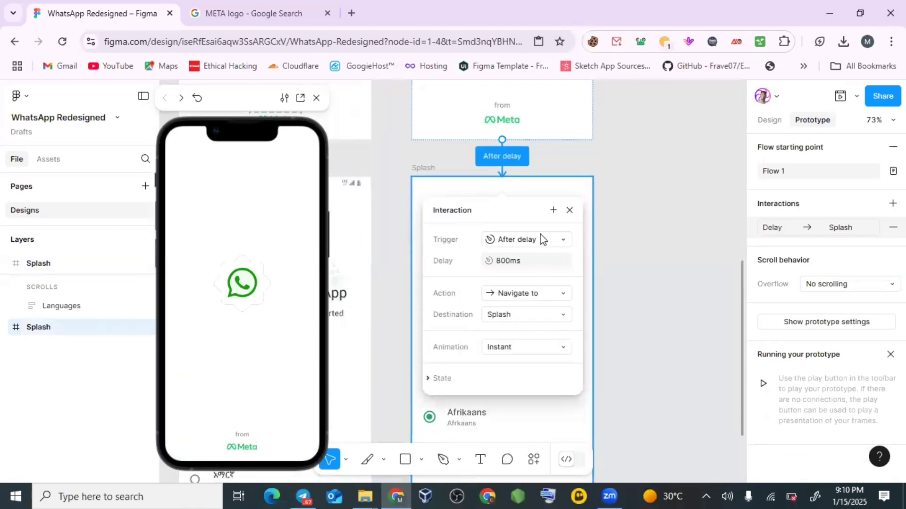
left_click(533, 261)
type("2000")
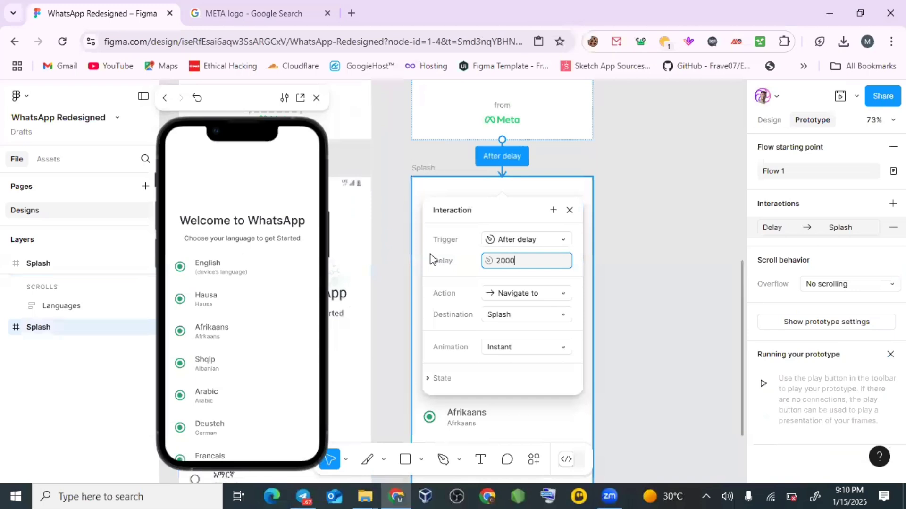
key("Return")
Set the splash interaction's animation to Smart animate and close its settings
left_click(550, 348)
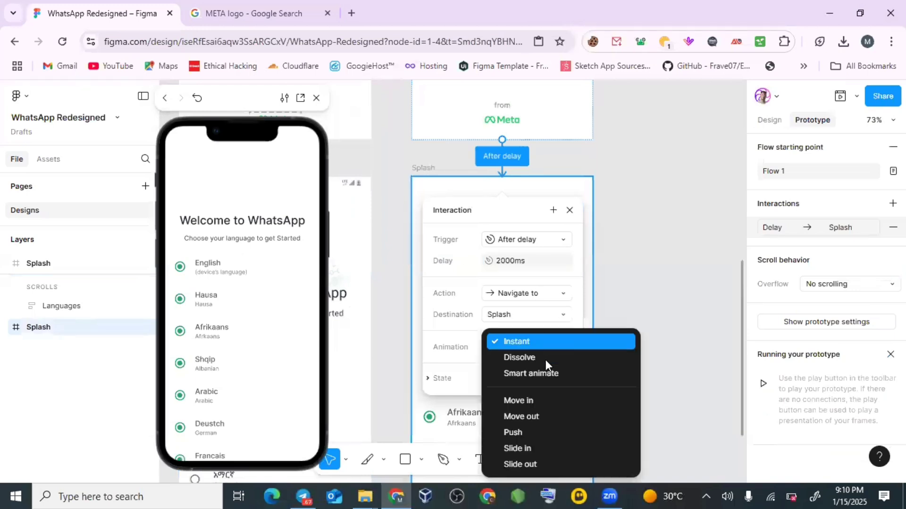
left_click(542, 370)
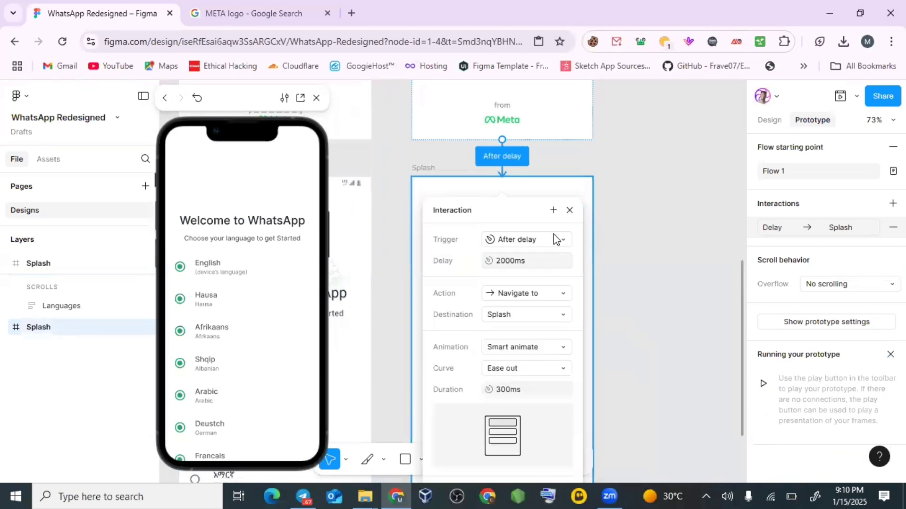
left_click(570, 210)
Restart the phone preview to test the delayed transition and the scrolling of the language list
scroll(533, 211, "up", 1)
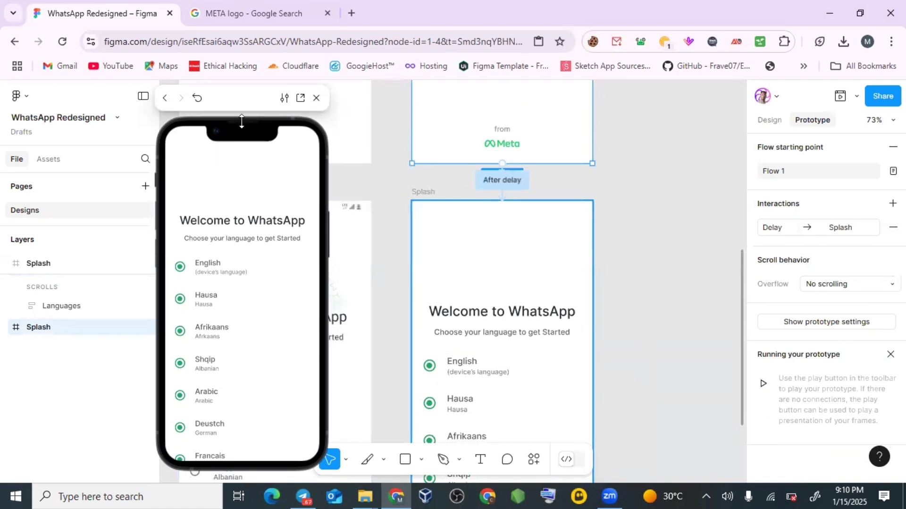
key("r")
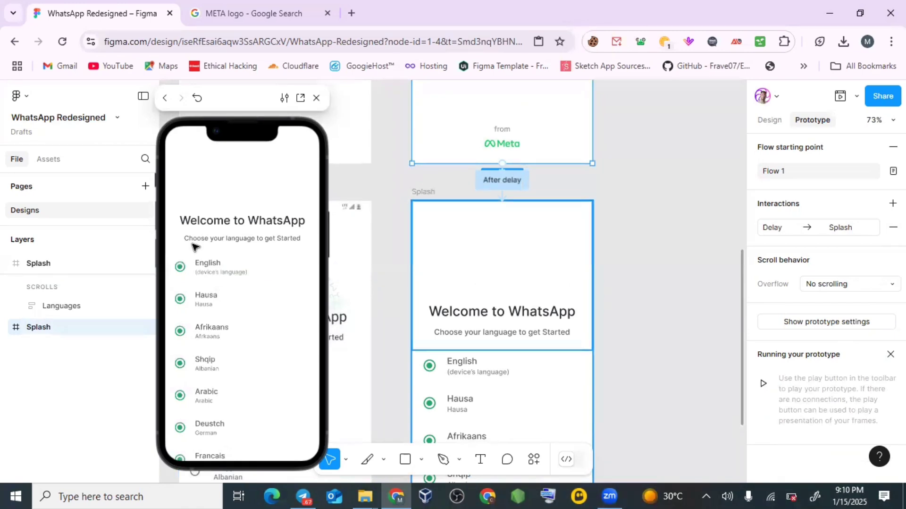
scroll(263, 407, "down", 2)
scroll(262, 363, "up", 2)
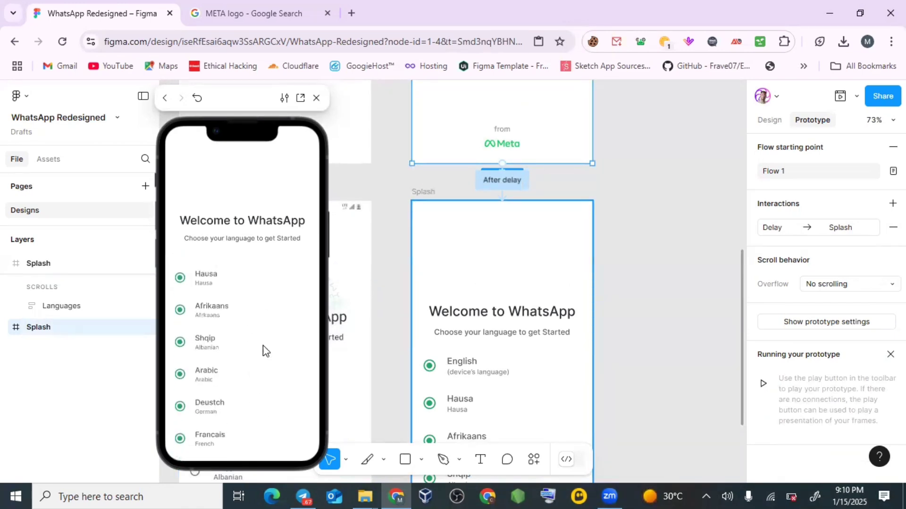
scroll(519, 274, "up", 5)
Change the delay of the interaction between the splash and welcome frames to 3000 ms
scroll(507, 217, "up", 2)
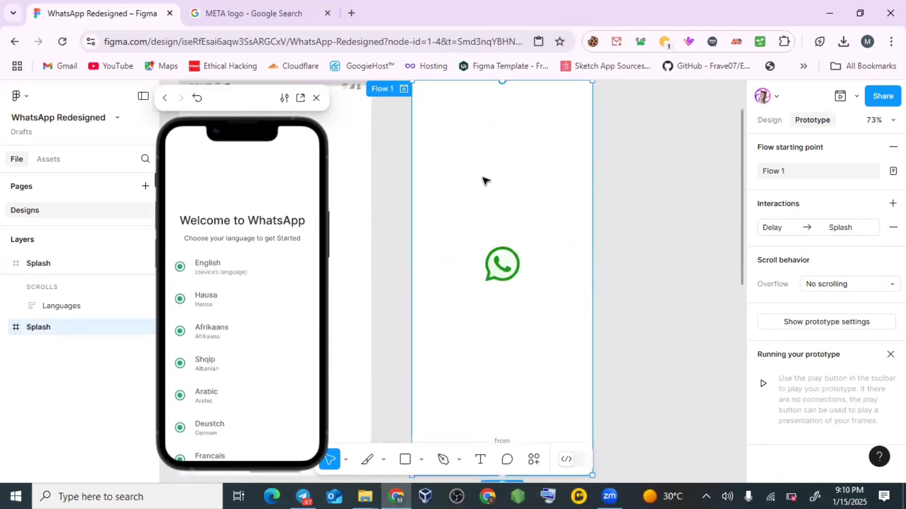
scroll(552, 232, "down", 3)
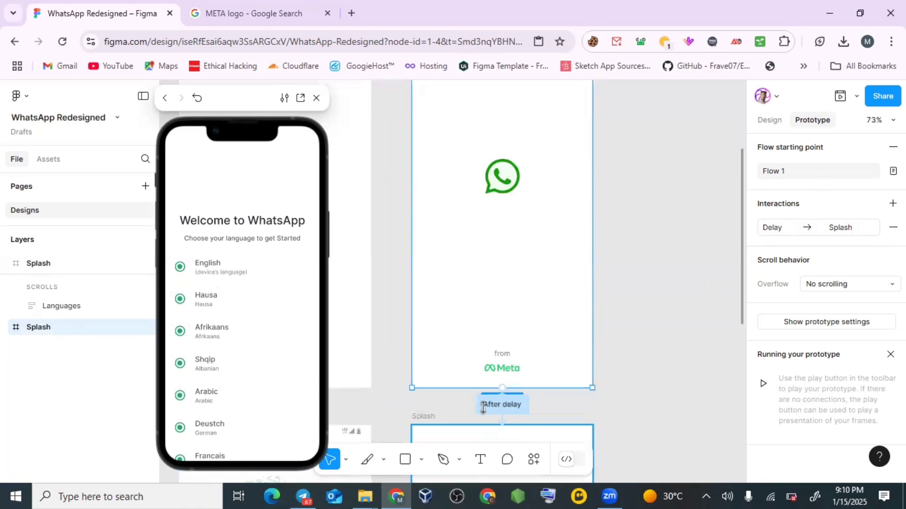
left_click(500, 405)
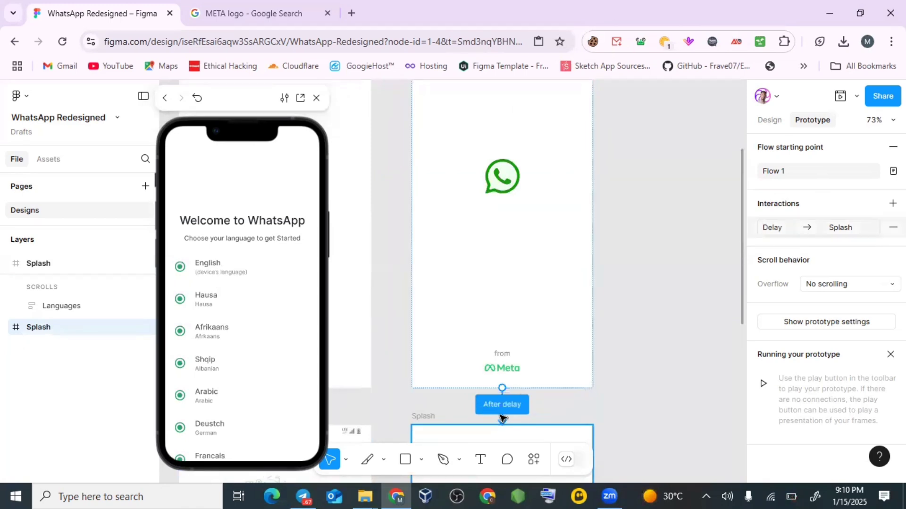
left_click(792, 235)
left_click(688, 283)
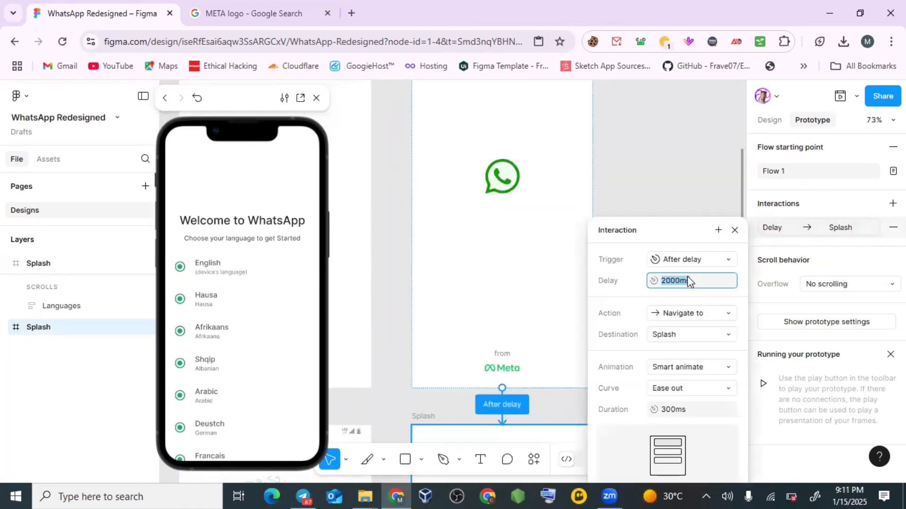
type("30")
key("Return")
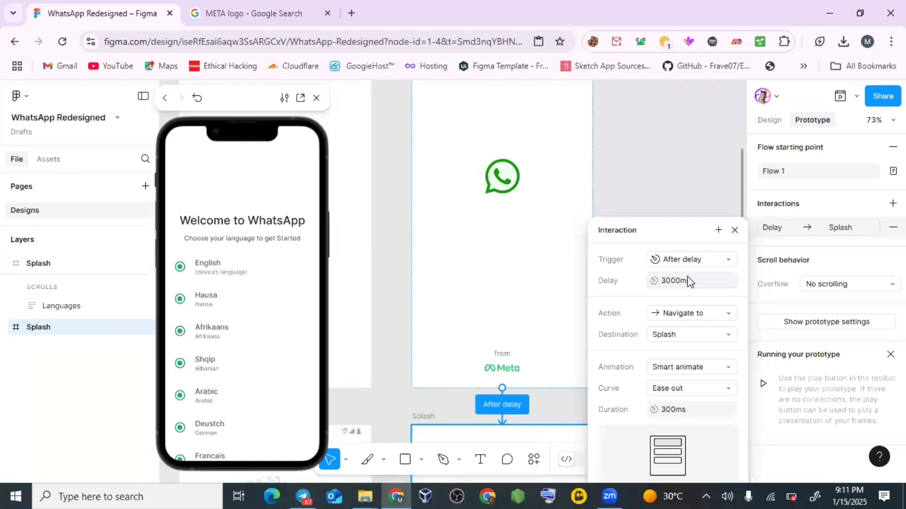
Replay the prototype in the preview to test the transition, close the interaction settings, and move the phone preview closer to the splash frame
left_click(239, 164)
key("r")
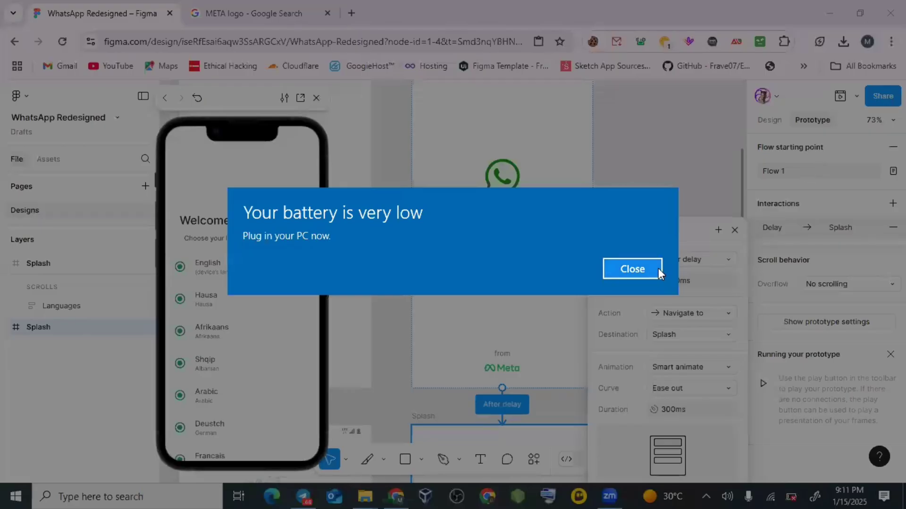
left_click(647, 268)
left_click(735, 230)
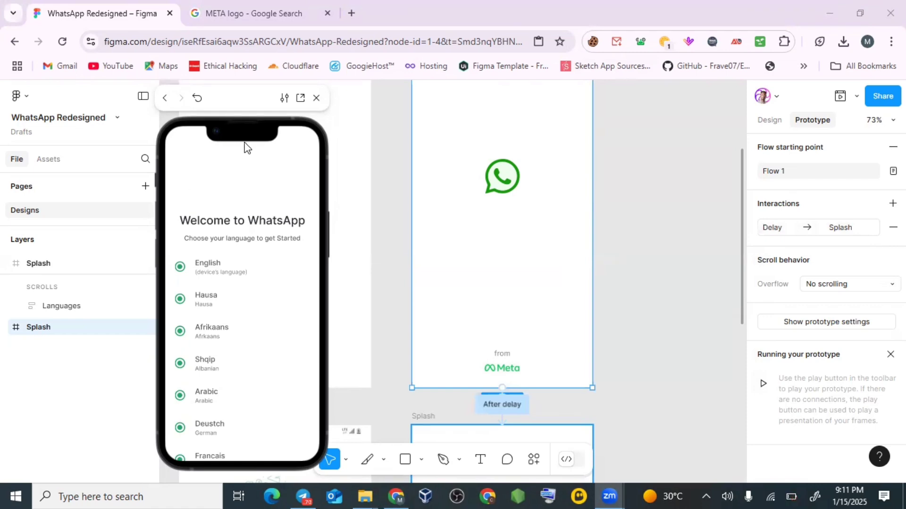
left_click_drag(229, 120, 309, 115)
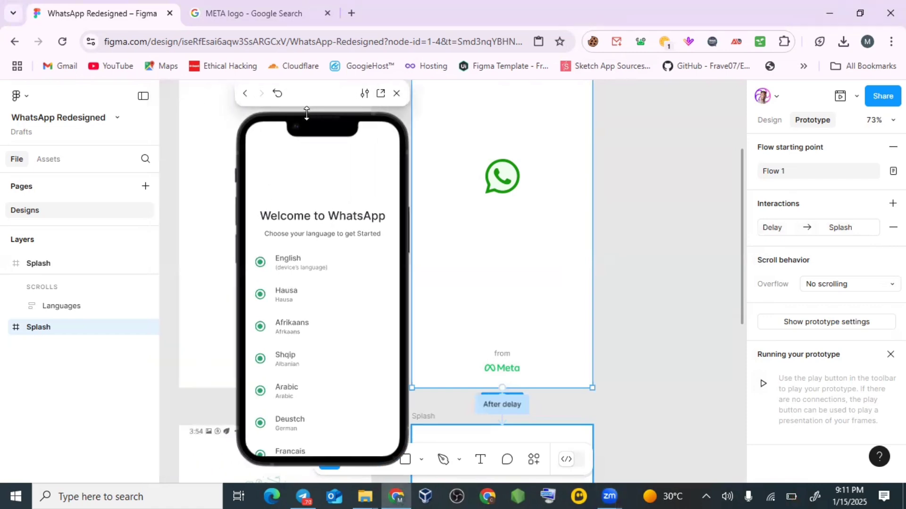